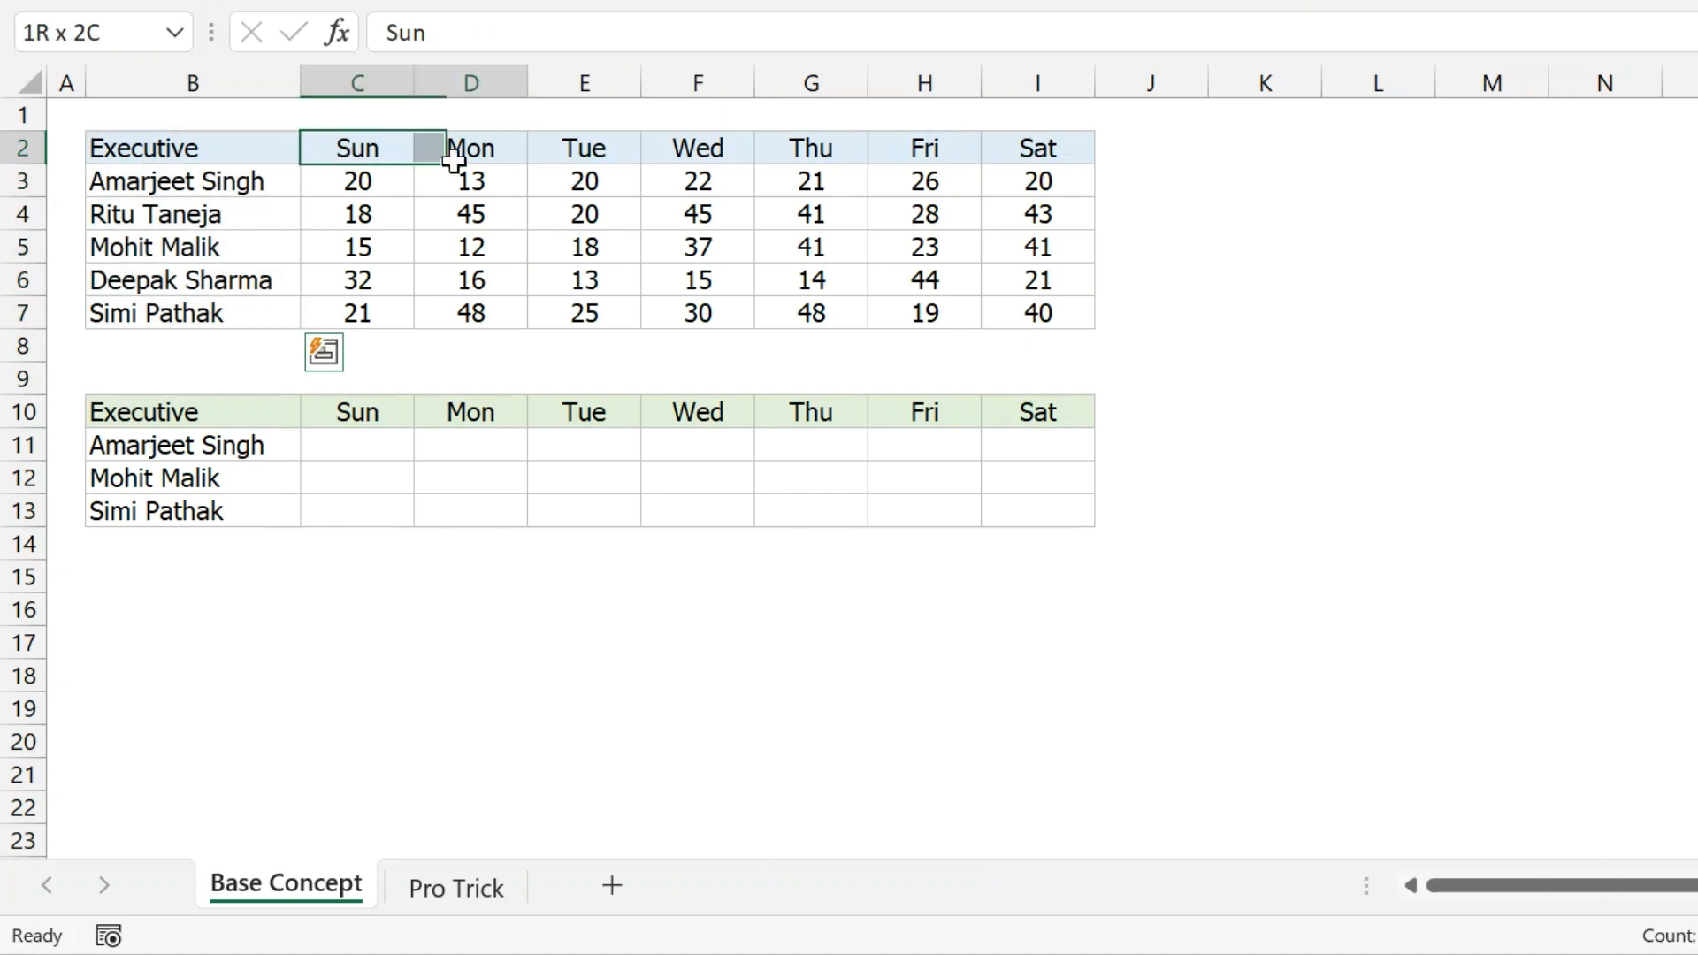
# Highlight the source table B2:I7, the executive names and both Sun–Sat header rows.
pyautogui.moveTo(371, 185); pyautogui.dragTo(1003, 308)
pyautogui.click(933, 287)
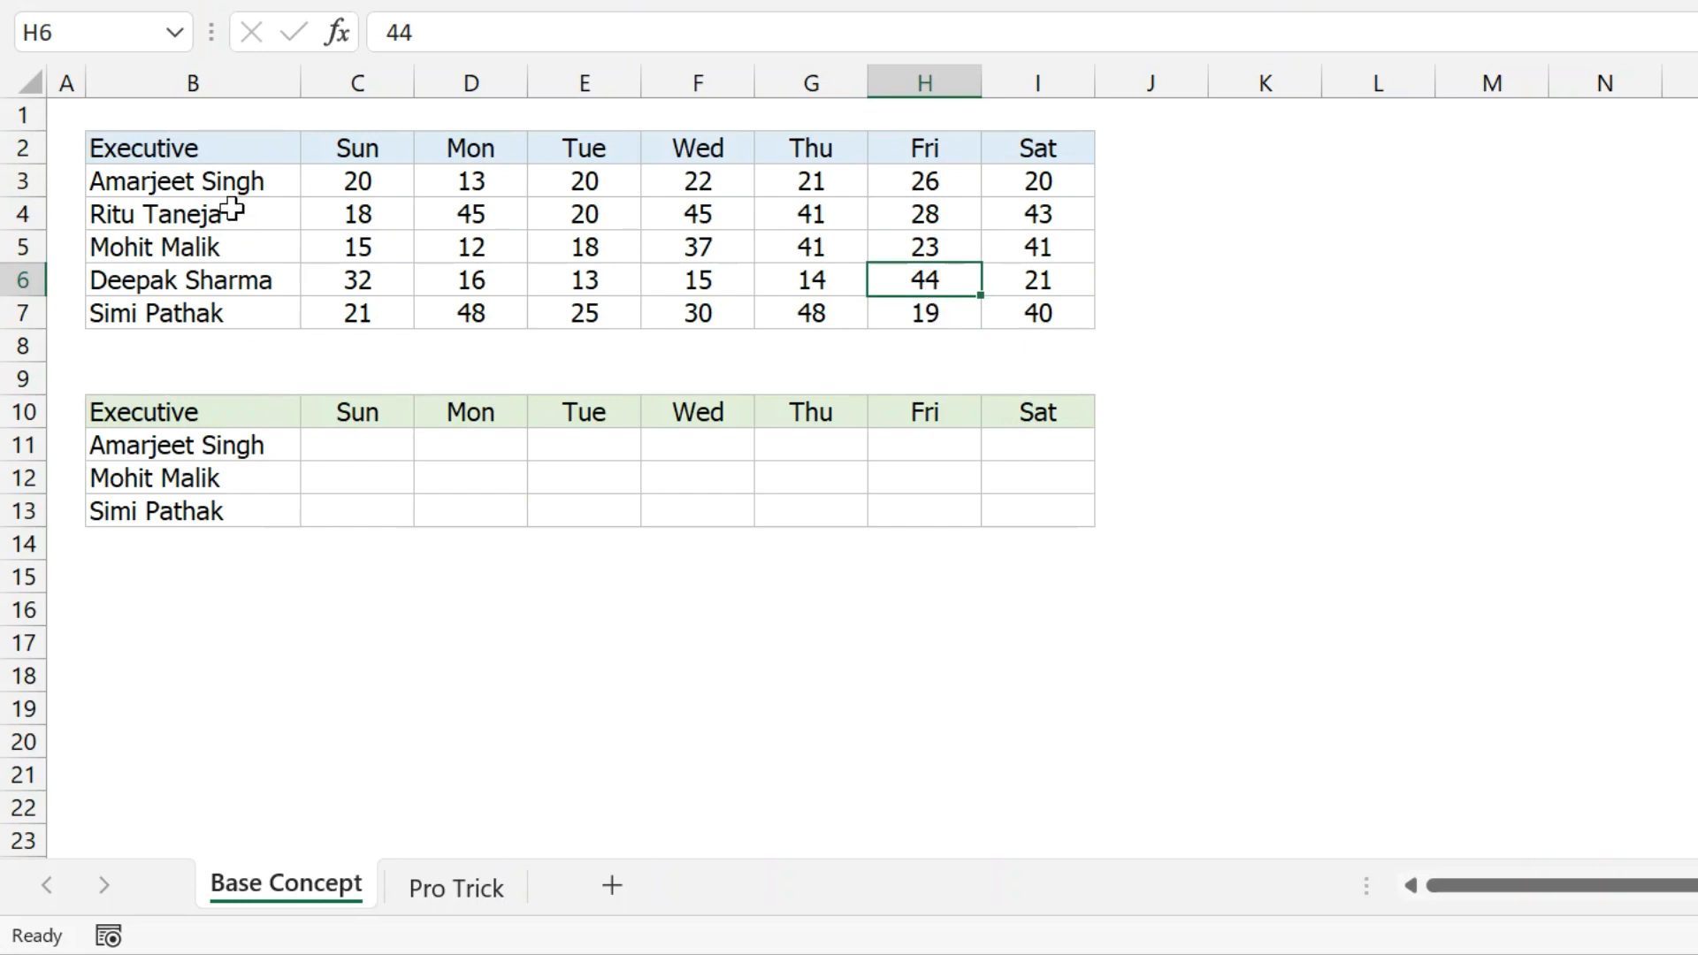
pyautogui.moveTo(212, 156); pyautogui.dragTo(1012, 310)
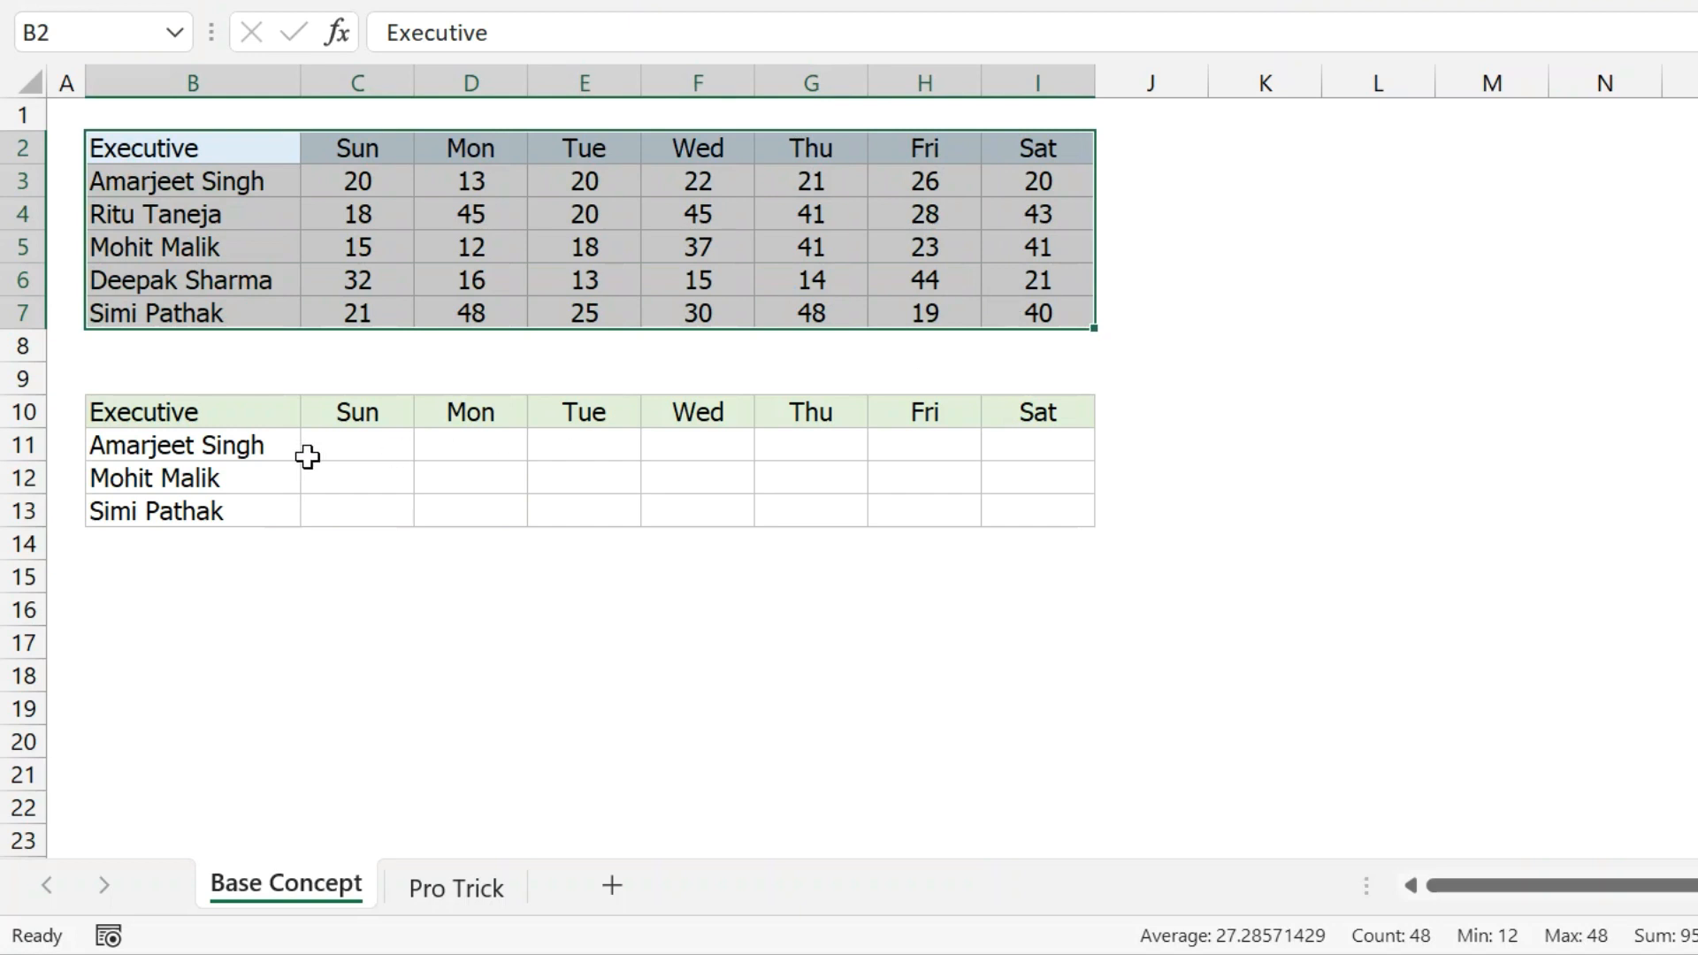
pyautogui.moveTo(240, 447); pyautogui.dragTo(233, 502)
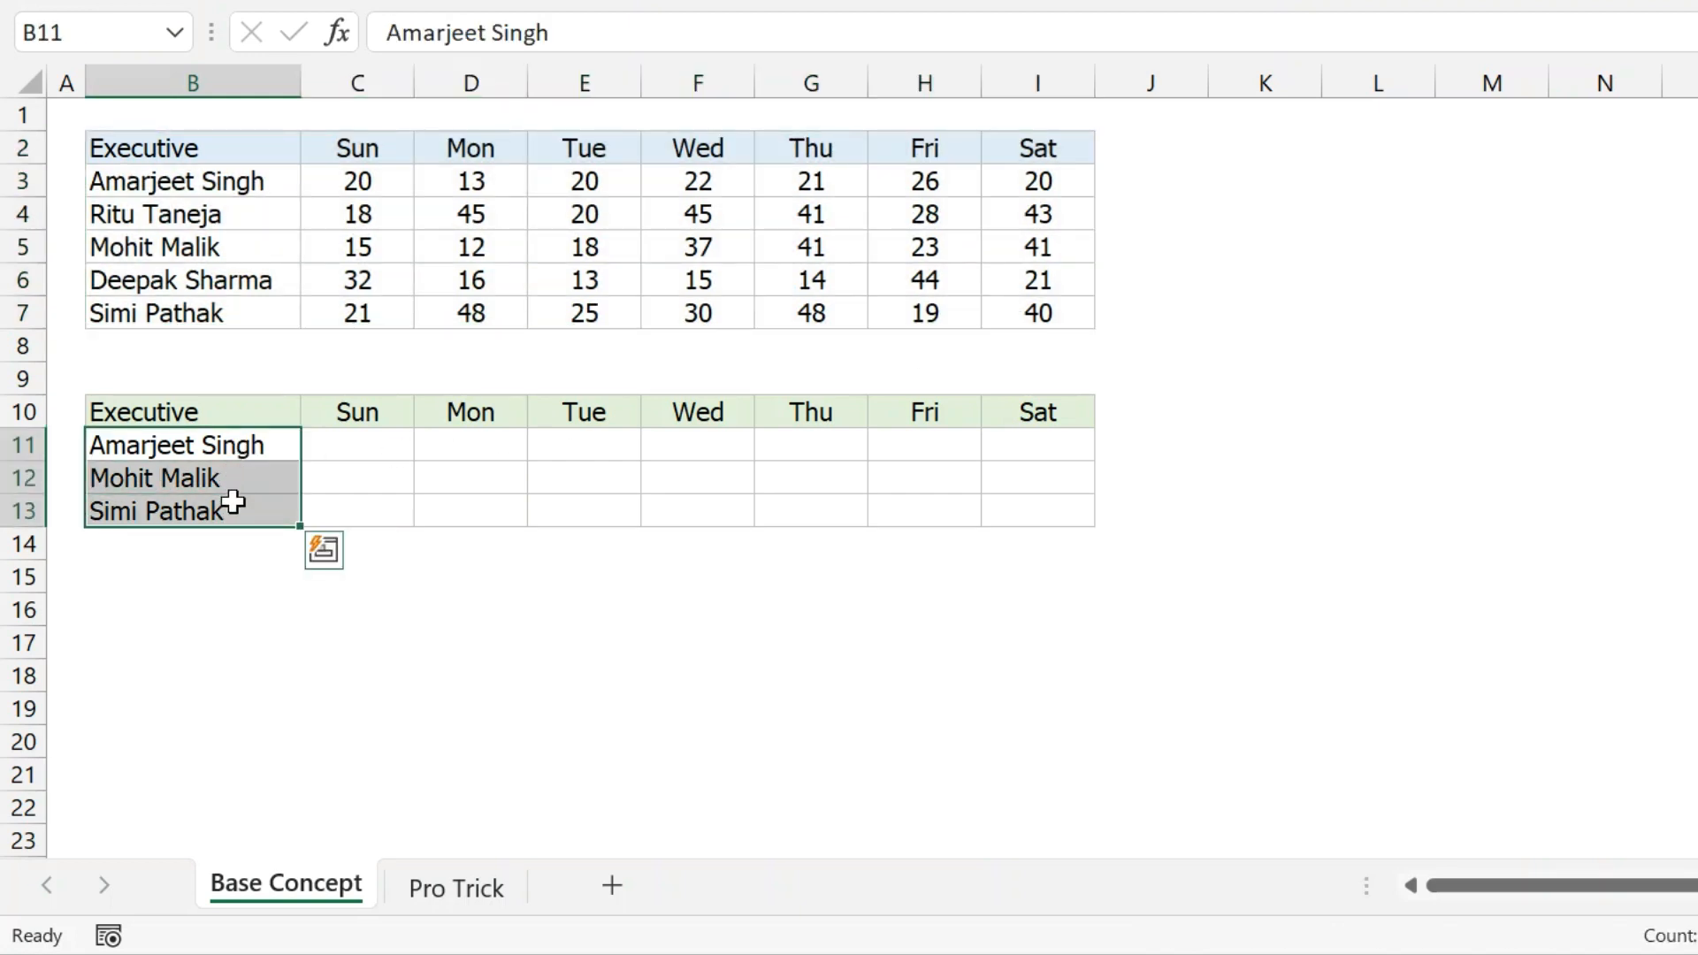
pyautogui.moveTo(354, 414); pyautogui.dragTo(1041, 406)
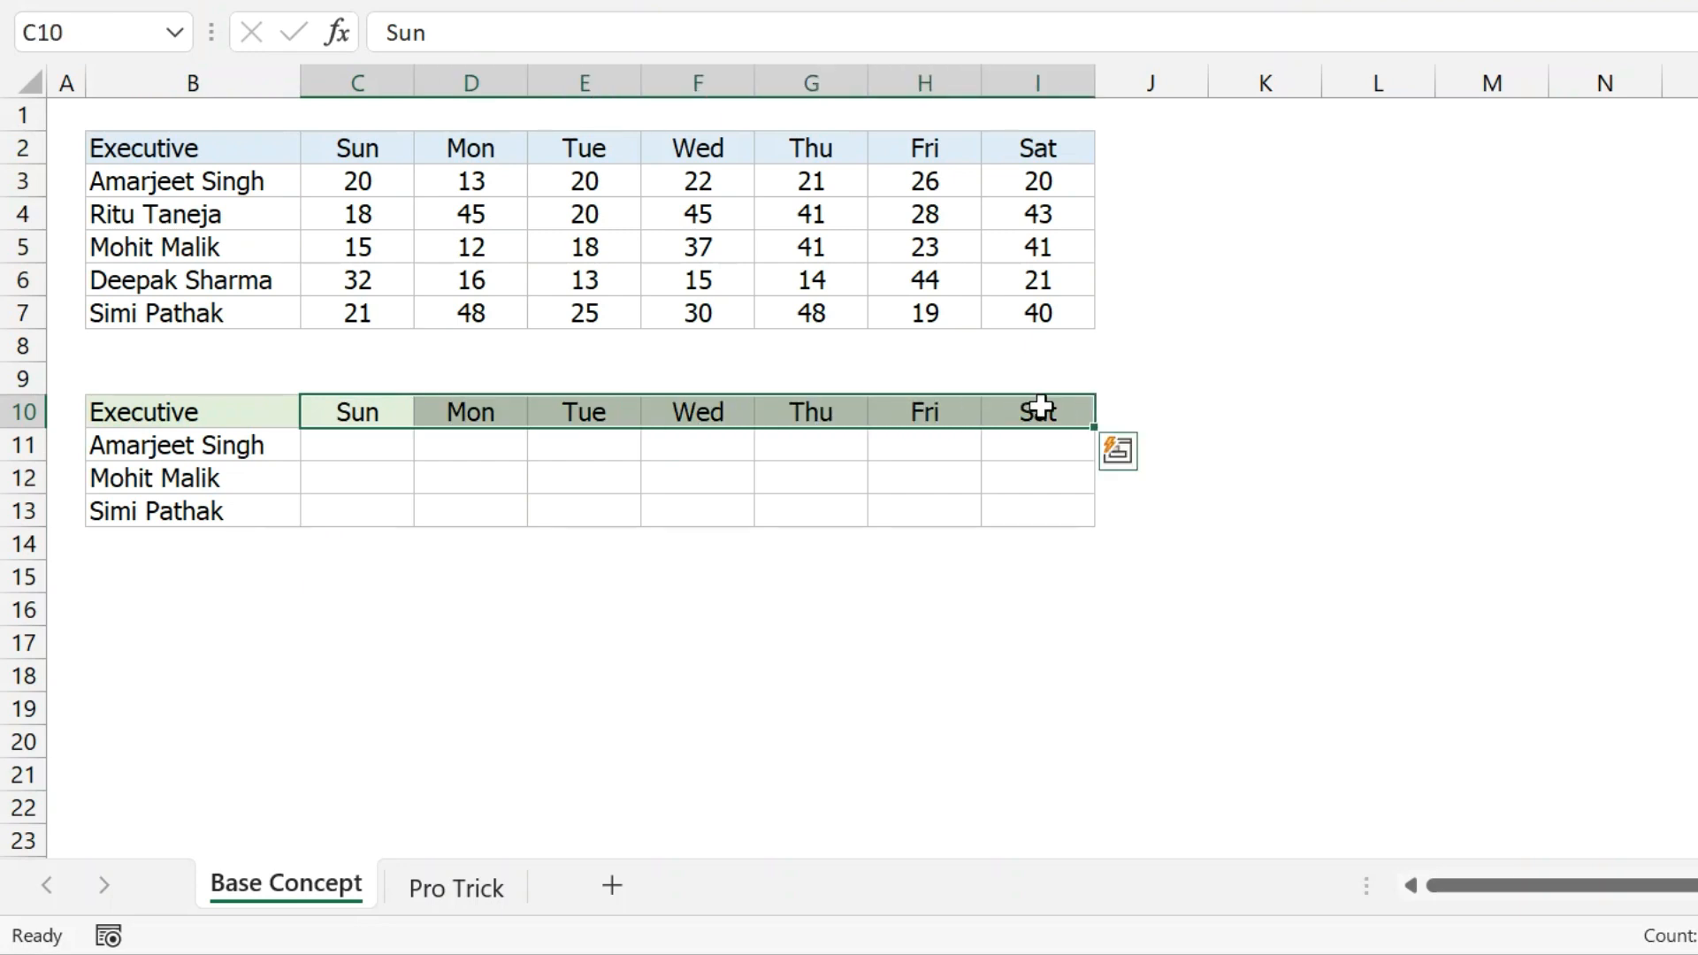
pyautogui.moveTo(387, 152); pyautogui.dragTo(1053, 136)
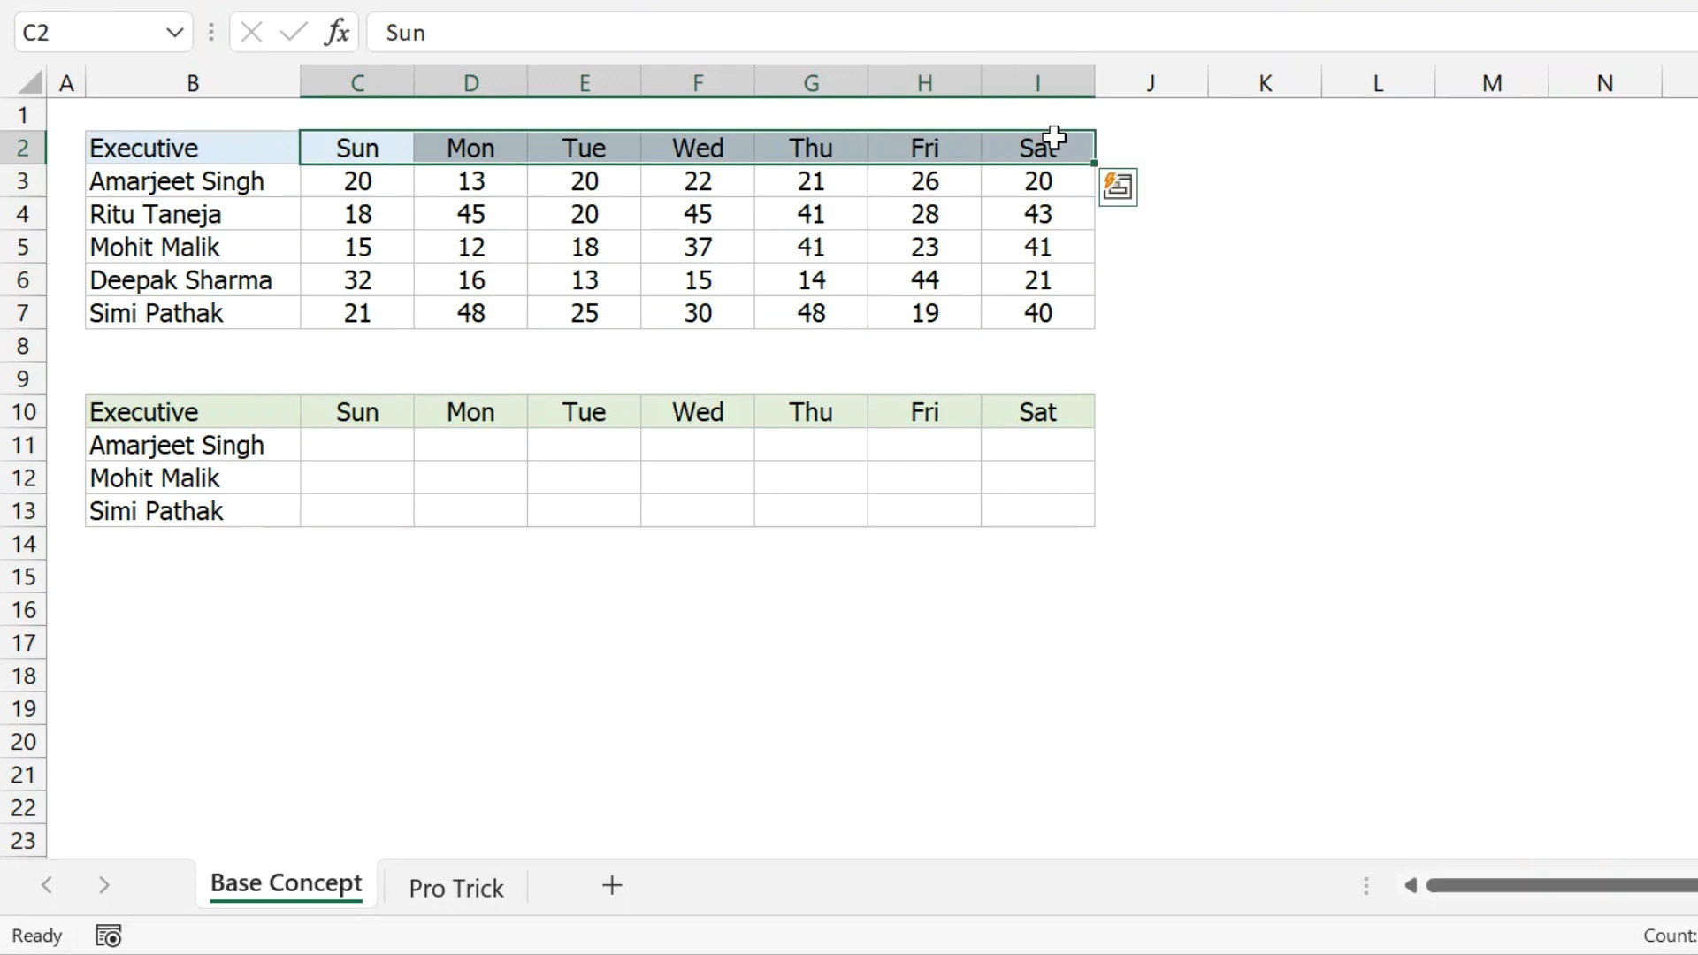
pyautogui.click(365, 406)
pyautogui.moveTo(365, 406); pyautogui.dragTo(1065, 417)
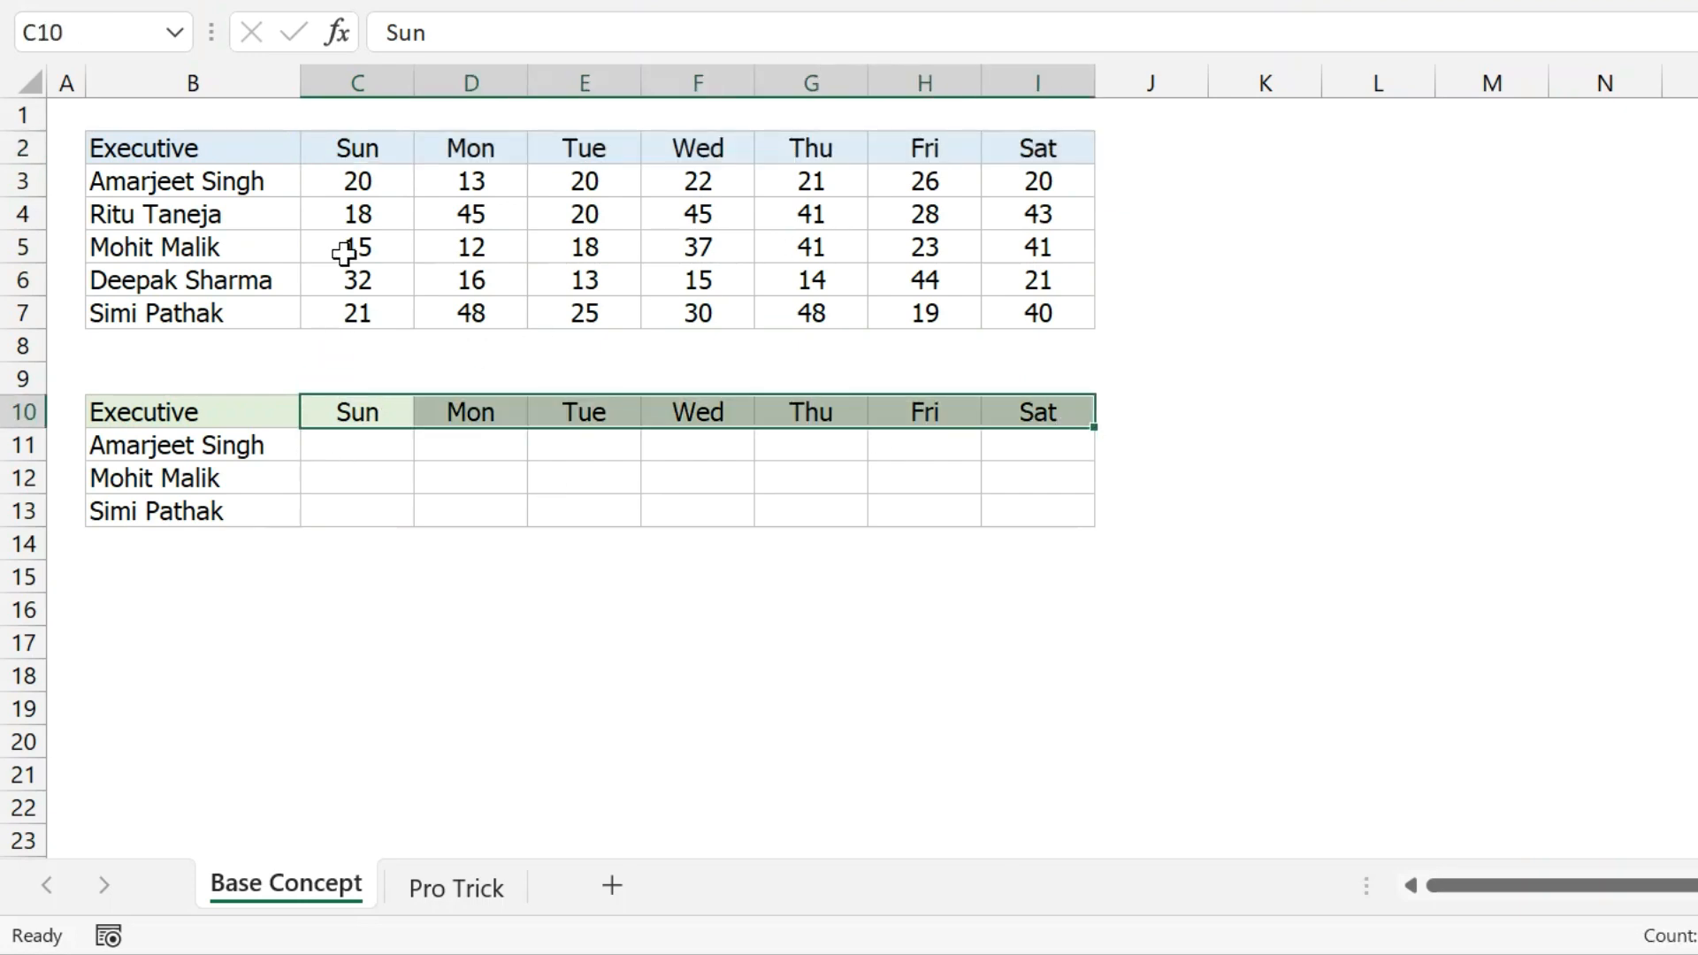
# Enter =VLOOKUP($B11,$B$2:$I$7,2,0) in C11 so it returns 20.
pyautogui.click(383, 448)
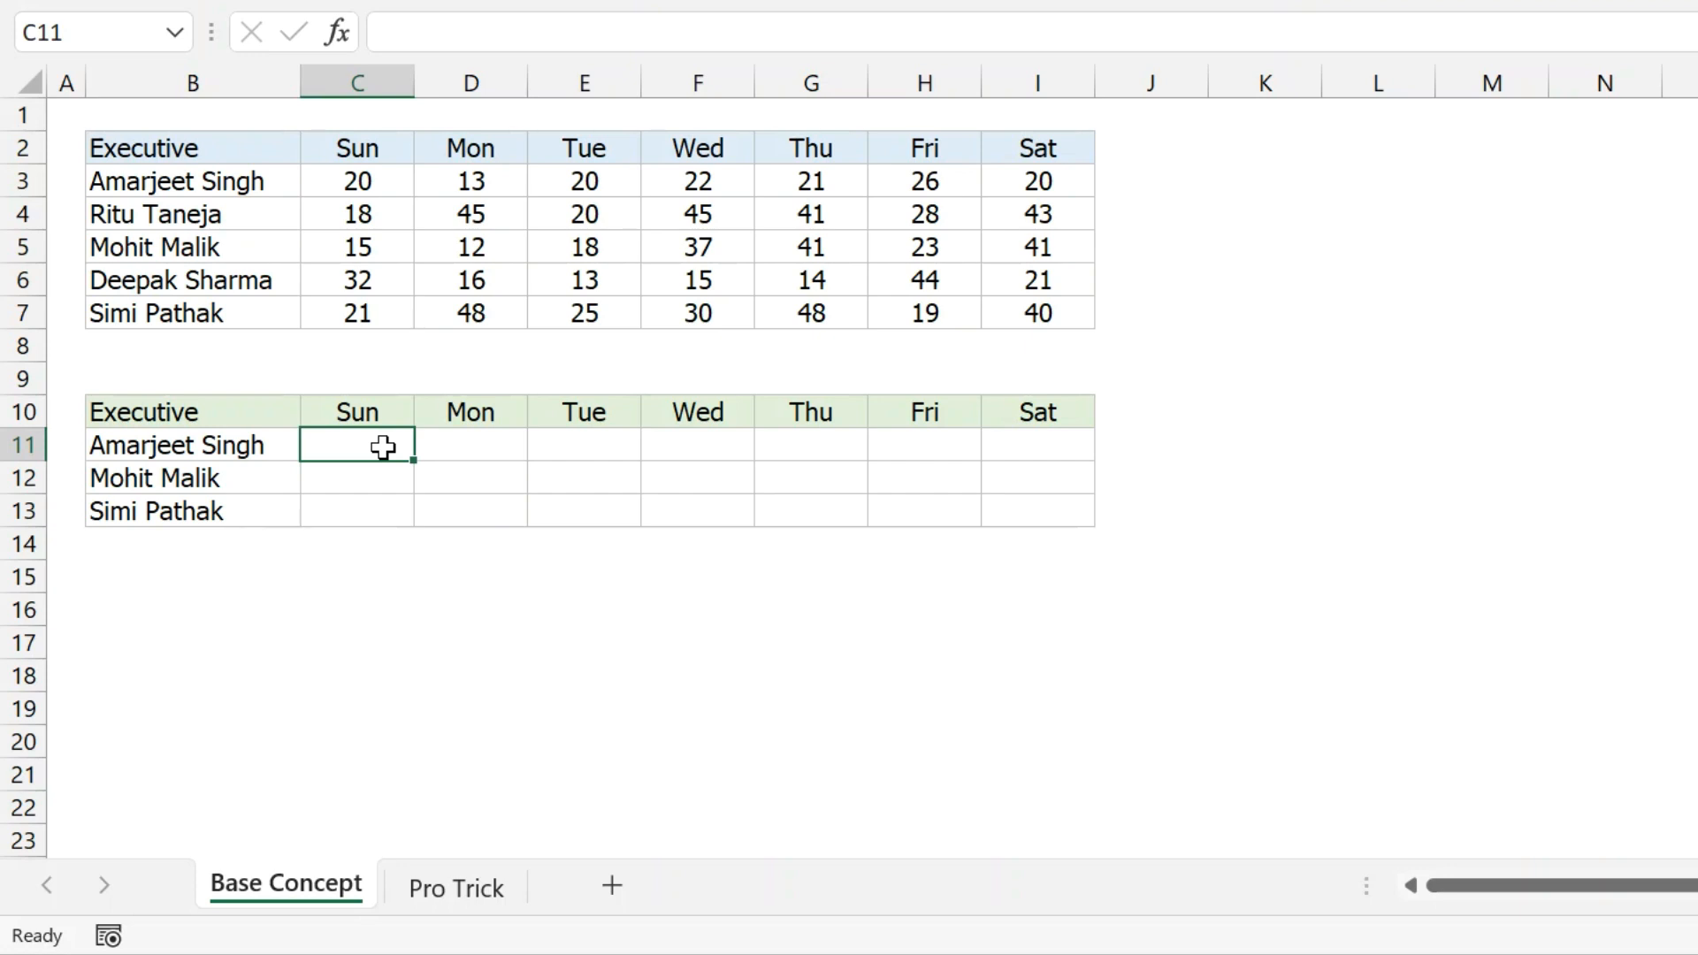
pyautogui.write('=vlo')
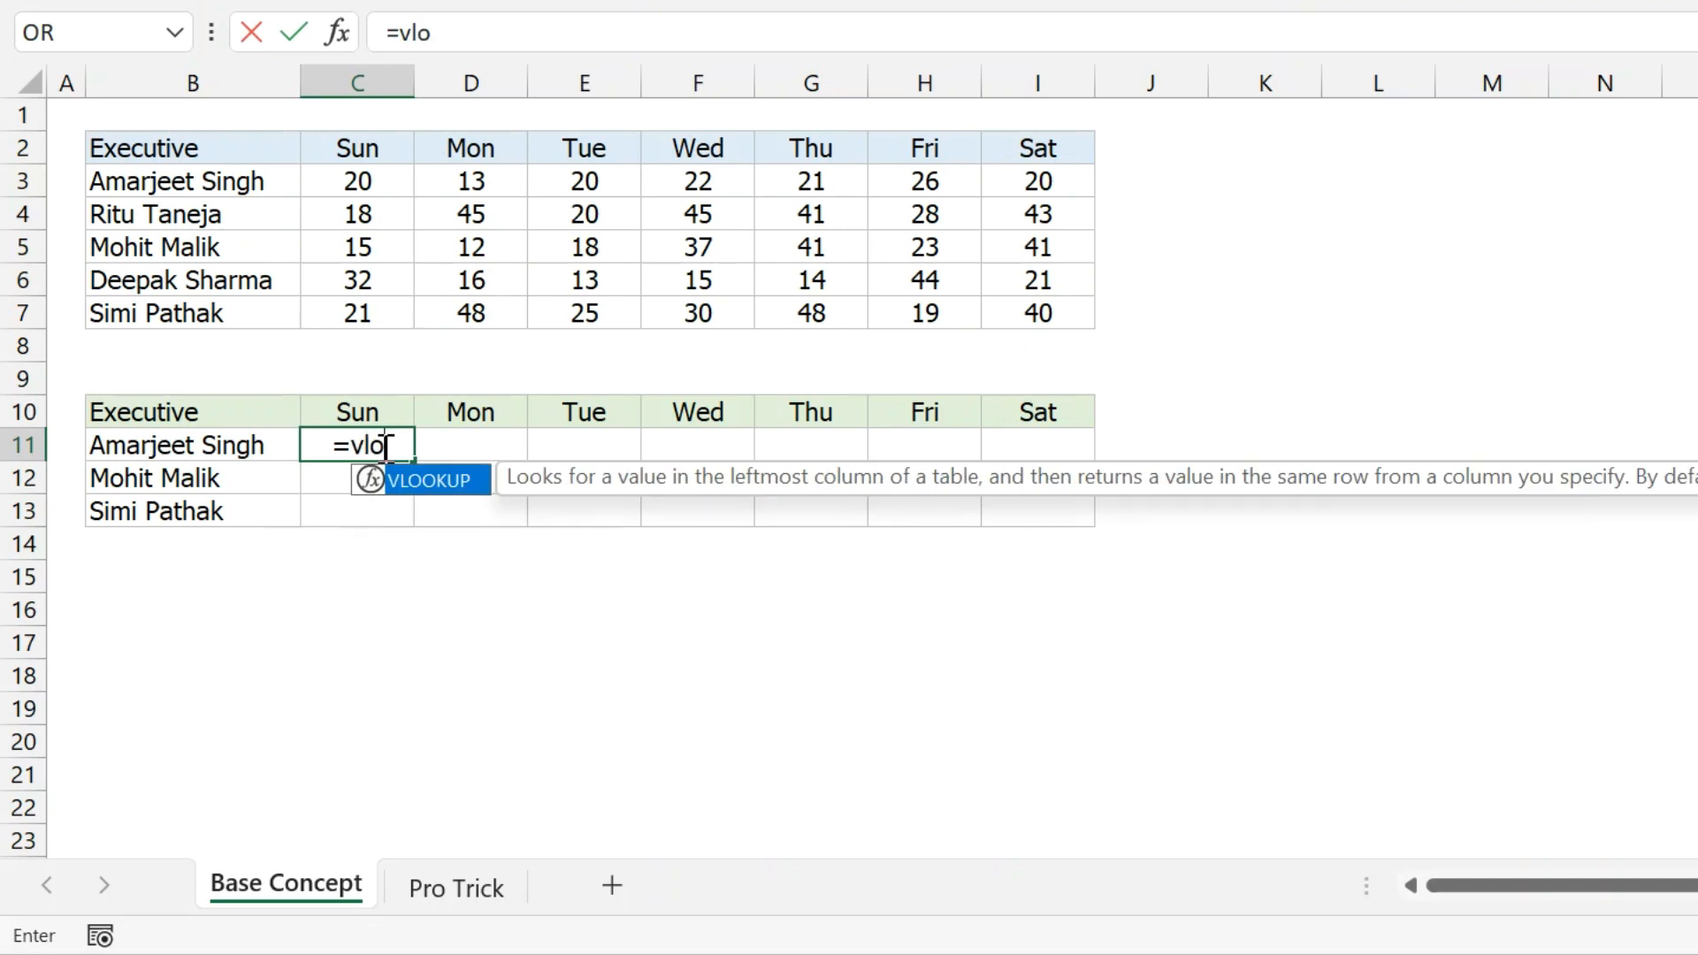
pyautogui.press('Tab')
pyautogui.click(132, 447)
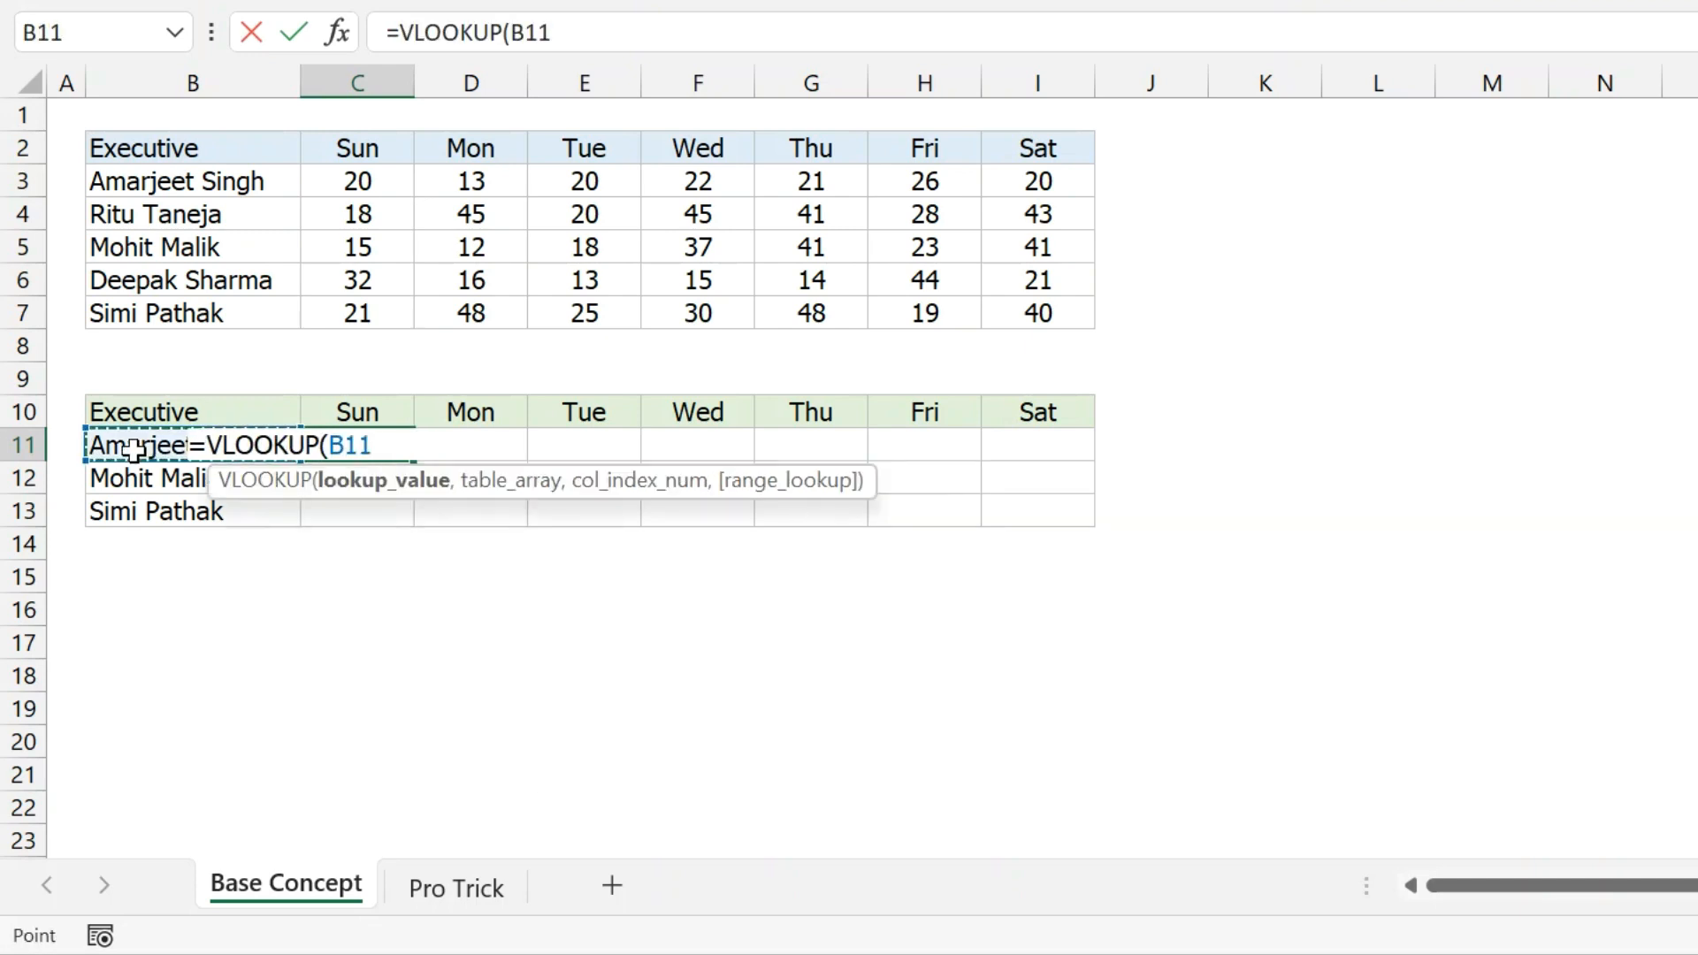
pyautogui.press('F4')
pyautogui.press('F4')
pyautogui.press('F4')
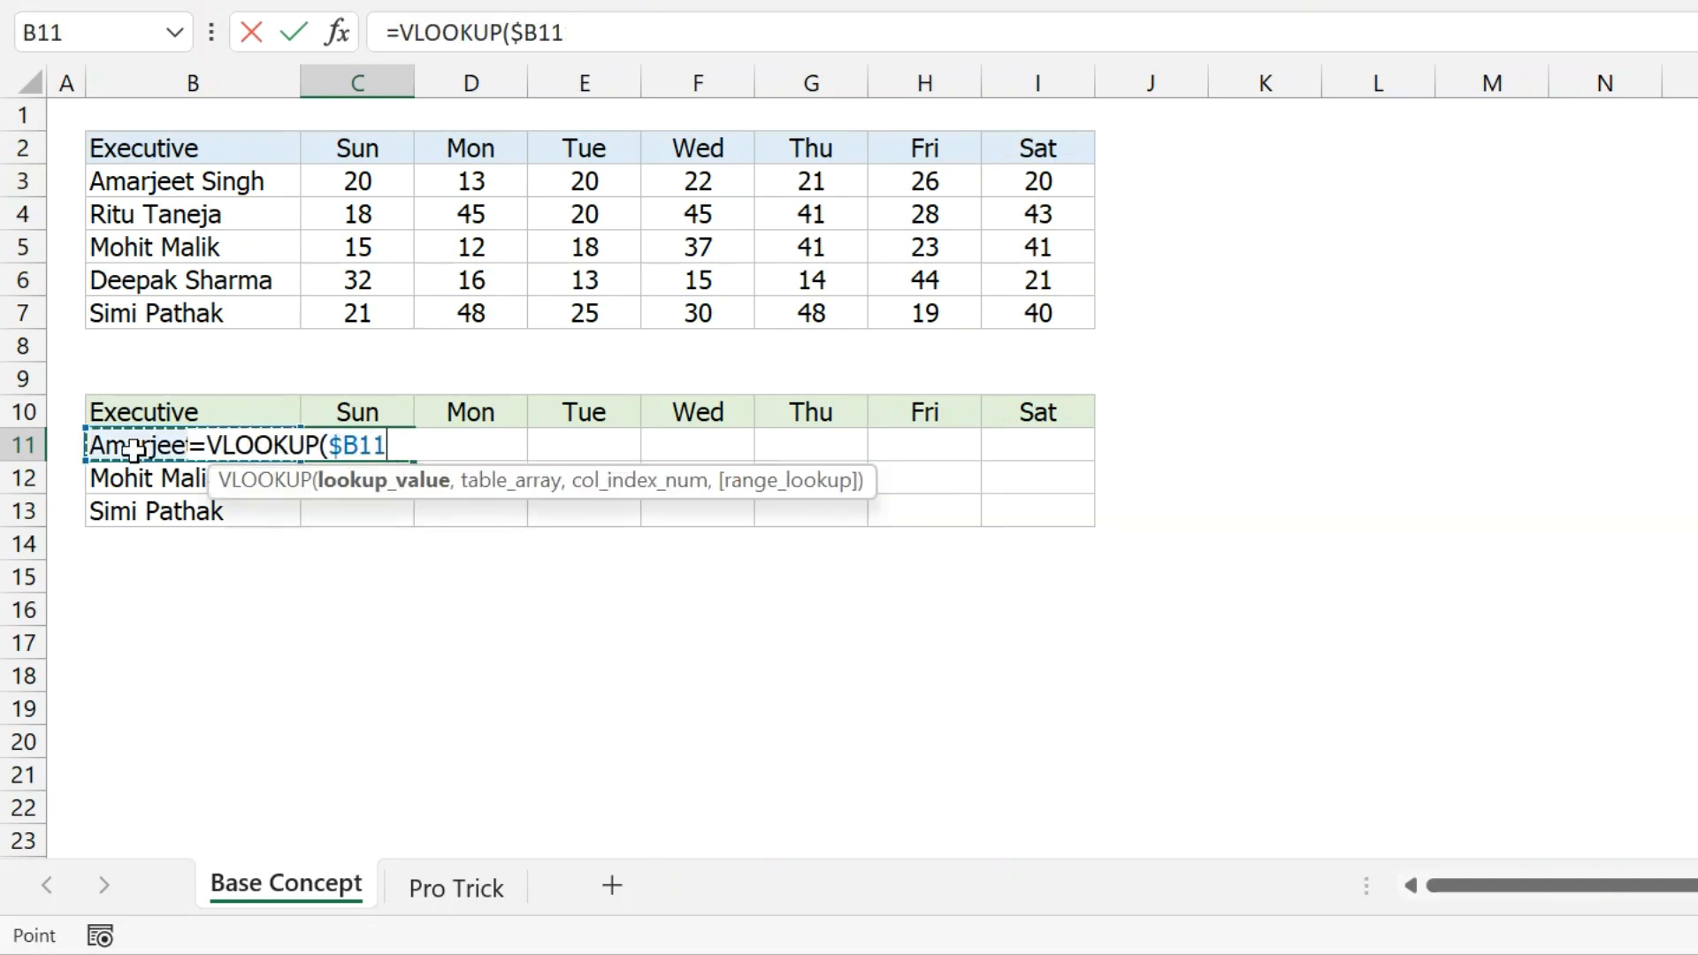
pyautogui.write(',')
pyautogui.moveTo(168, 168); pyautogui.dragTo(1083, 310)
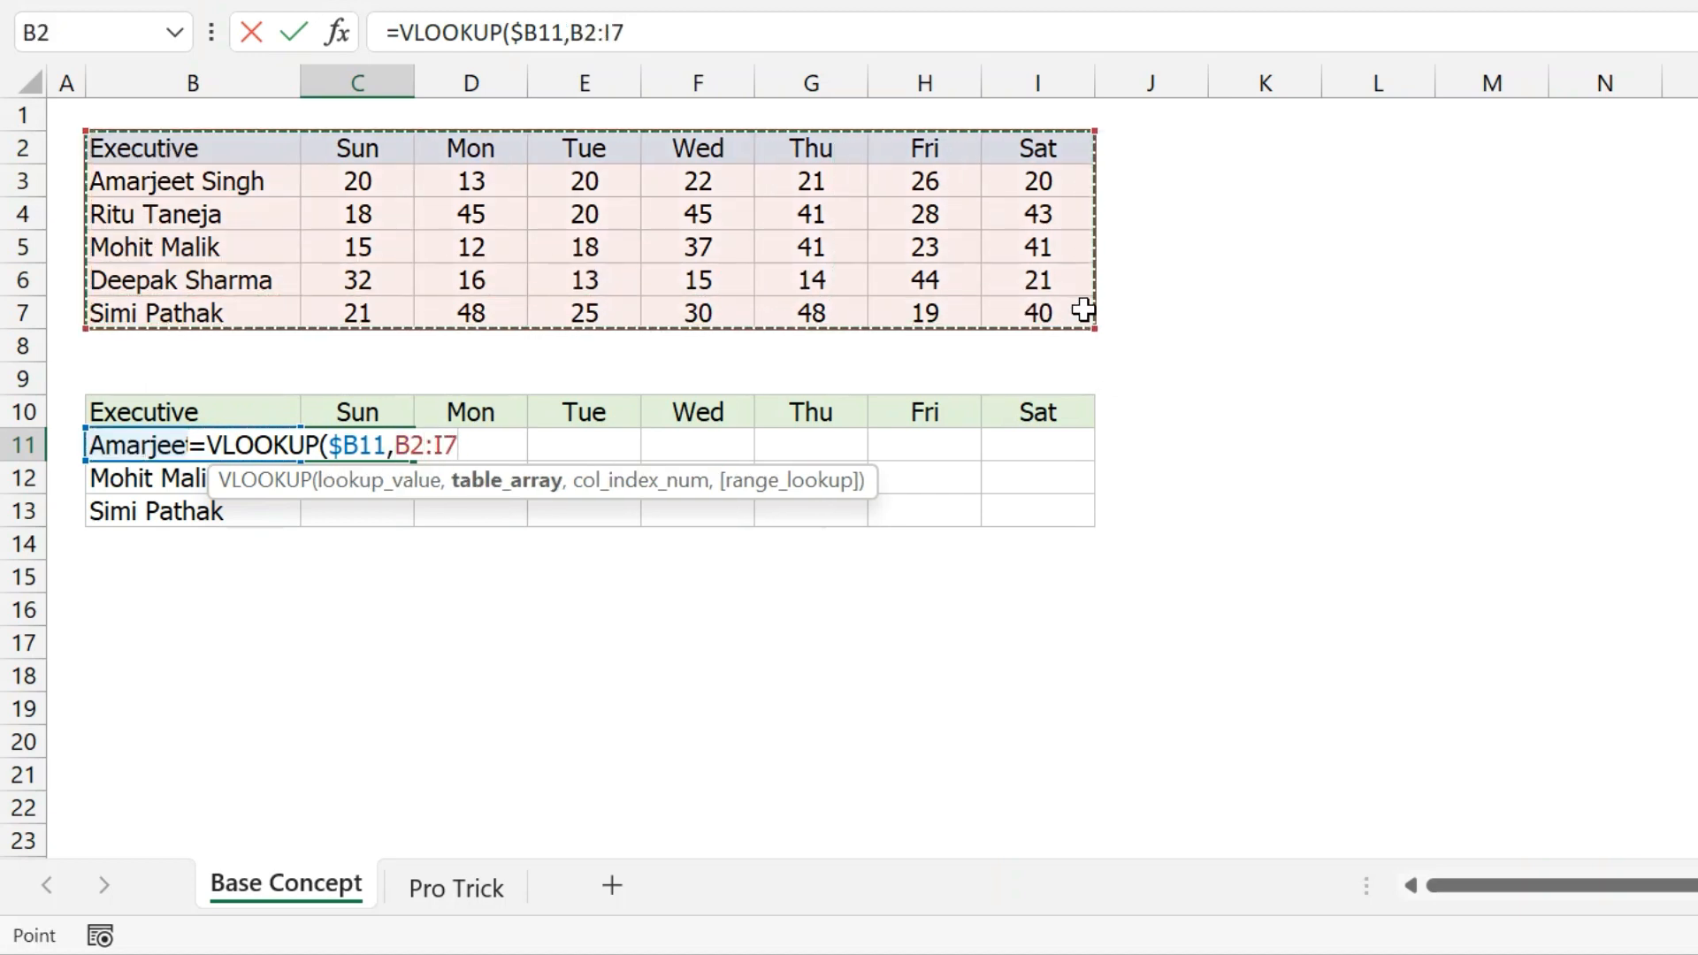
pyautogui.press('F4')
pyautogui.write(',')
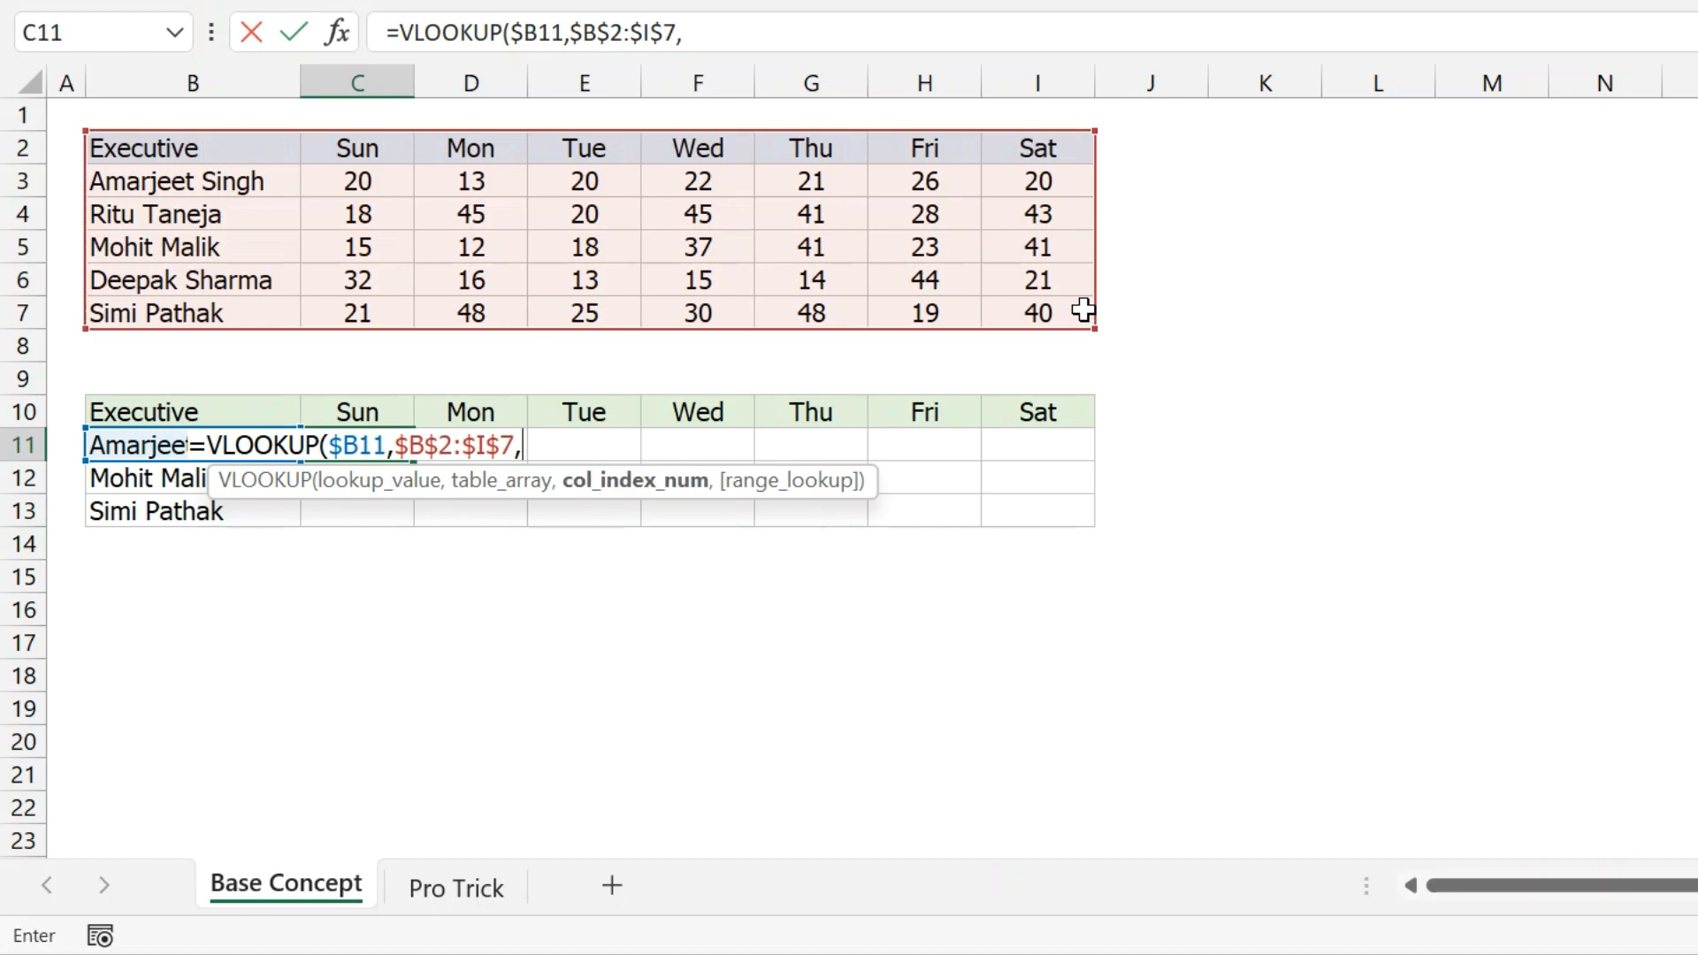
pyautogui.write('2,0)')
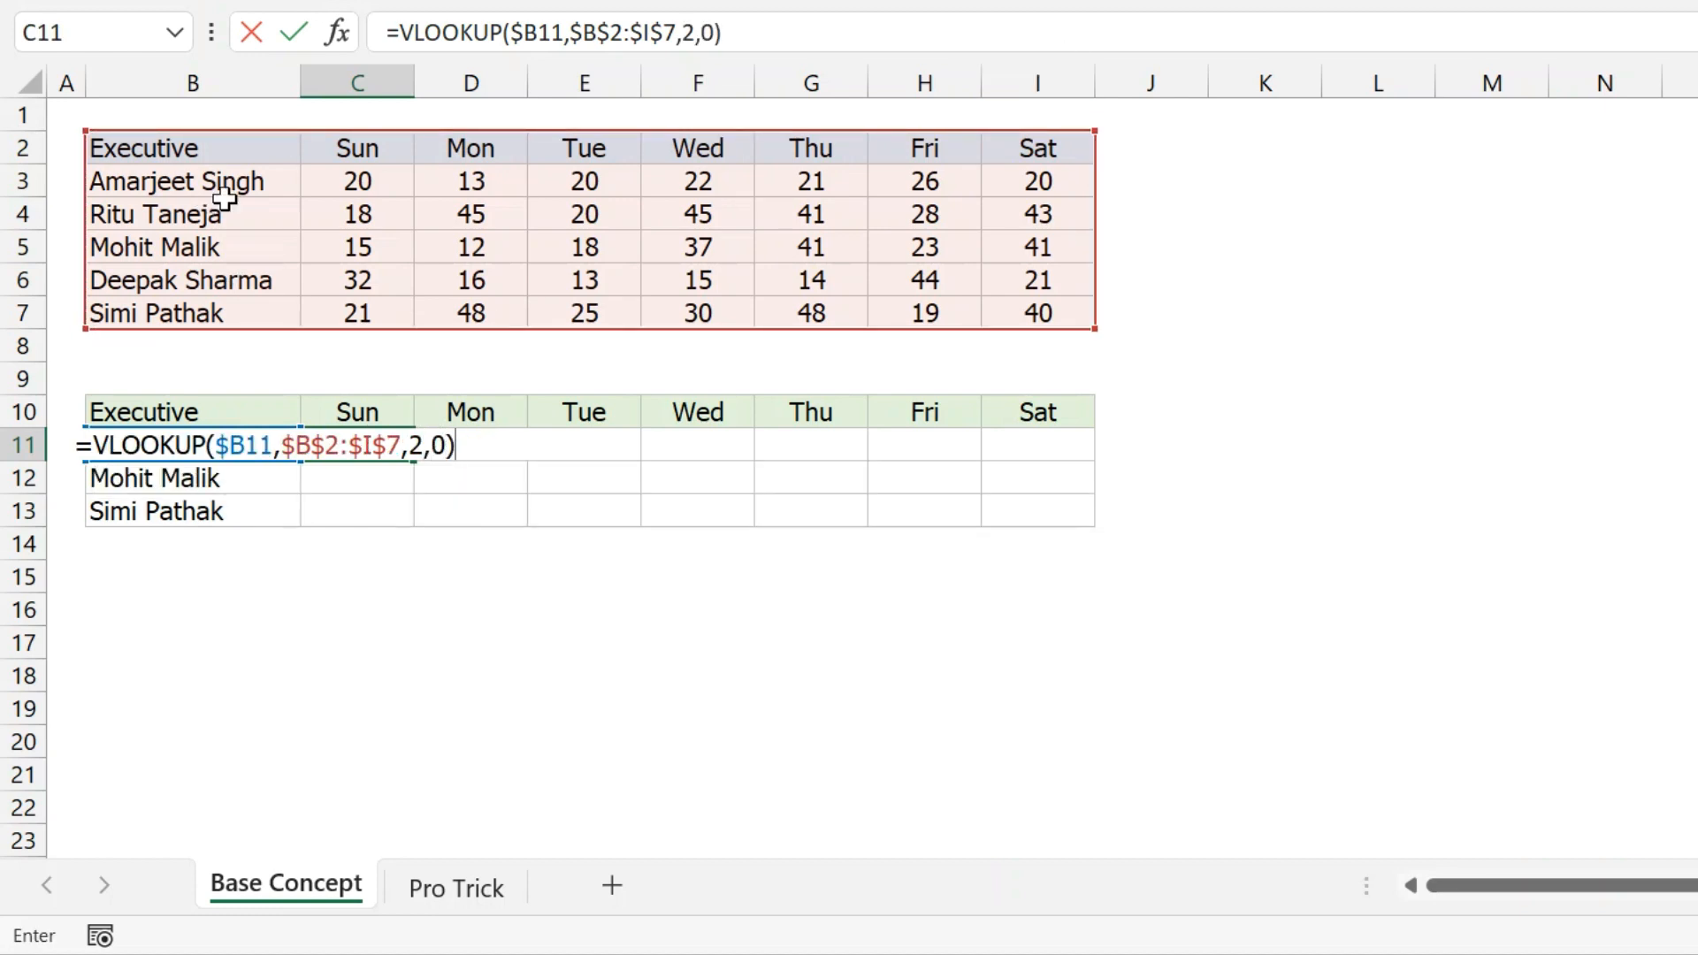
pyautogui.press('Return')
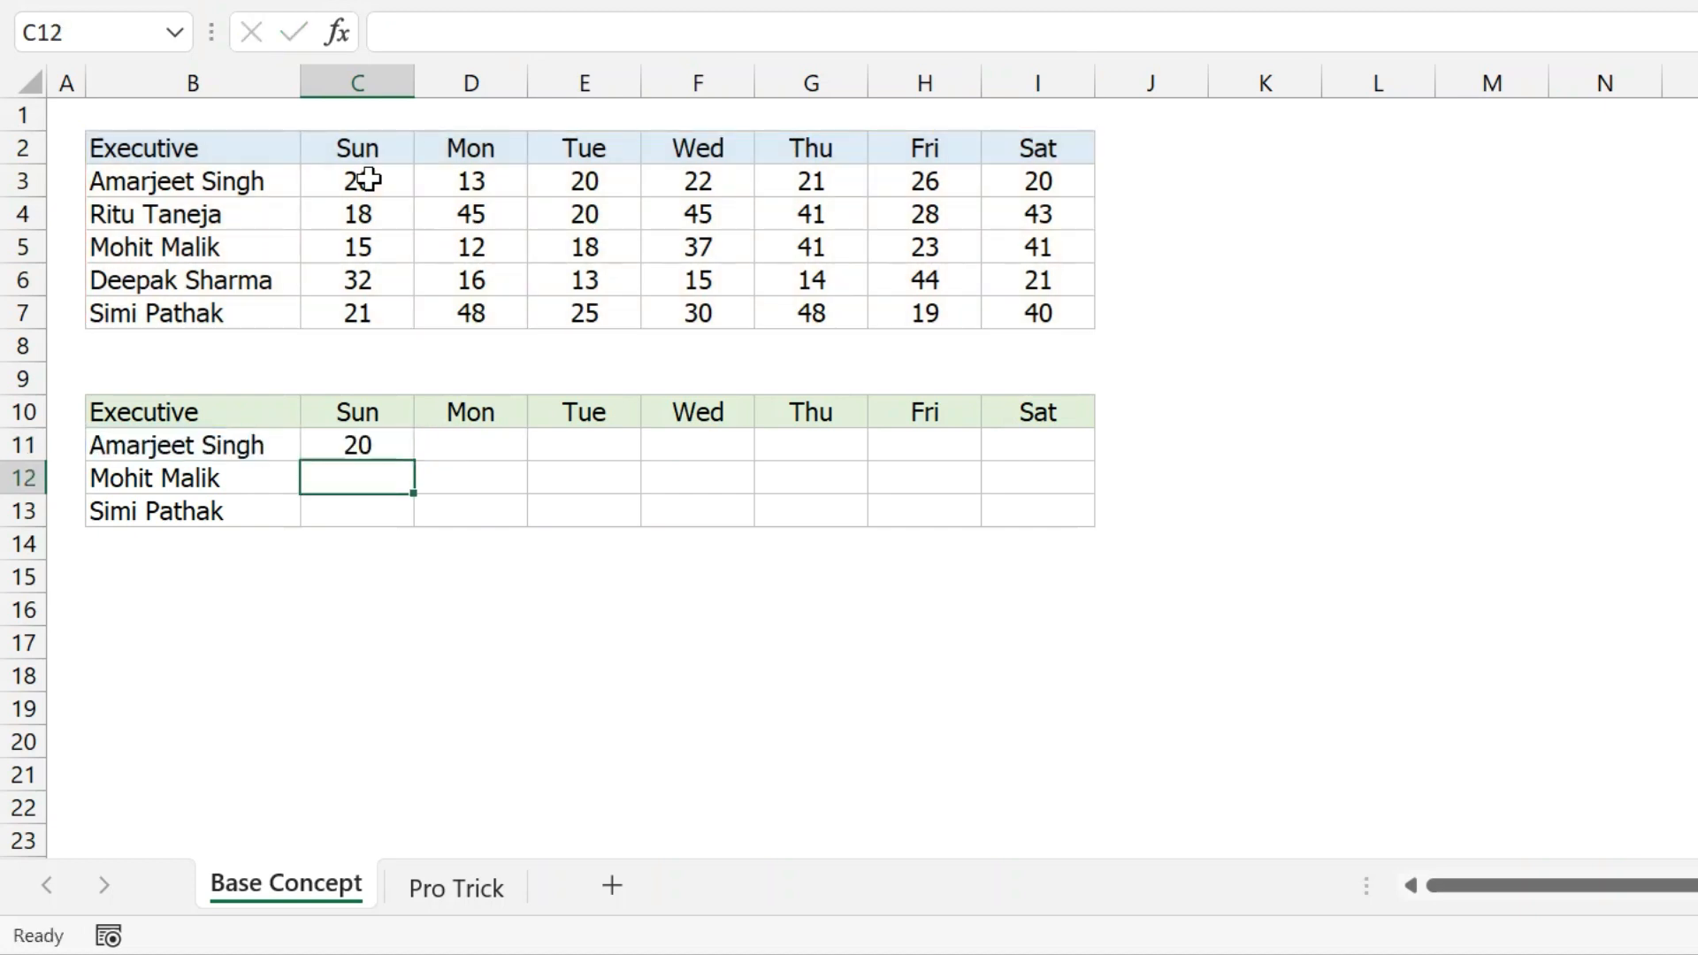
# Copy C11's lookup into D11 and change its column index from 2 to 3.
pyautogui.click(348, 446)
pyautogui.hotkey('ctrl', 'c')
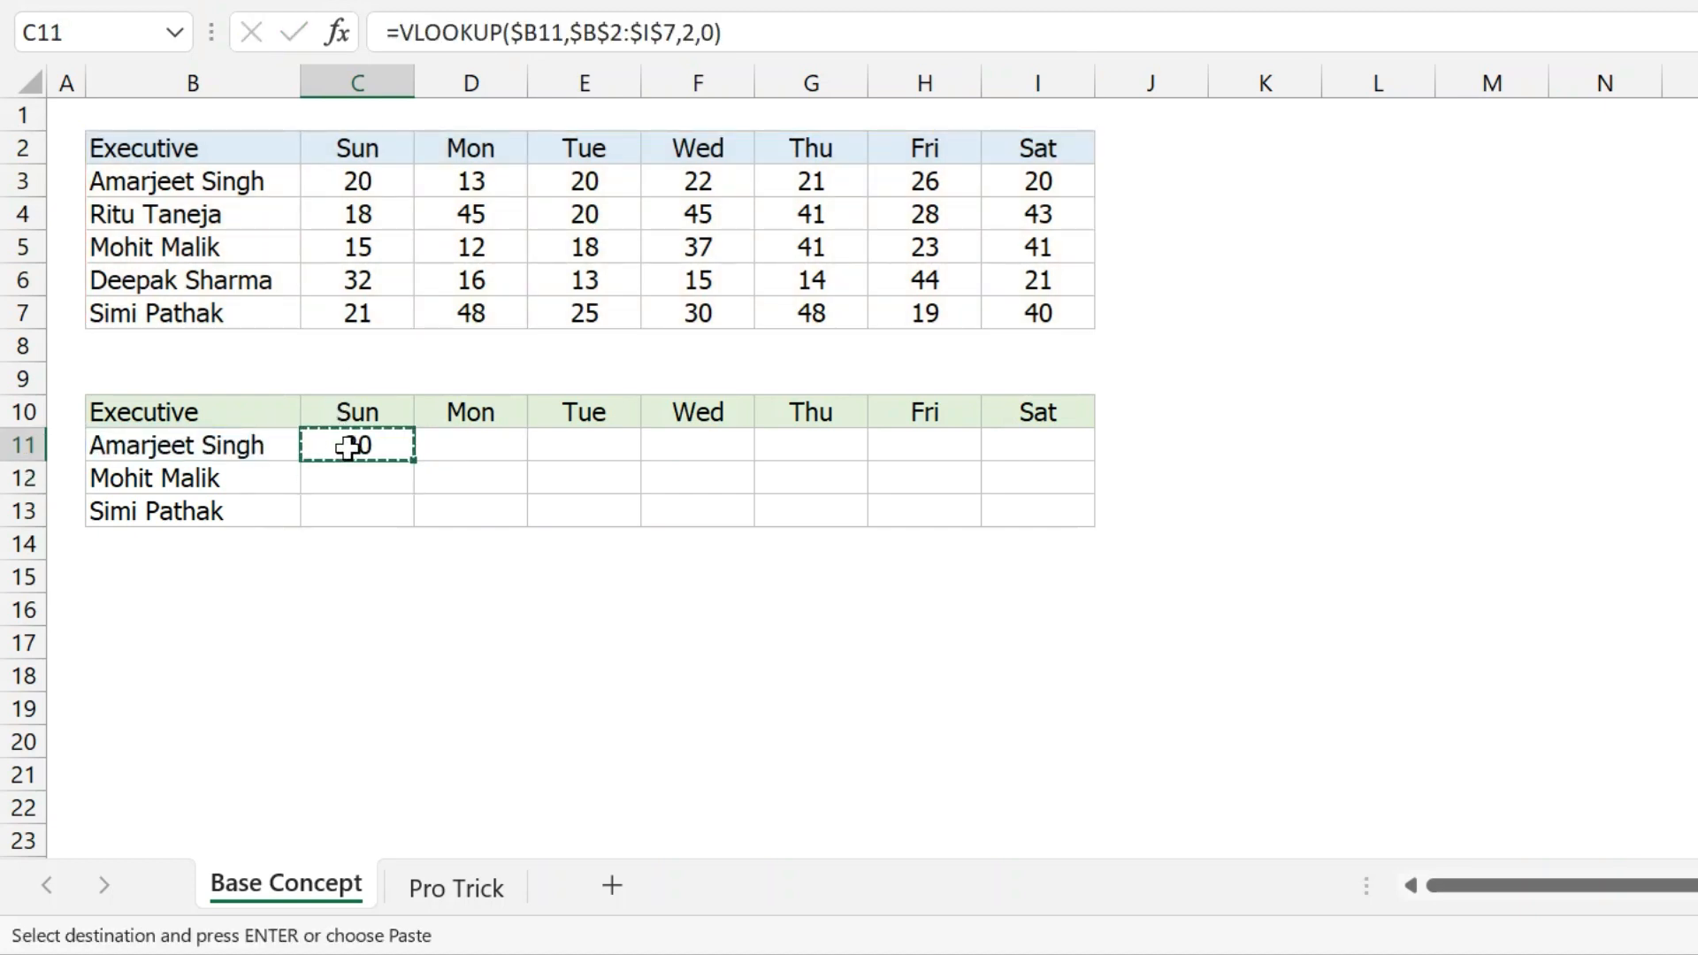
pyautogui.click(432, 451)
pyautogui.hotkey('ctrl', 'v')
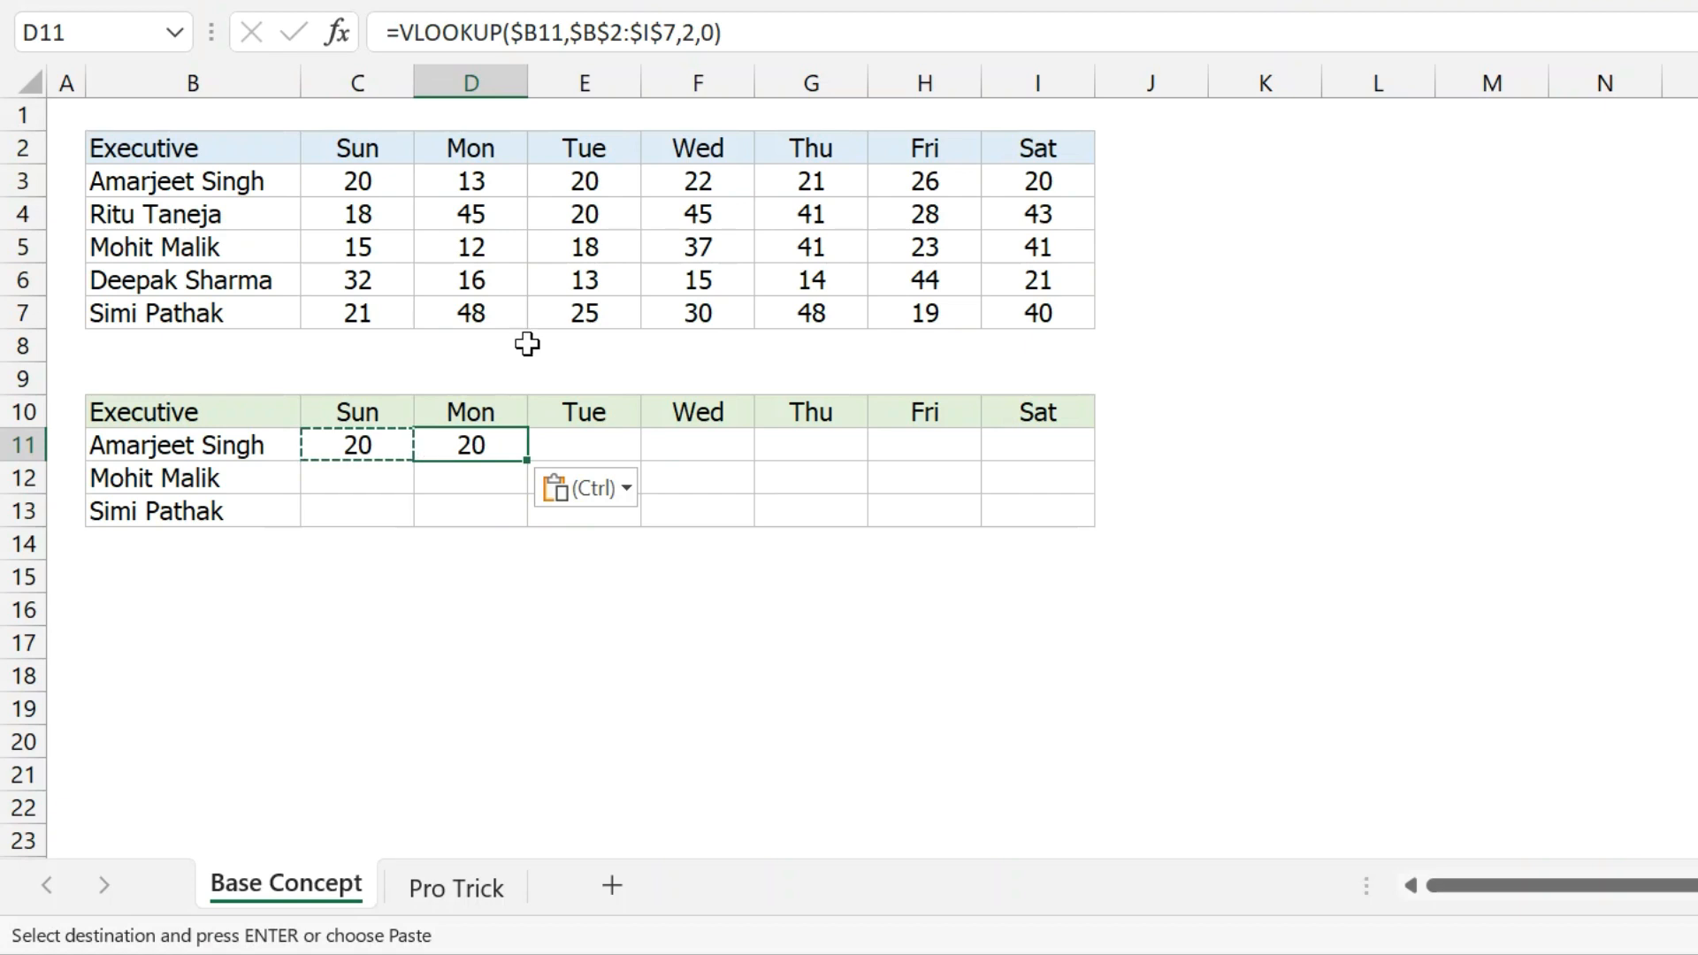
pyautogui.click(692, 35)
pyautogui.click(692, 35)
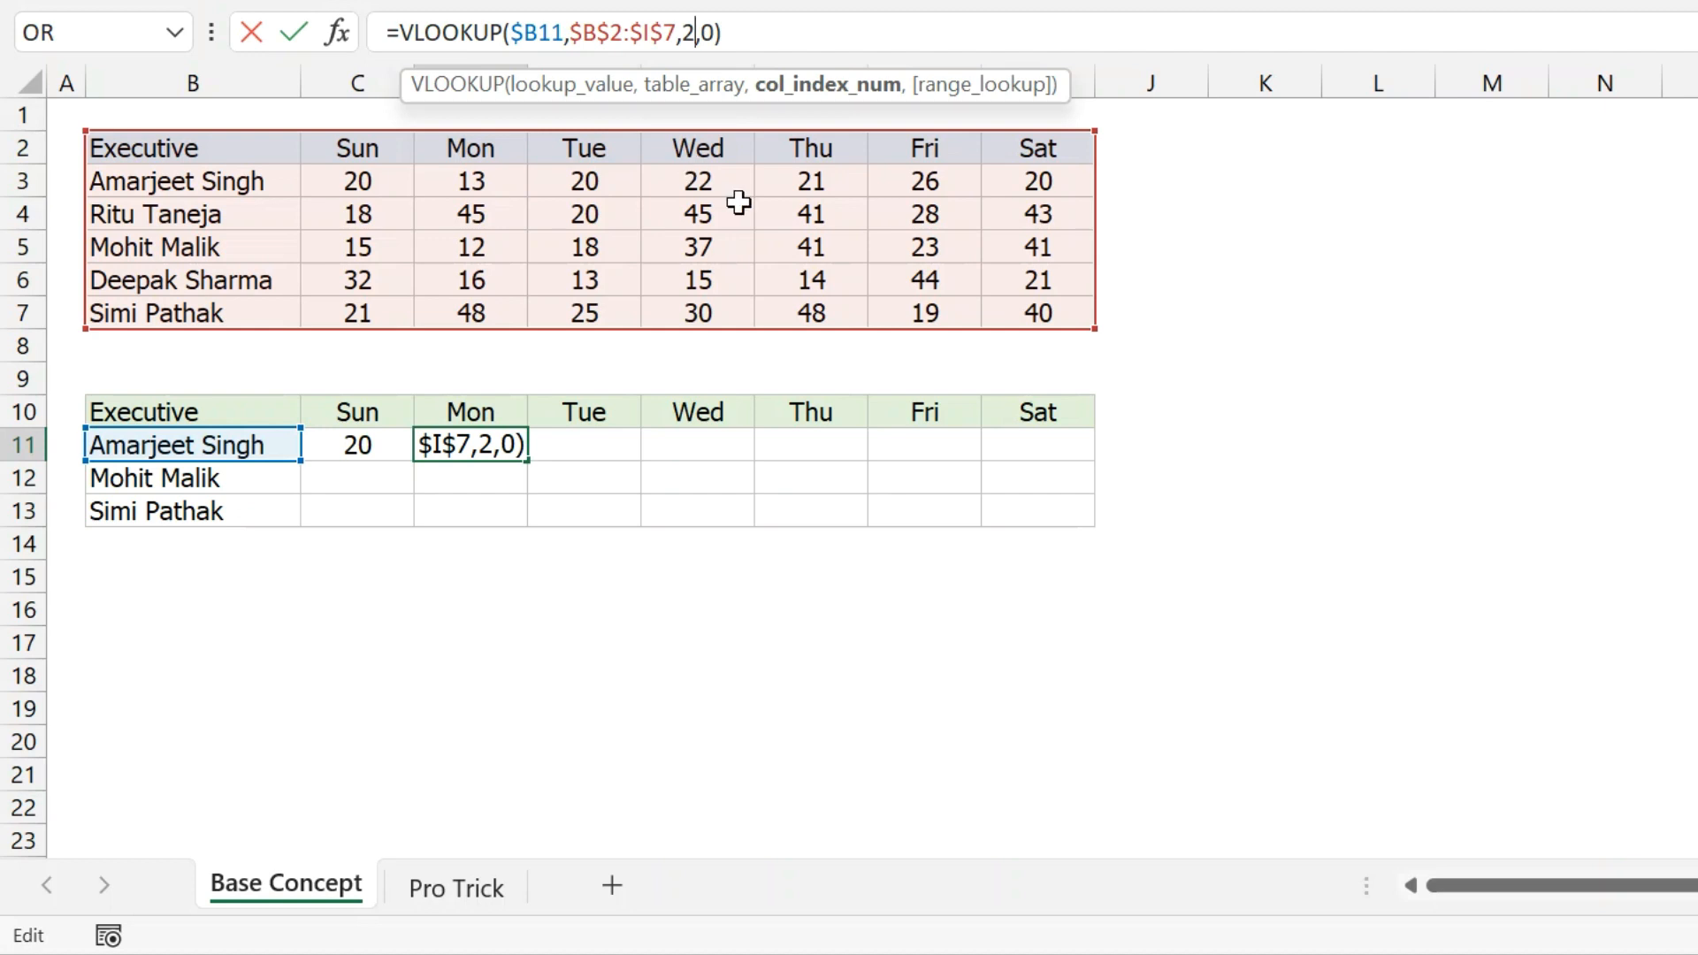
pyautogui.click(682, 32)
pyautogui.press('Delete')
pyautogui.write('3')
pyautogui.press('Return')
# Check that D11 shows 13 and compare the C11 and D11 formulas along row 11.
pyautogui.press('Up')
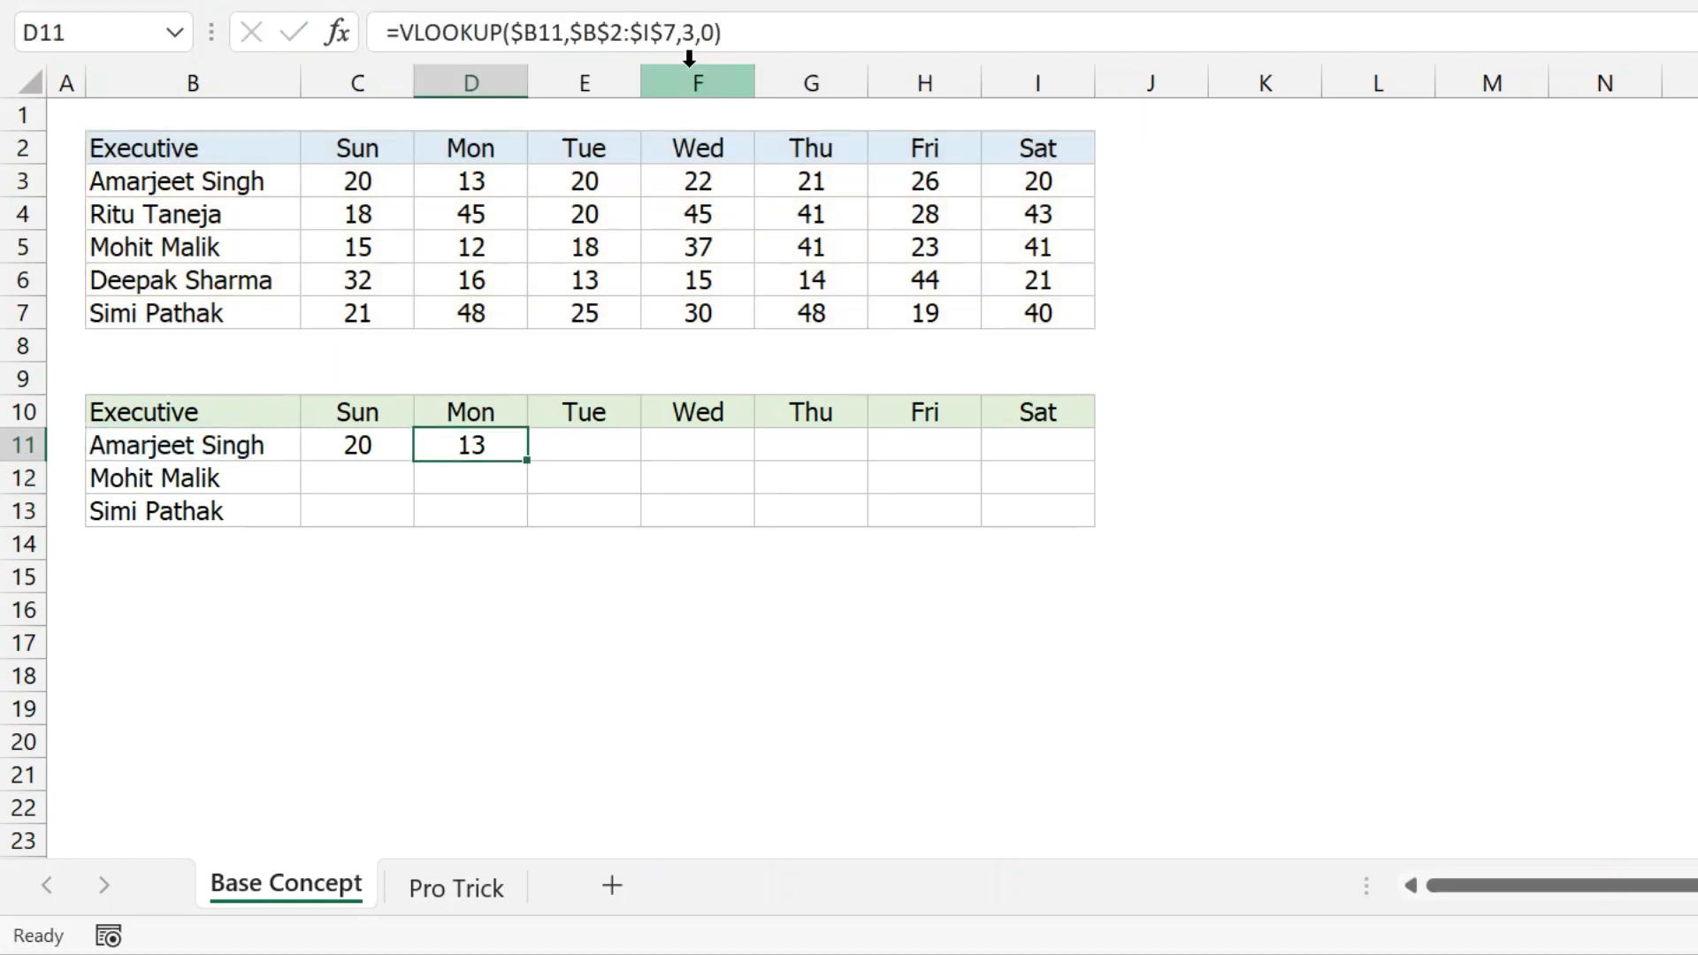
pyautogui.press('Right')
pyautogui.press('Right')
pyautogui.press('Right')
pyautogui.press('Right')
pyautogui.press('Right')
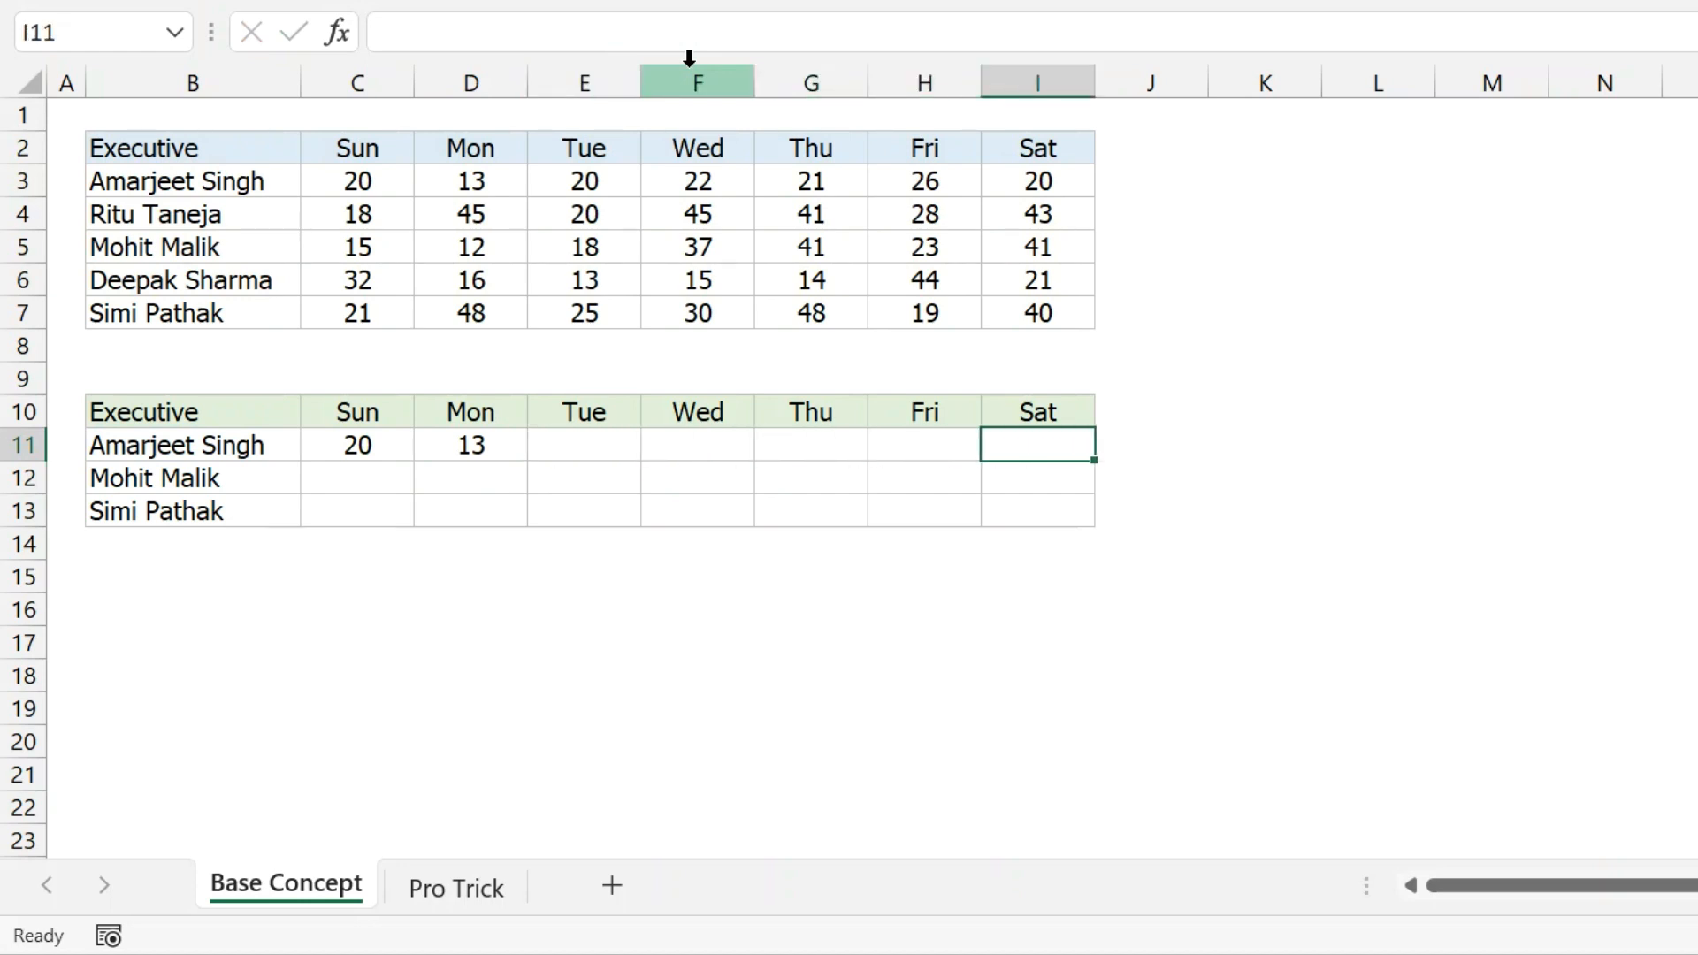
pyautogui.click(371, 443)
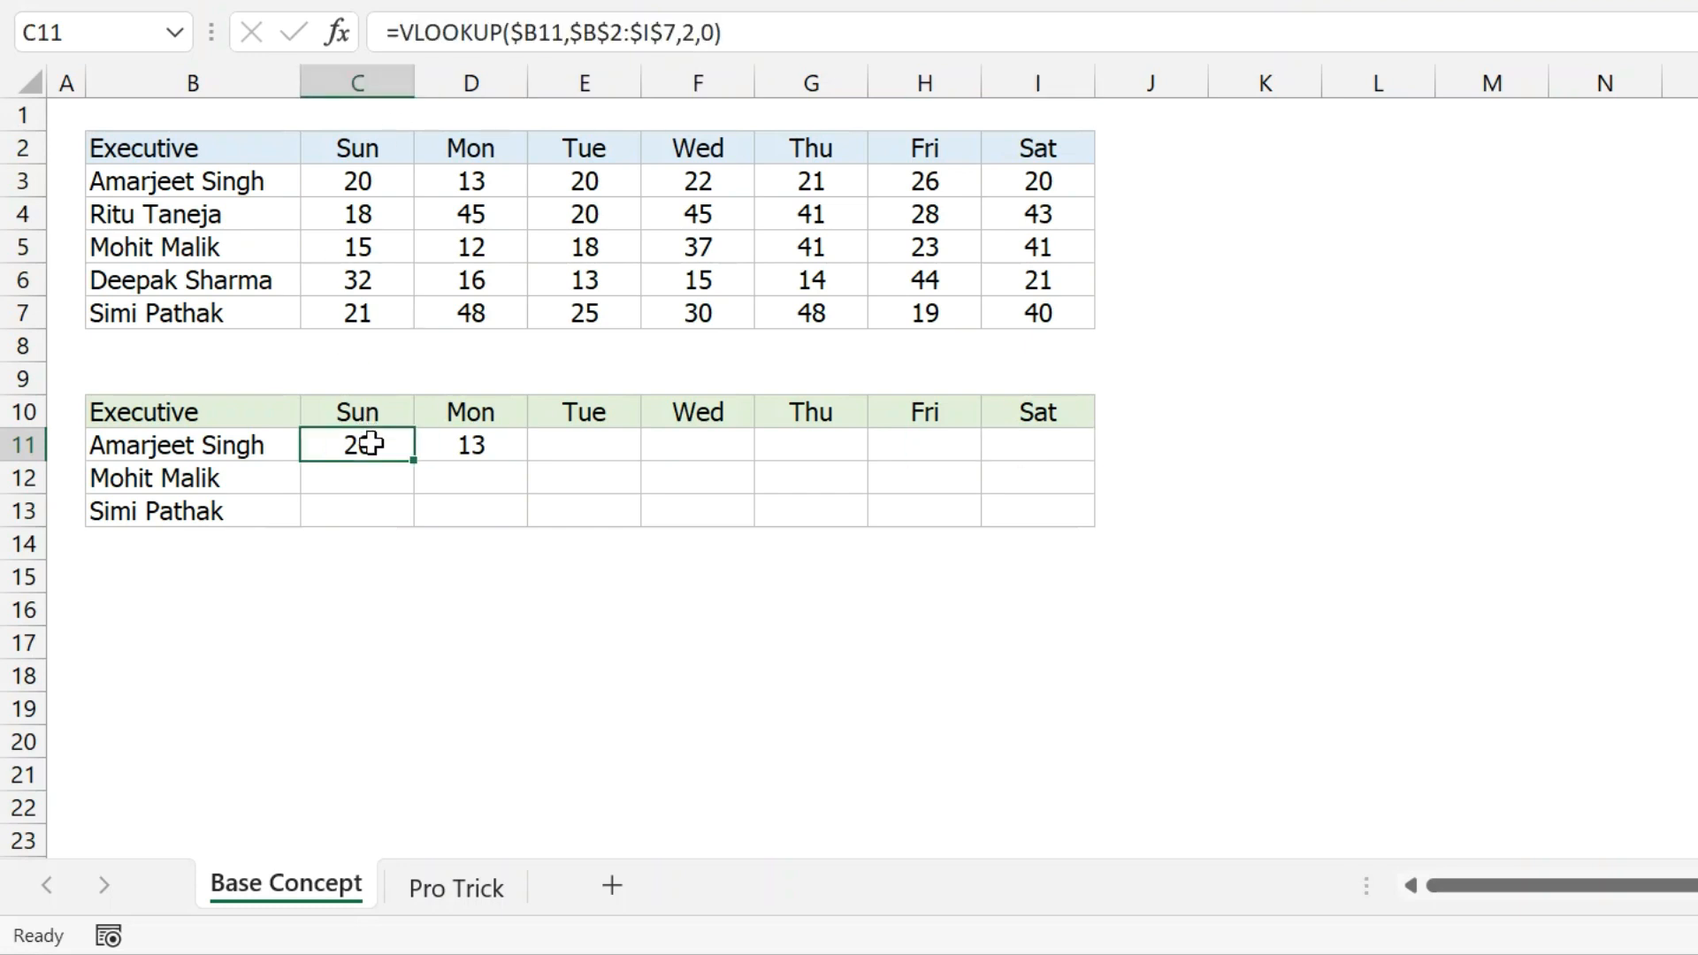
pyautogui.press('Right')
pyautogui.press('Right')
pyautogui.press('Right')
pyautogui.press('Right')
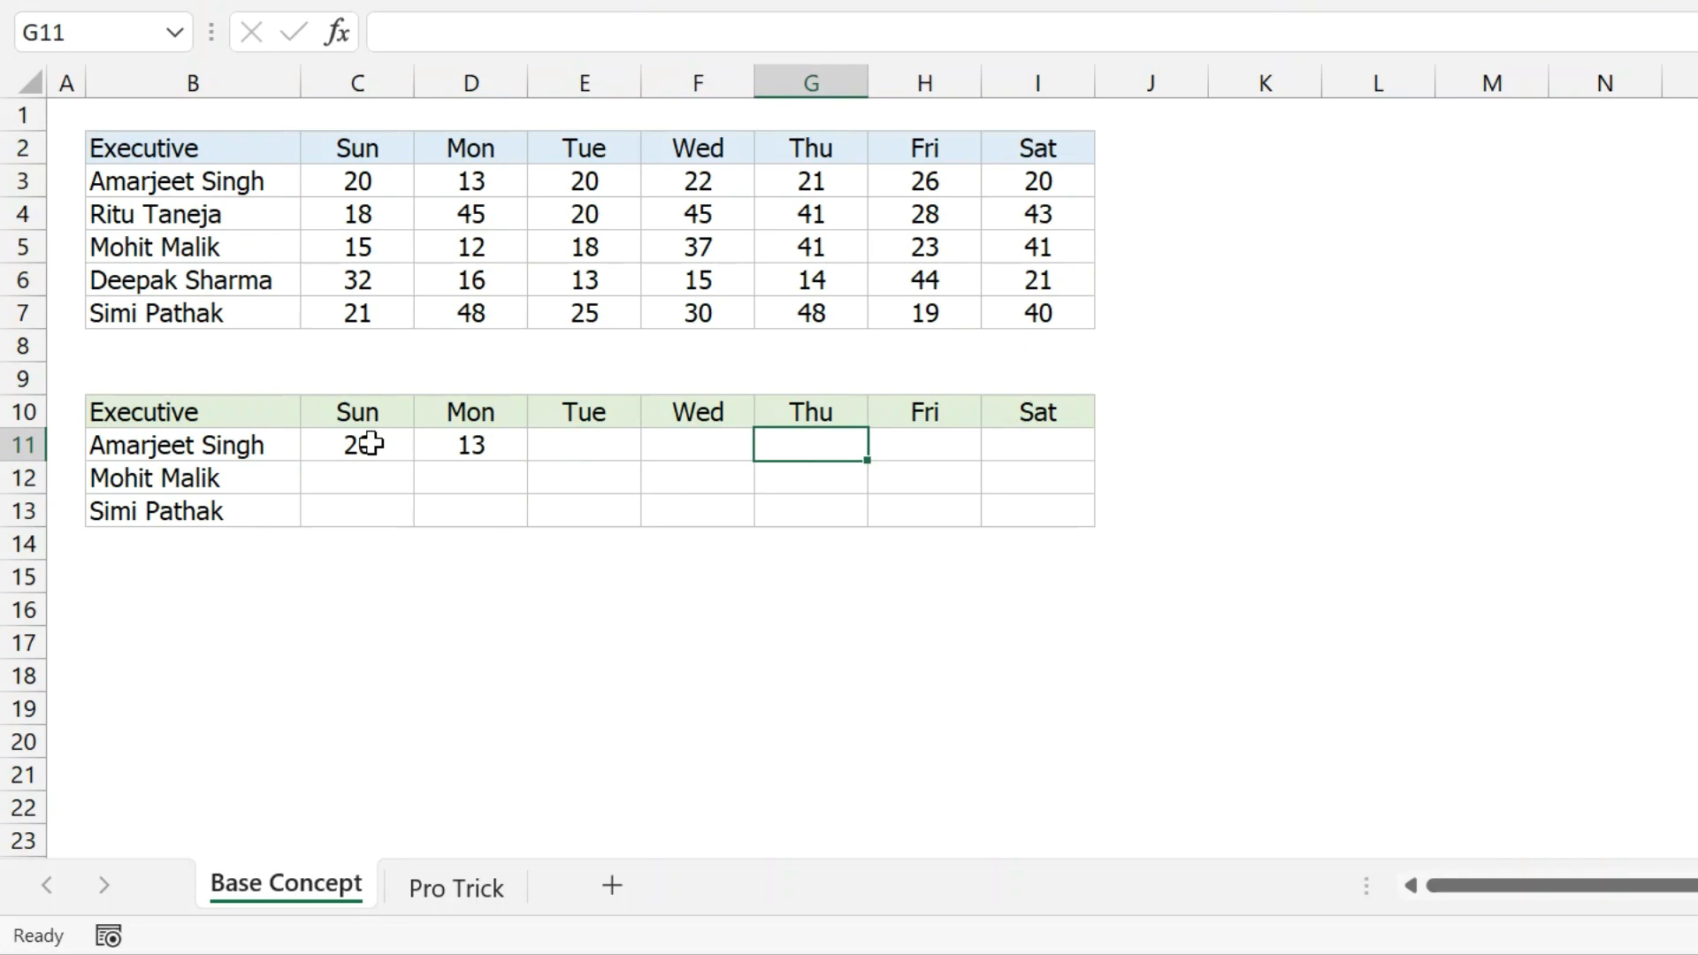
pyautogui.click(371, 447)
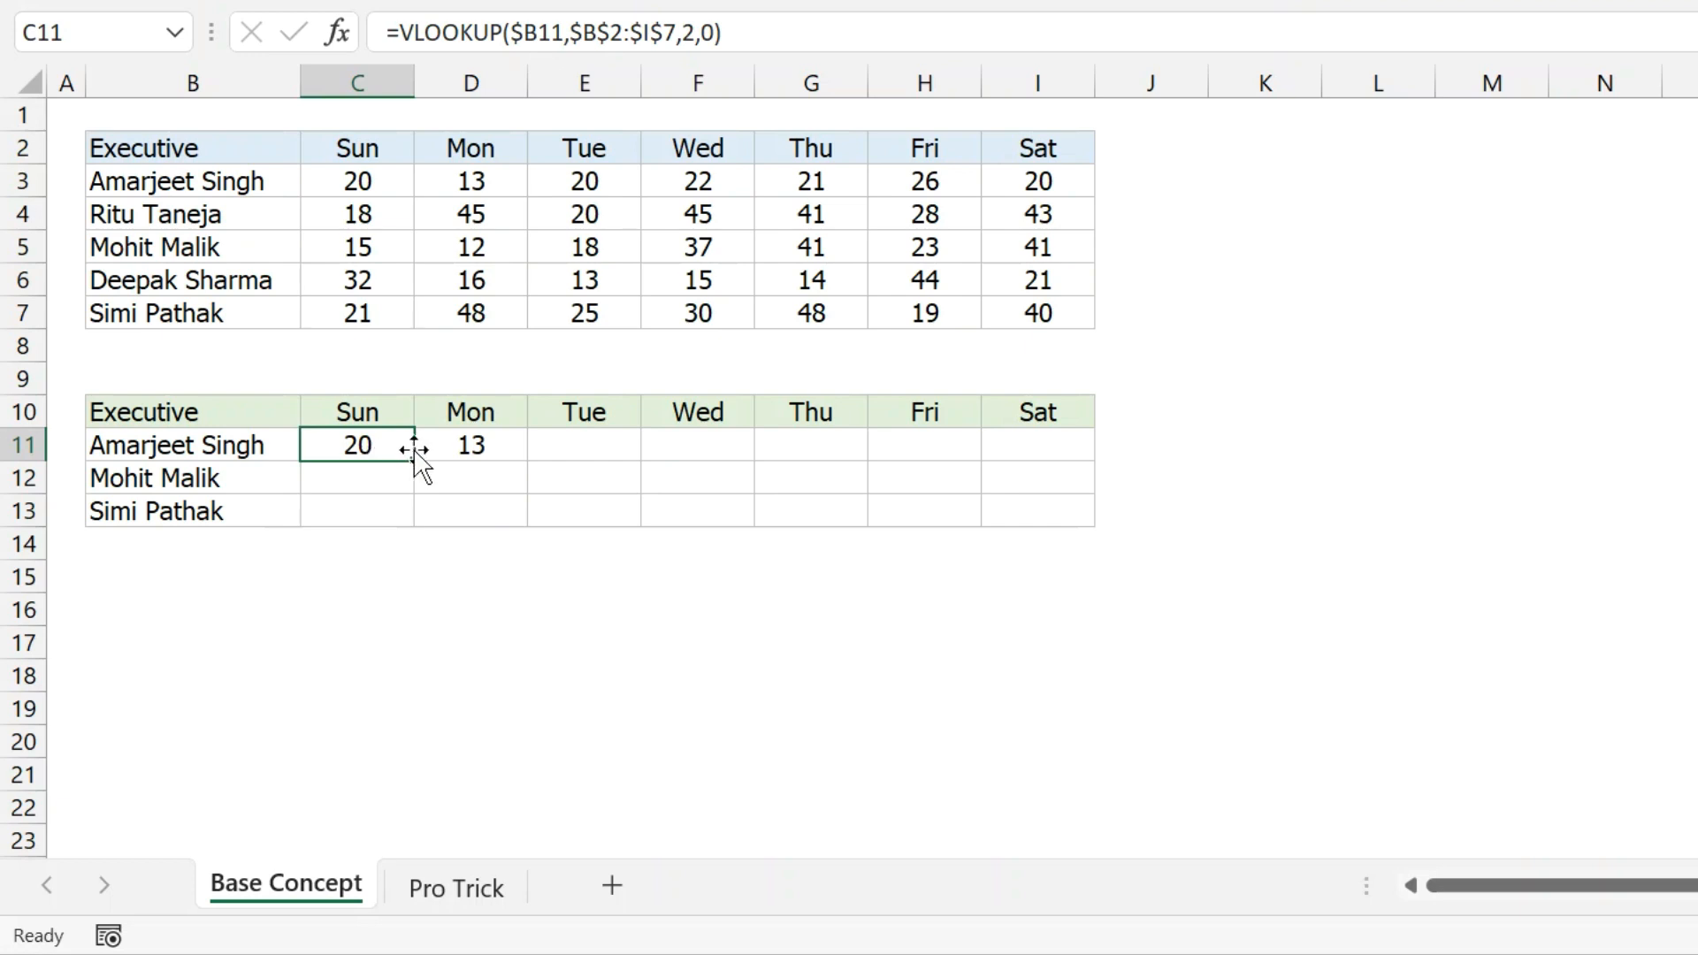
pyautogui.click(448, 446)
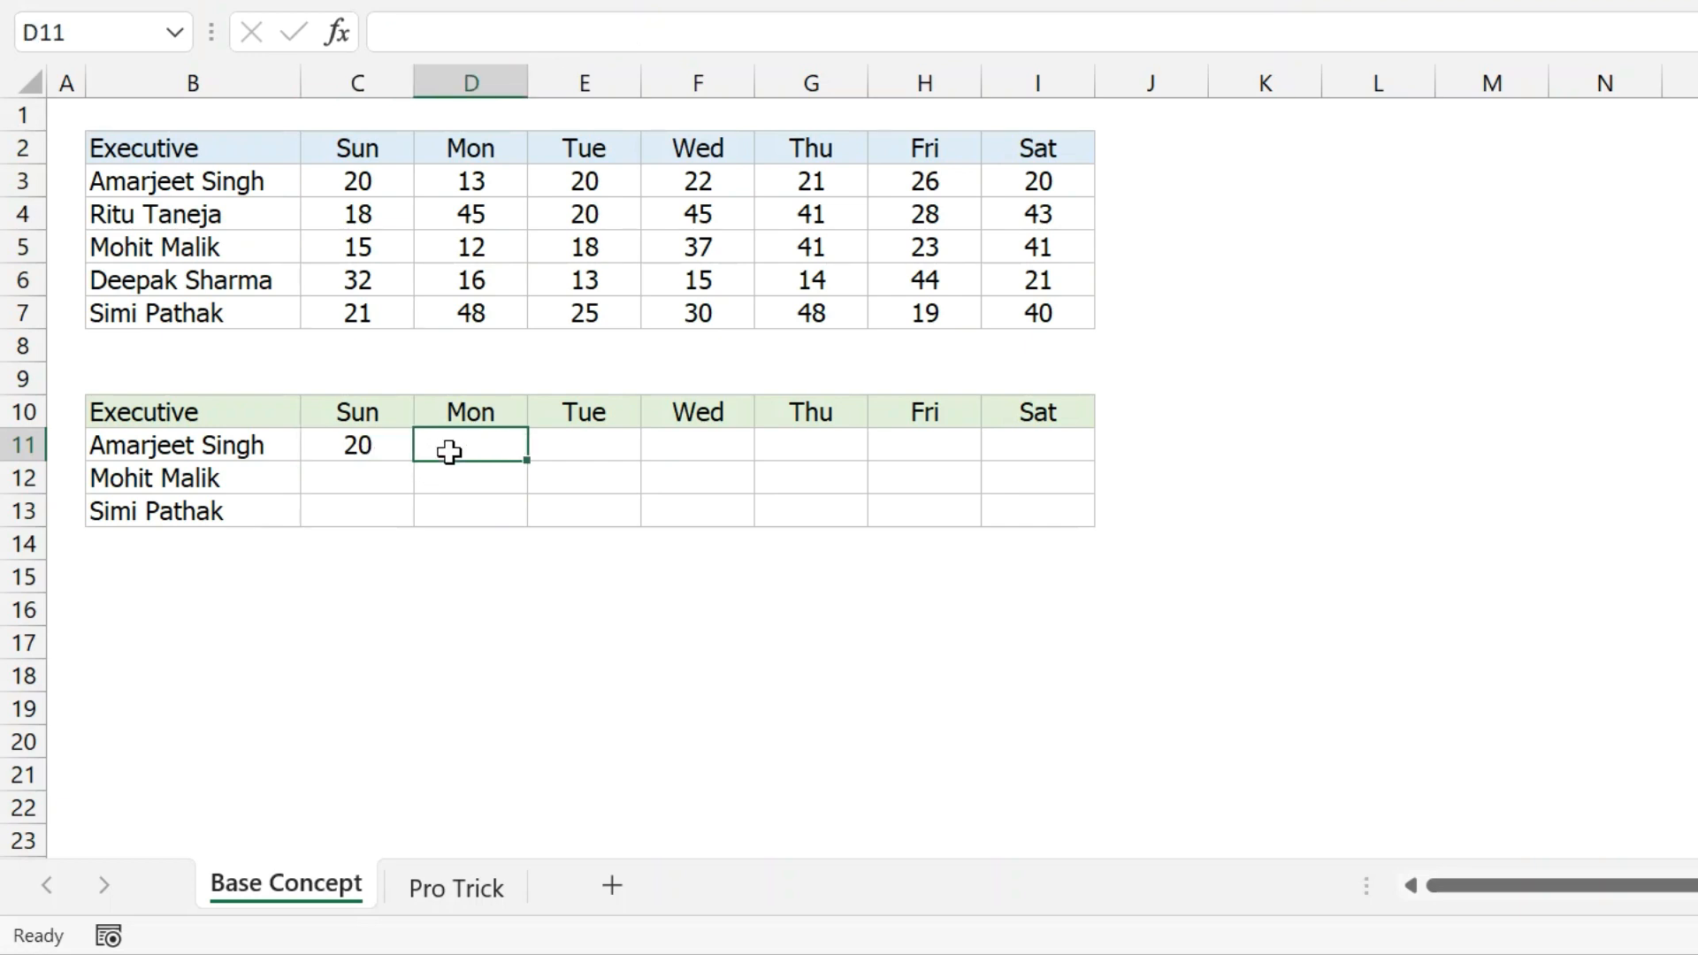
# Clear the trial VLOOKUP formula from C11, leaving row 11 blank.
pyautogui.click(379, 449)
pyautogui.moveTo(727, 33); pyautogui.dragTo(179, 10)
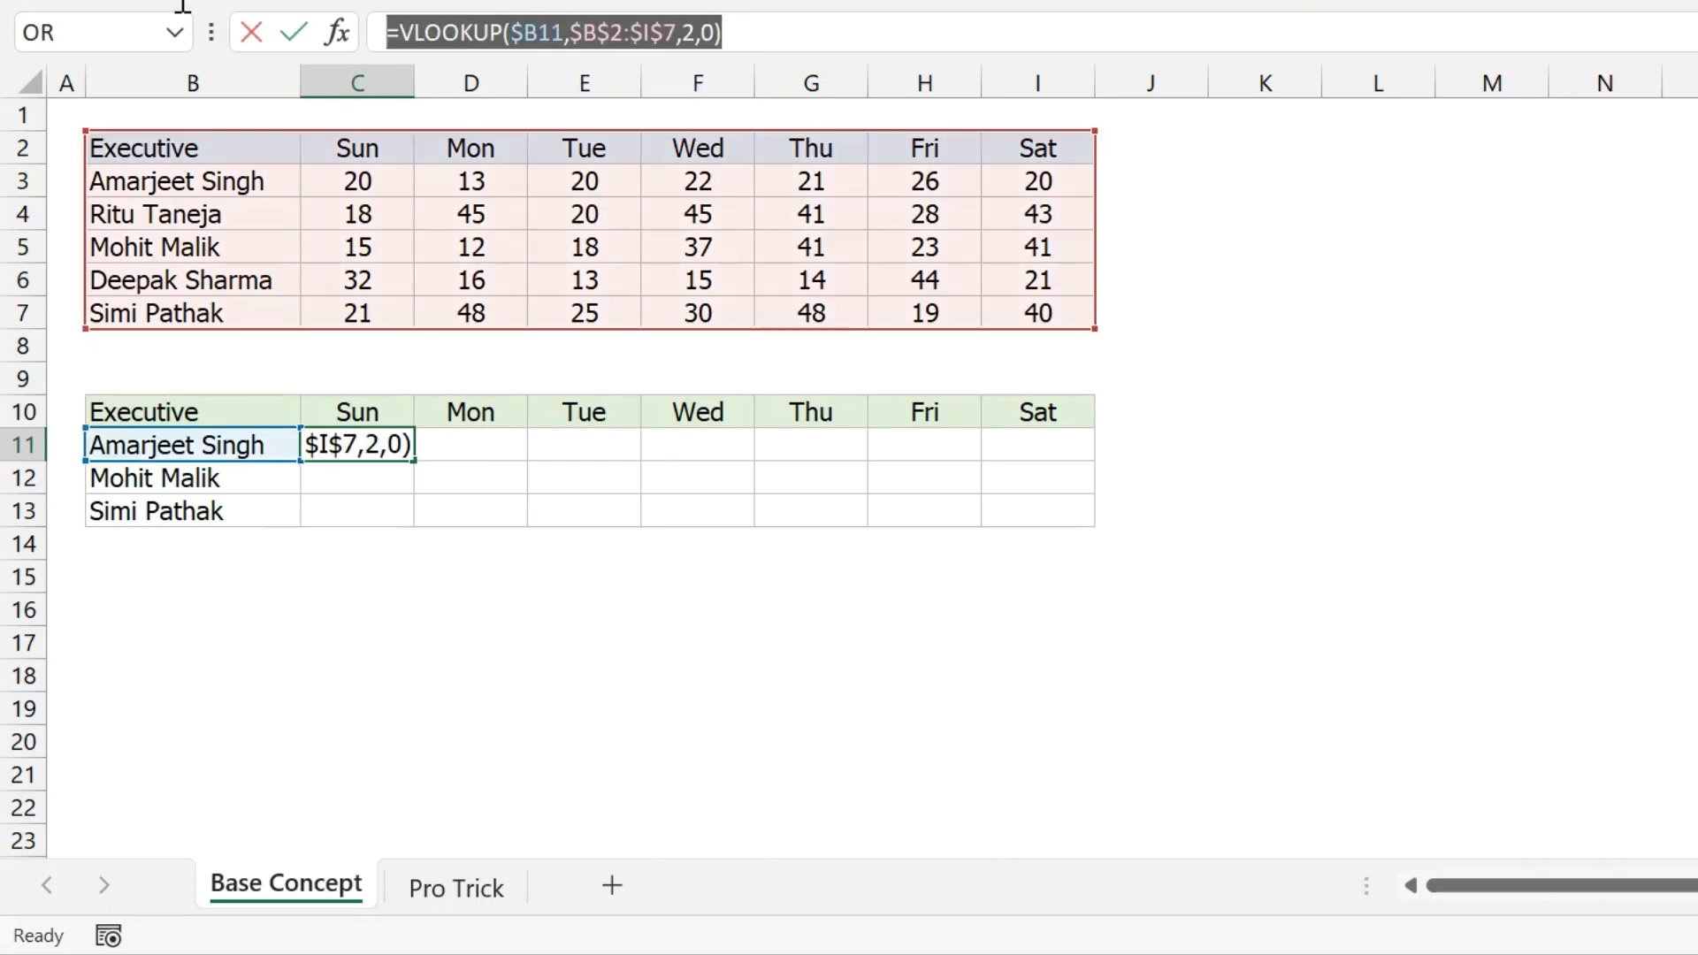
pyautogui.press('Escape')
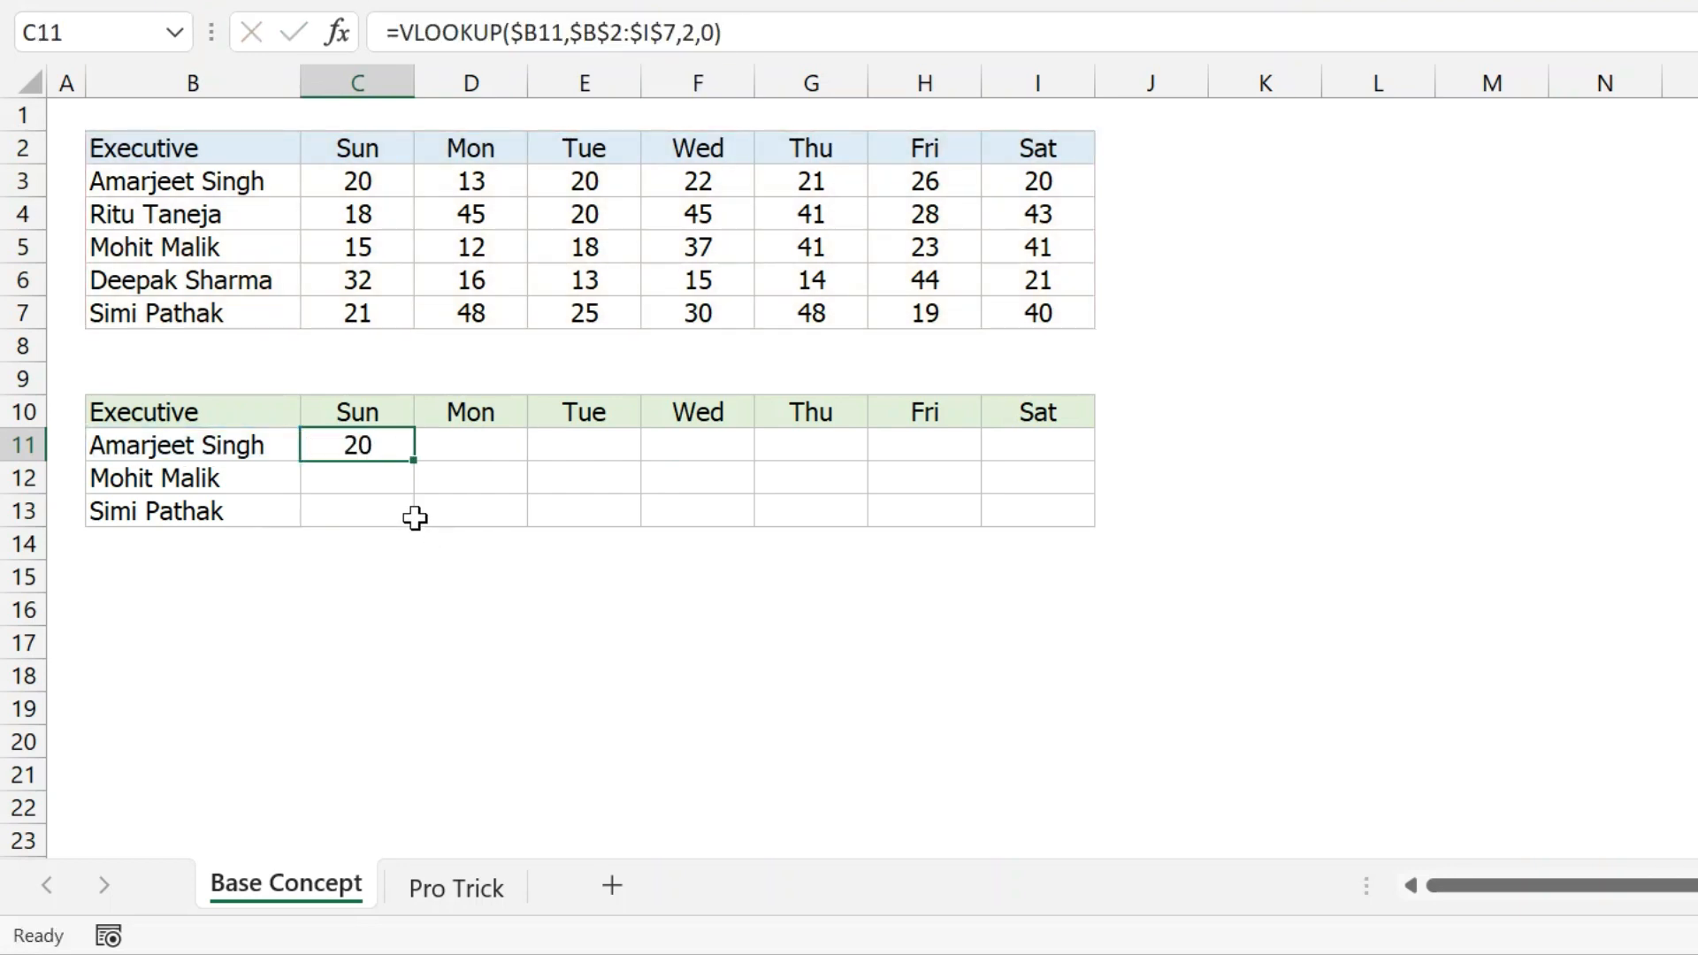
pyautogui.press('Delete')
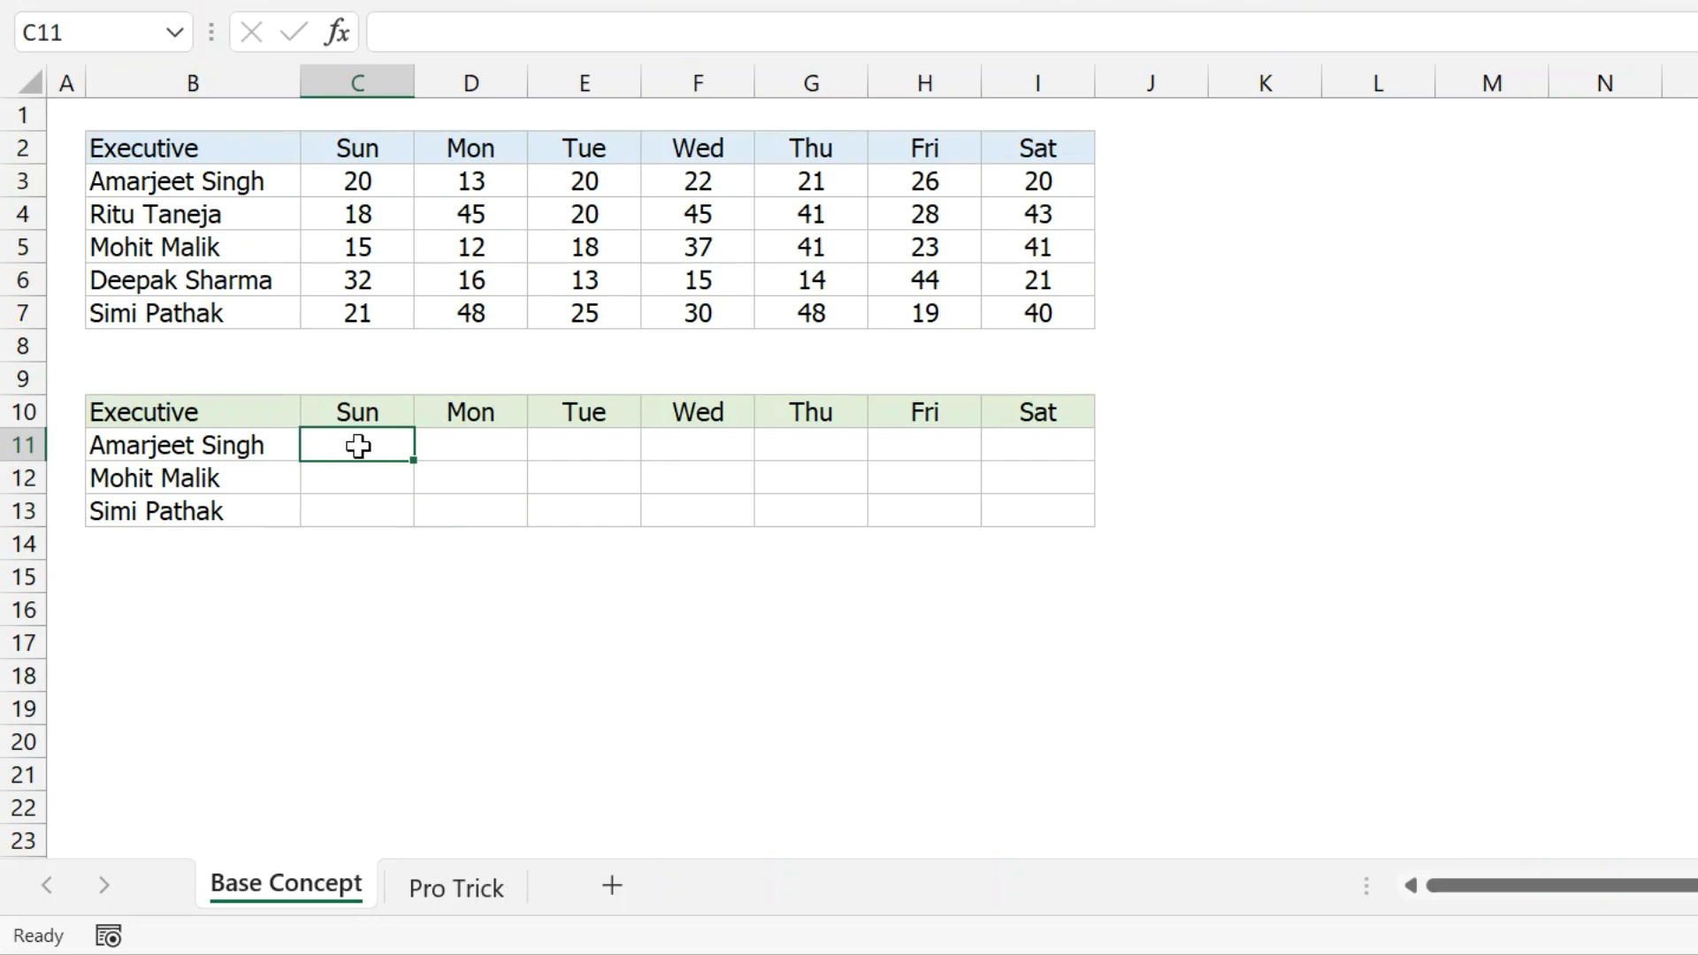
# Array-enter =VLOOKUP($B11,$B$2:$I$7,{2,3,4,5,6,7,8},0) across C11:I11, showing 20, 13, 20, 22, 21, 26, 20.
pyautogui.moveTo(360, 447); pyautogui.dragTo(1013, 428)
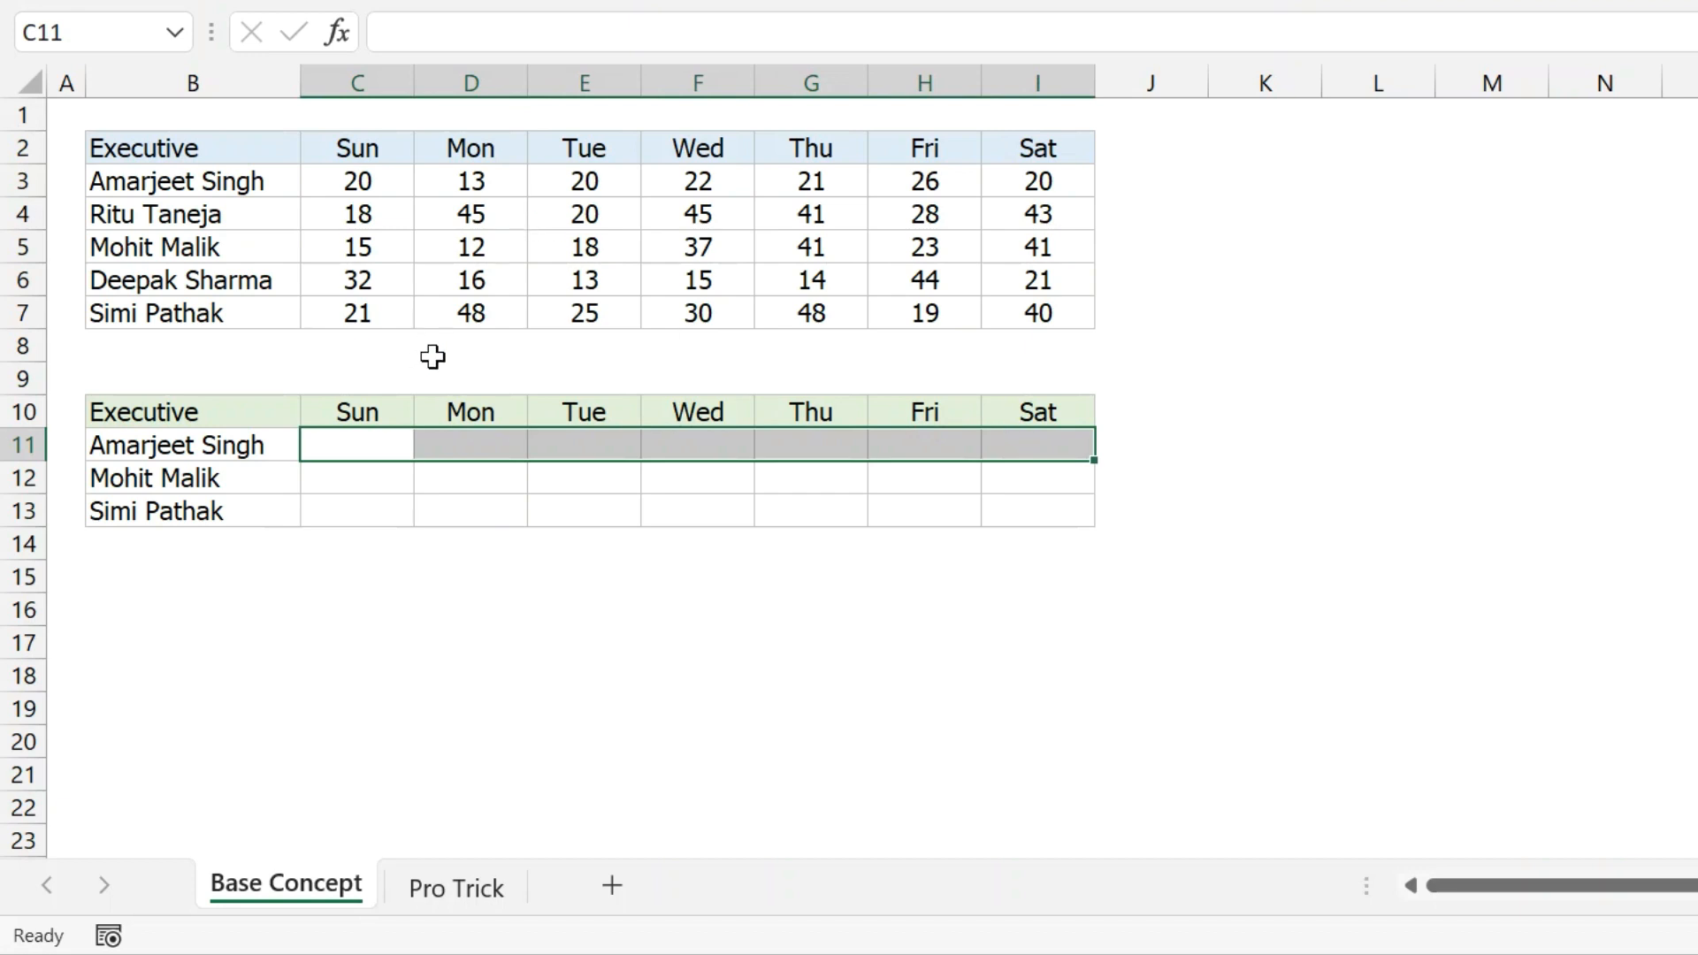
pyautogui.click(436, 36)
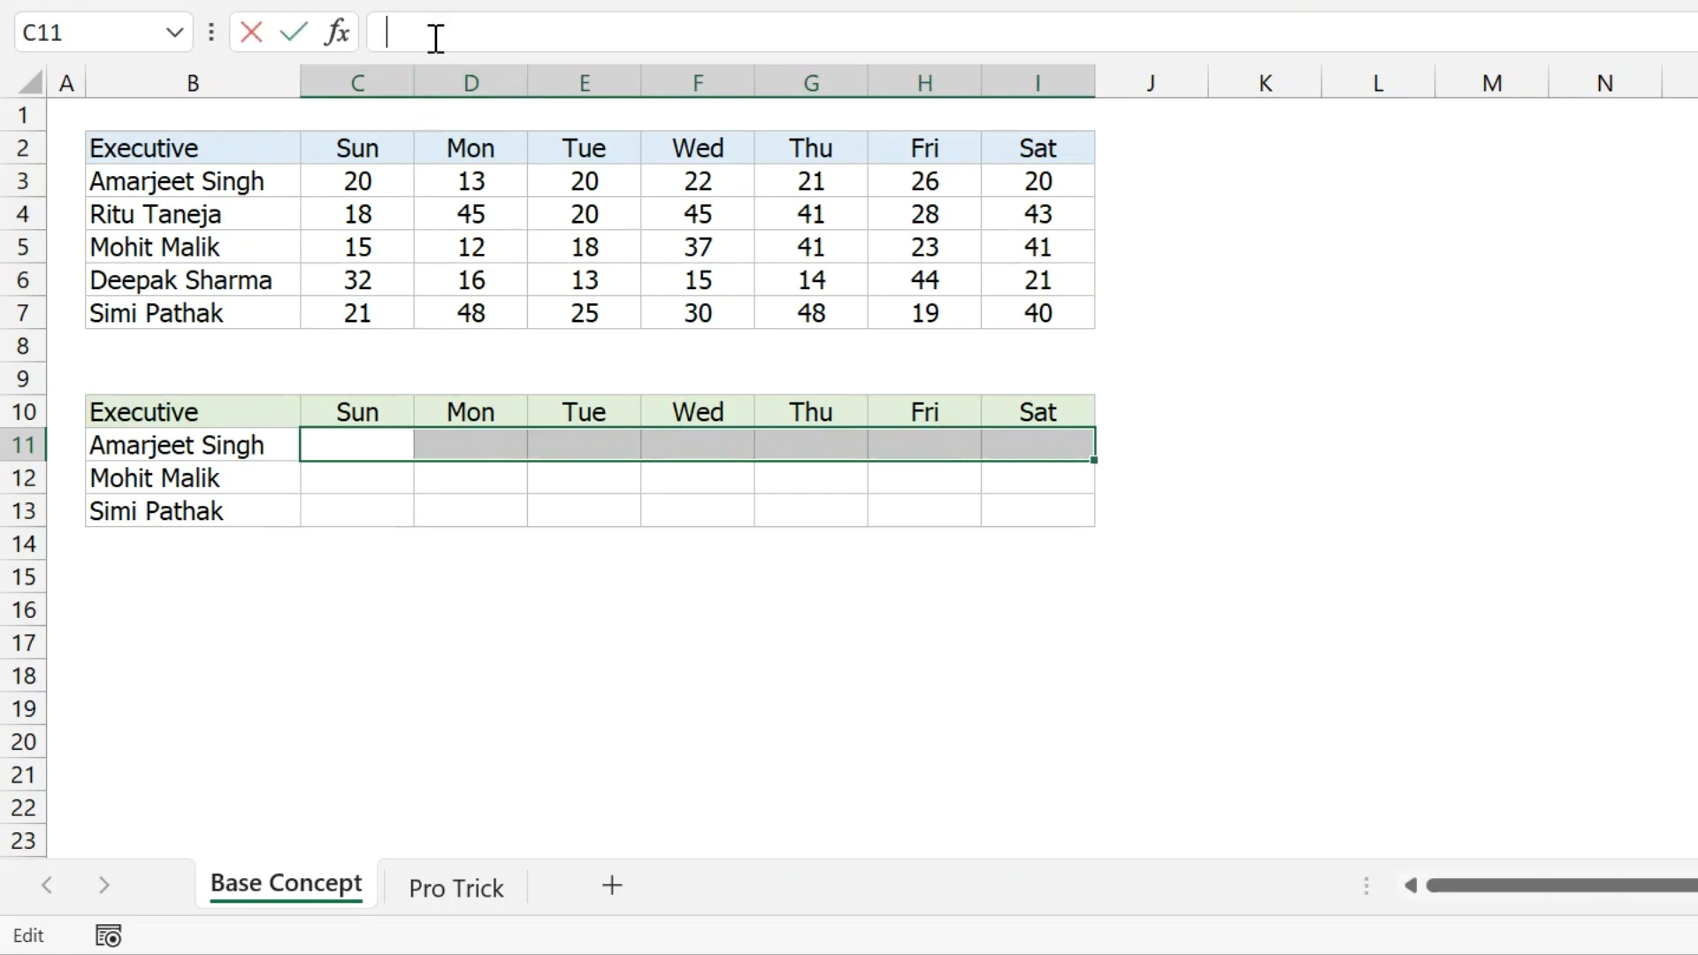
pyautogui.write('=VLOOKUP($B11,$B$2:$I$7,2,0)')
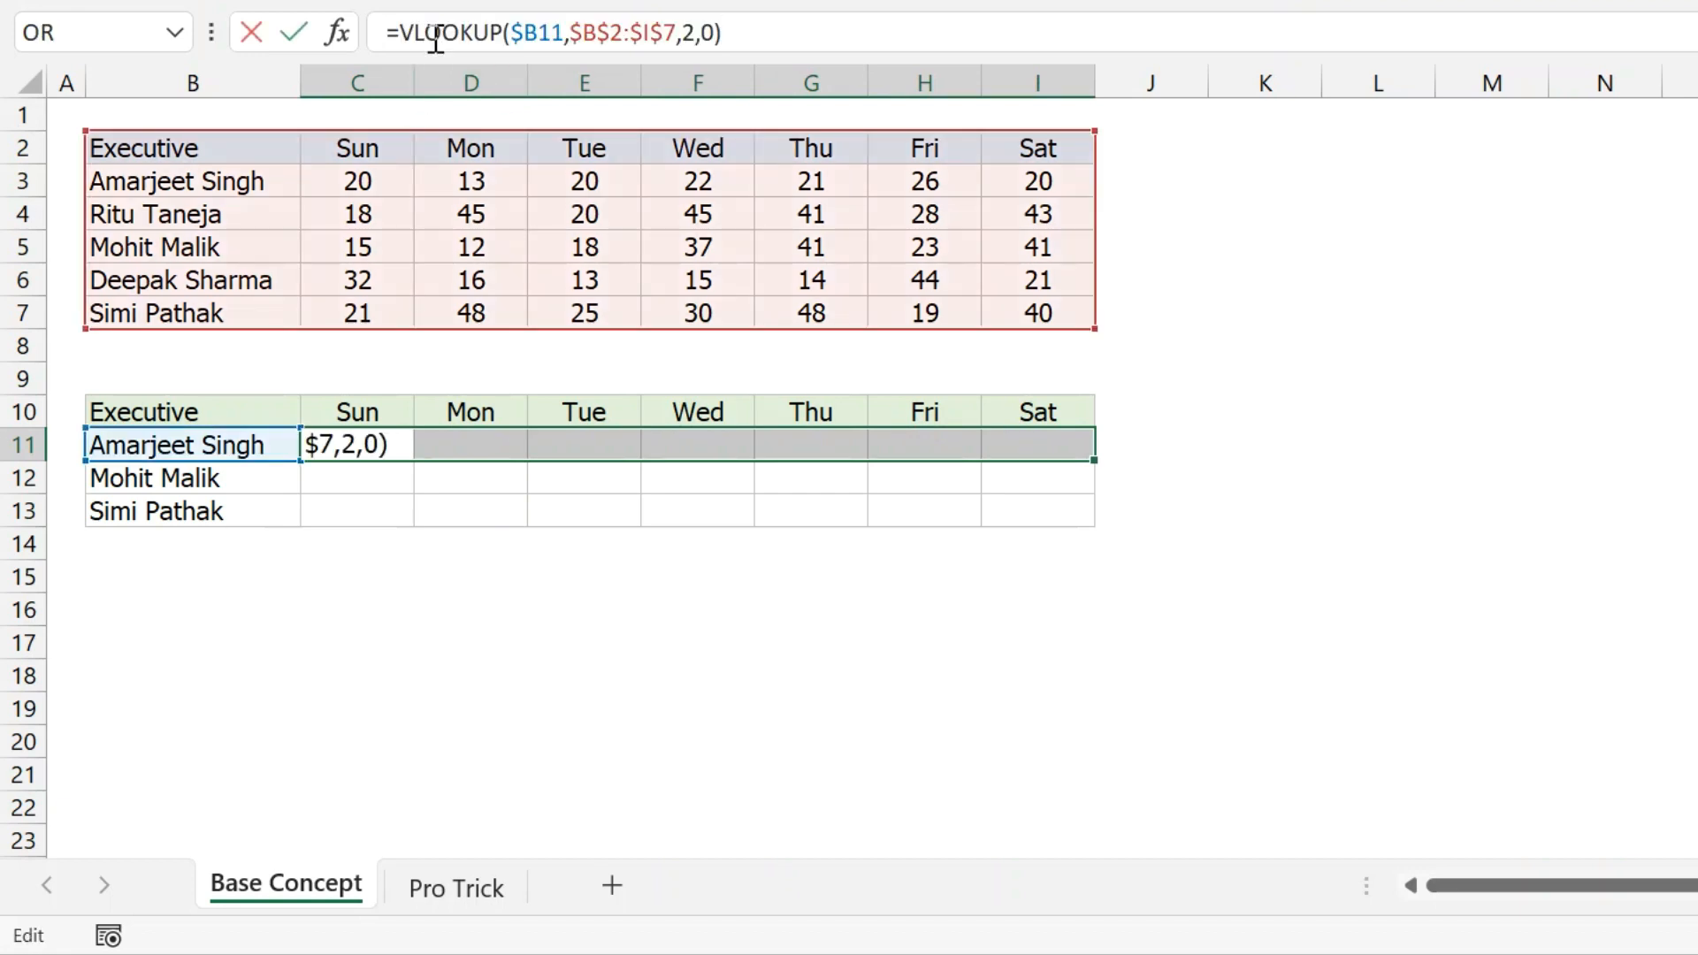
pyautogui.click(694, 34)
pyautogui.press('BackSpace')
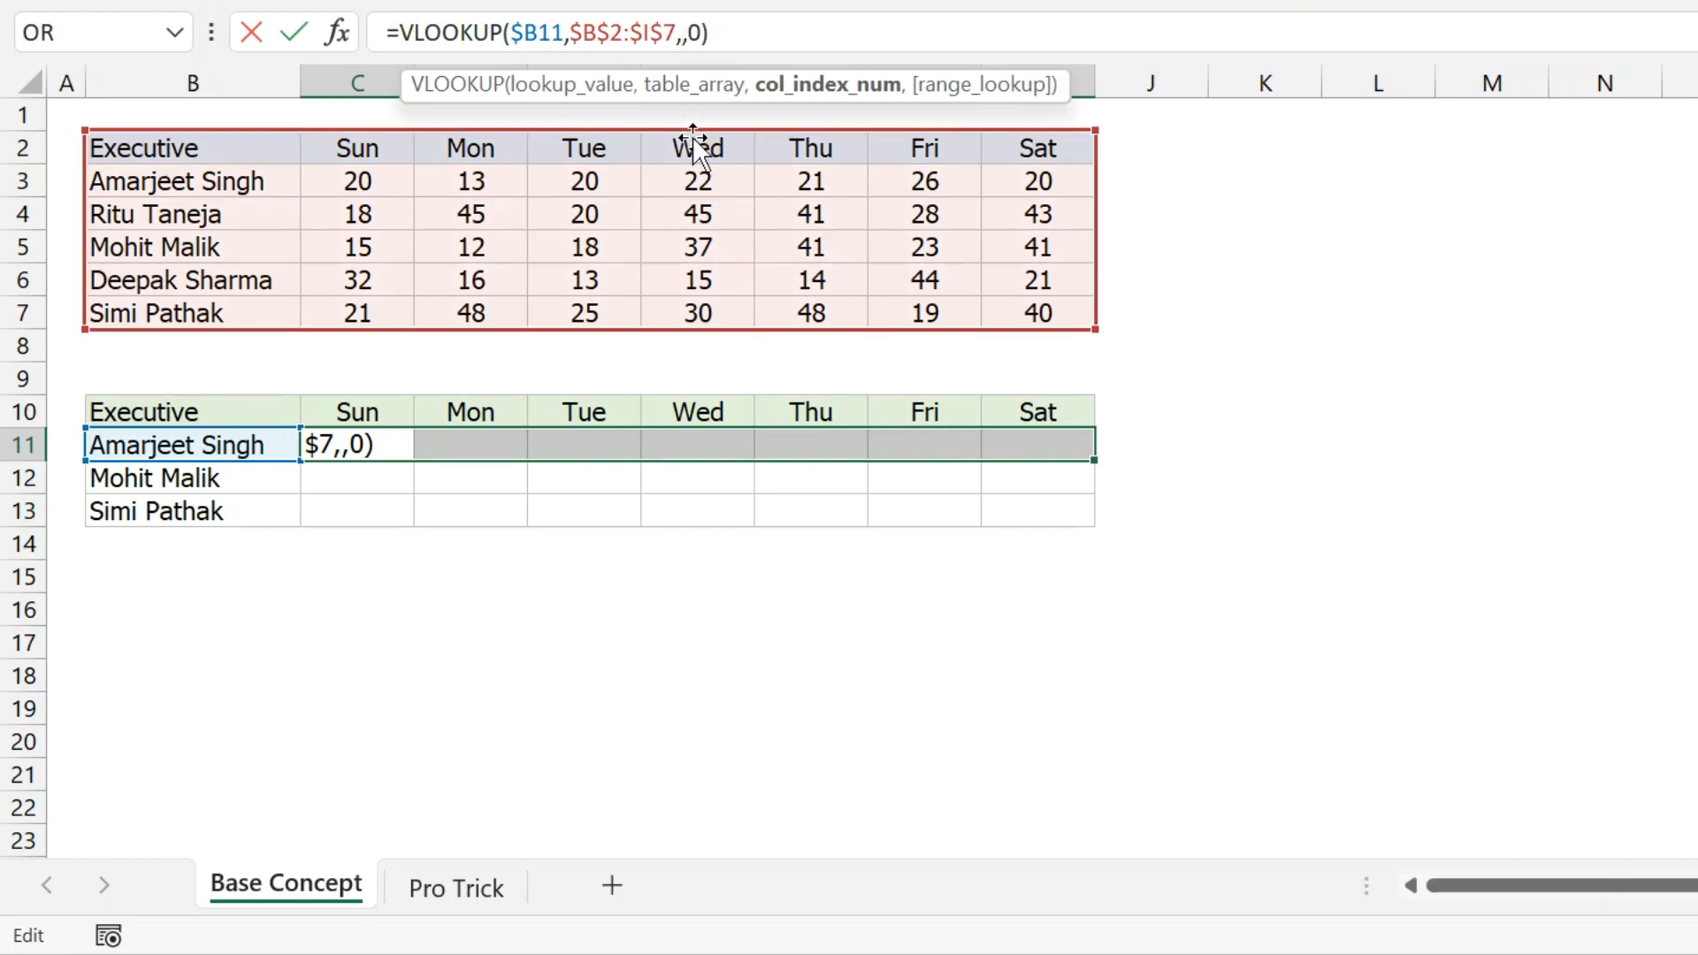
pyautogui.write('{2')
pyautogui.write(',3,4,5')
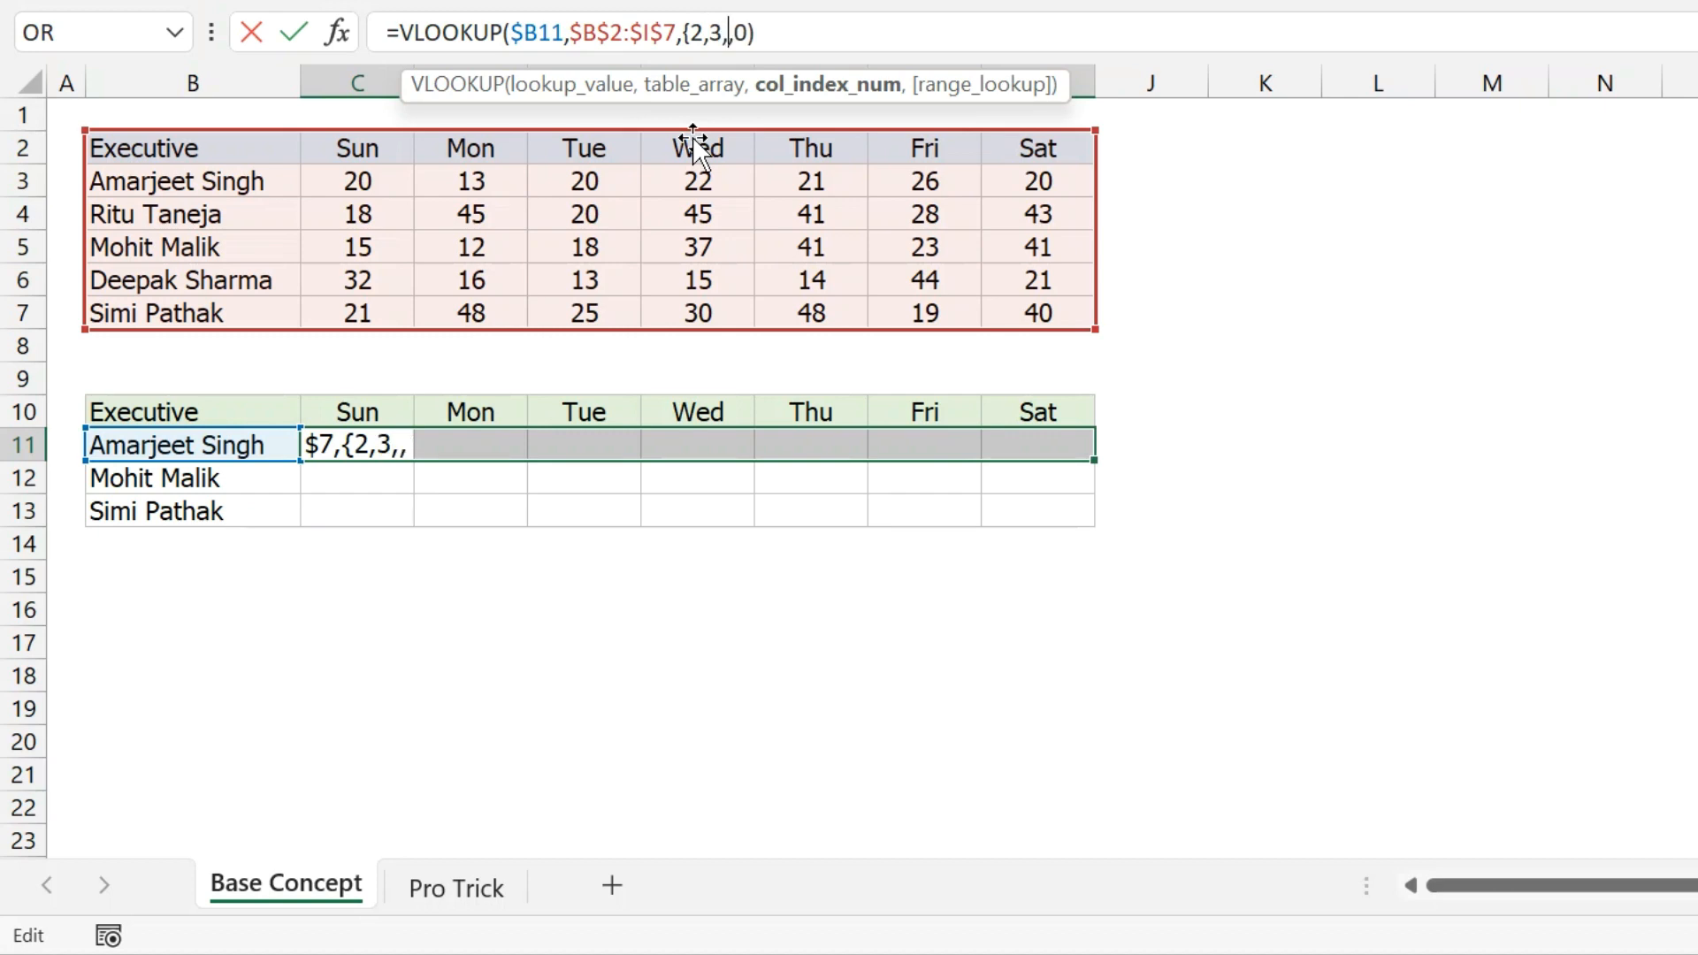
pyautogui.write(',6,7,')
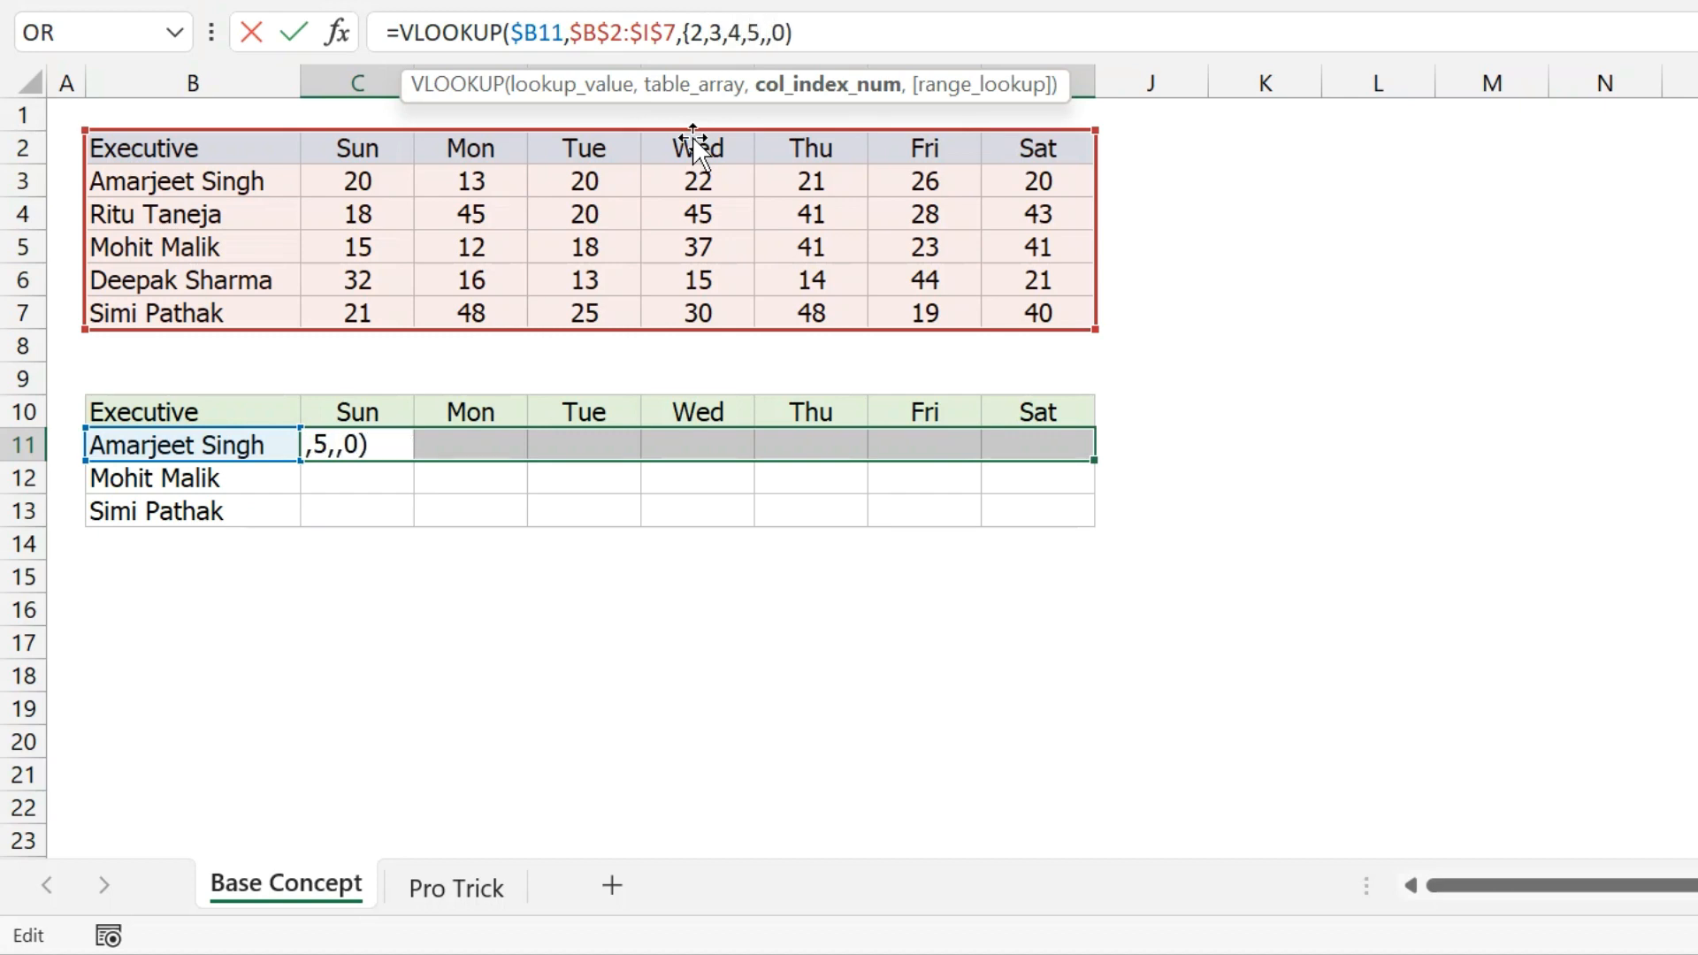
pyautogui.write('8')
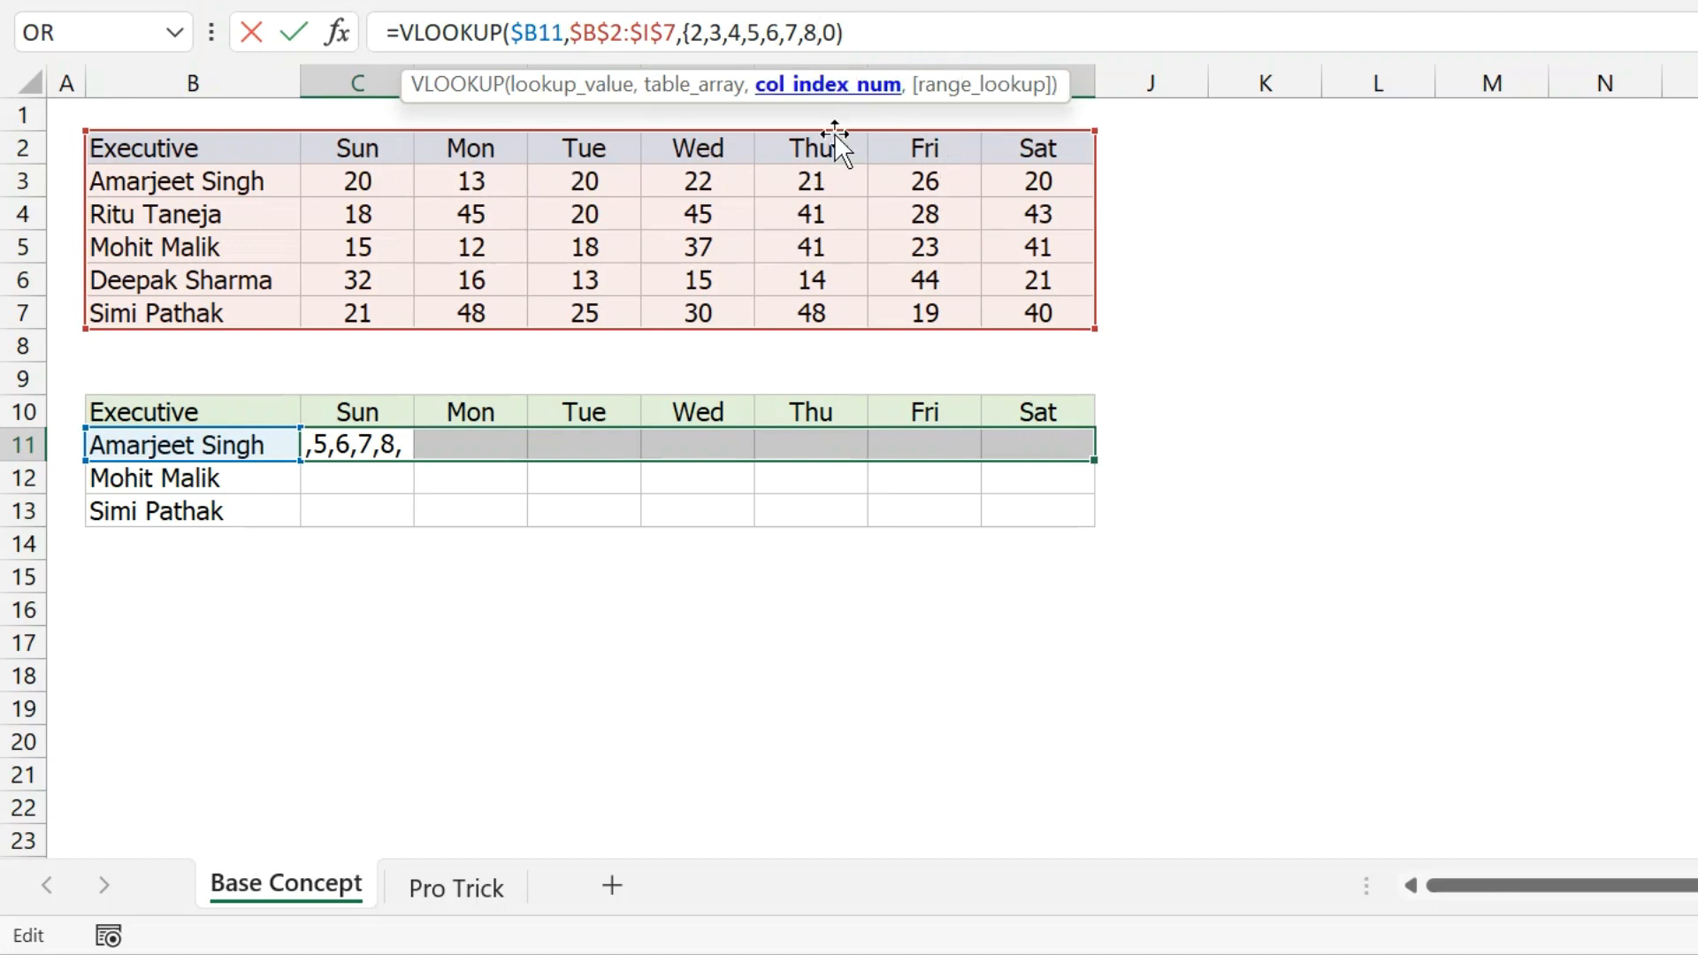
pyautogui.write('}')
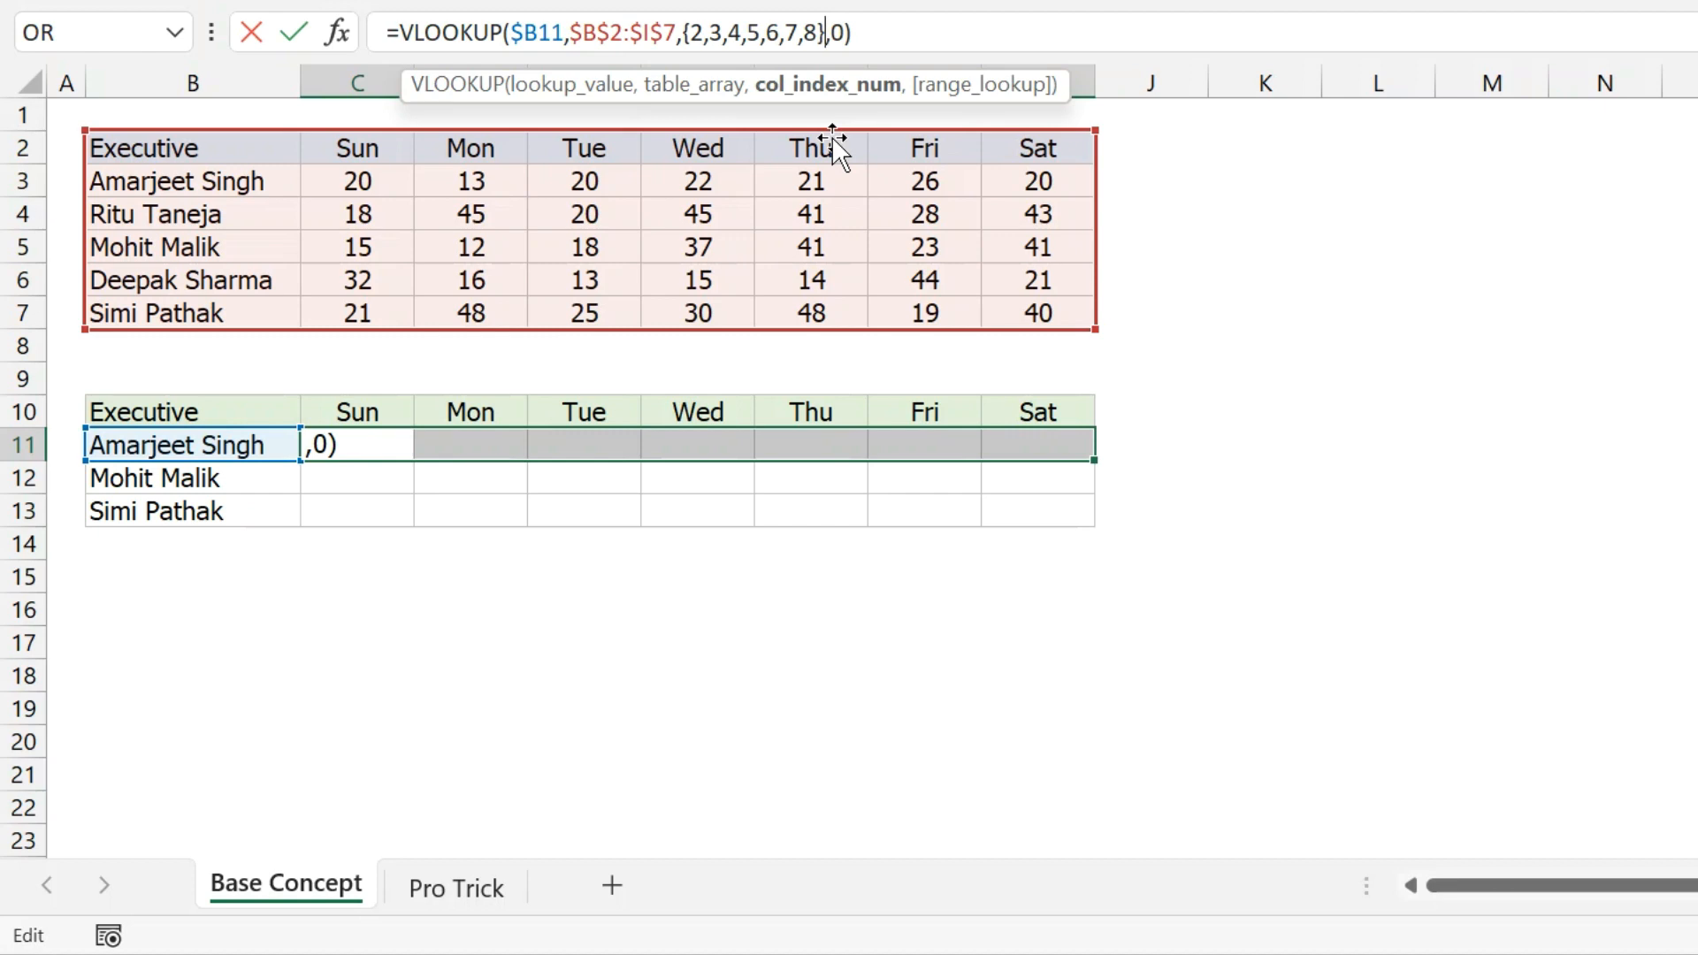
pyautogui.hotkey('ctrl', 'shift', 'Return')
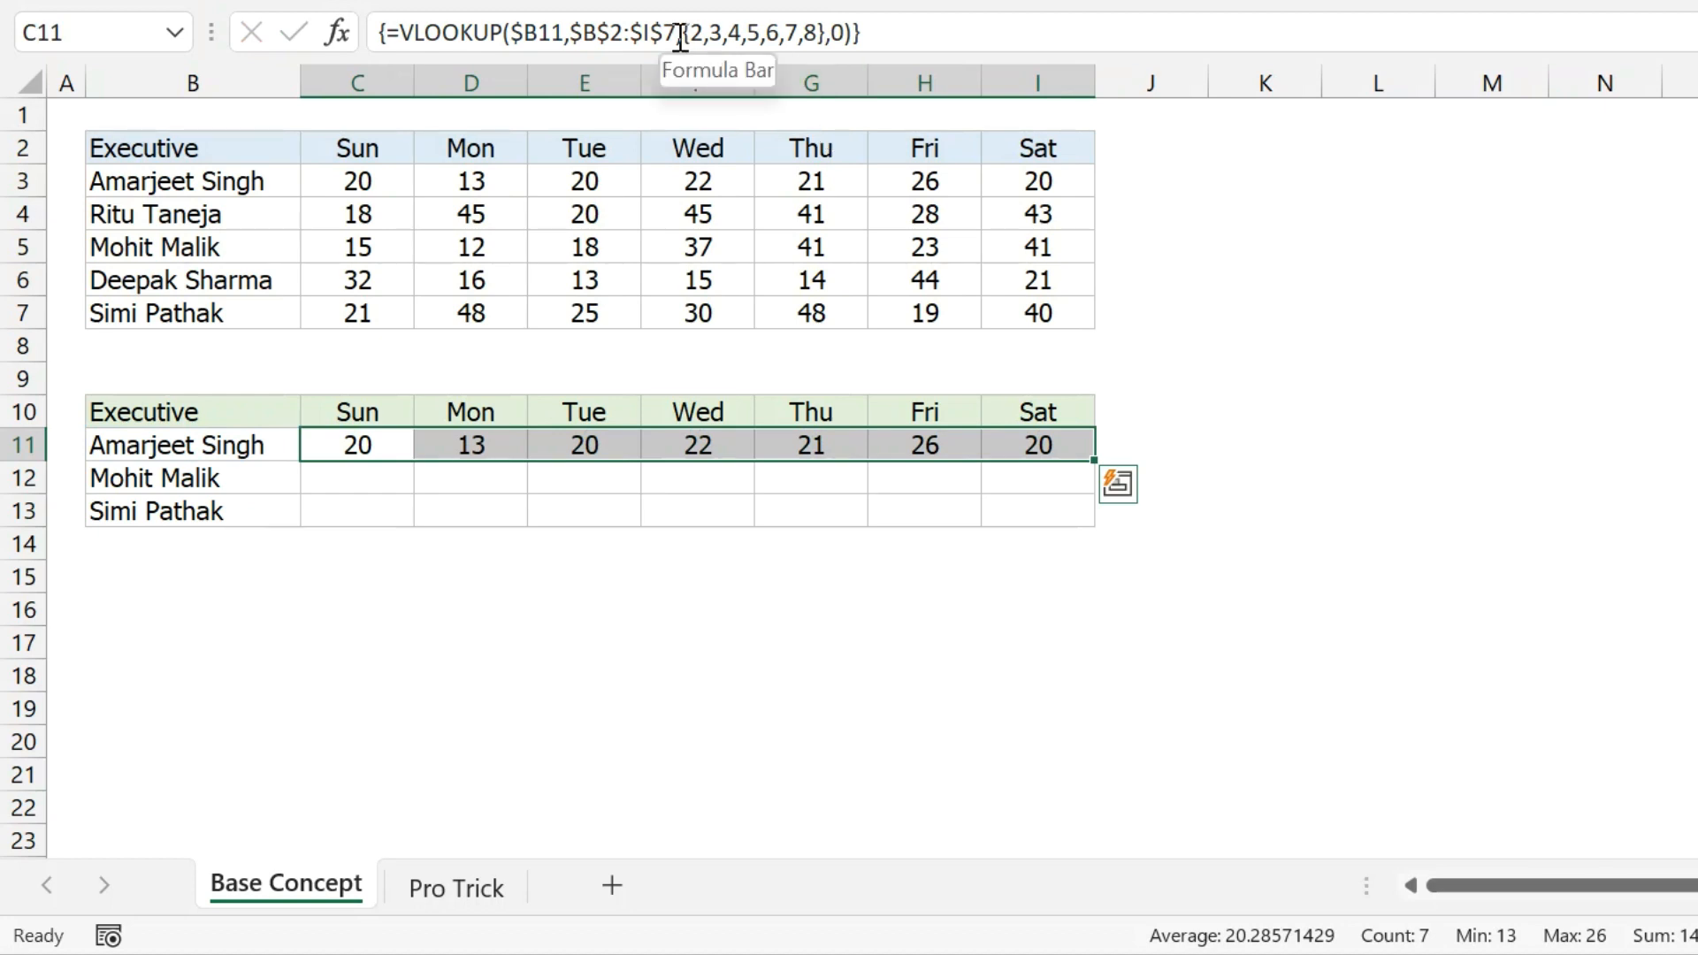
pyautogui.click(369, 445)
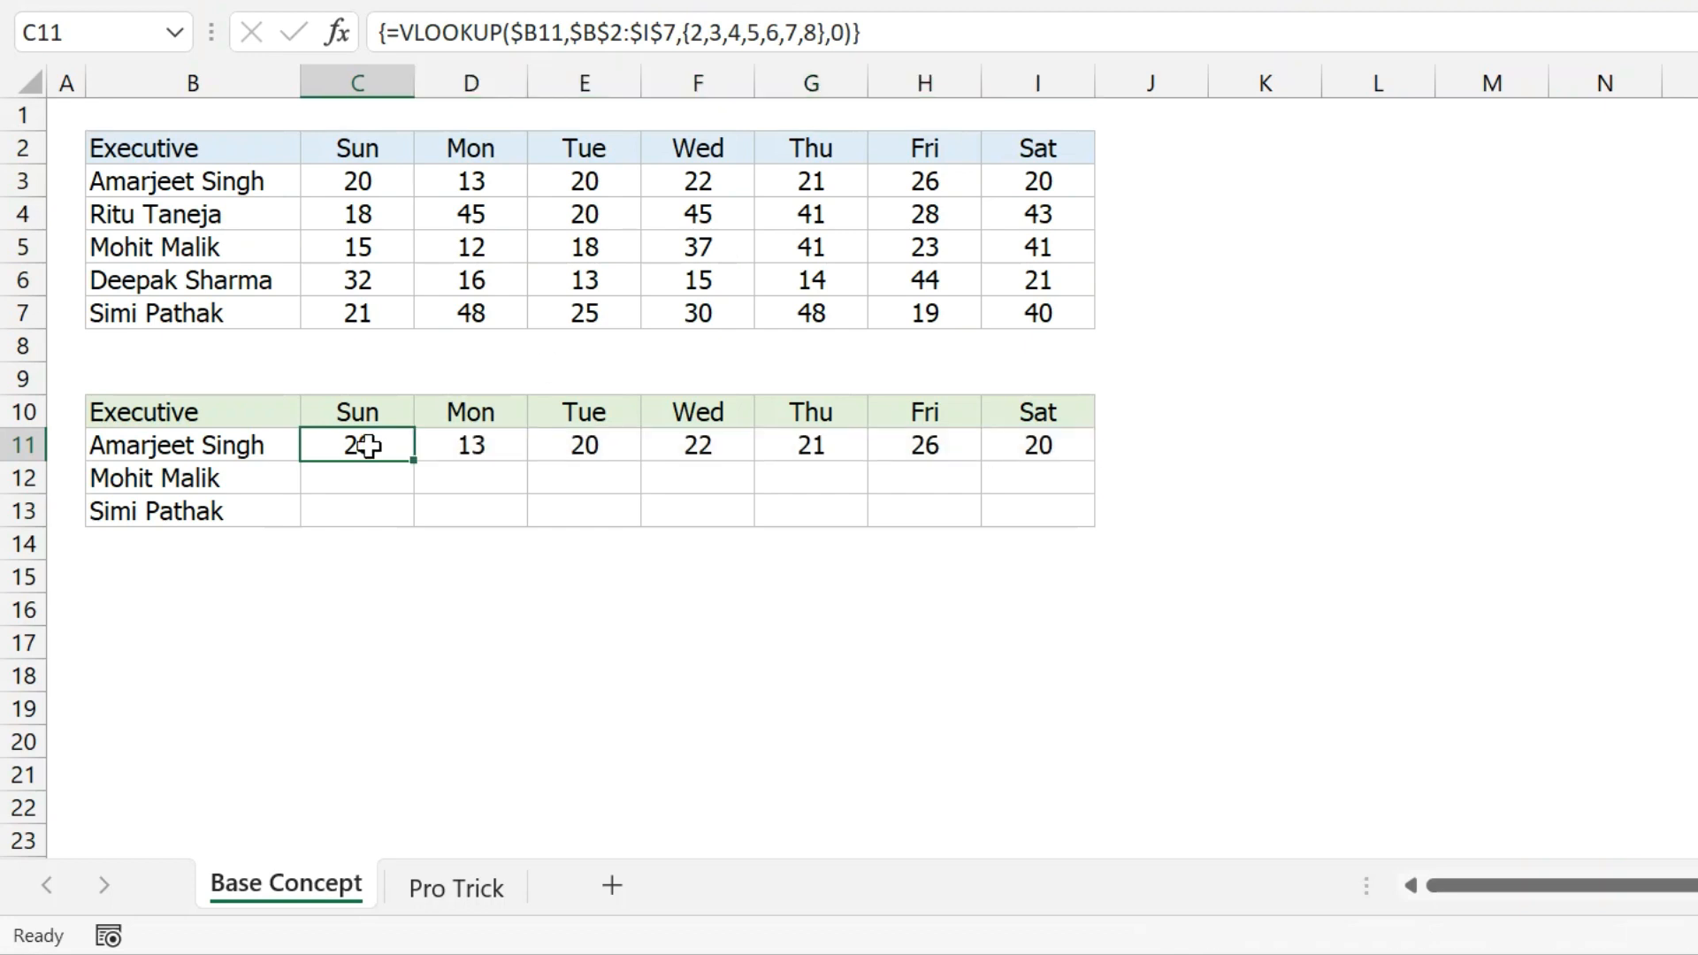
# Copy the row 11 array lookup into rows 12–13, then try deleting E11 inside the array.
pyautogui.moveTo(390, 443); pyautogui.dragTo(1022, 447)
pyautogui.hotkey('ctrl', 'c')
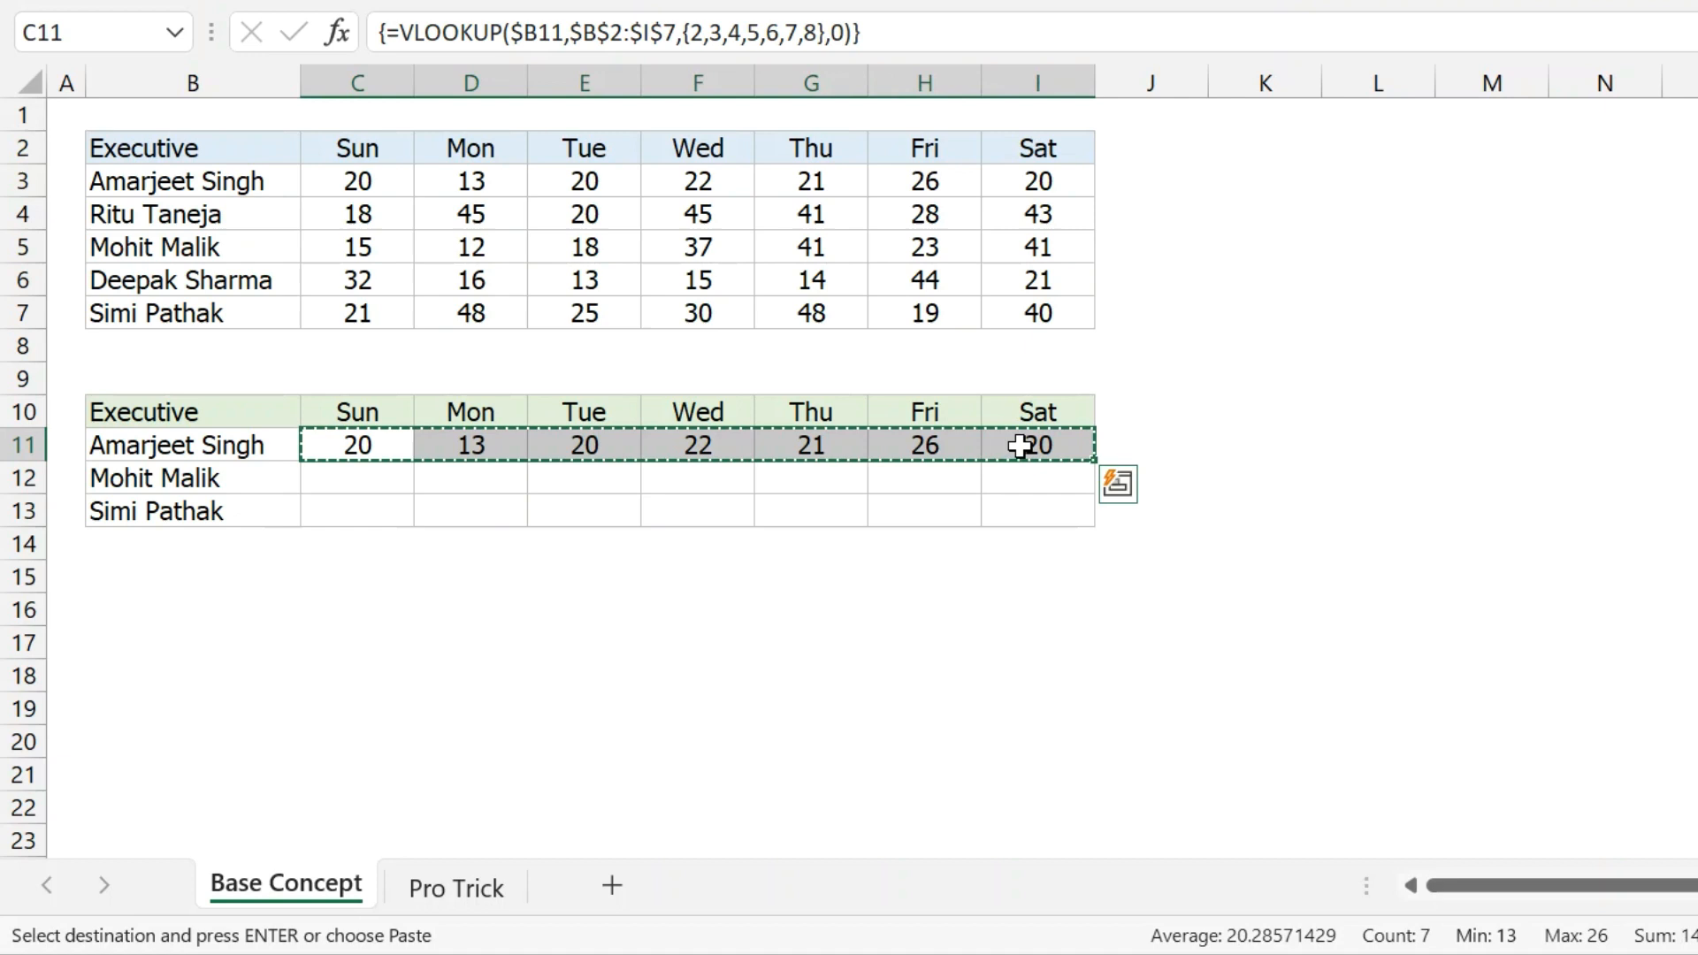
pyautogui.moveTo(386, 474); pyautogui.dragTo(382, 501)
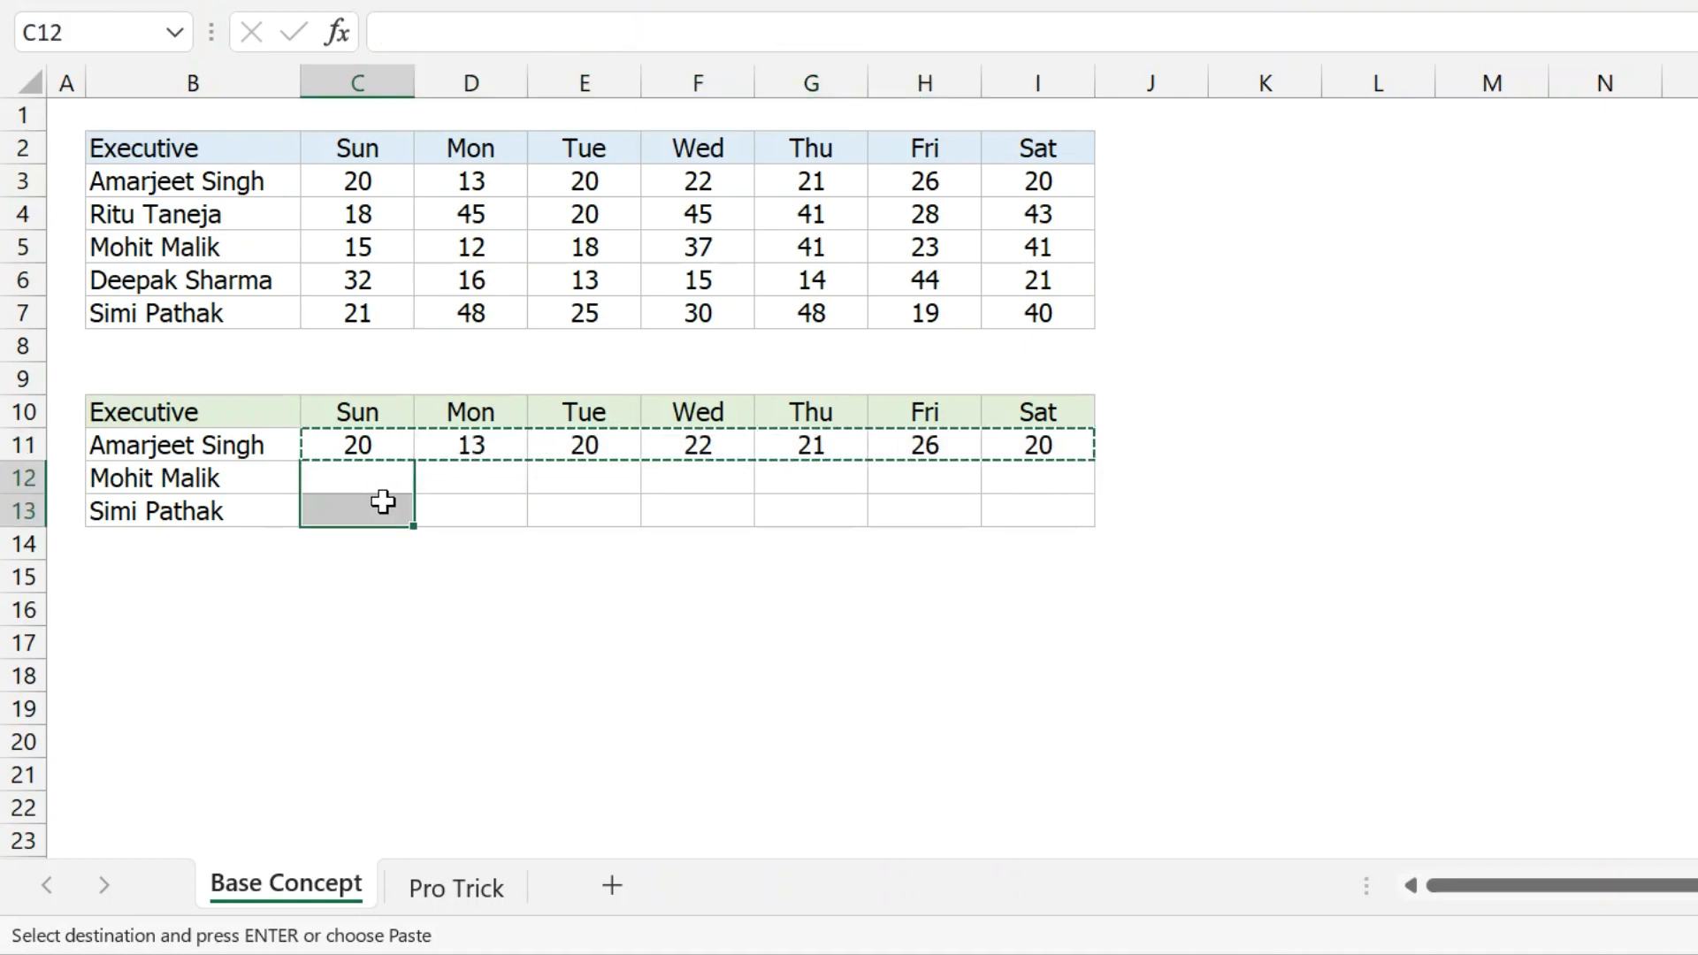
pyautogui.hotkey('ctrl', 'v')
pyautogui.press('Up')
pyautogui.press('Right')
pyautogui.press('Right')
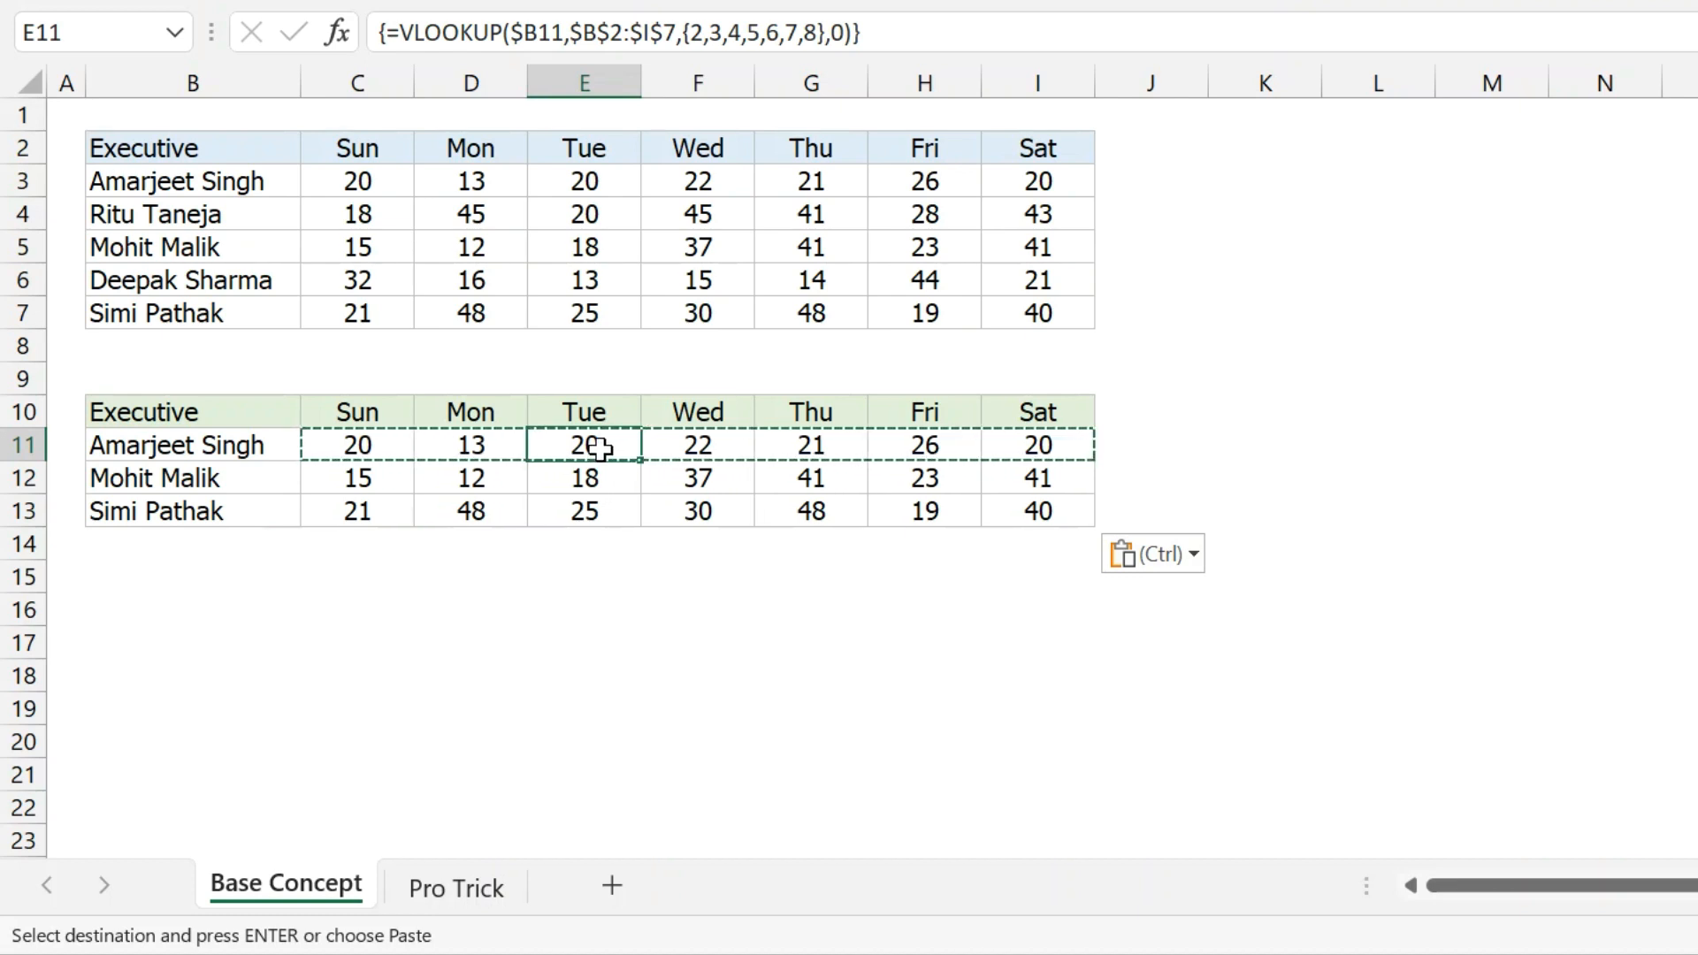
pyautogui.press('Delete')
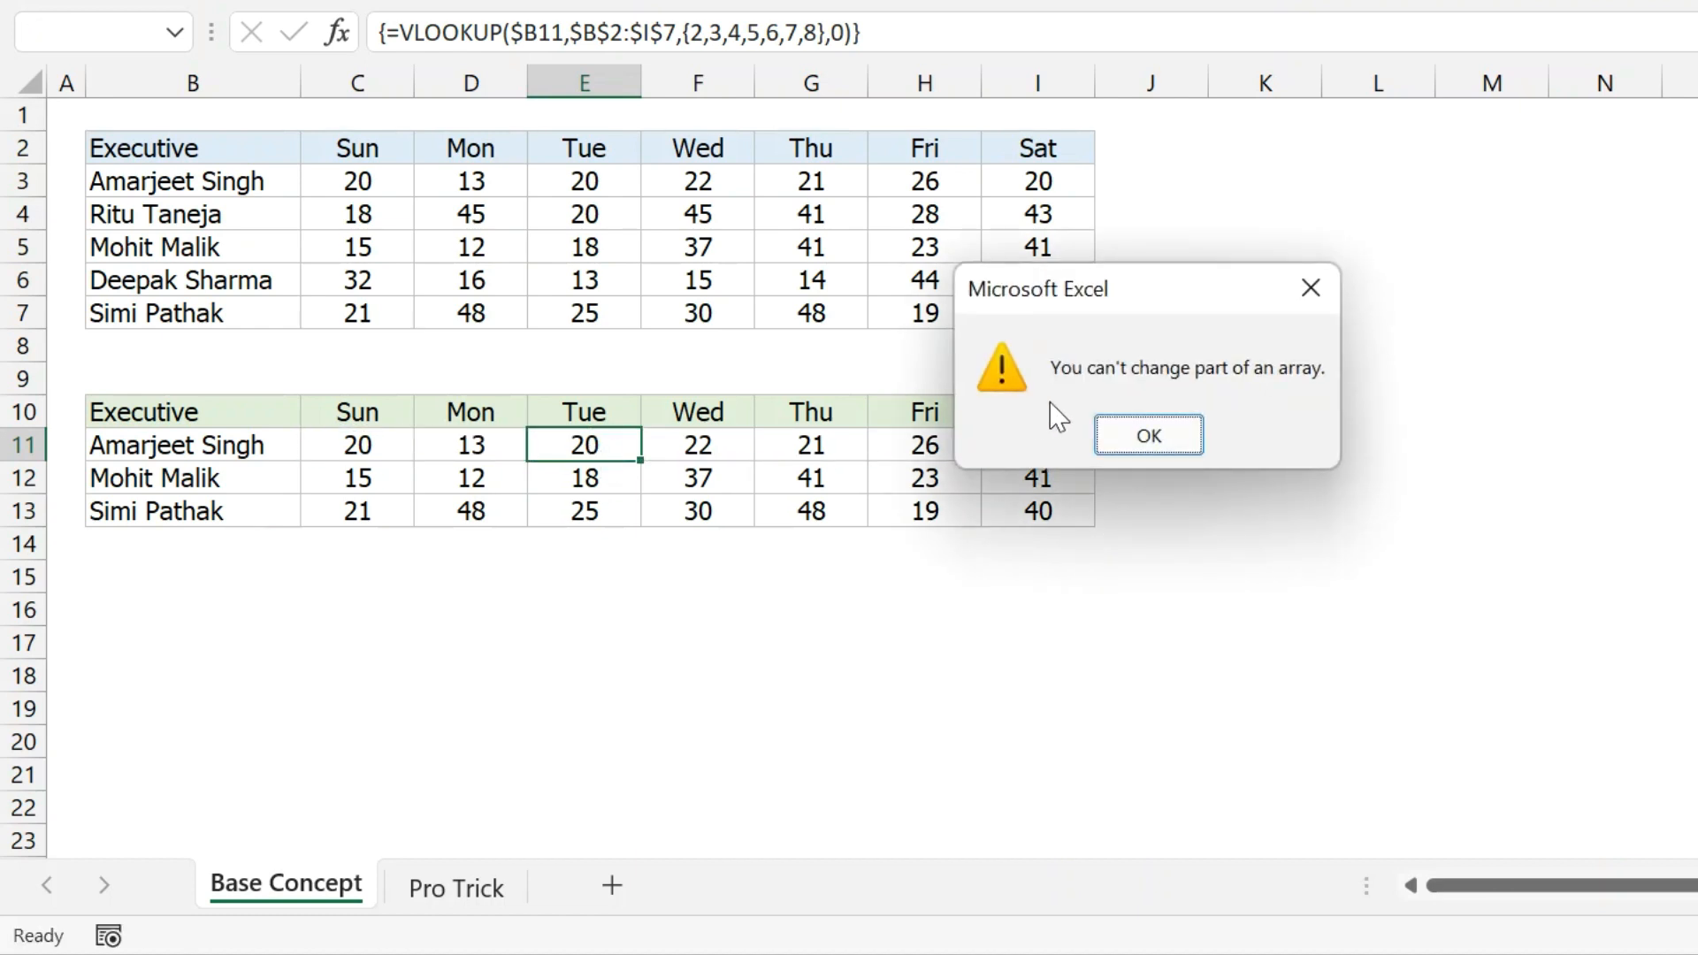
# Dismiss the array warning, retry deleting H11, and dismiss the warning again.
pyautogui.click(1144, 446)
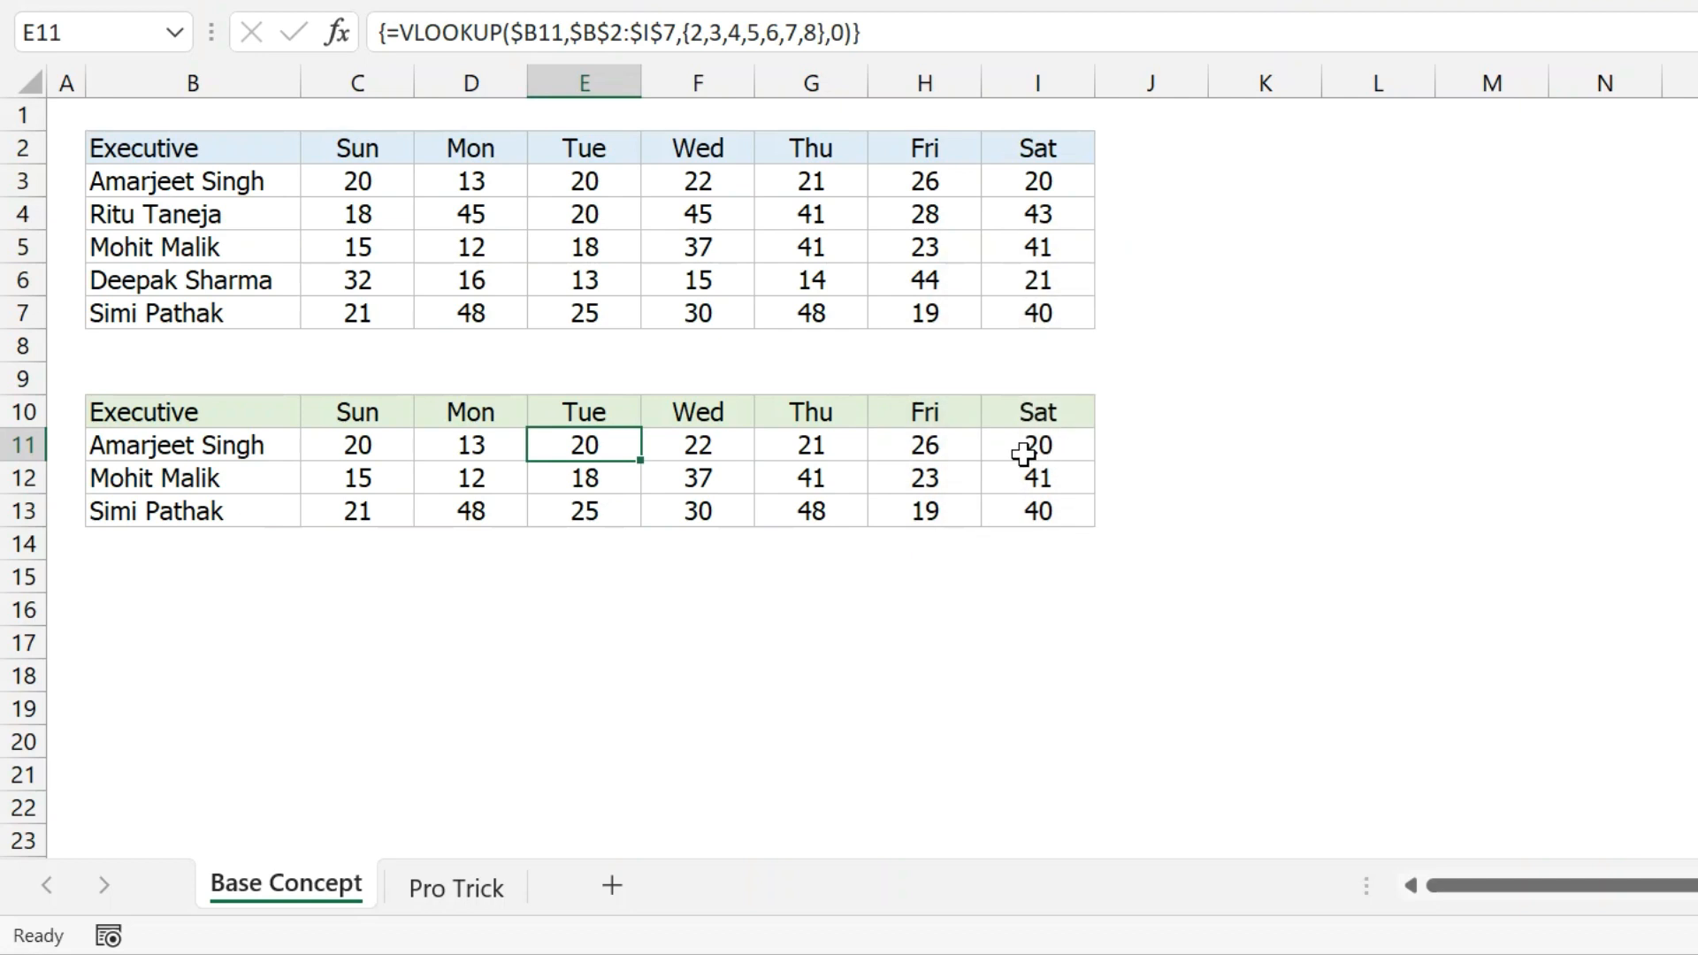
pyautogui.click(937, 448)
pyautogui.press('Delete')
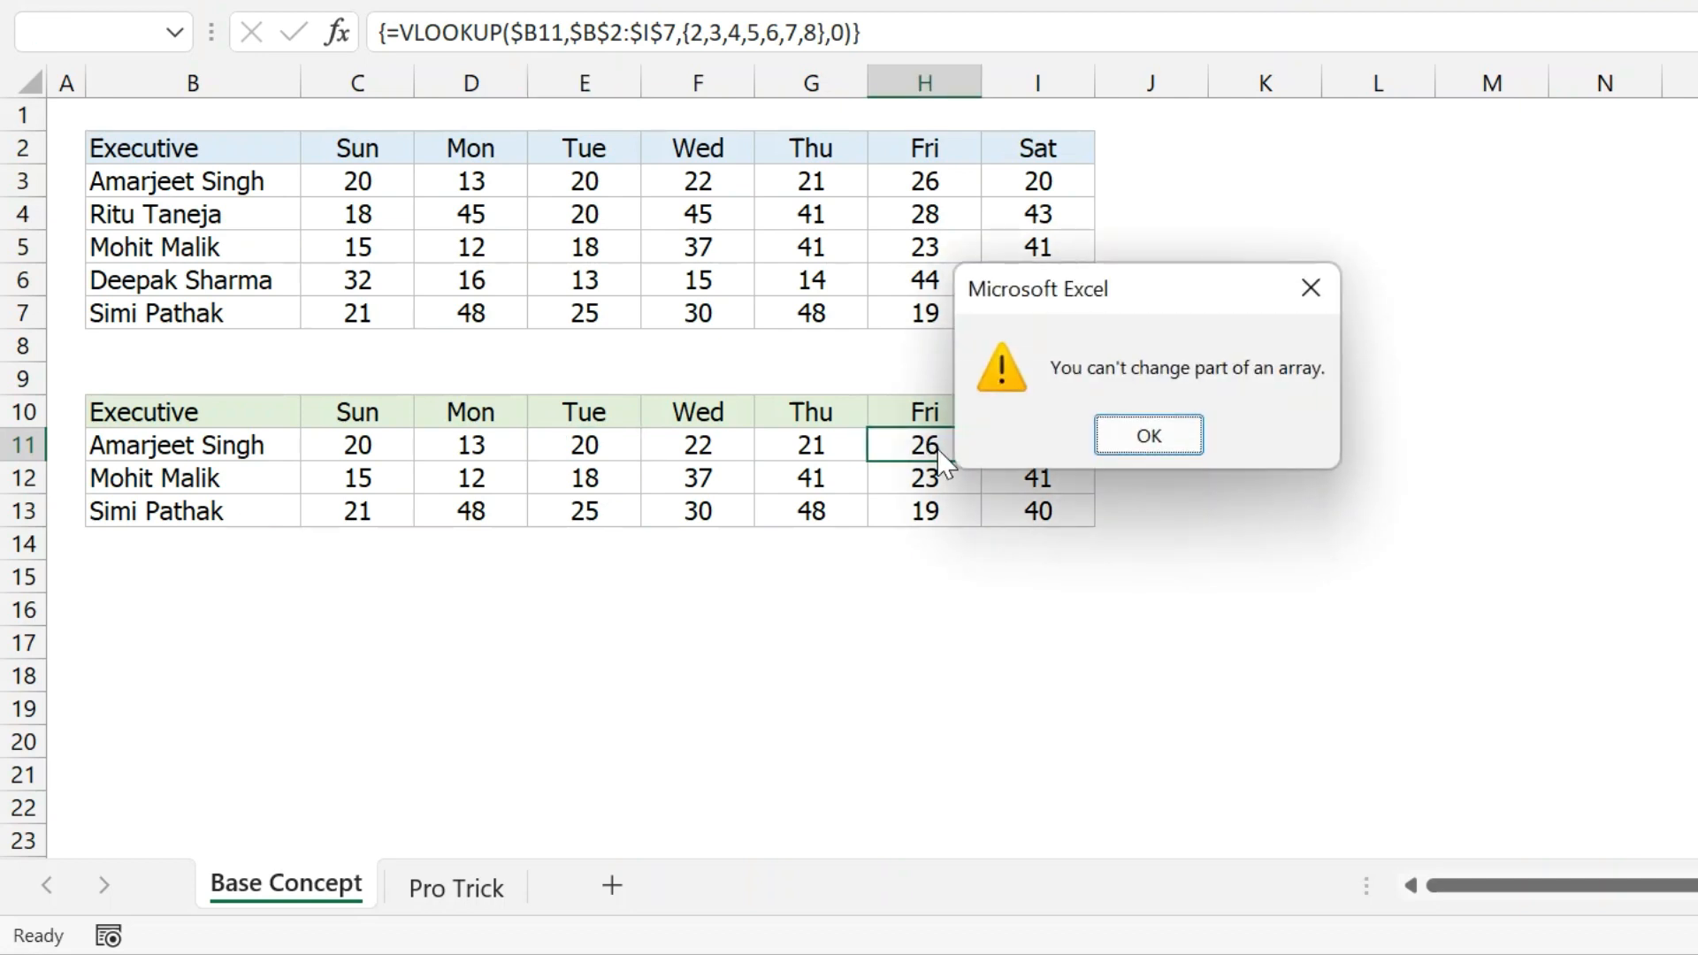
pyautogui.click(1146, 437)
# Re-enter the row 11 array formula, clear it, then undo so the lookup figures return.
pyautogui.moveTo(345, 444); pyautogui.dragTo(1042, 445)
pyautogui.click(922, 30)
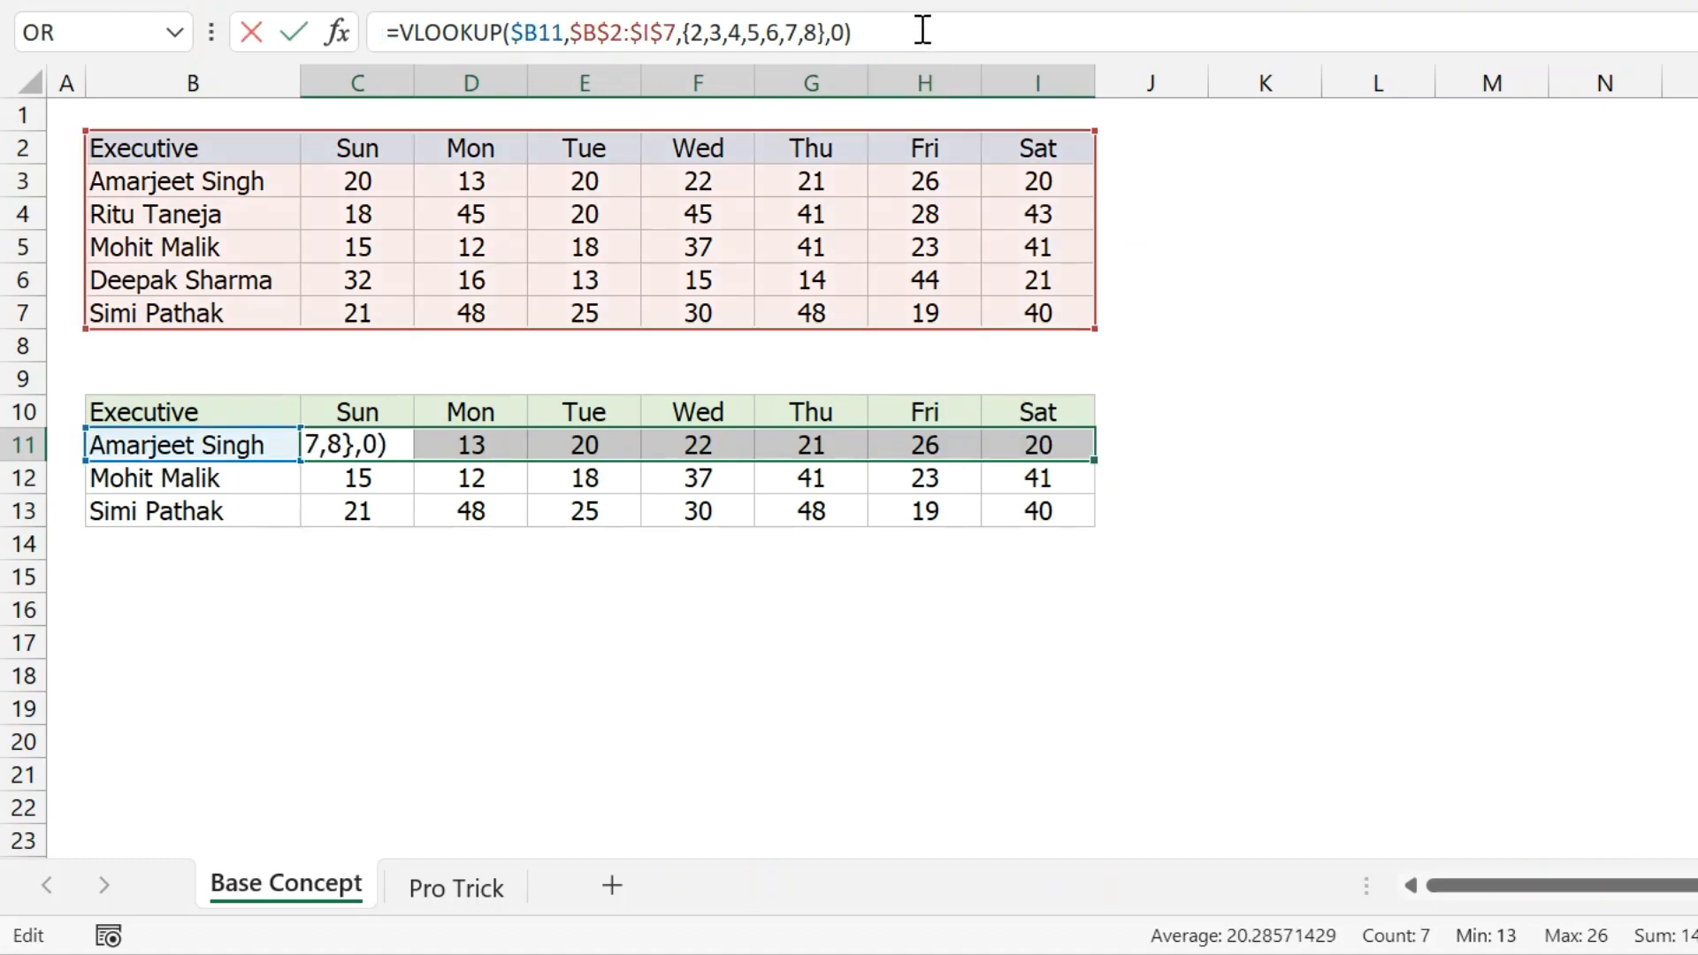
pyautogui.hotkey('ctrl', 'shift', 'Return')
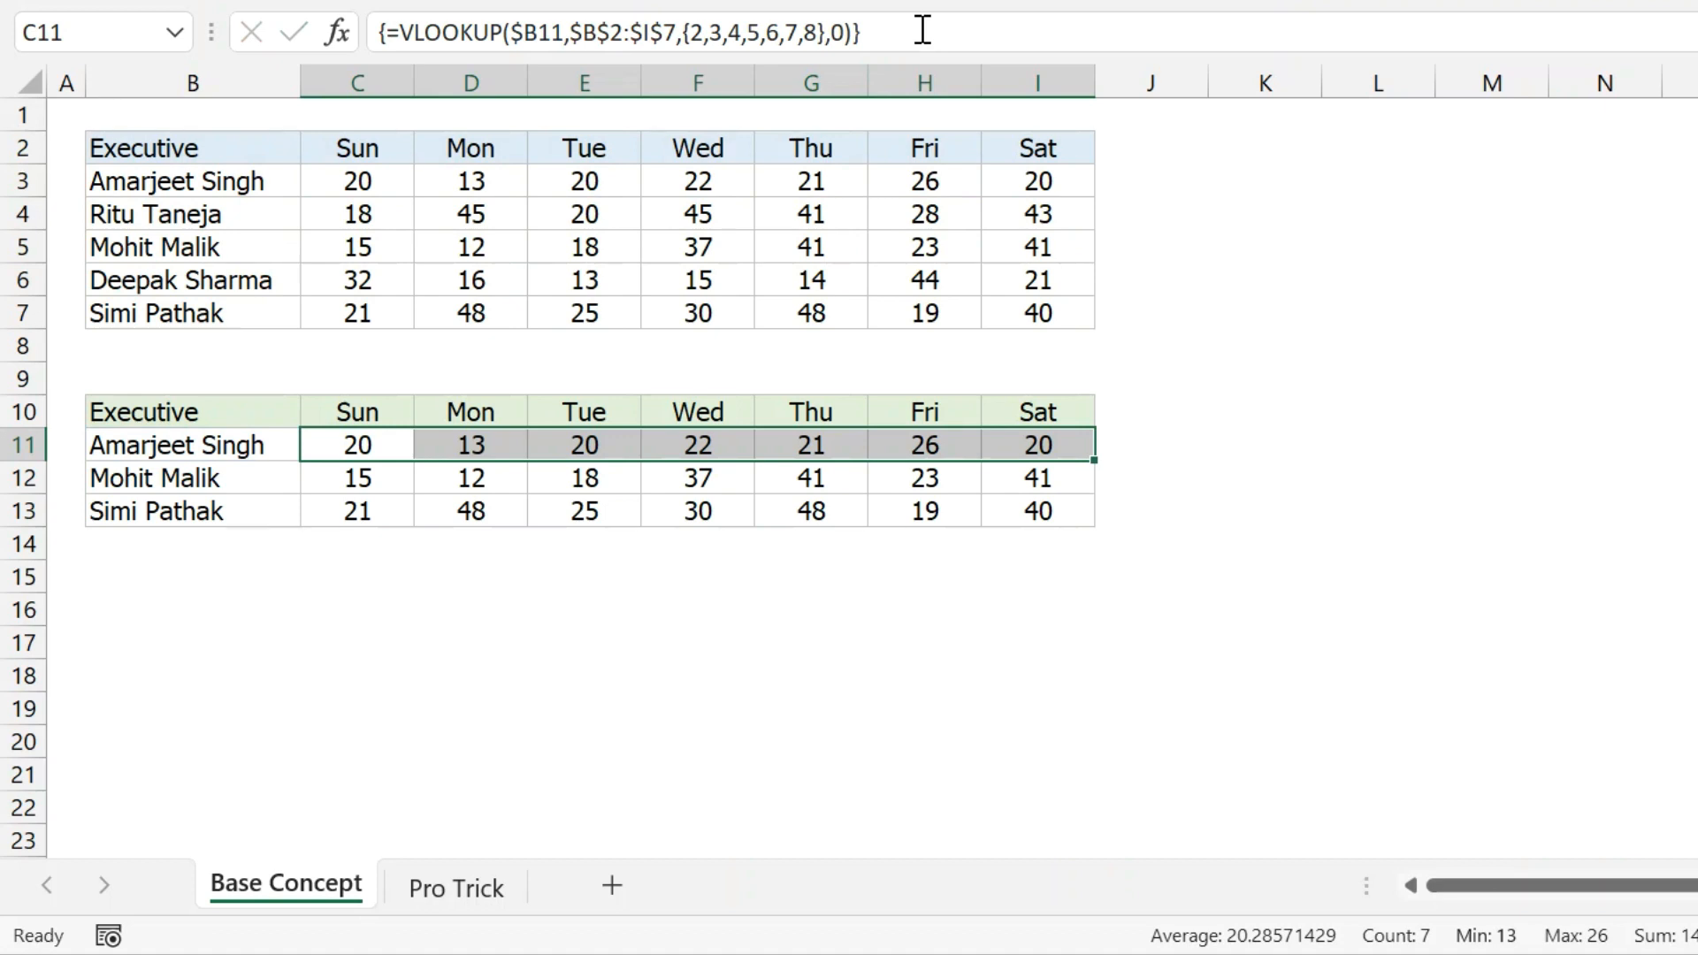
pyautogui.press('Delete')
pyautogui.hotkey('ctrl', 'z')
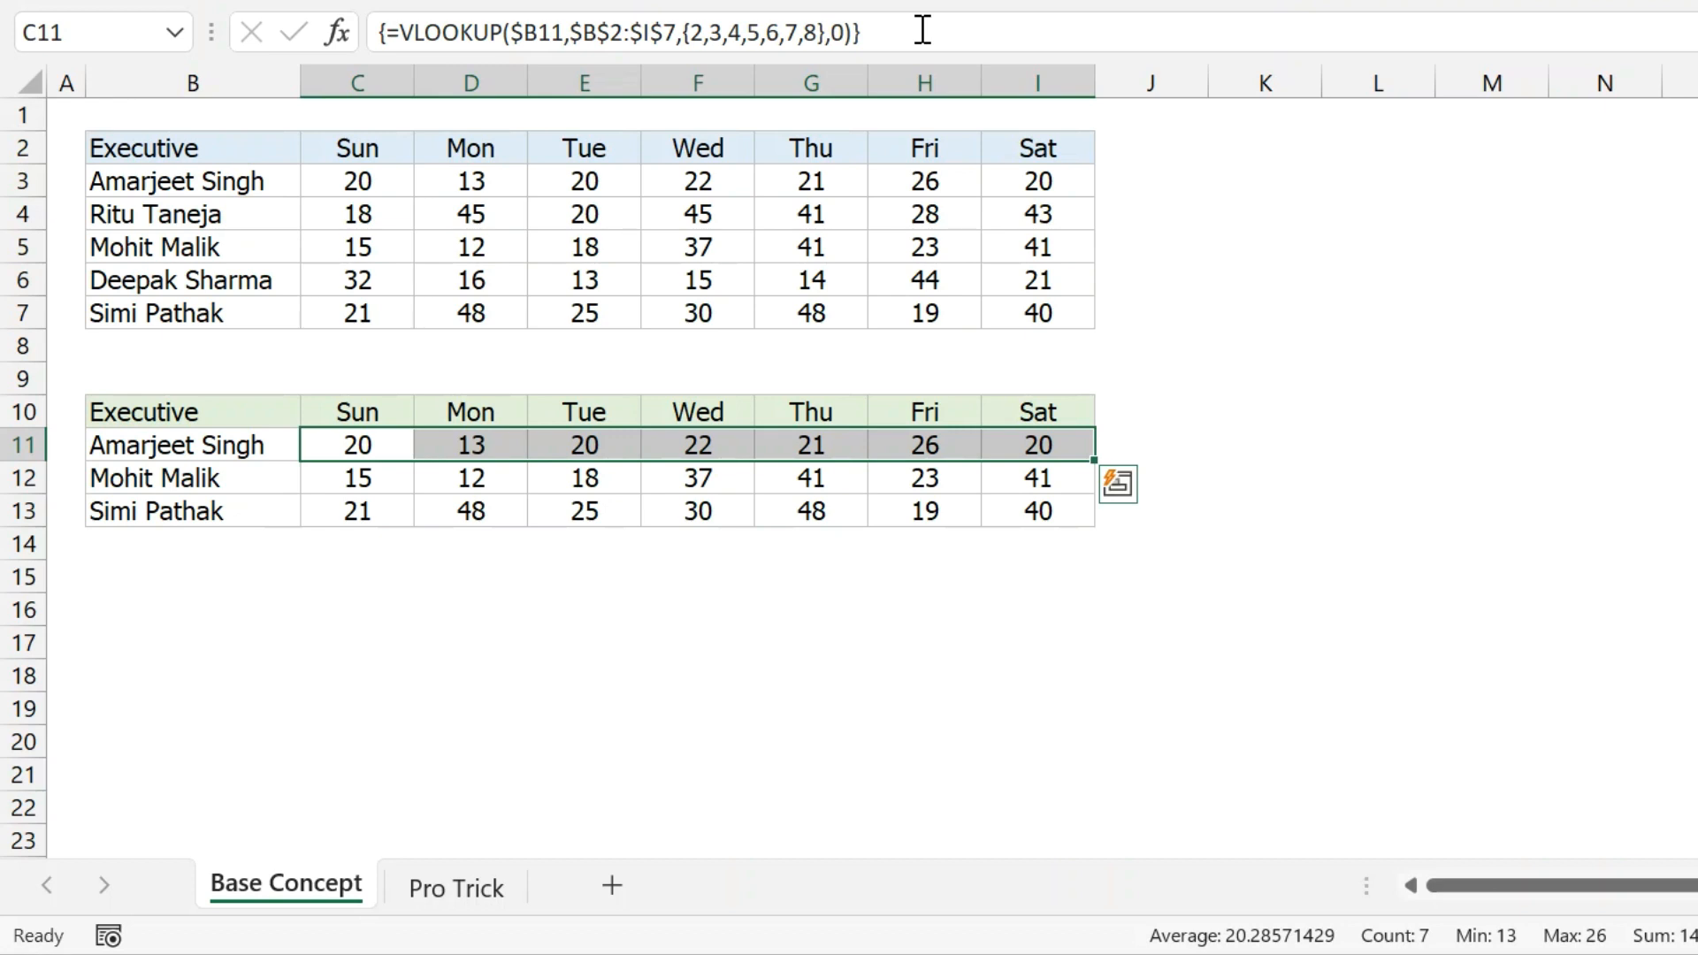
pyautogui.click(384, 445)
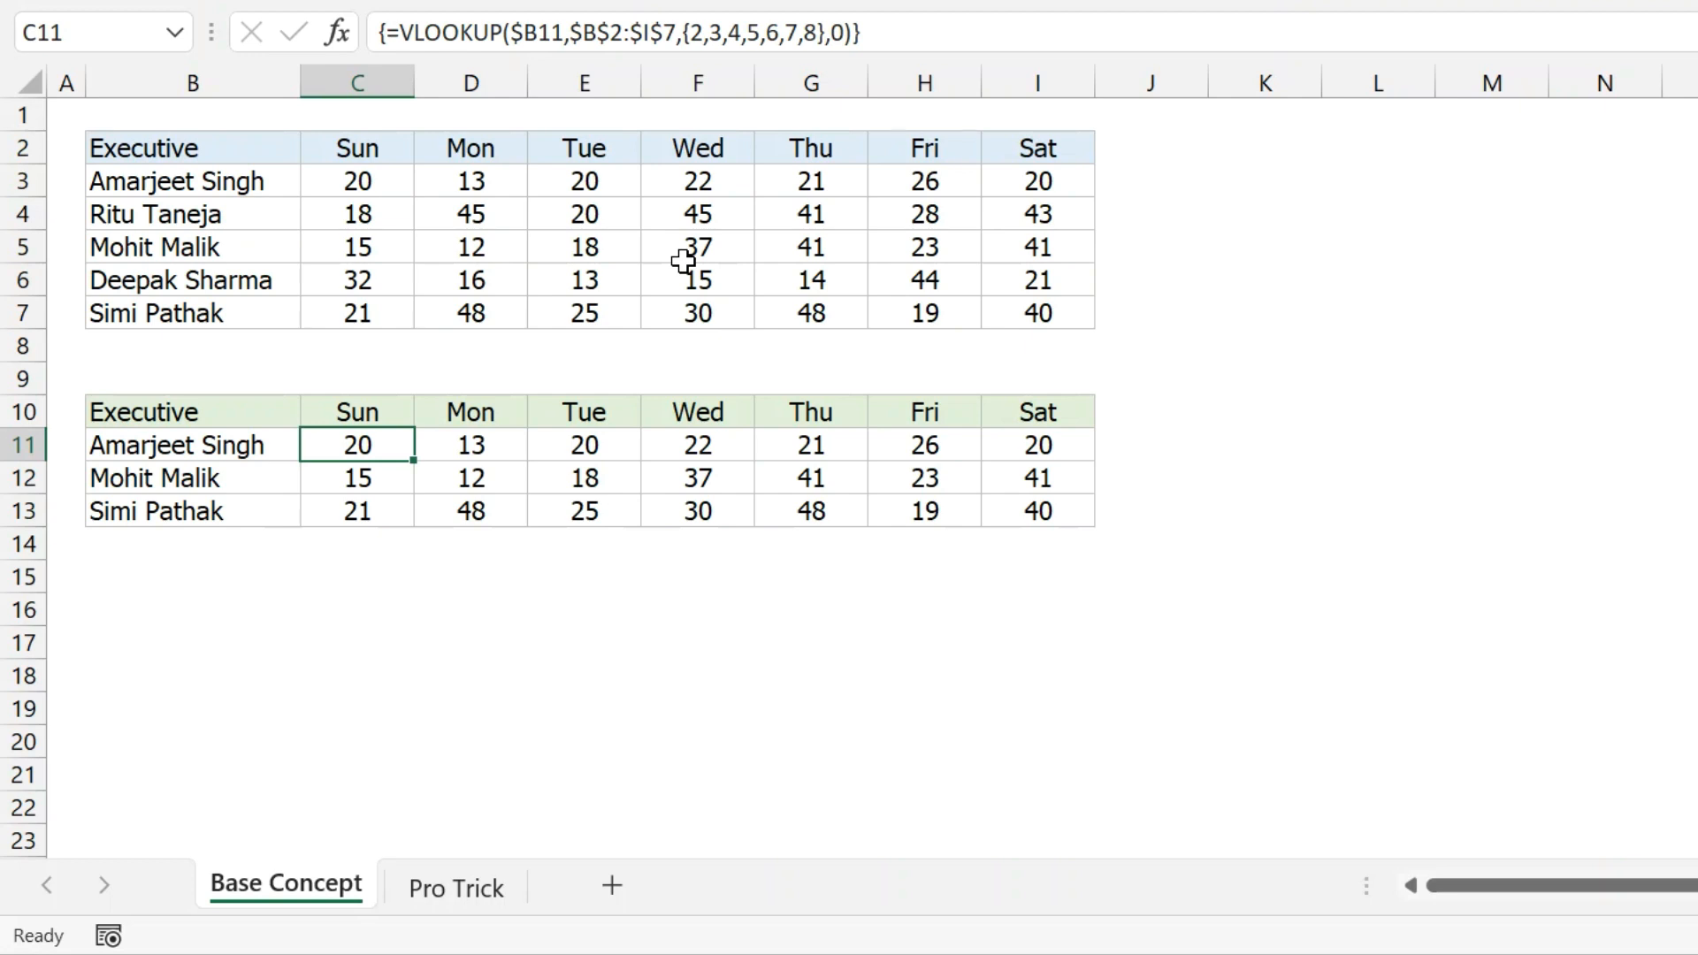
pyautogui.moveTo(390, 411); pyautogui.dragTo(1697, 411)
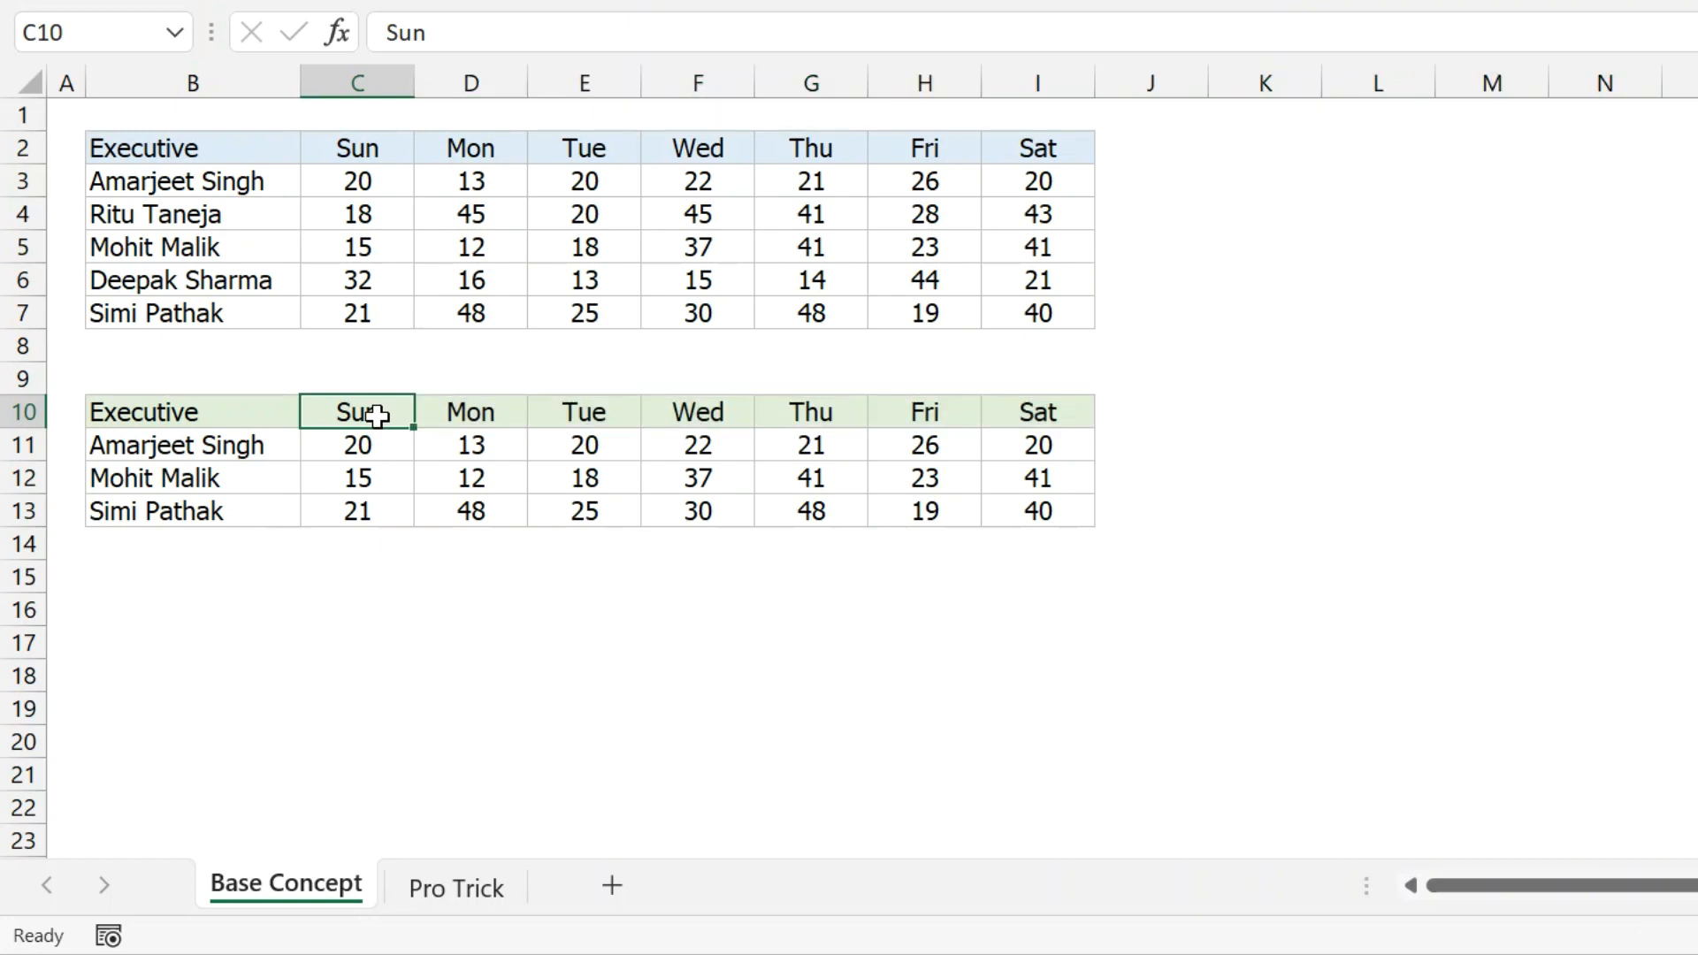
# Open the Pro Trick sheet and review the D01–D15 call figures, executive names and empty lookup rows.
pyautogui.click(457, 889)
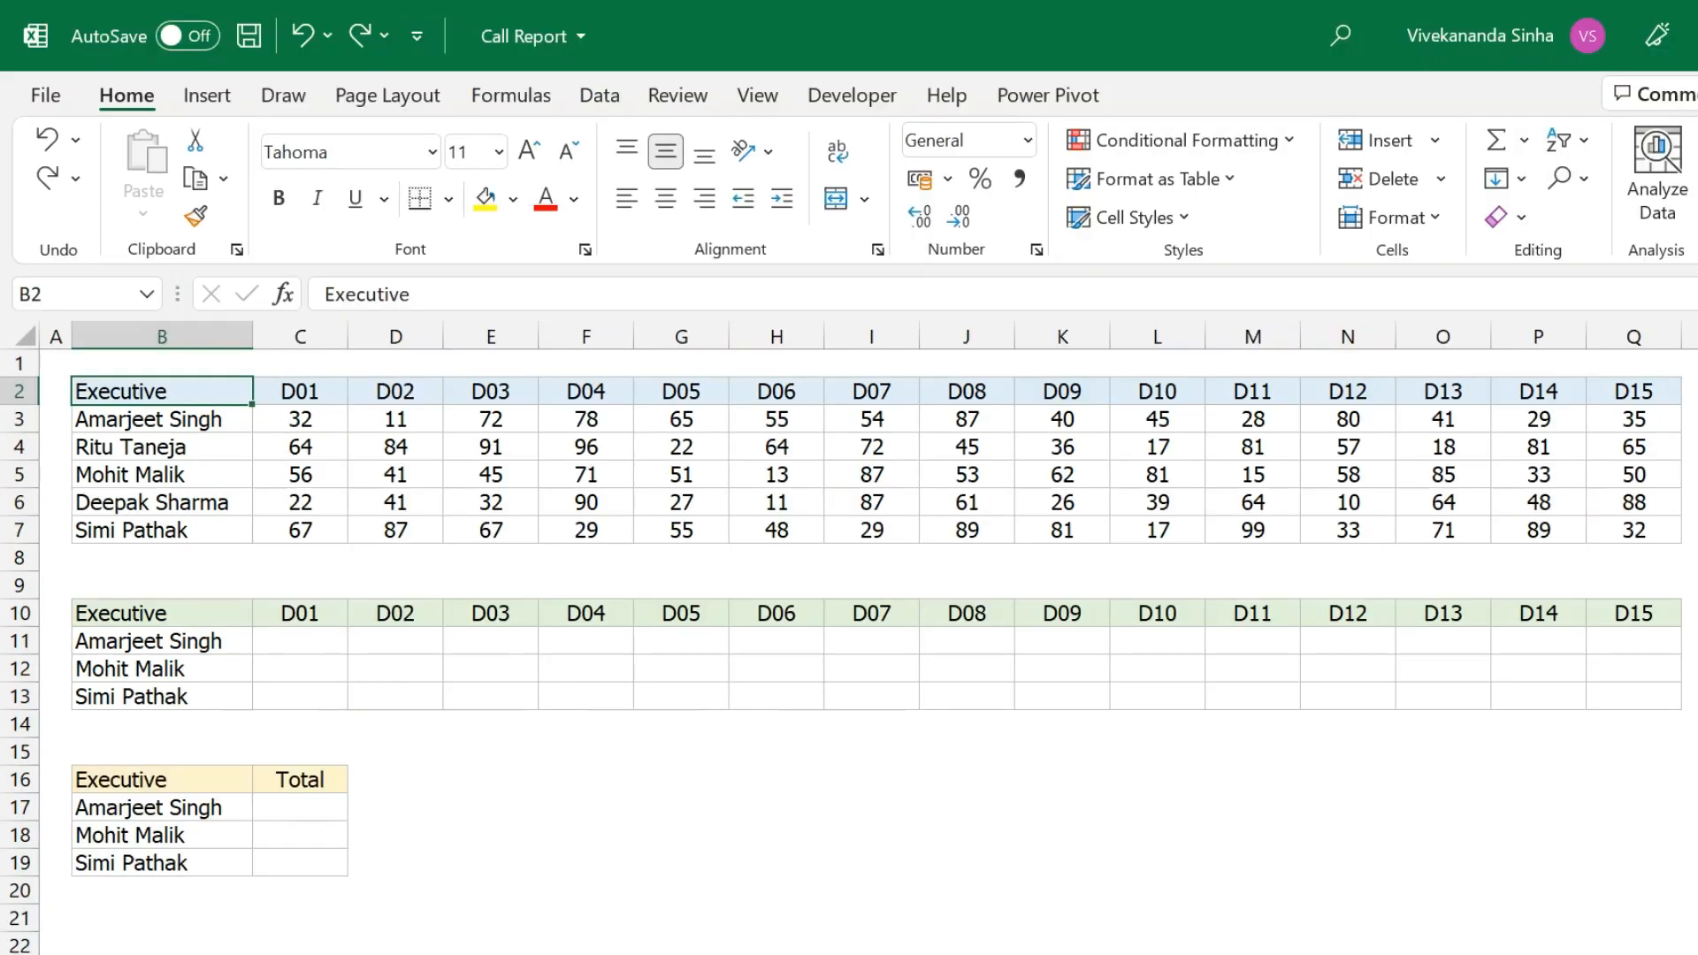
pyautogui.moveTo(191, 391); pyautogui.dragTo(191, 530)
pyautogui.moveTo(295, 389); pyautogui.dragTo(1636, 389)
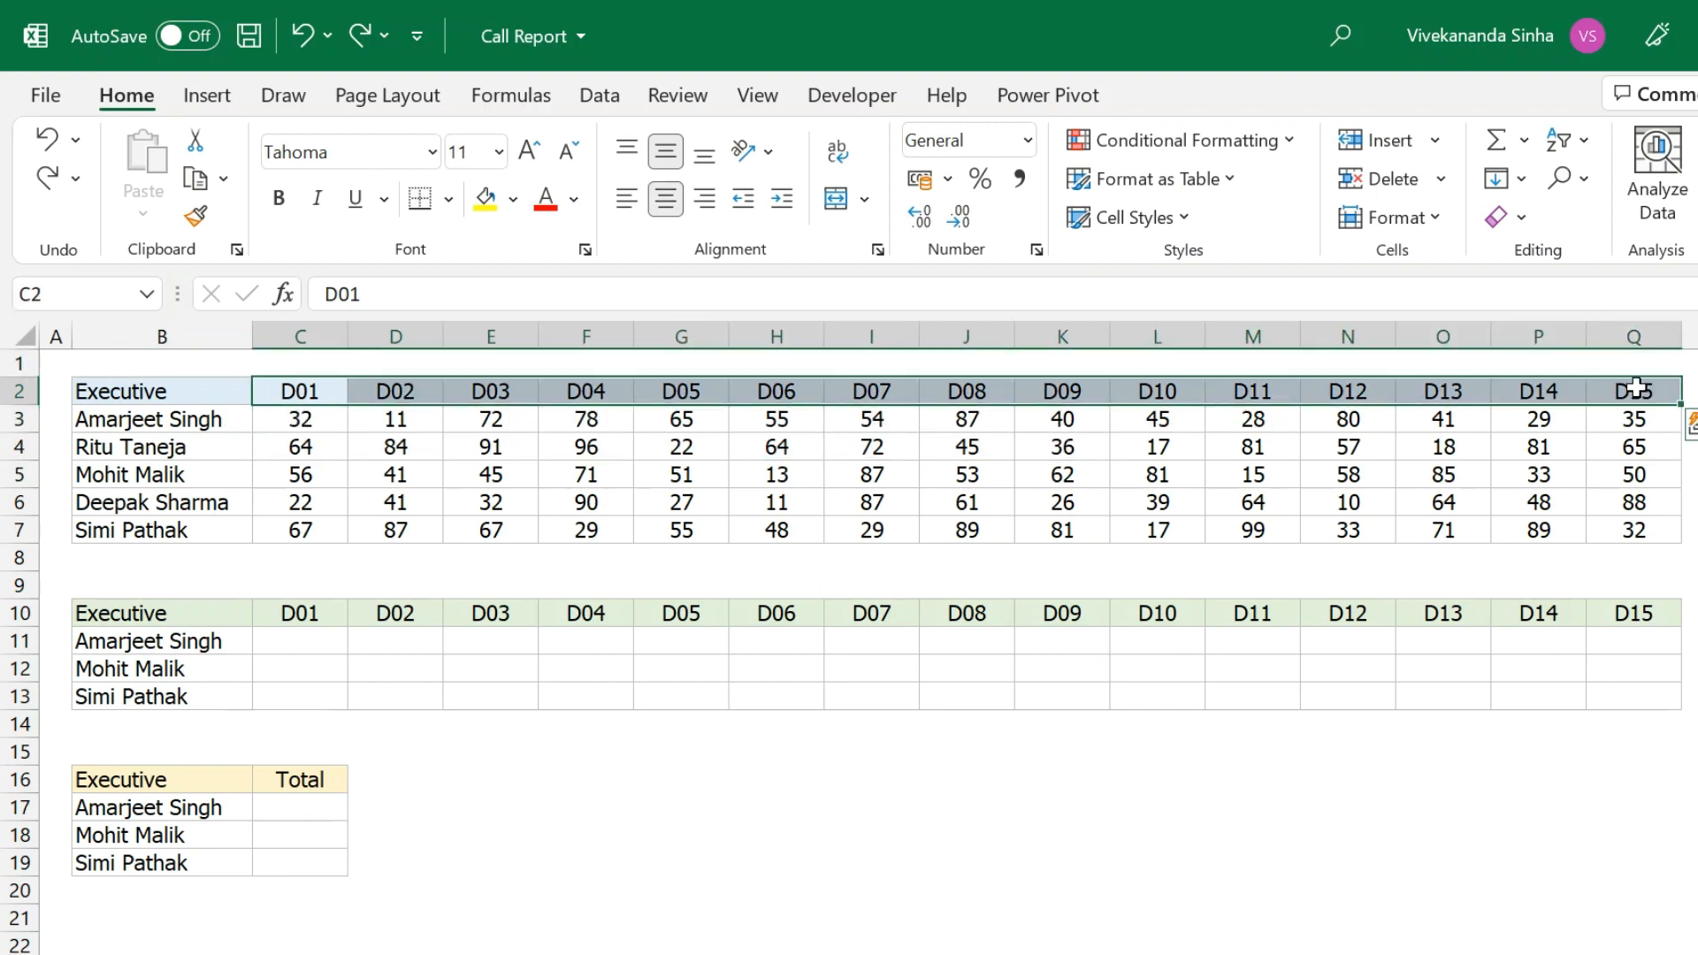
pyautogui.moveTo(310, 417); pyautogui.dragTo(1482, 531)
pyautogui.moveTo(296, 648); pyautogui.dragTo(1385, 673)
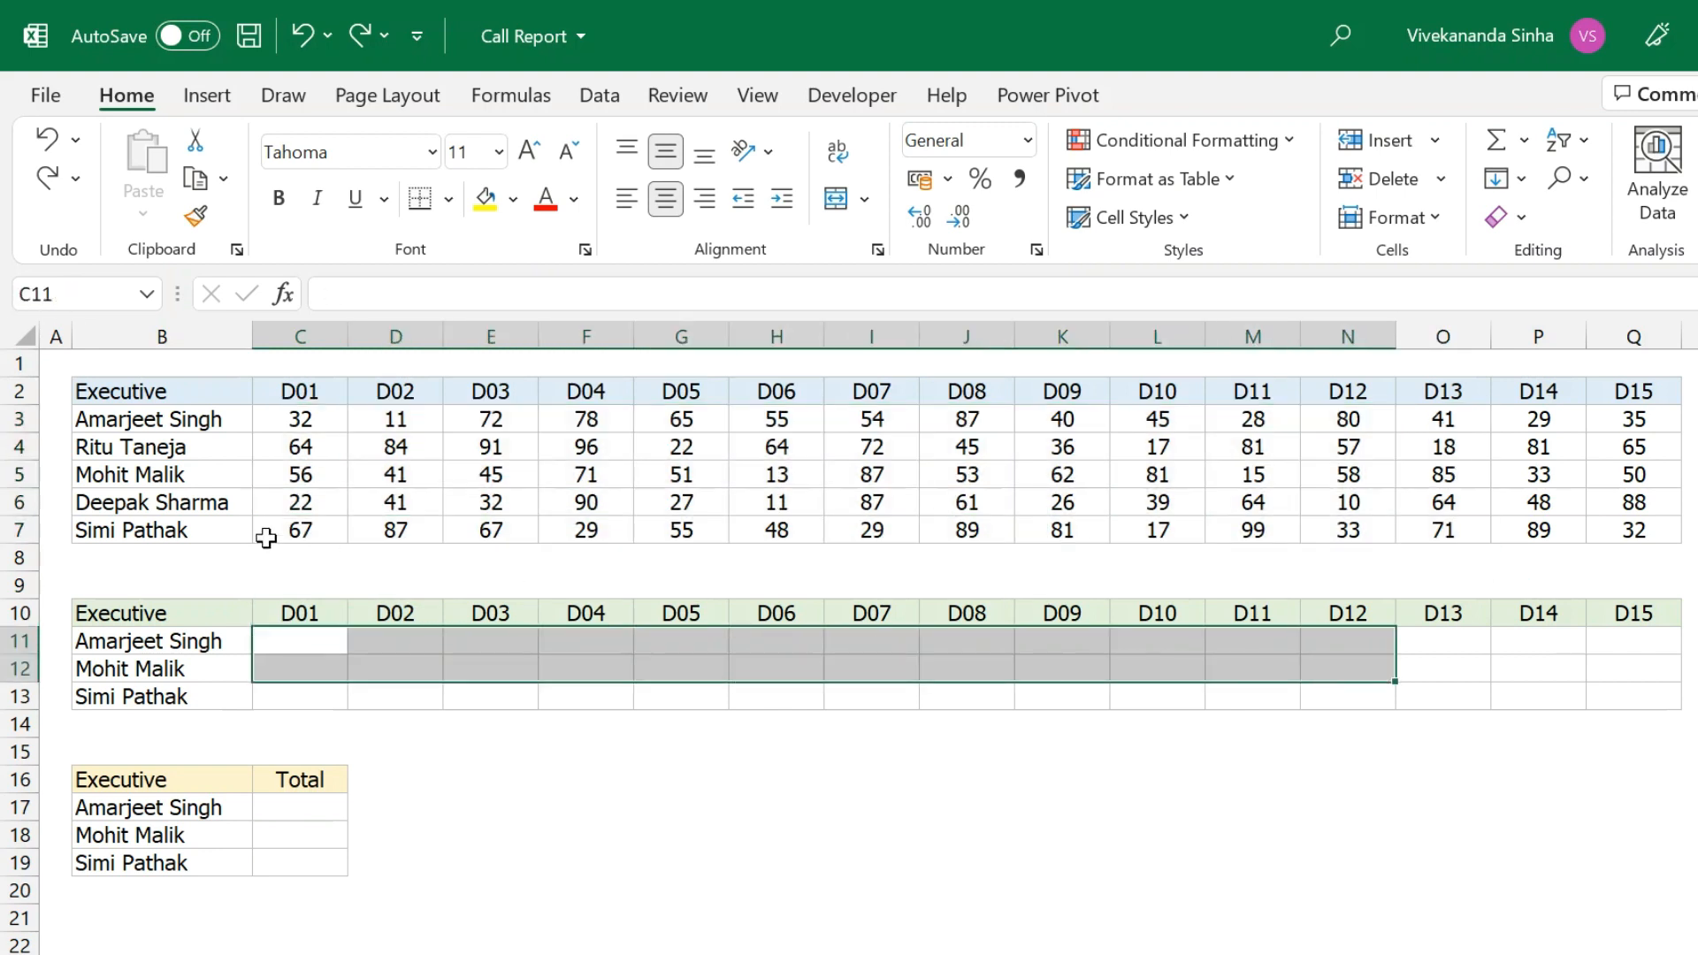
pyautogui.click(177, 638)
pyautogui.click(153, 667)
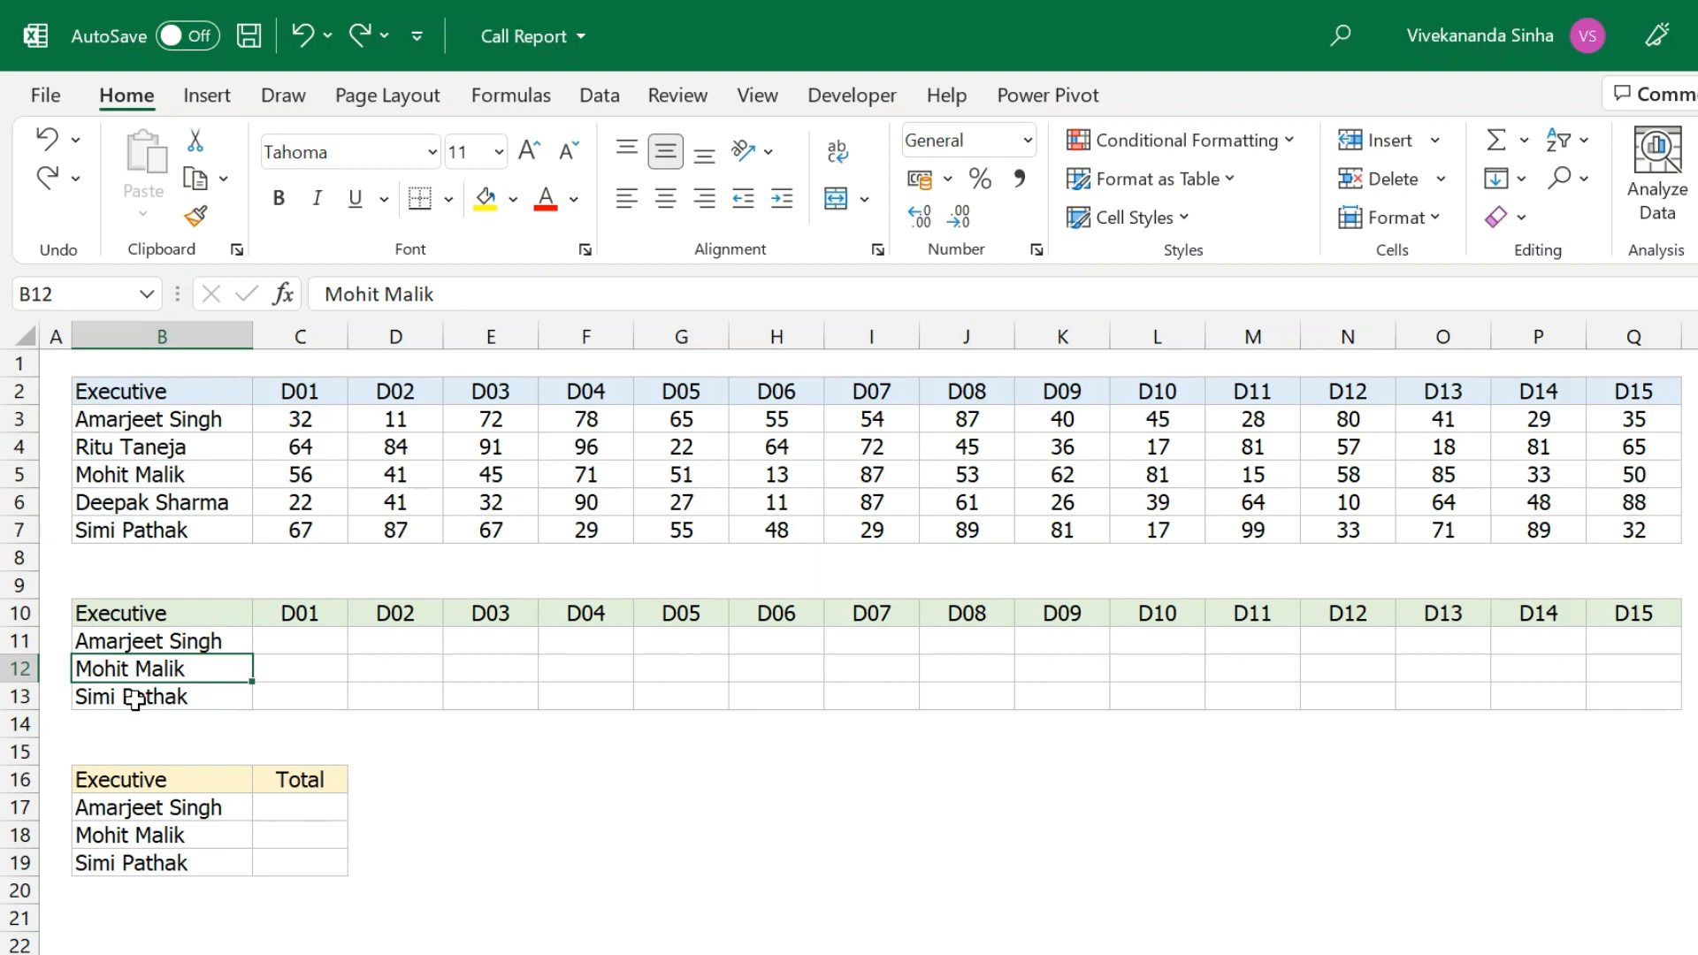
pyautogui.click(134, 699)
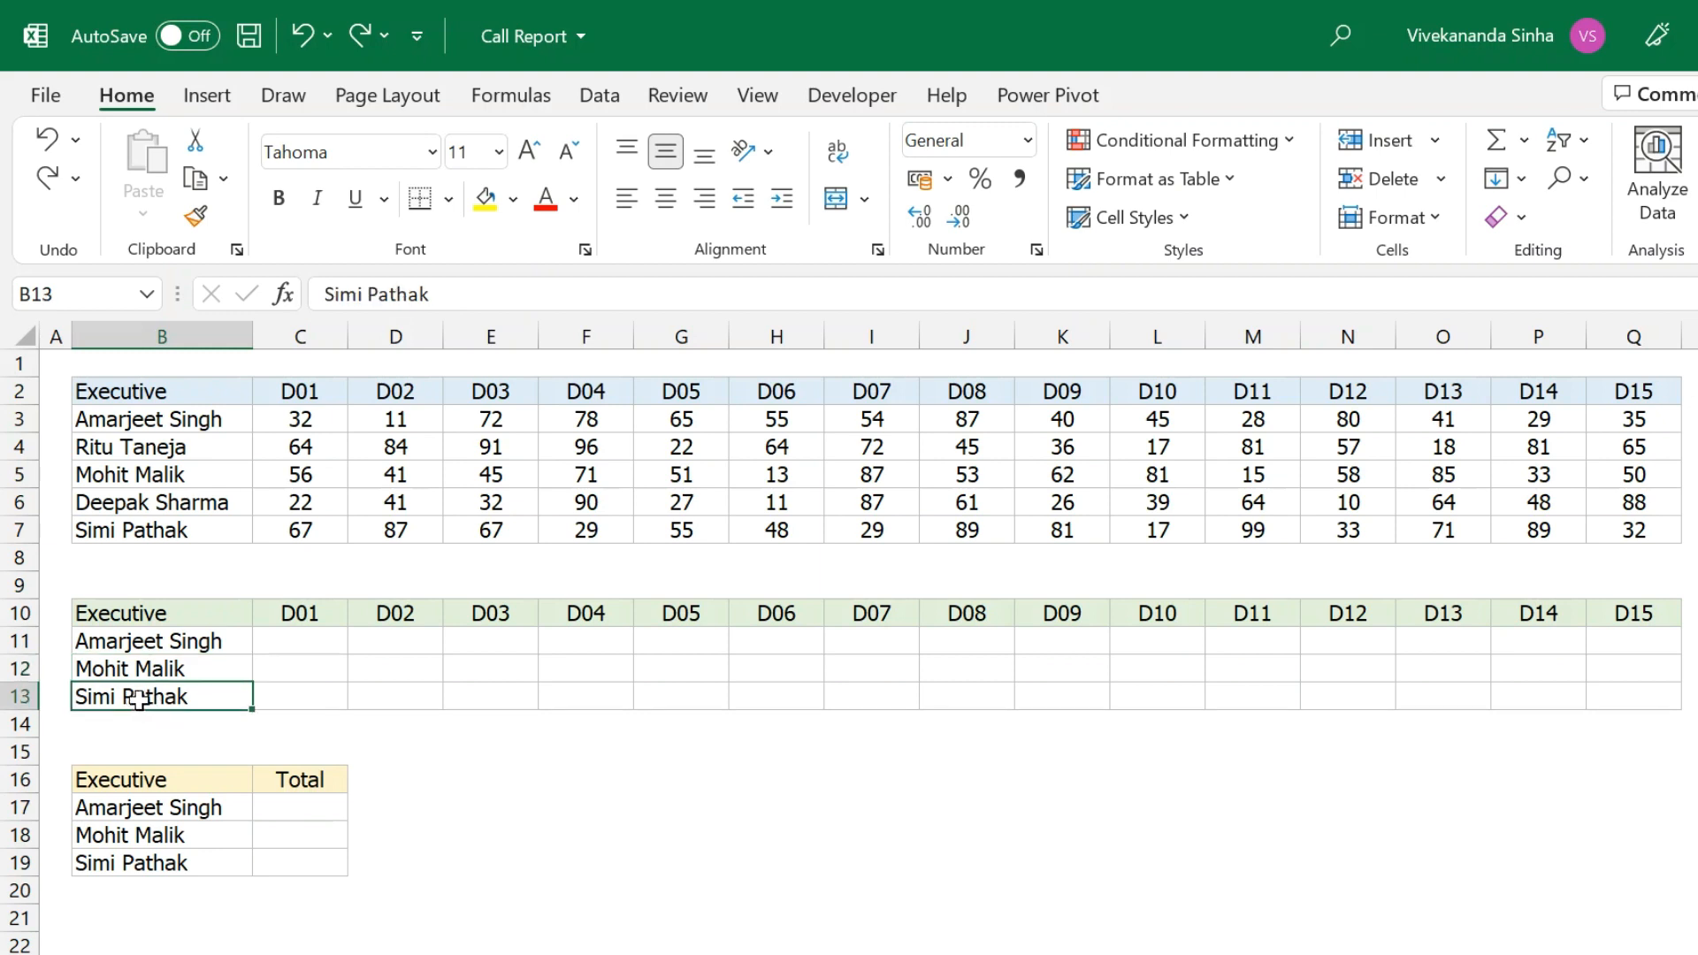
pyautogui.moveTo(310, 644); pyautogui.dragTo(1636, 642)
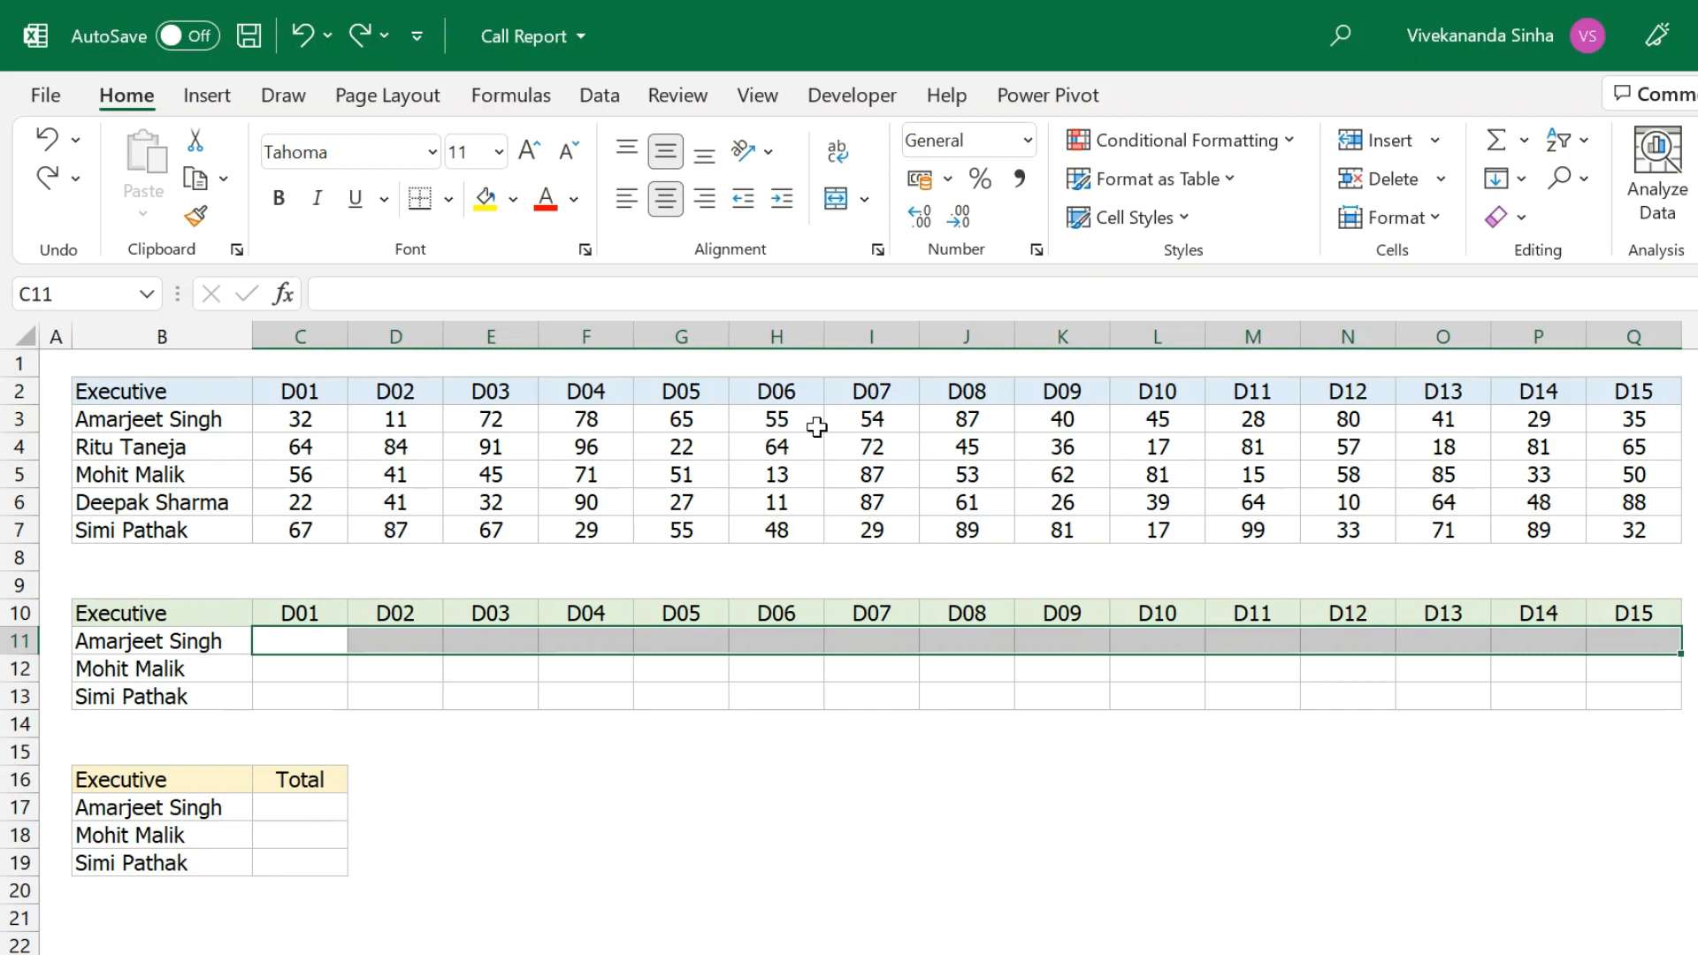
# Select G16 and the D01–D04 values in C3:F3.
pyautogui.click(681, 778)
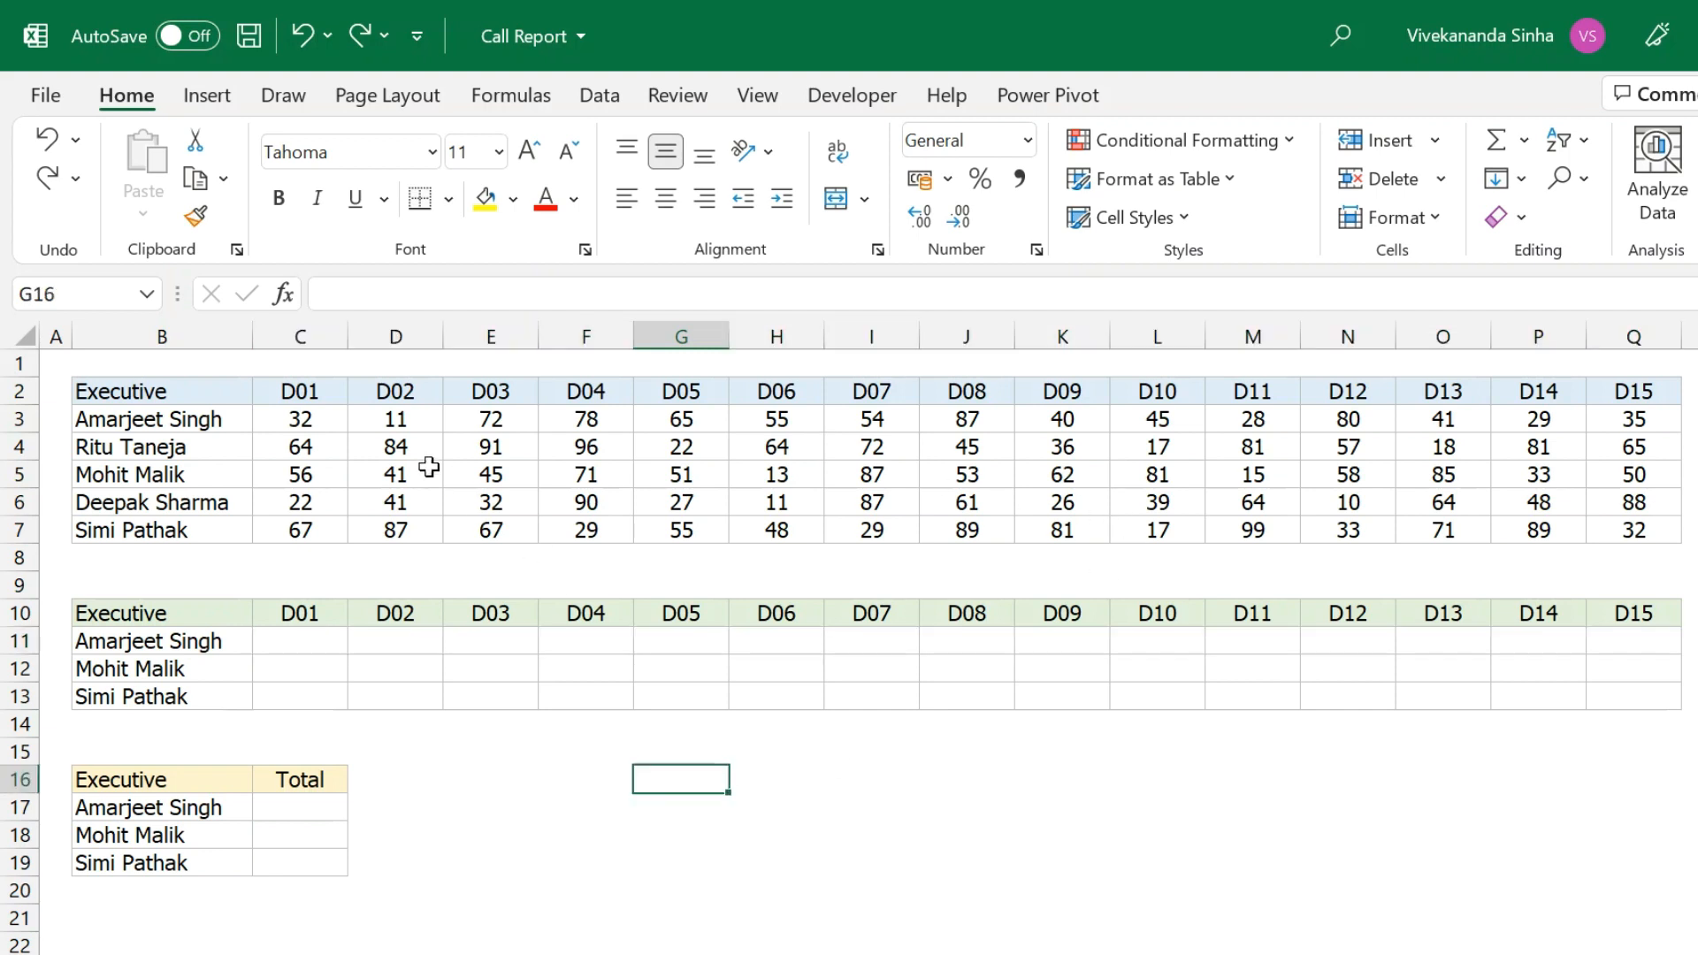
pyautogui.click(296, 418)
pyautogui.click(414, 422)
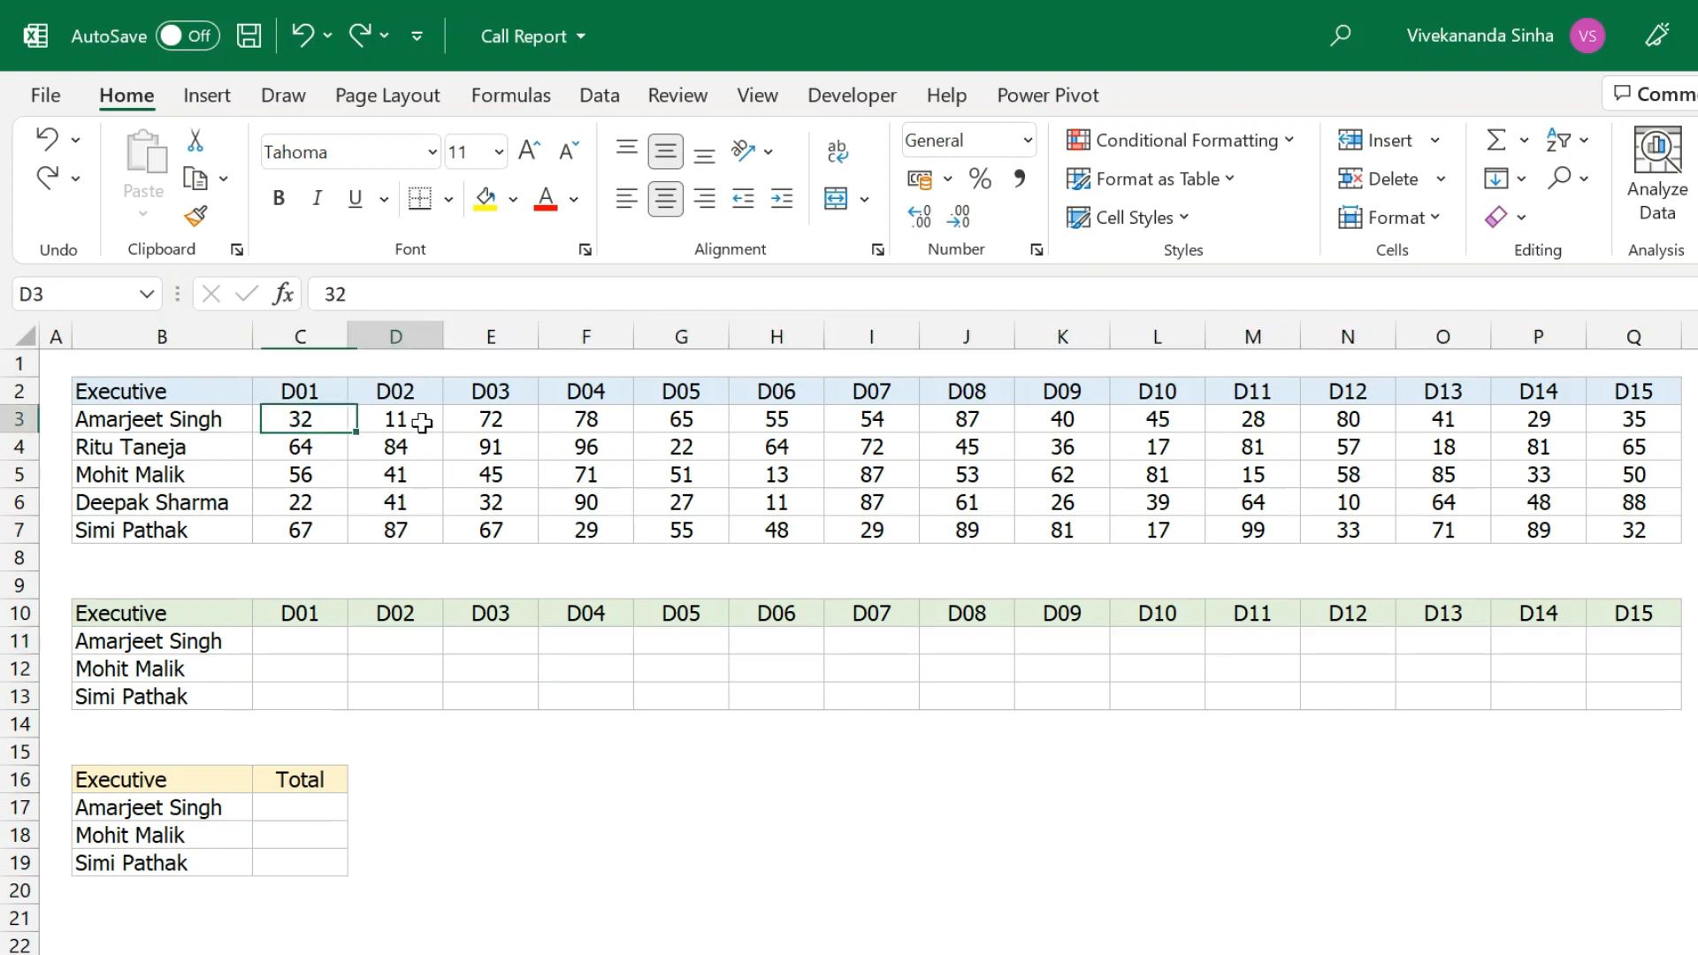
pyautogui.click(500, 422)
pyautogui.click(579, 422)
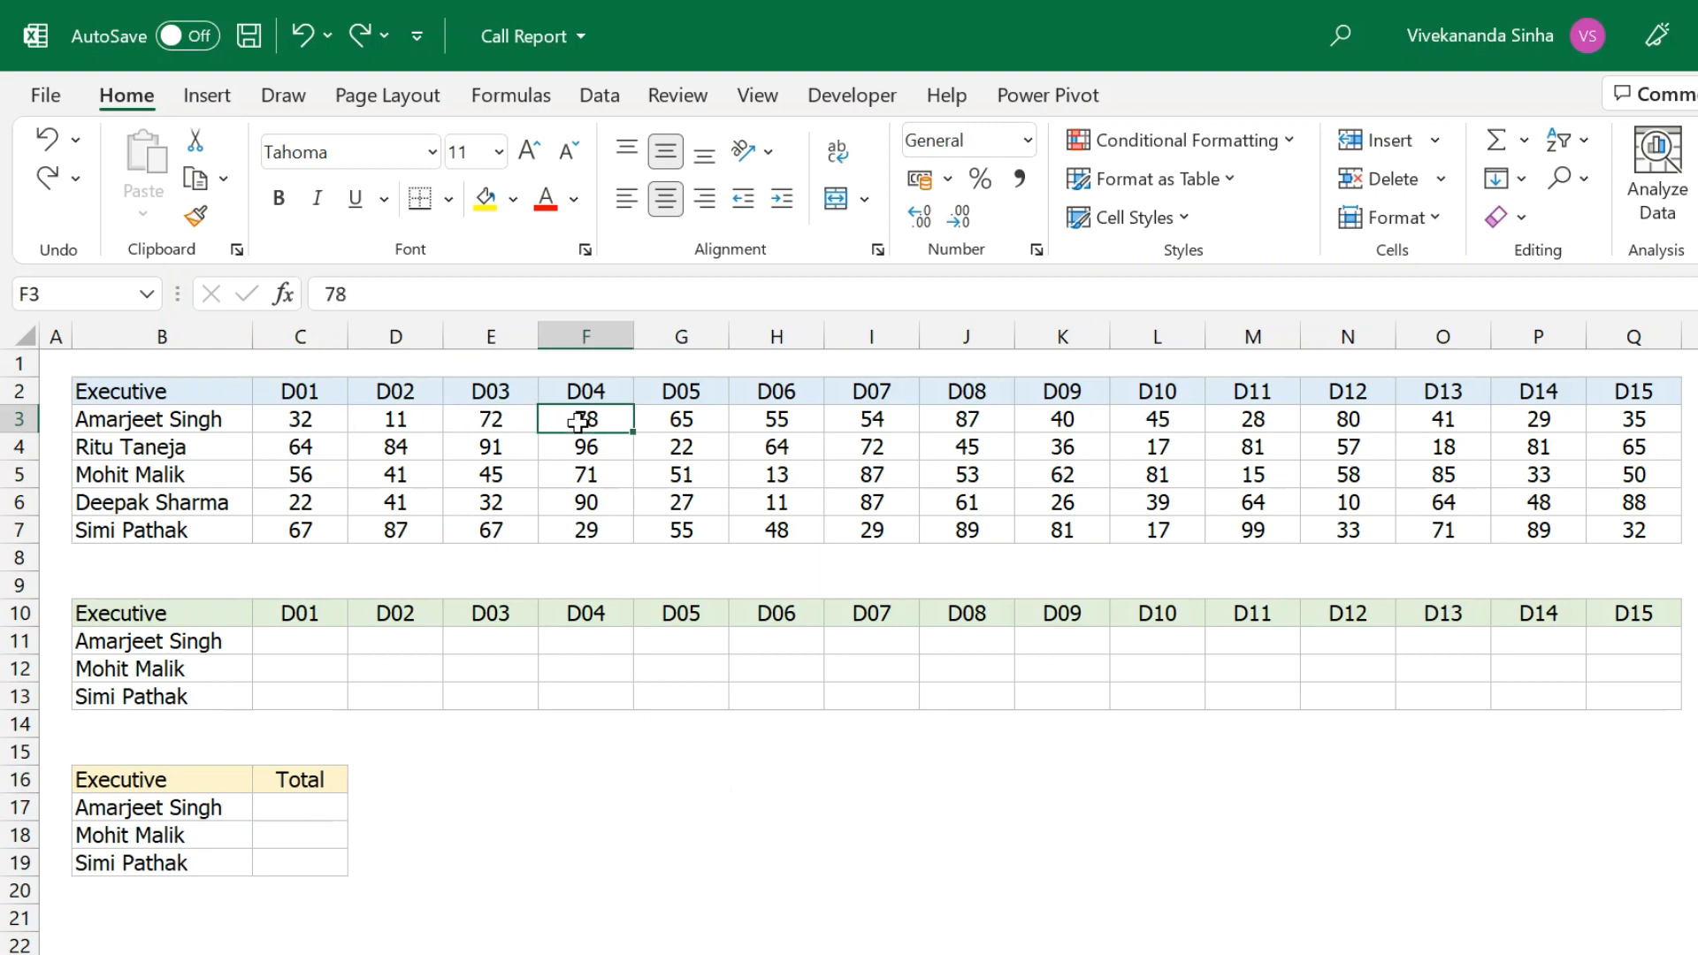
# Enter =ROW(A1) in G16, then change it to =ROW(A2) so it returns 2.
pyautogui.click(637, 778)
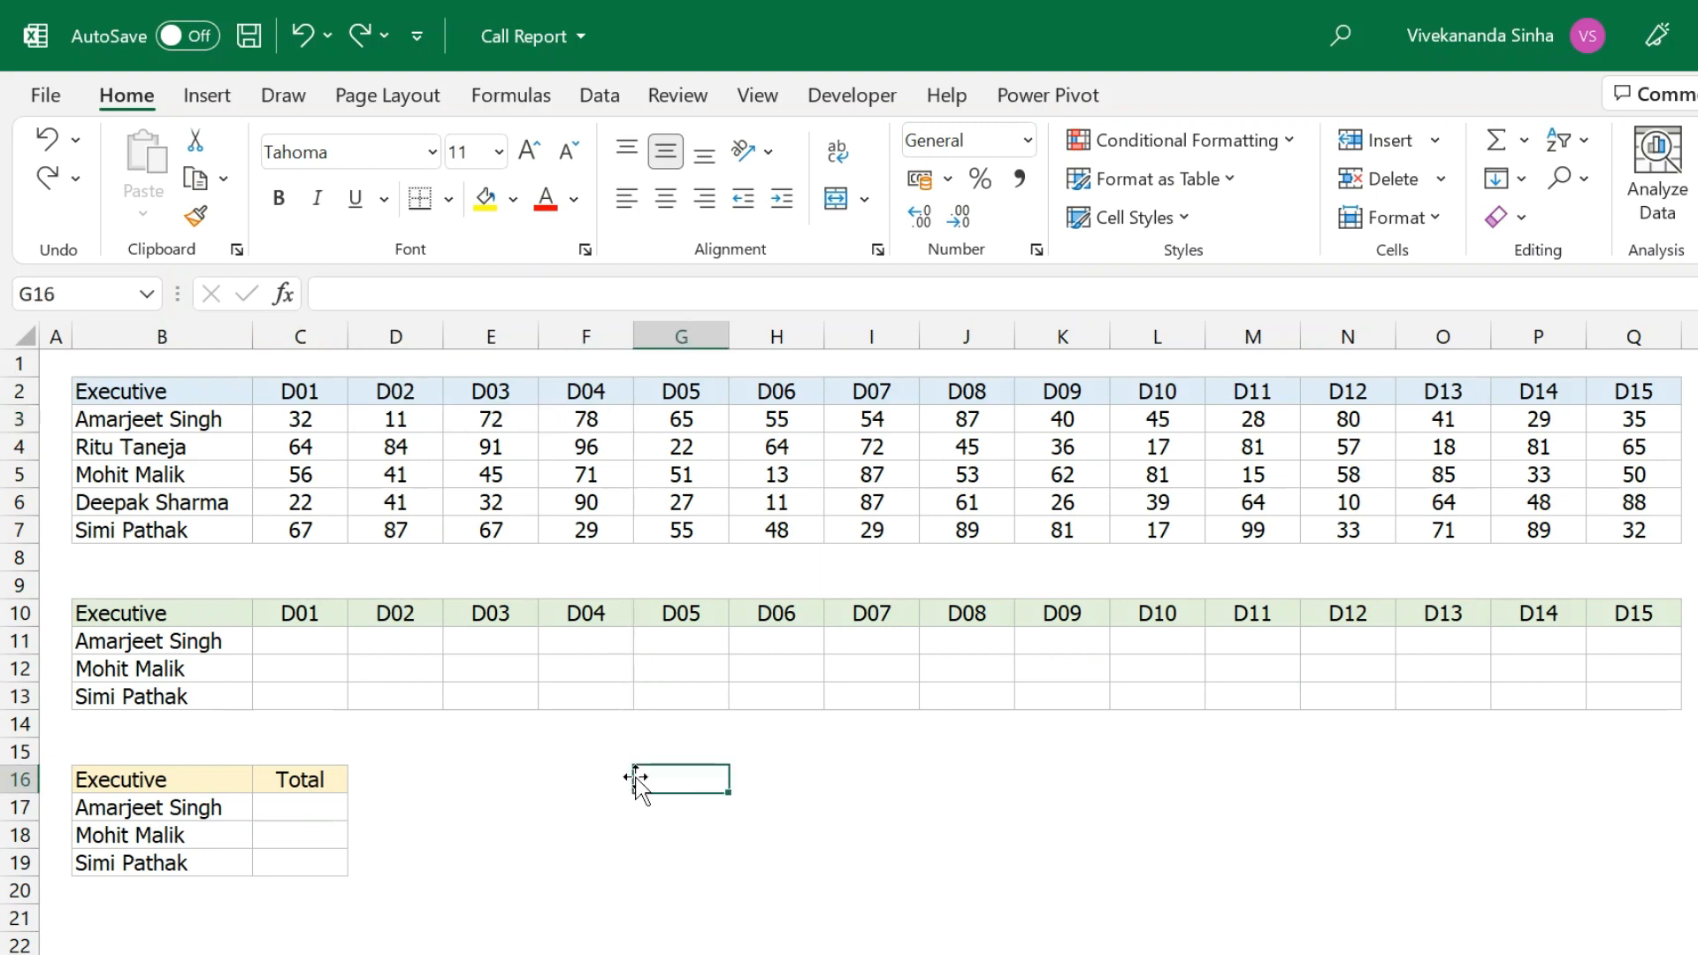
pyautogui.write('=ro')
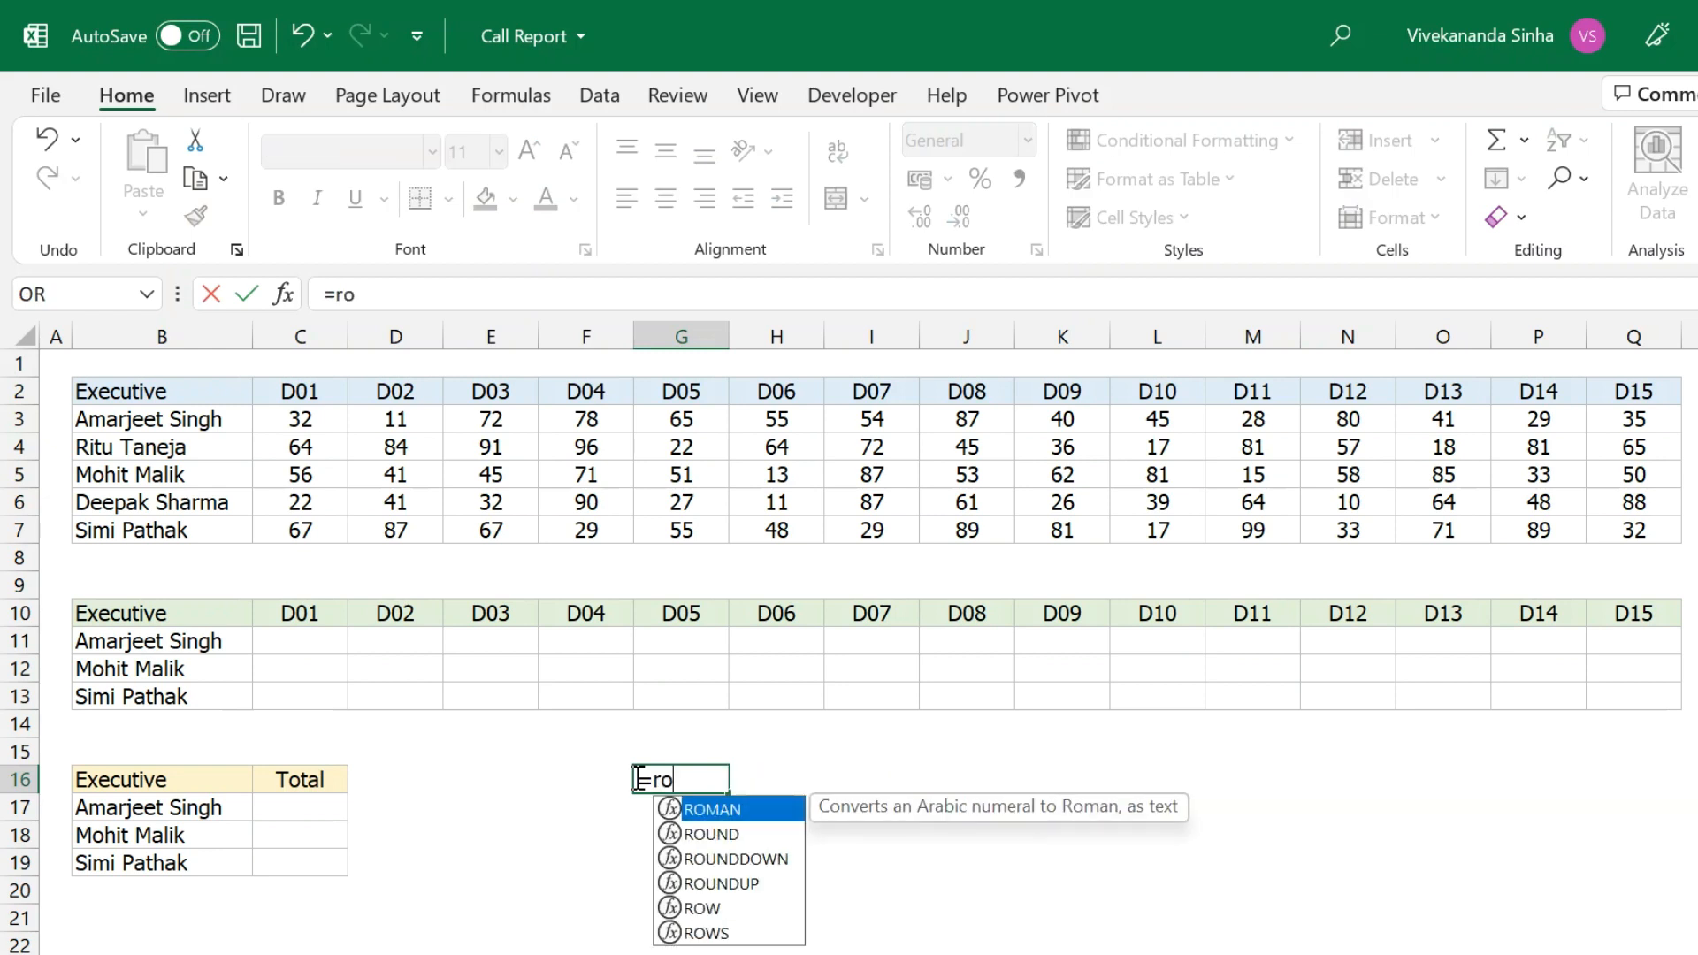
pyautogui.write('w(')
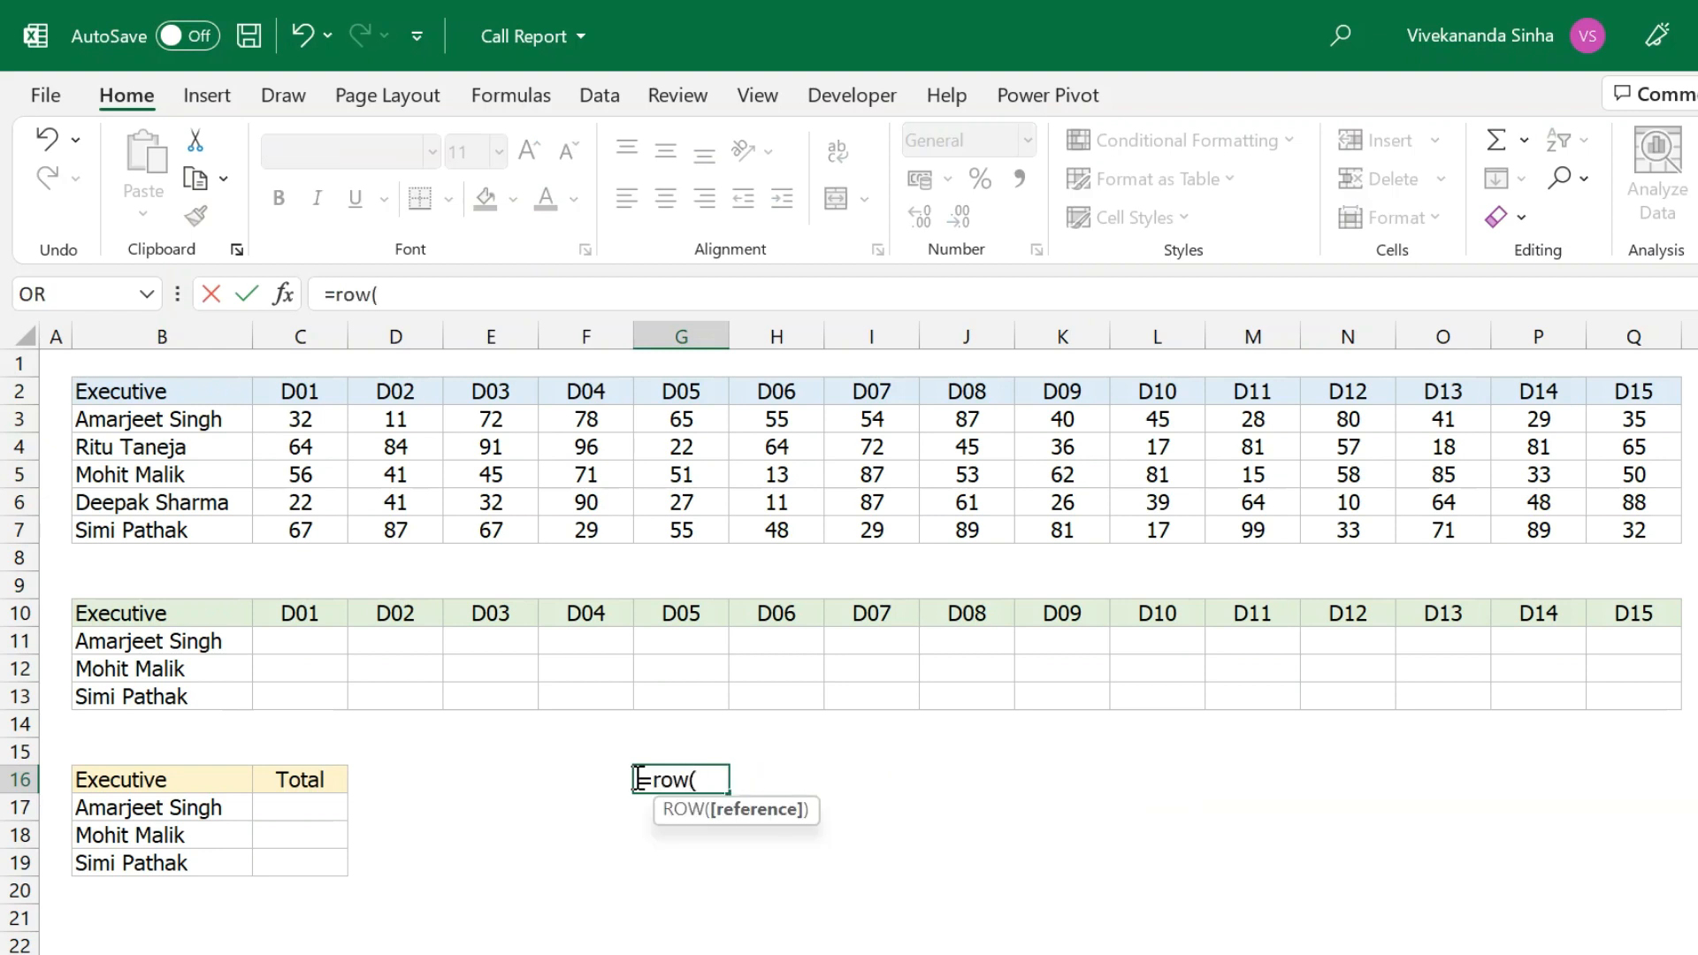
pyautogui.write('A')
pyautogui.press('BackSpace')
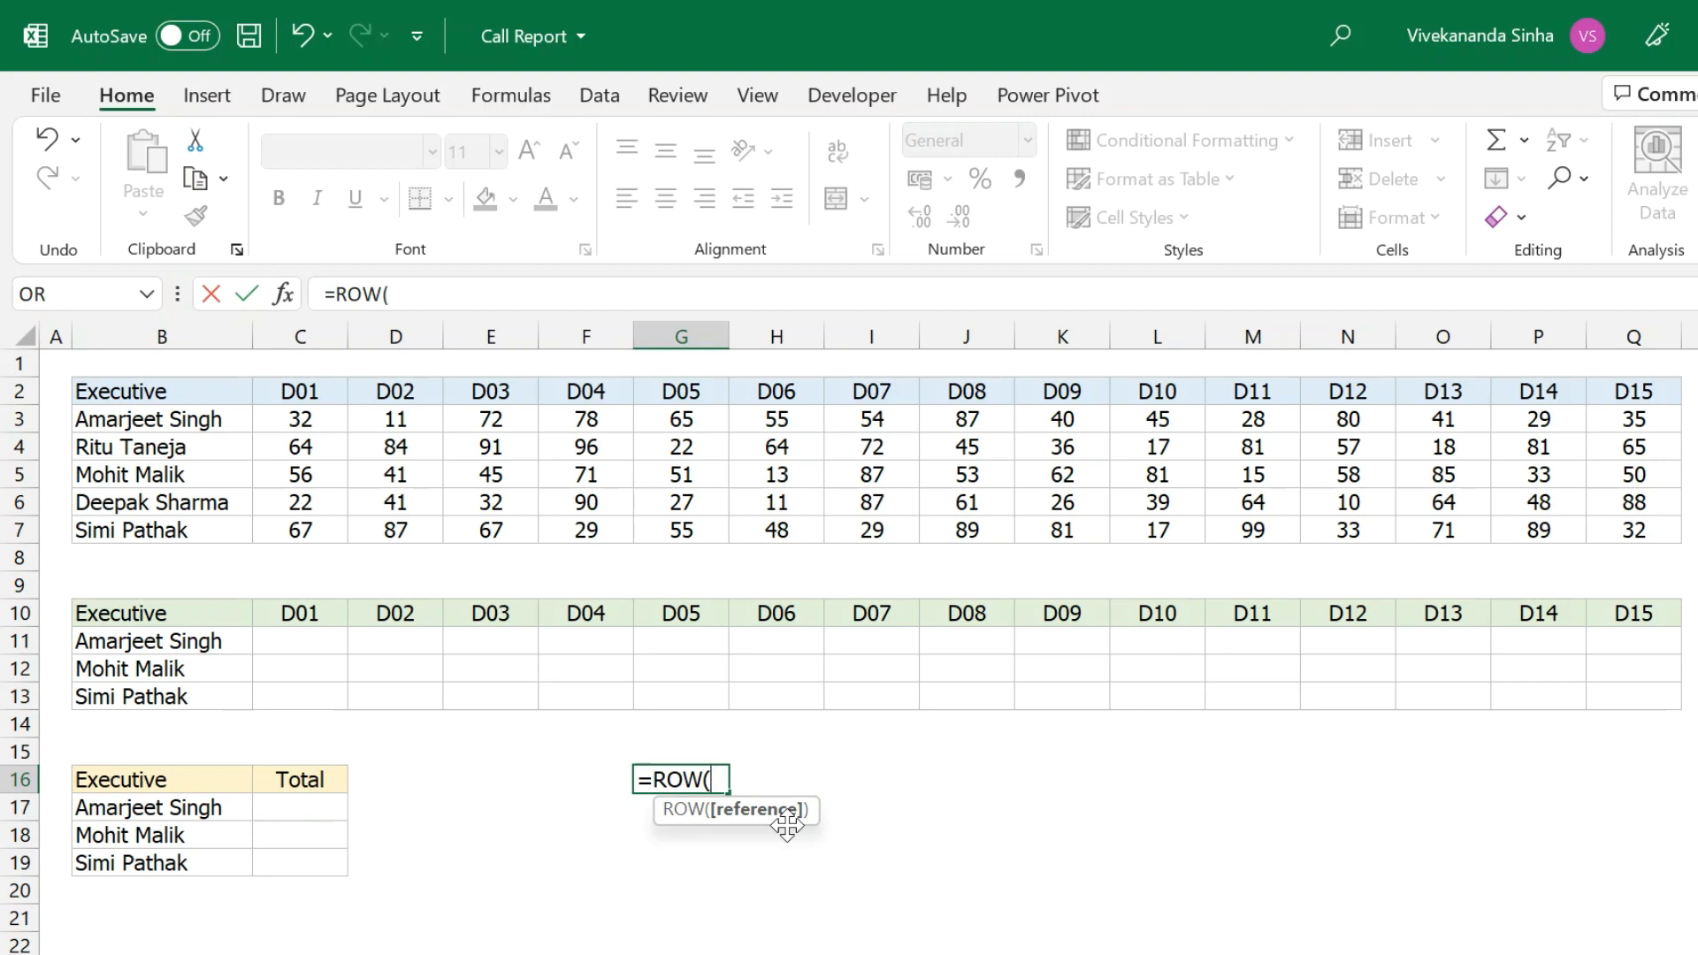
pyautogui.write('A1')
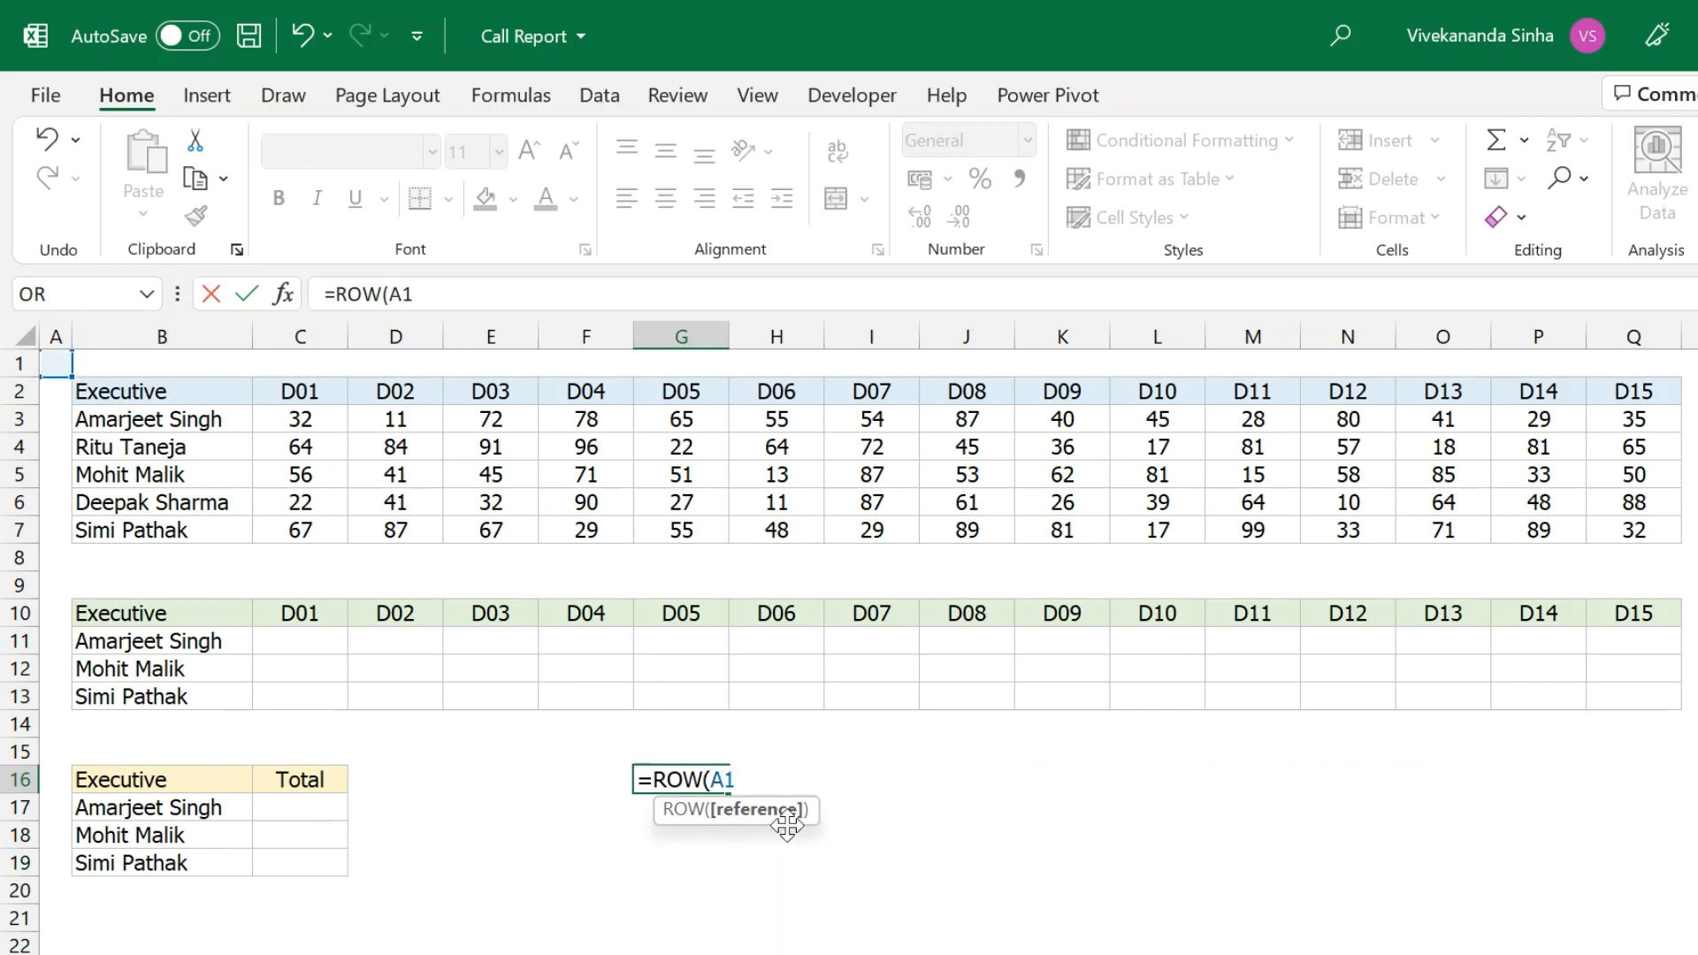
pyautogui.write(')')
pyautogui.press('Return')
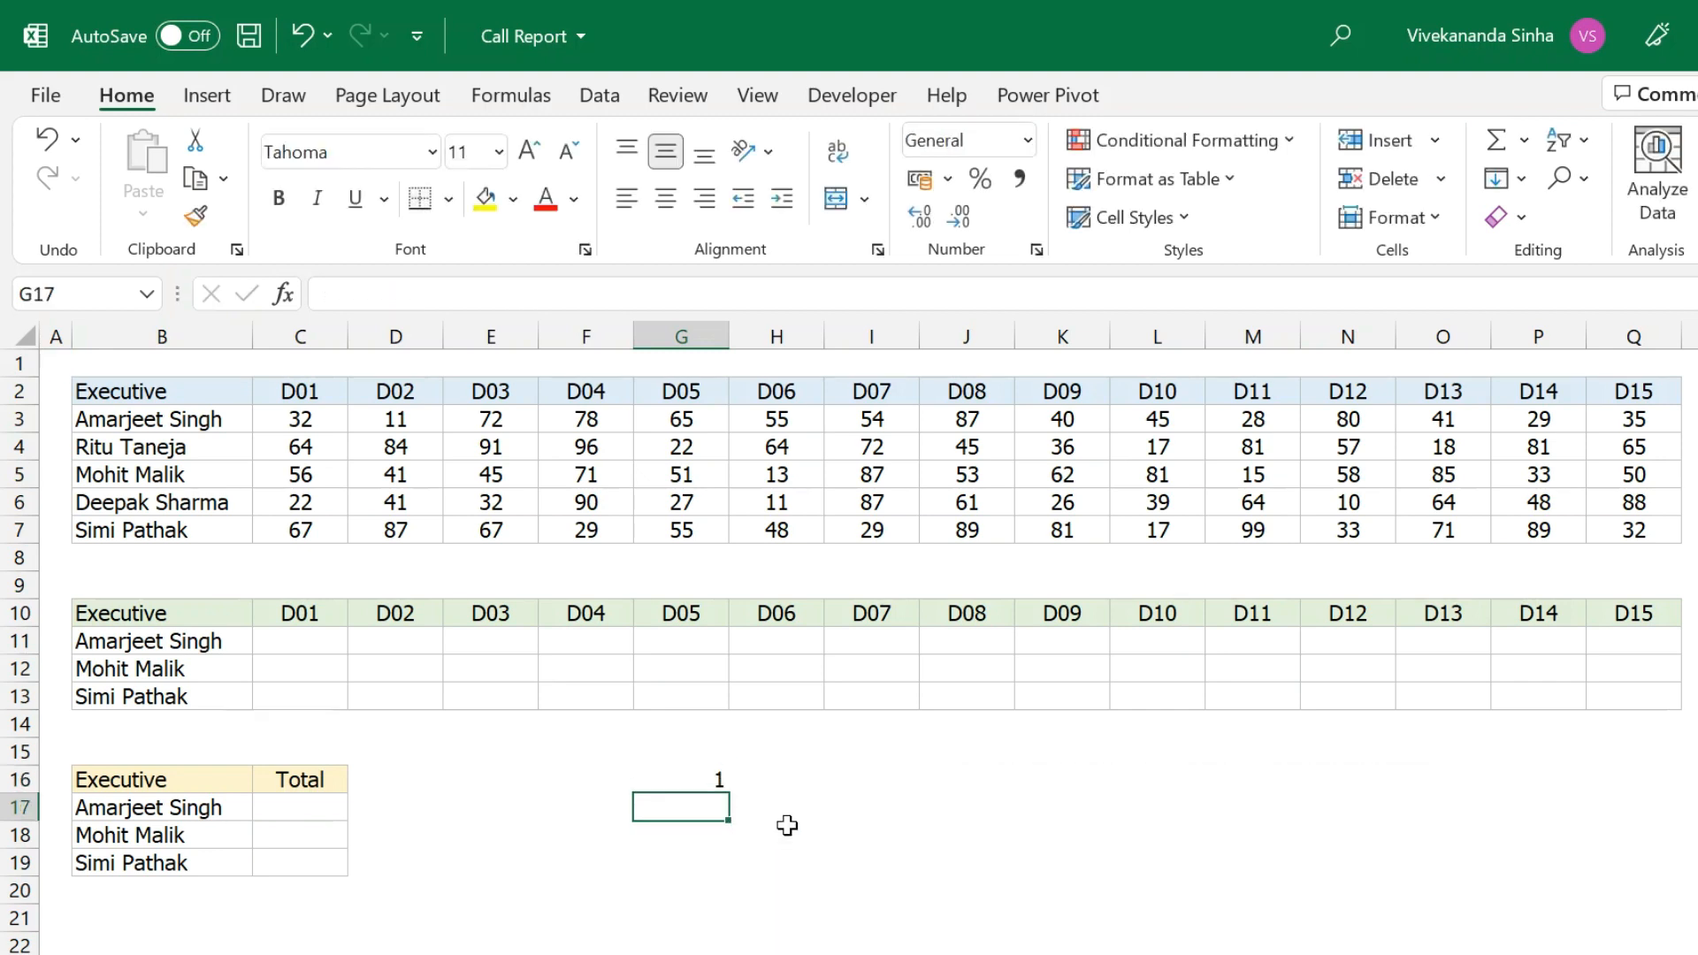
pyautogui.click(677, 782)
pyautogui.click(412, 291)
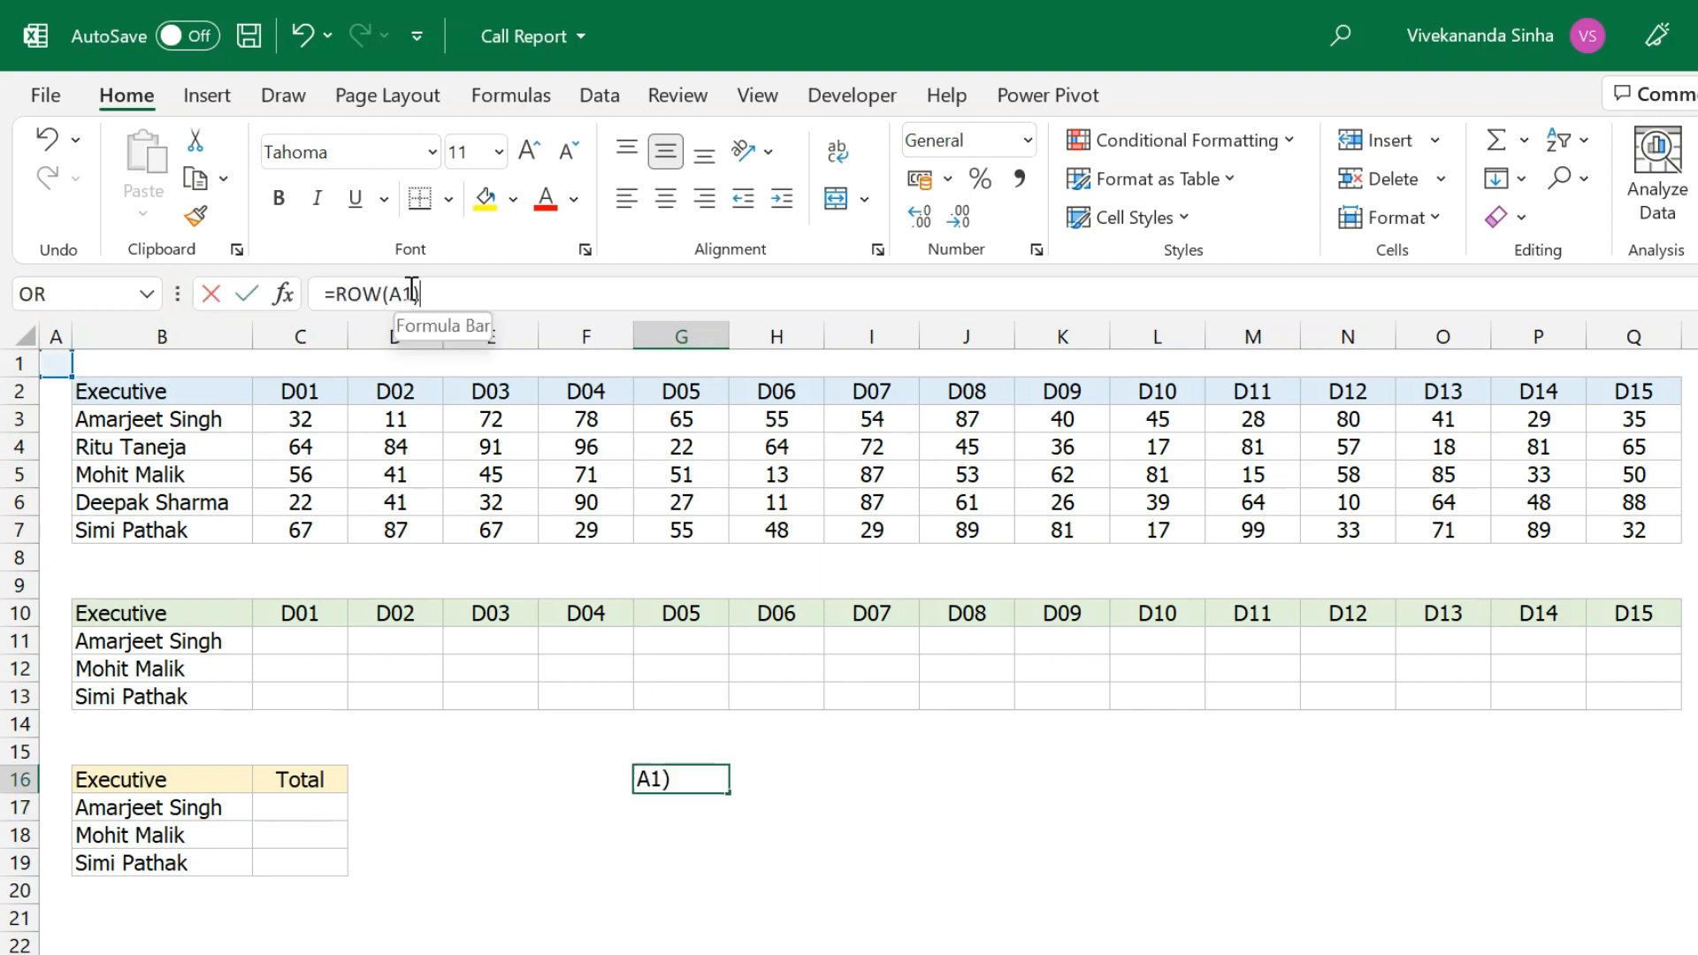
pyautogui.press('BackSpace')
pyautogui.write('2')
pyautogui.press('Return')
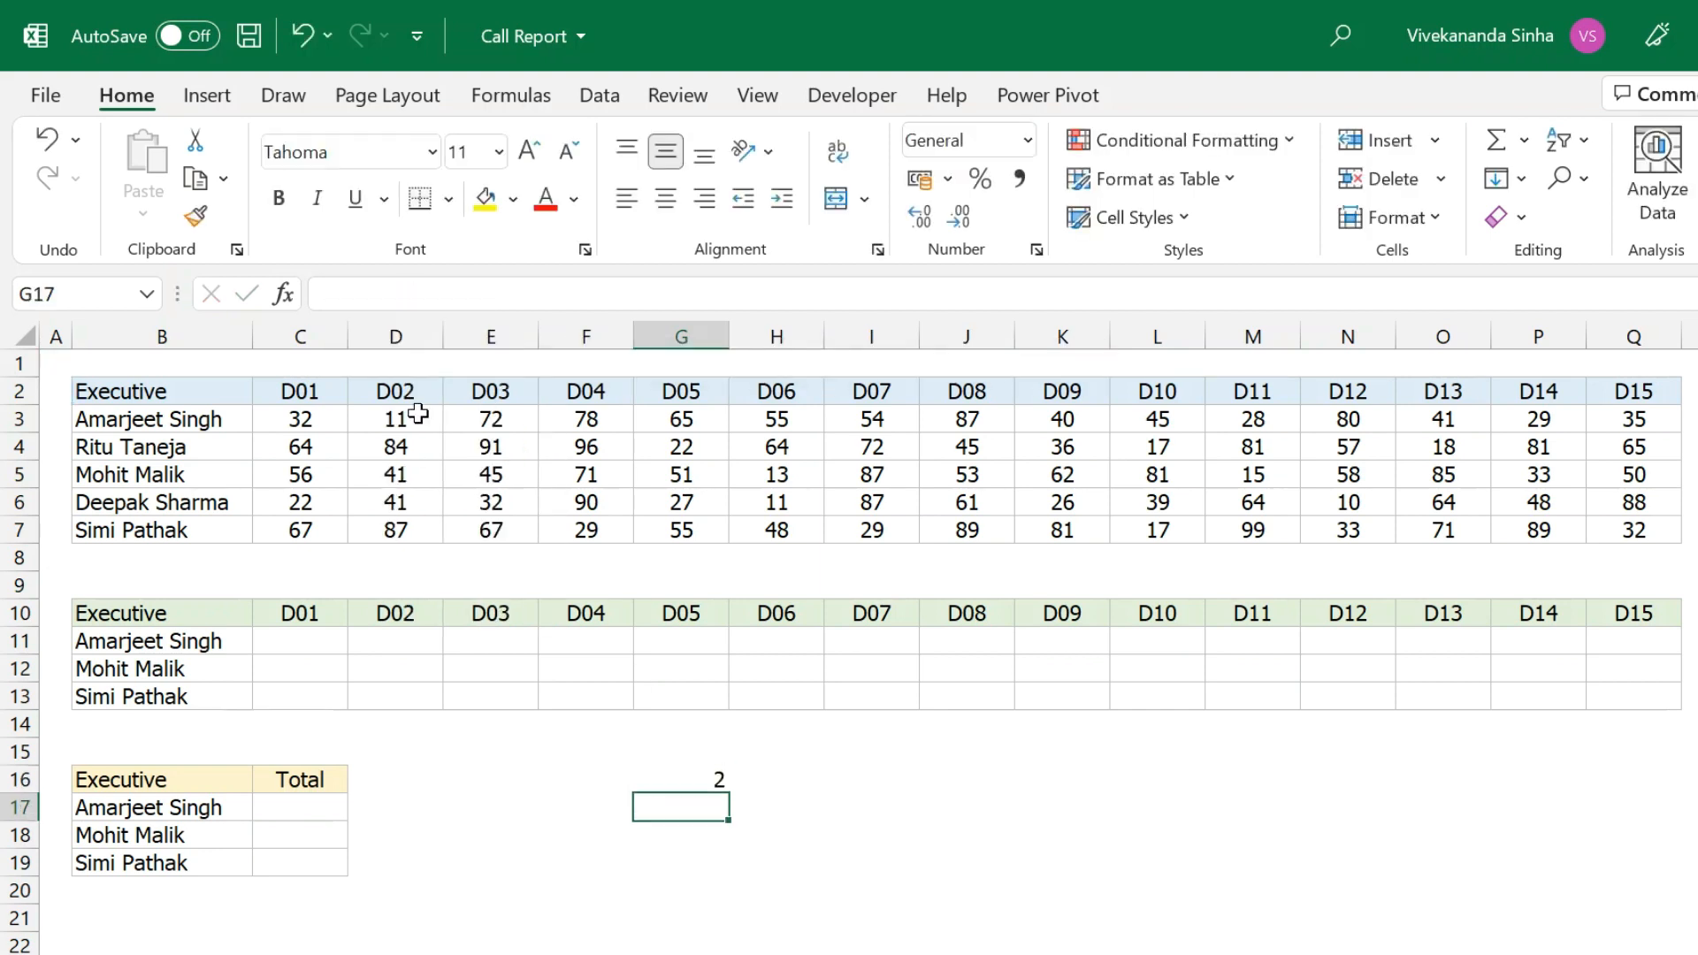
# Extend G16's formula to =ROW(A2:A6) and mark that part in the formula bar.
pyautogui.click(692, 775)
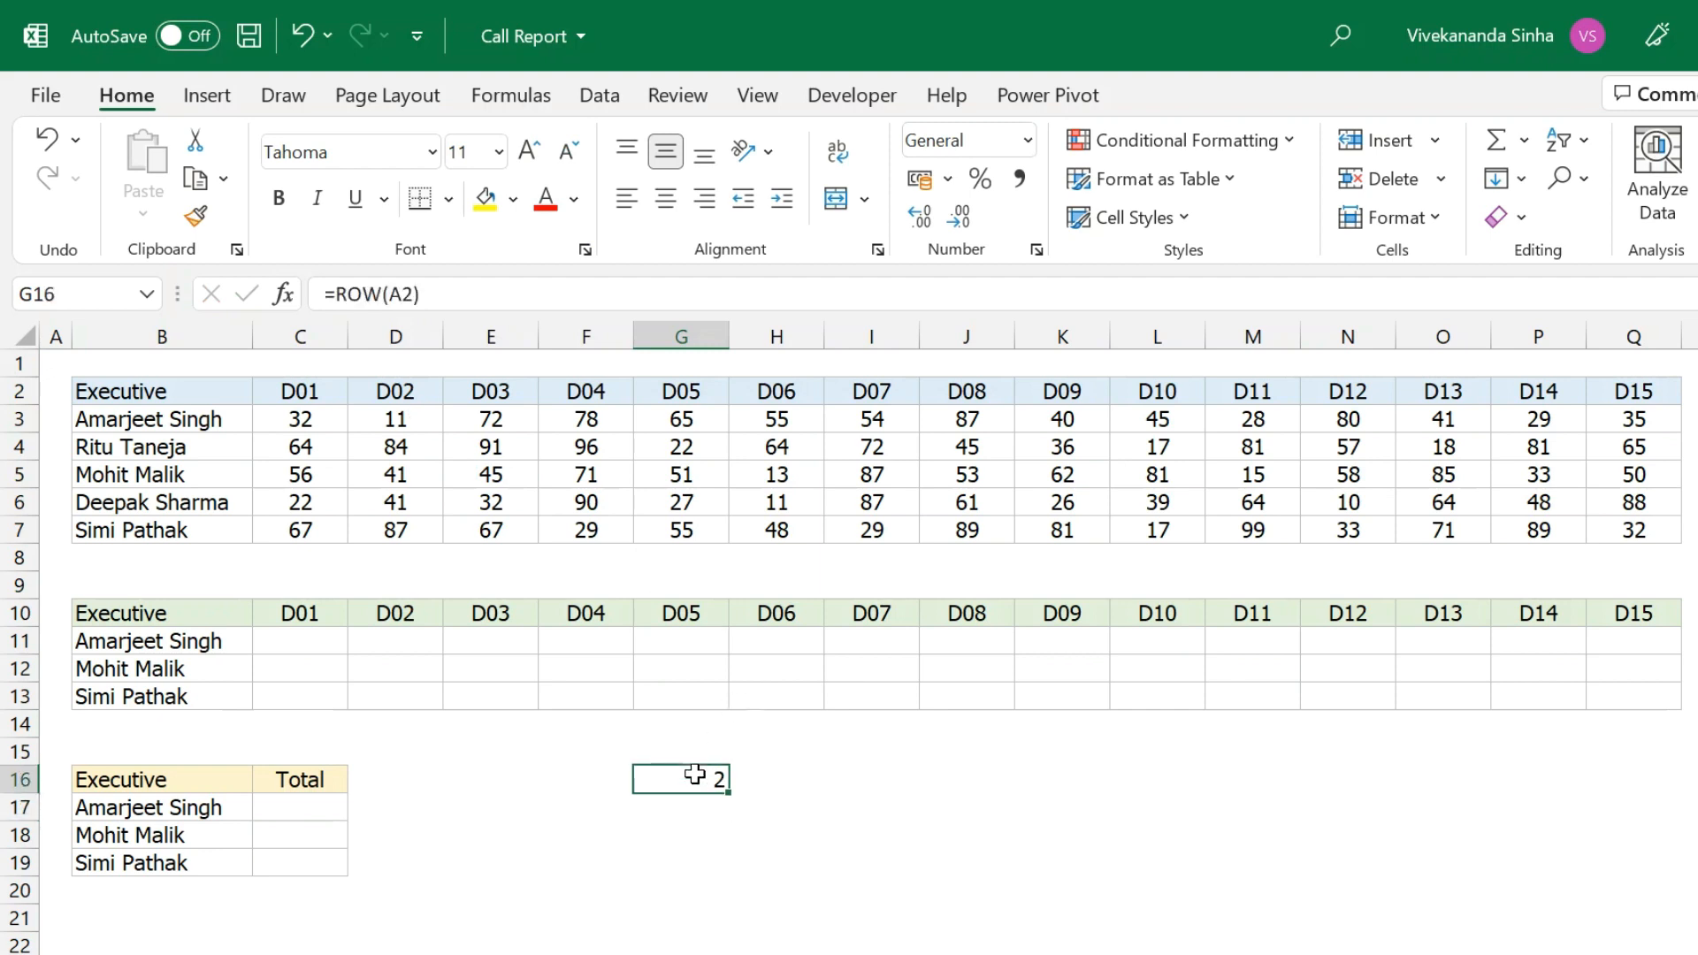
pyautogui.click(411, 294)
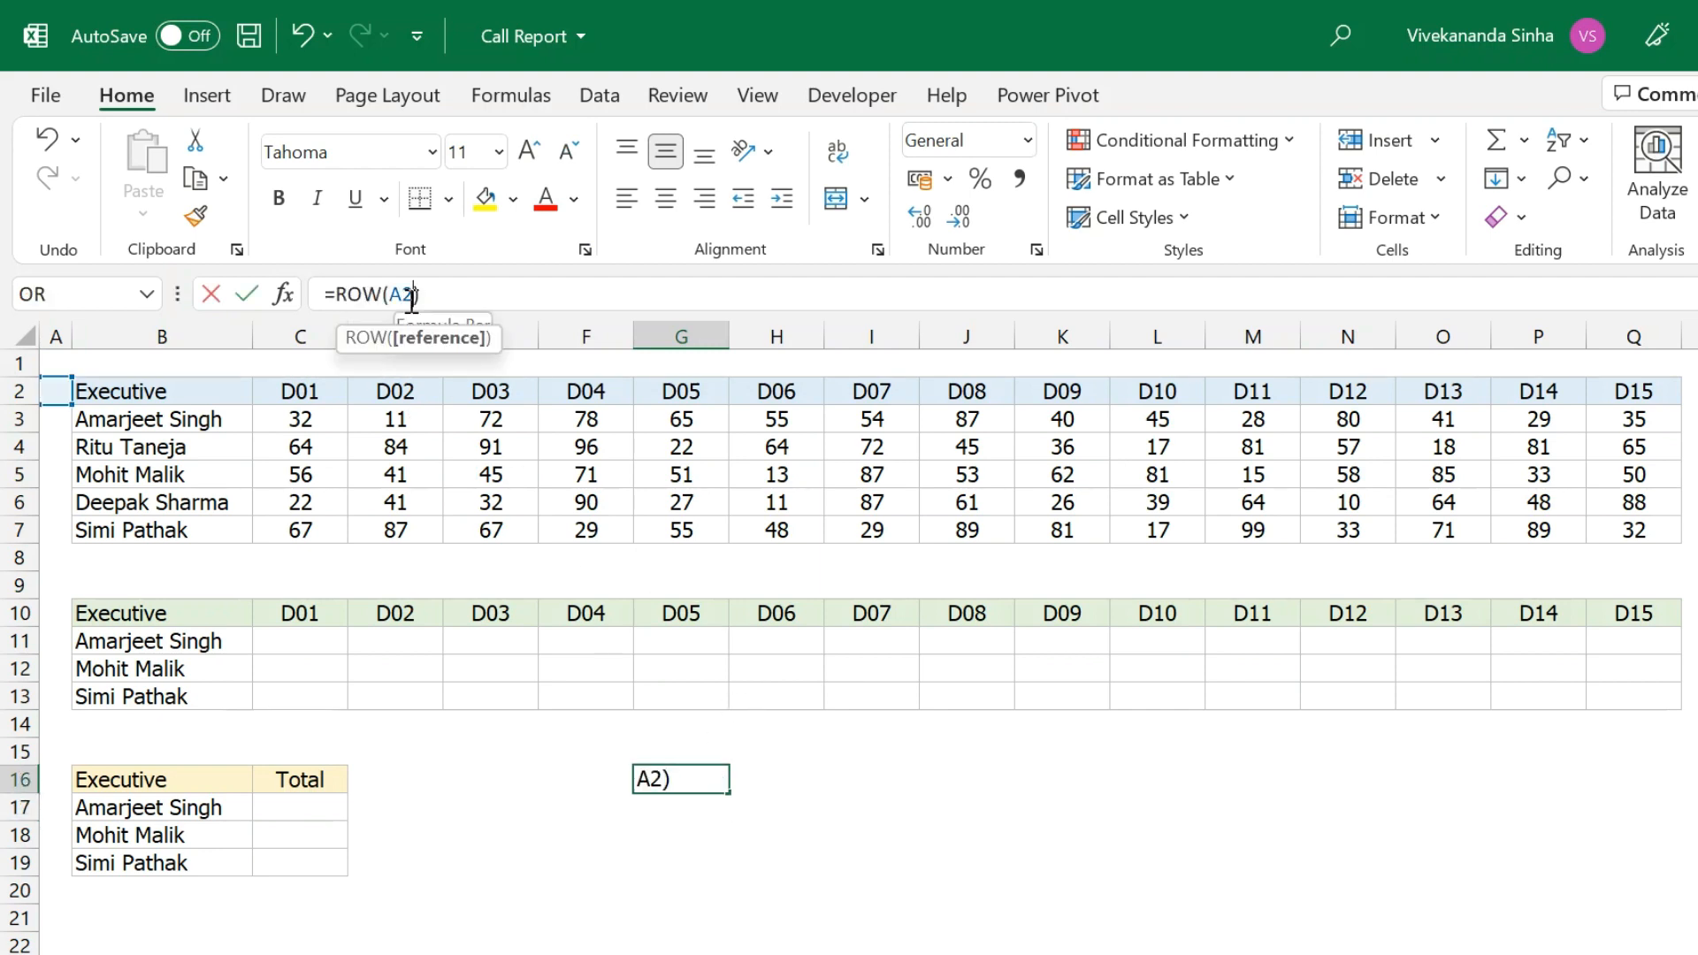
pyautogui.write(':A6')
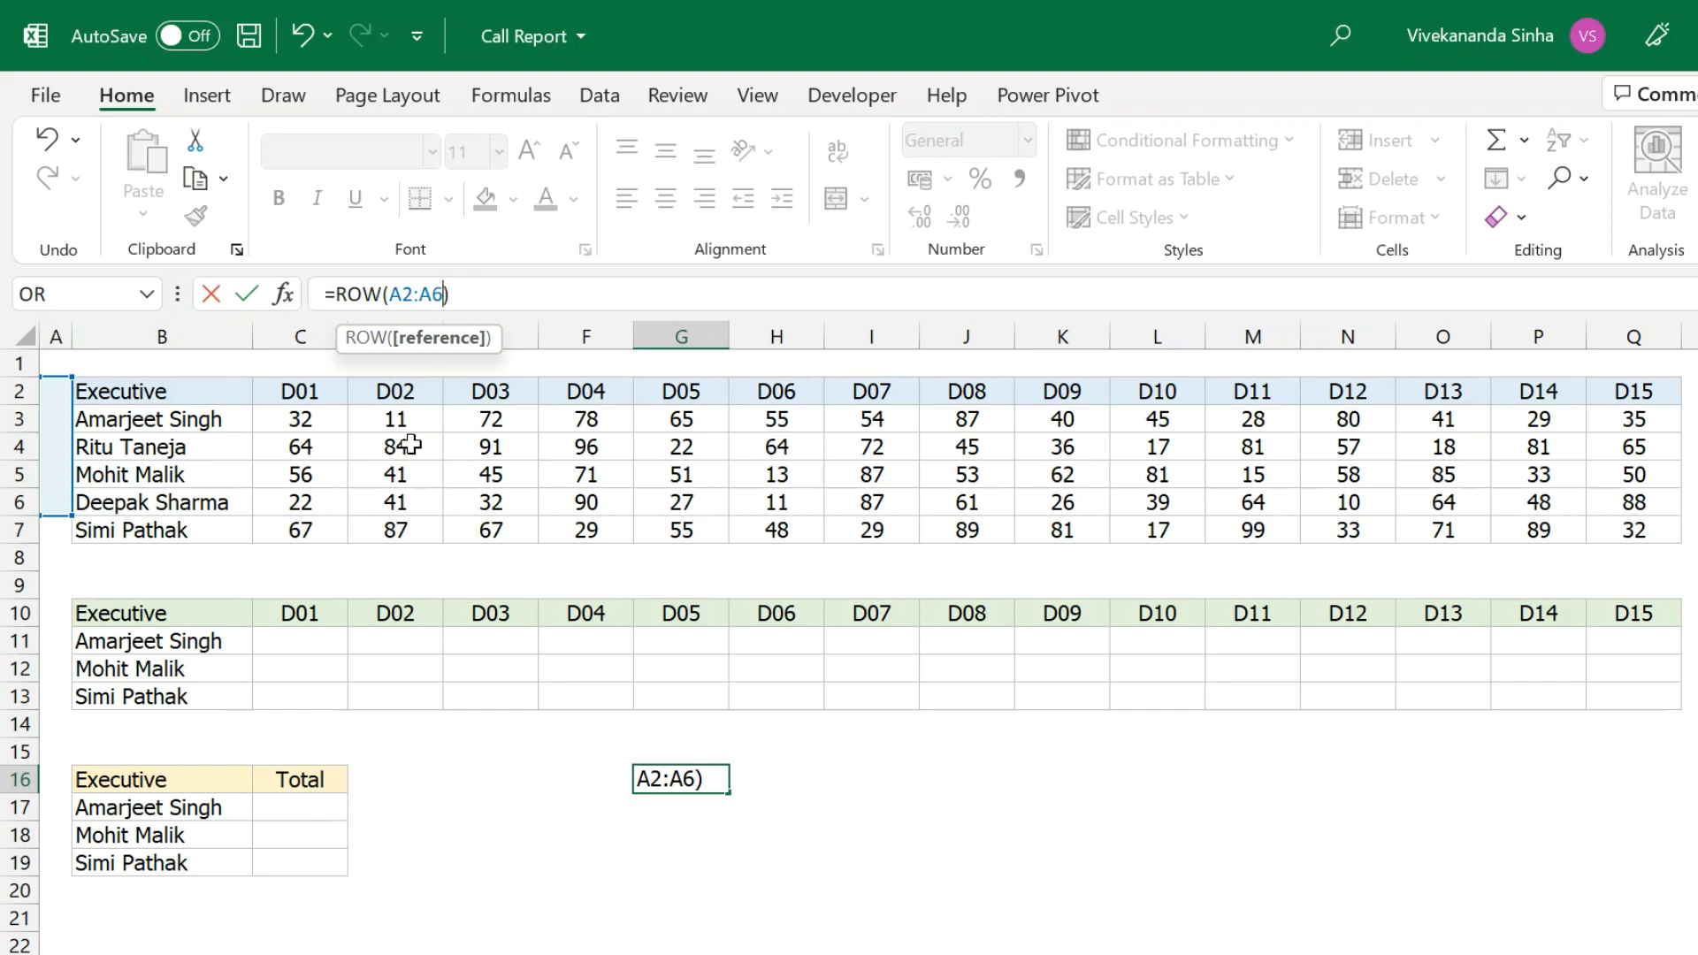
pyautogui.moveTo(334, 288); pyautogui.dragTo(586, 317)
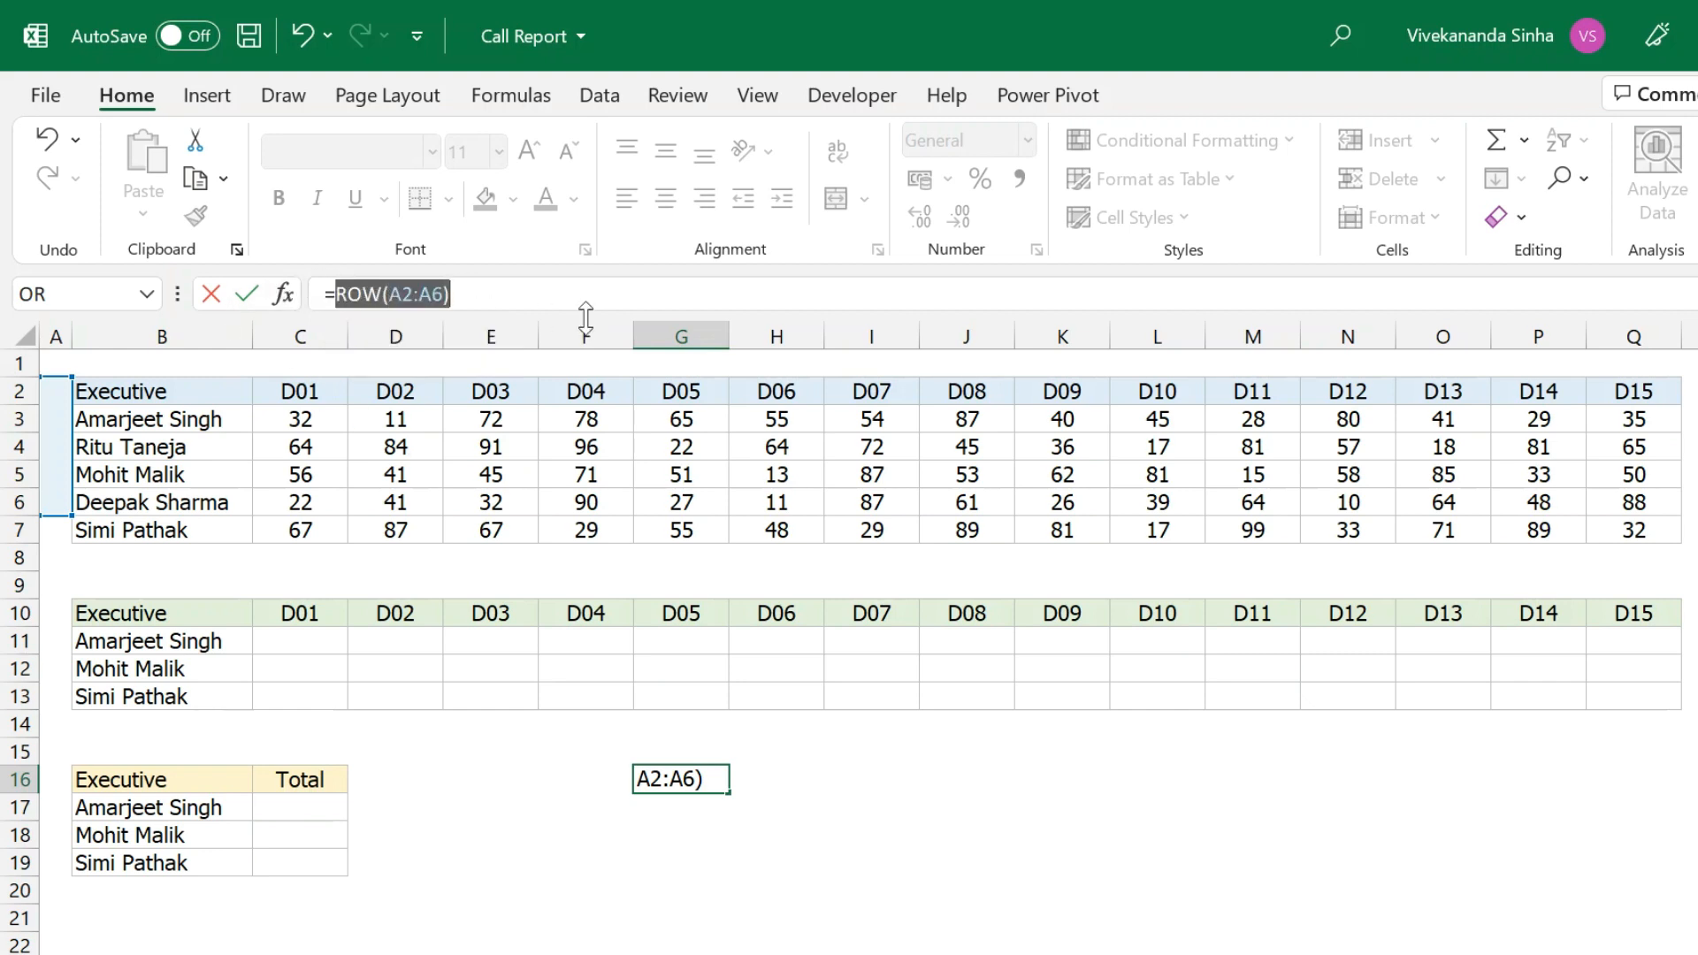
# Evaluate ROW(A2:A6) with F9 to see {2;3;4;5;6}, then discard the edit.
pyautogui.press('F9')
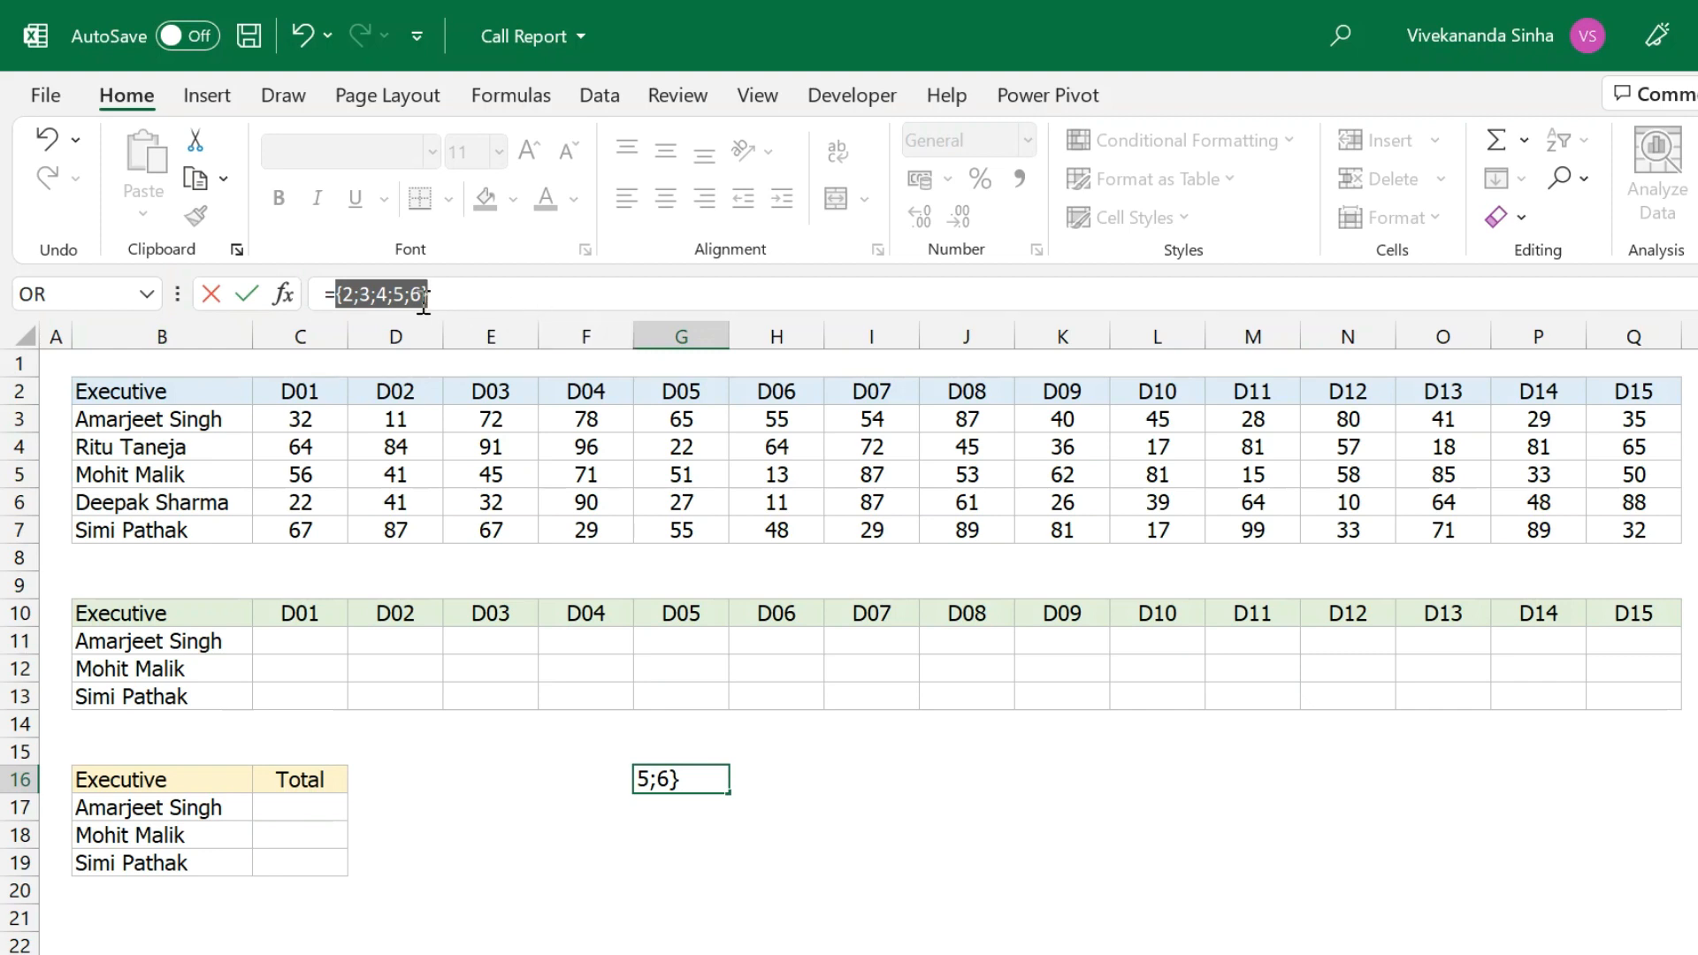
pyautogui.click(357, 297)
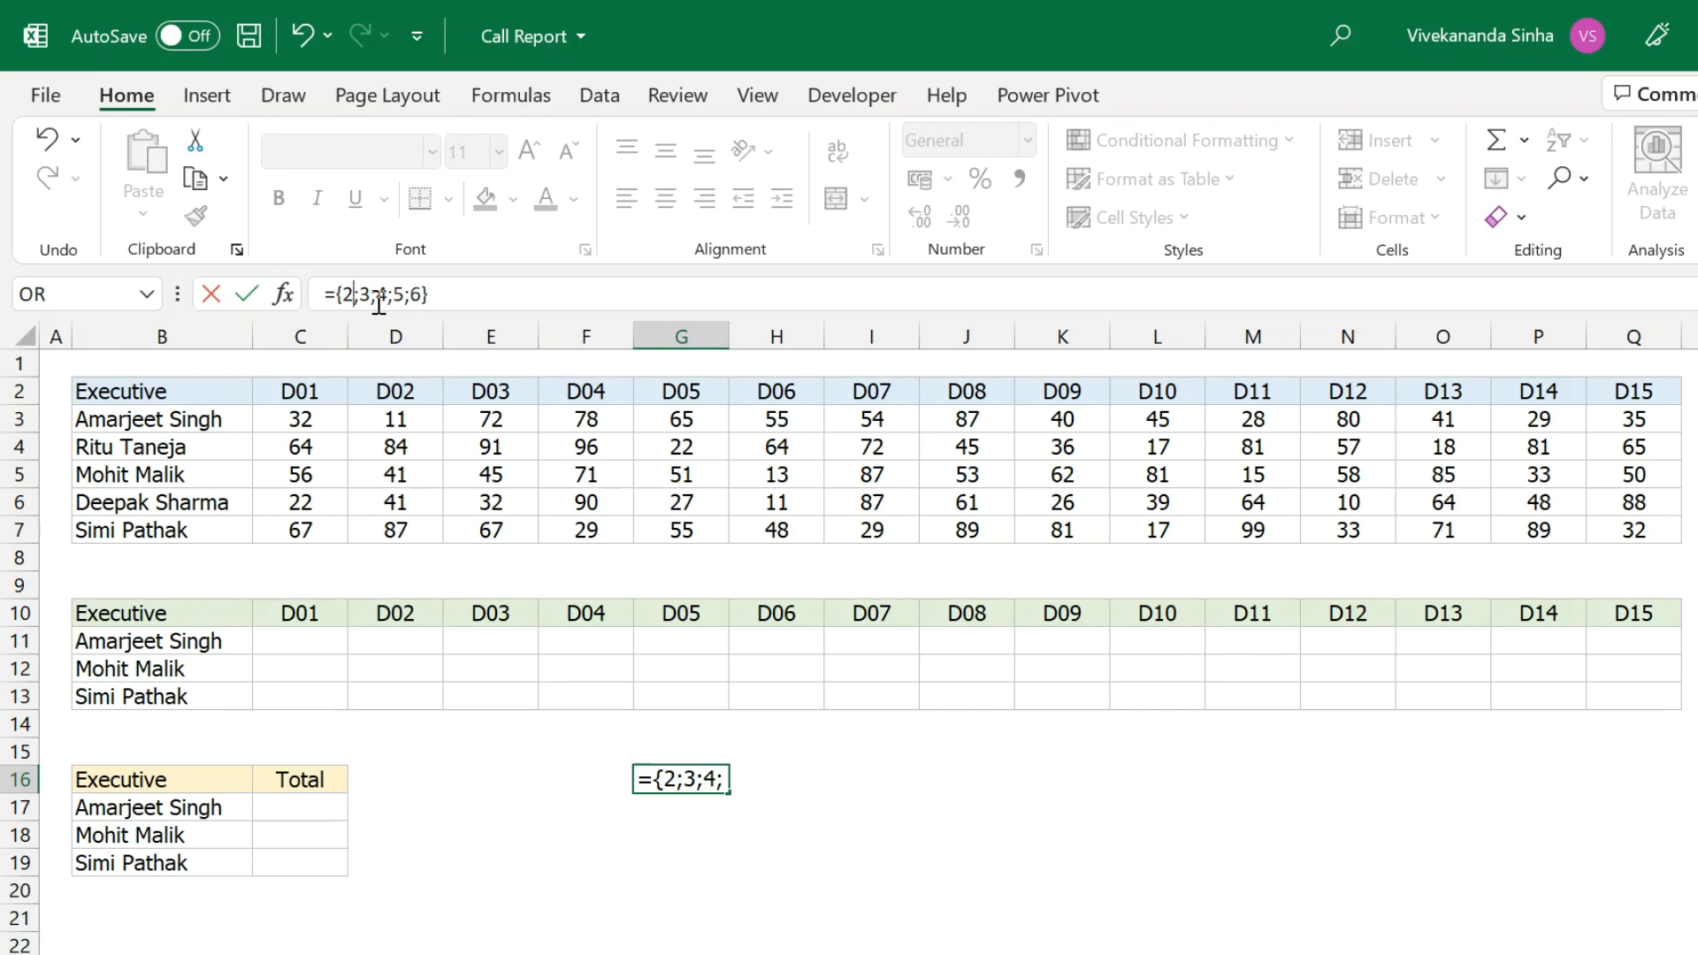
pyautogui.press('Escape')
# Mark the vertical range I16:I19 and the horizontal range J16:Q16.
pyautogui.moveTo(841, 777); pyautogui.dragTo(841, 894)
pyautogui.click(959, 775)
pyautogui.moveTo(958, 776); pyautogui.dragTo(1592, 775)
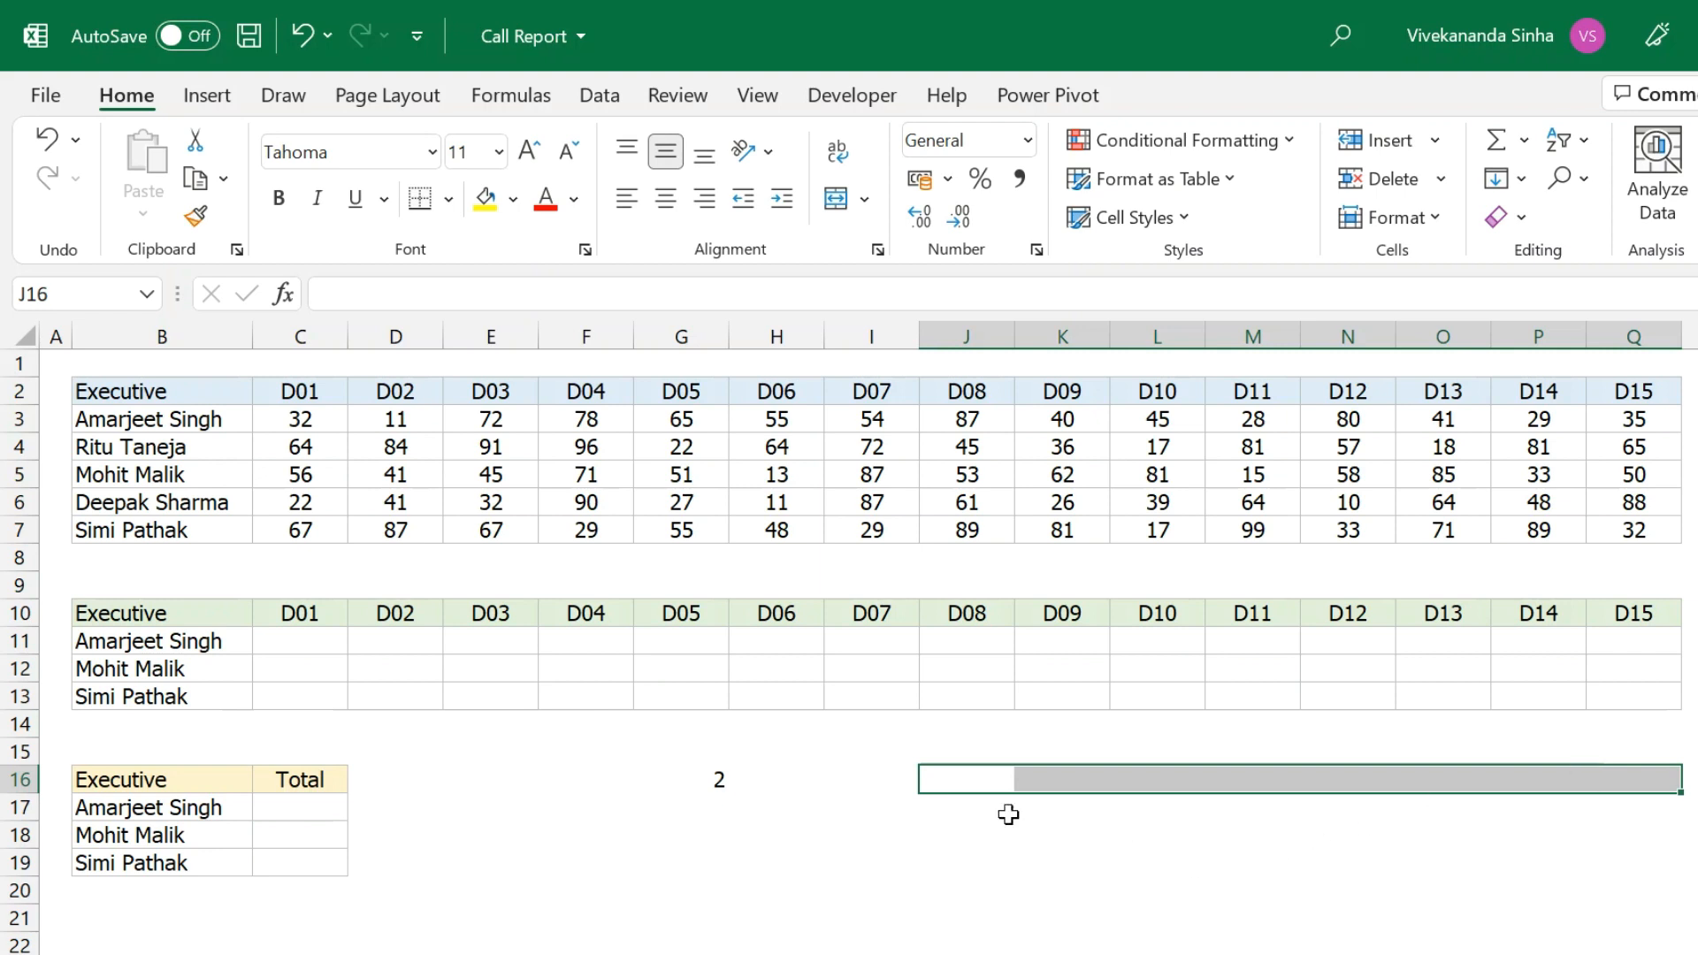
pyautogui.click(860, 781)
pyautogui.write('=column')
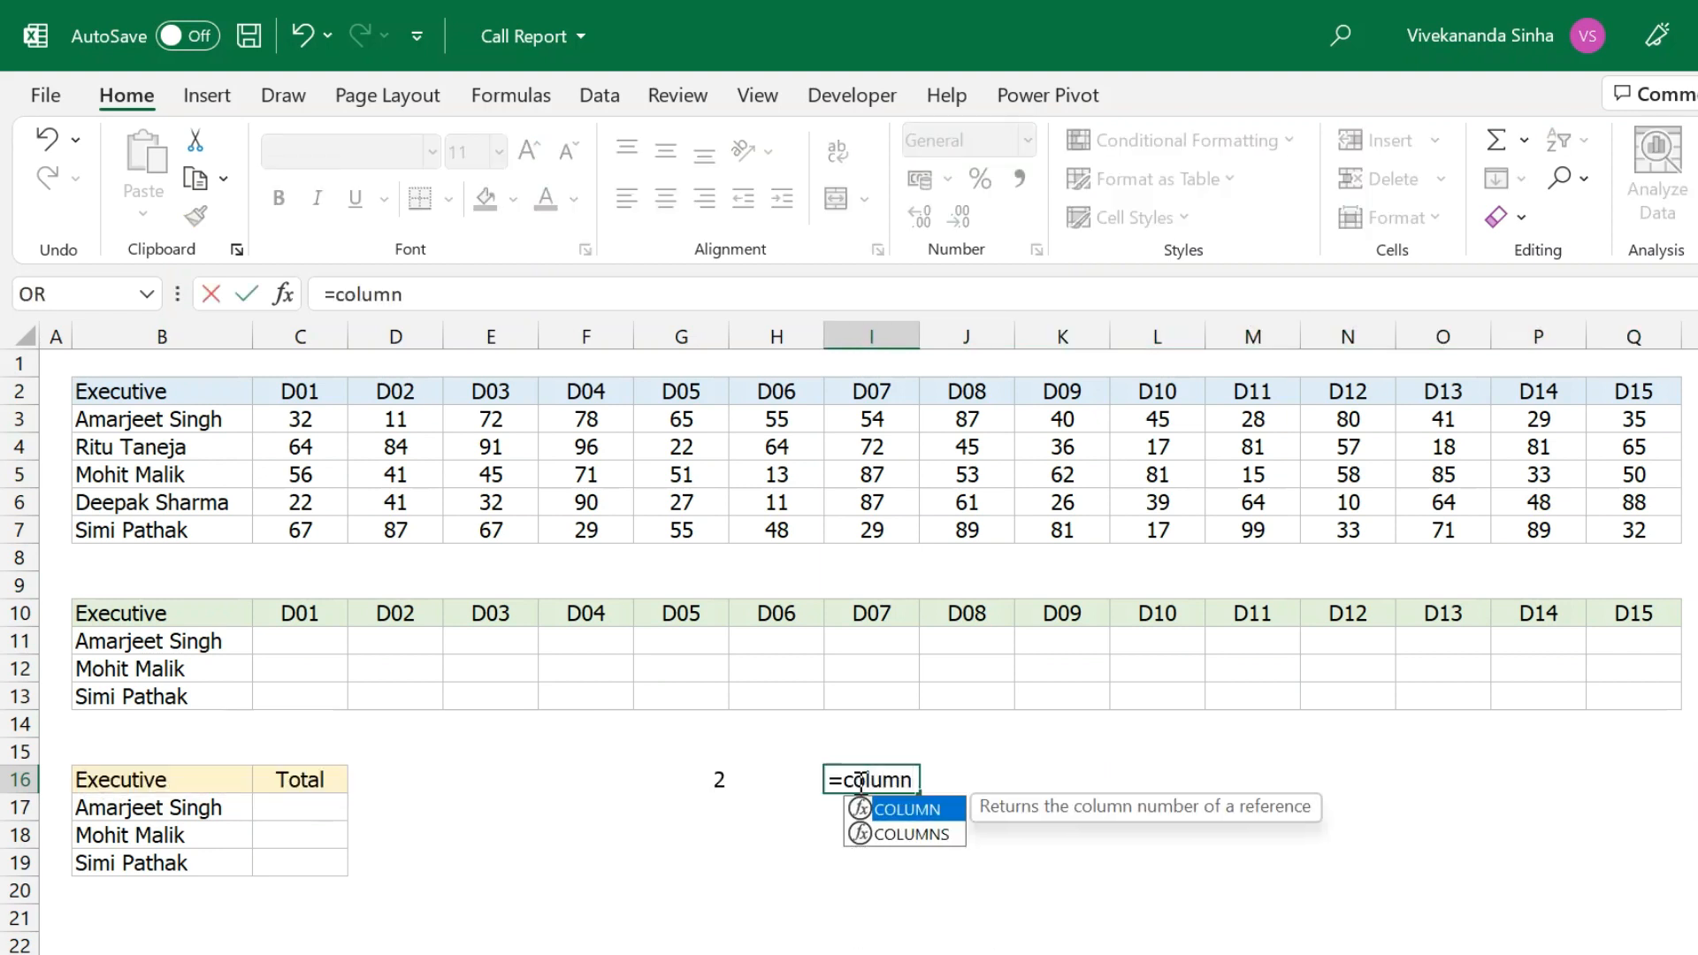
pyautogui.press('Tab')
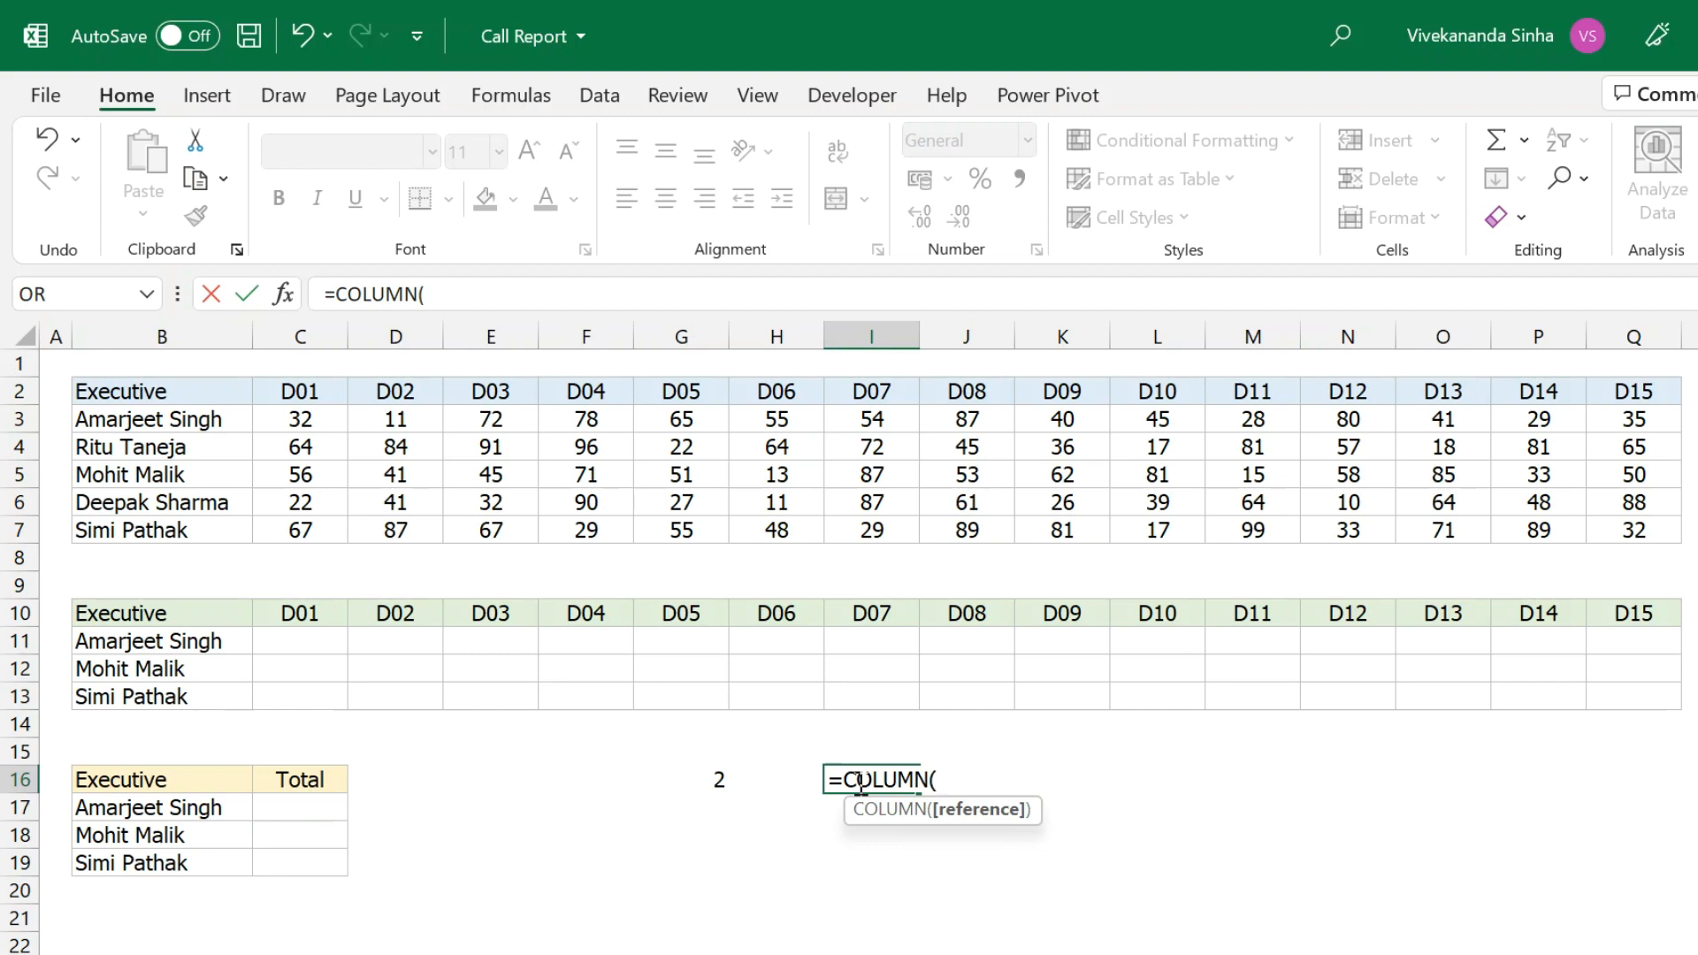
pyautogui.write('B1')
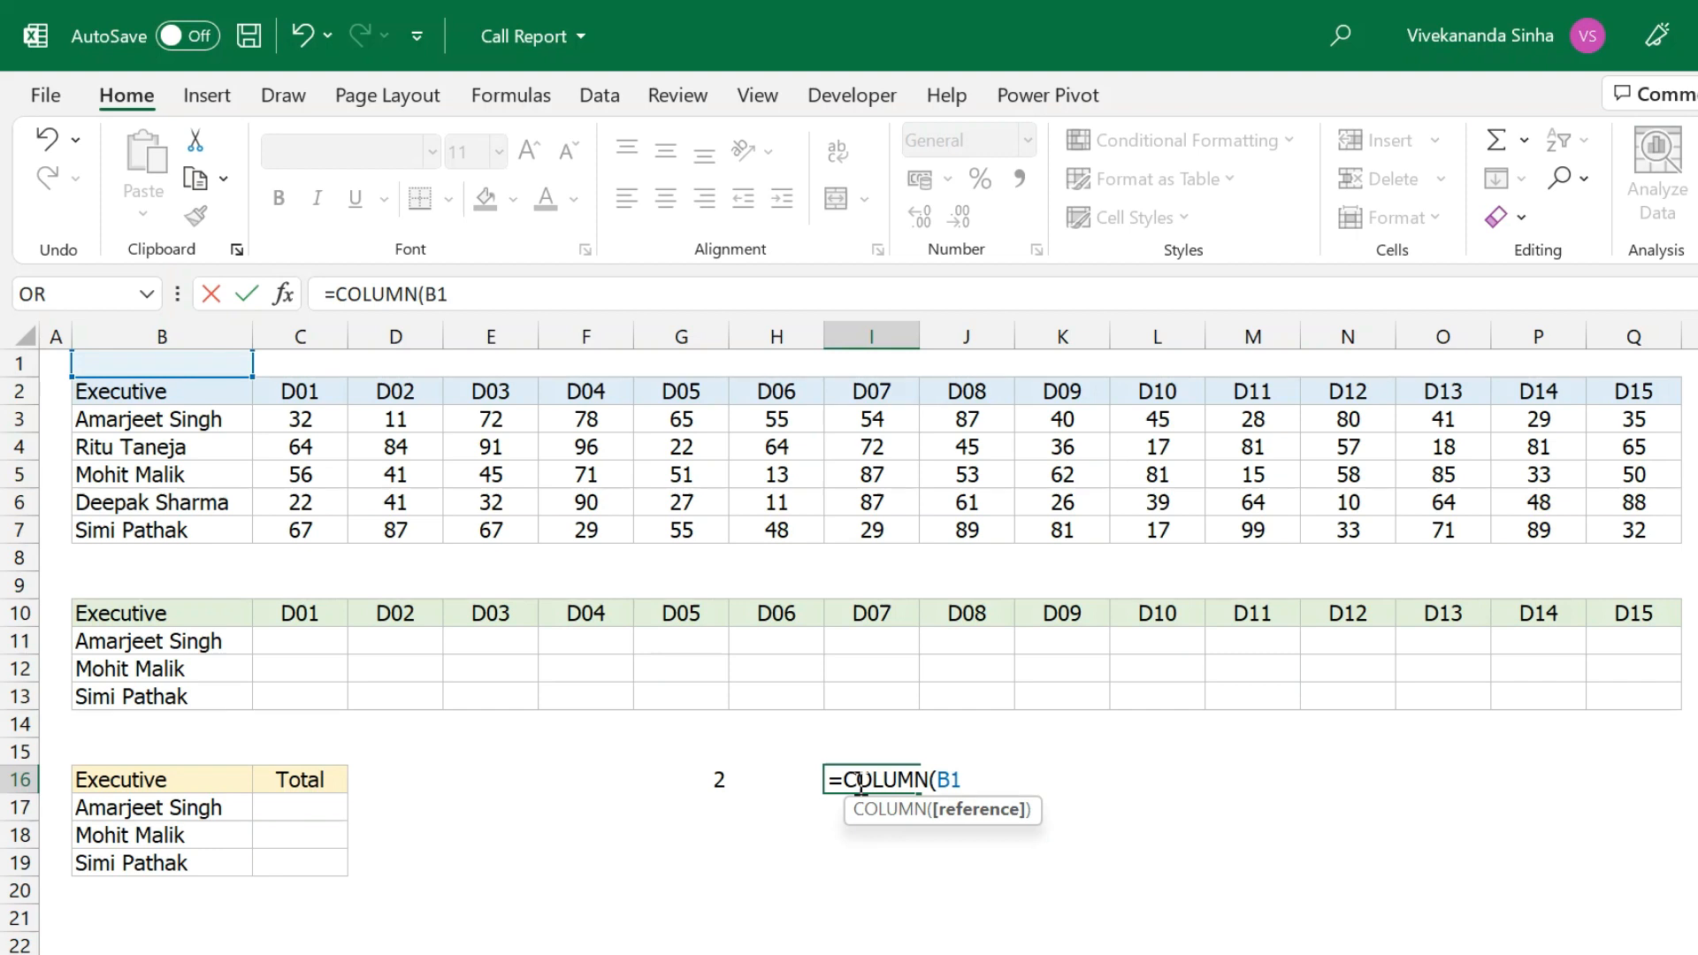
pyautogui.write(':D1)')
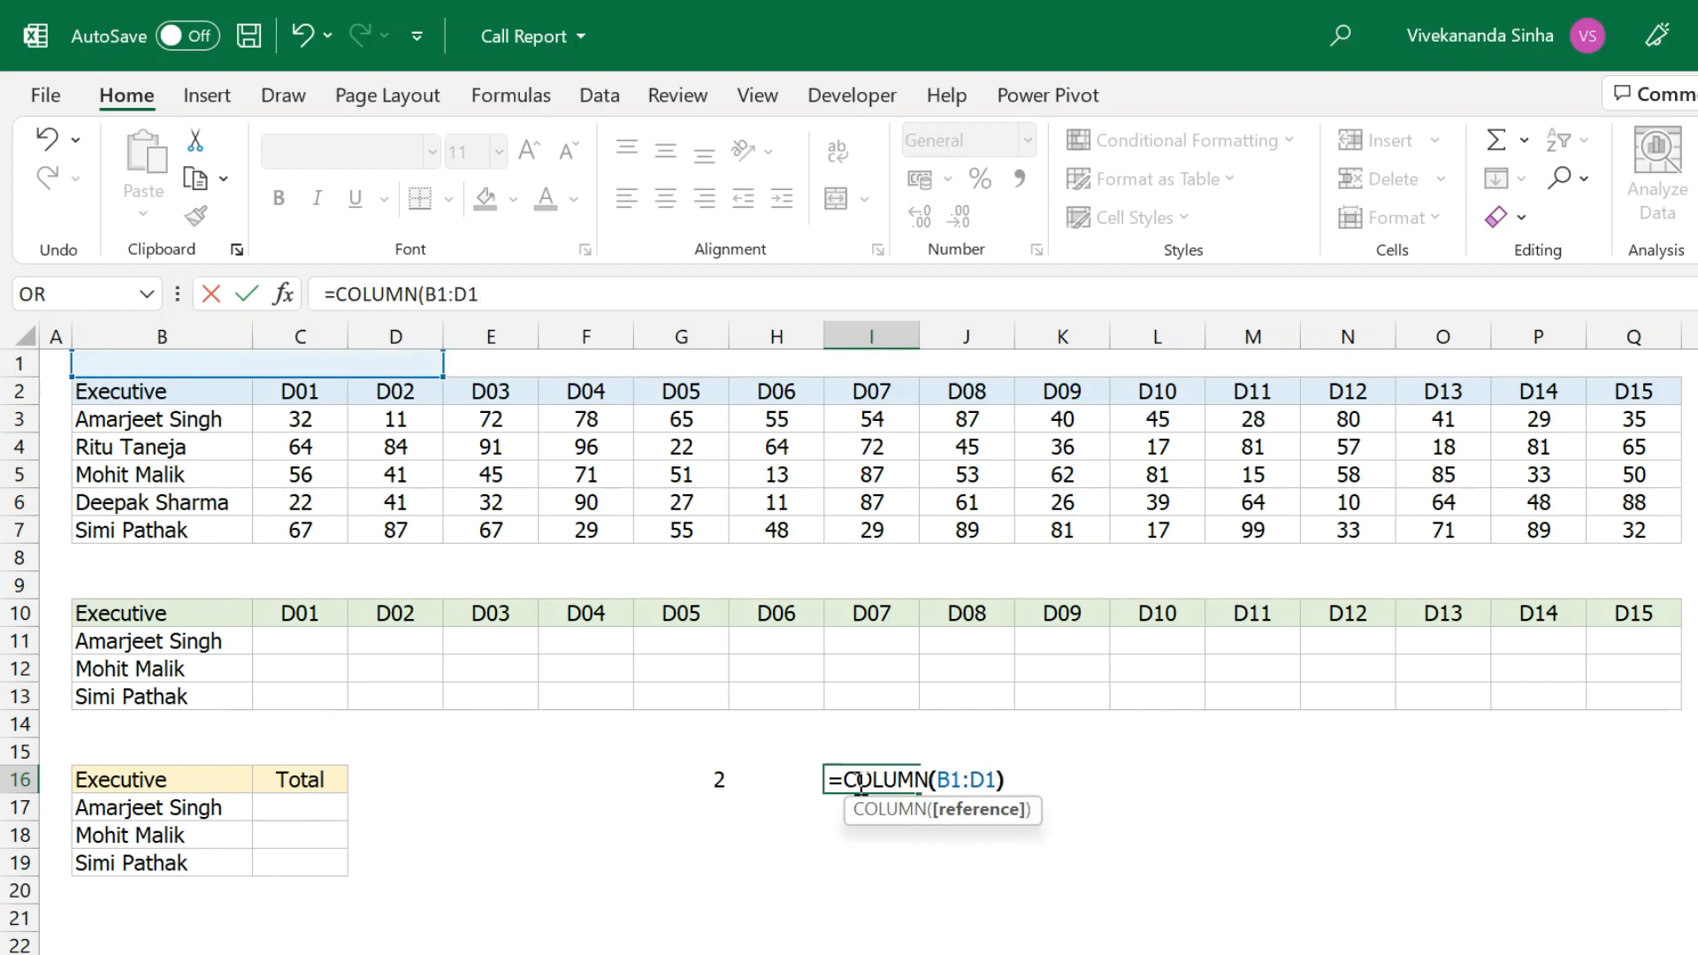
pyautogui.moveTo(336, 294); pyautogui.dragTo(639, 332)
pyautogui.press('F9')
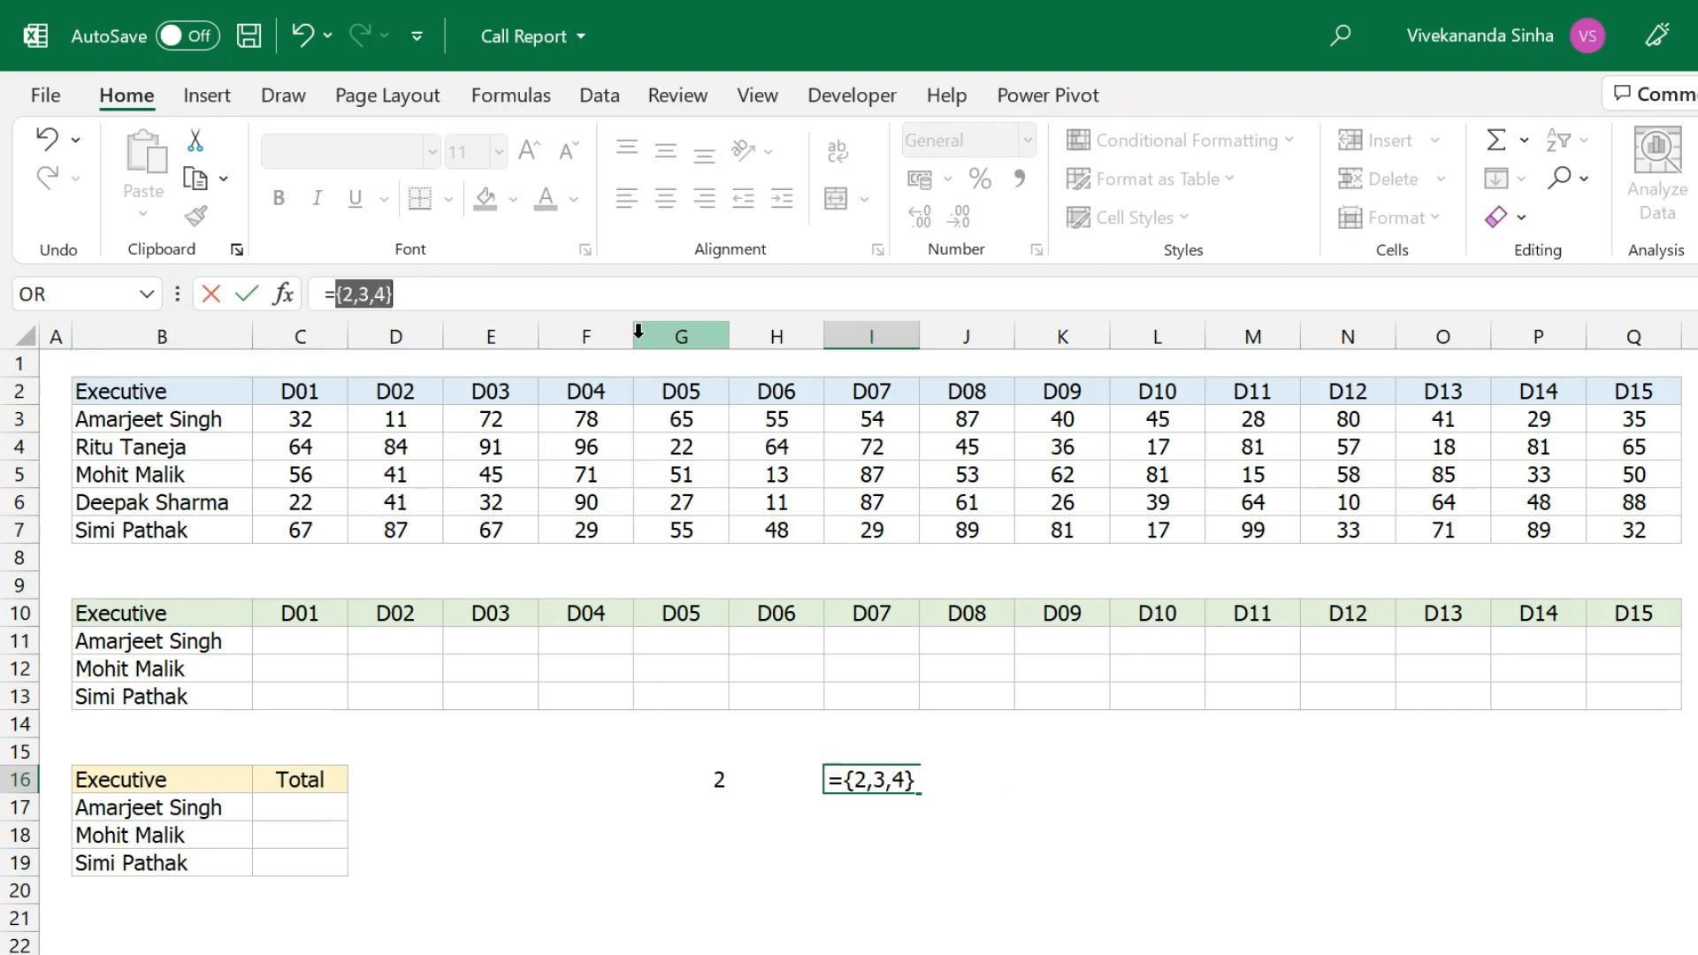
pyautogui.press('Escape')
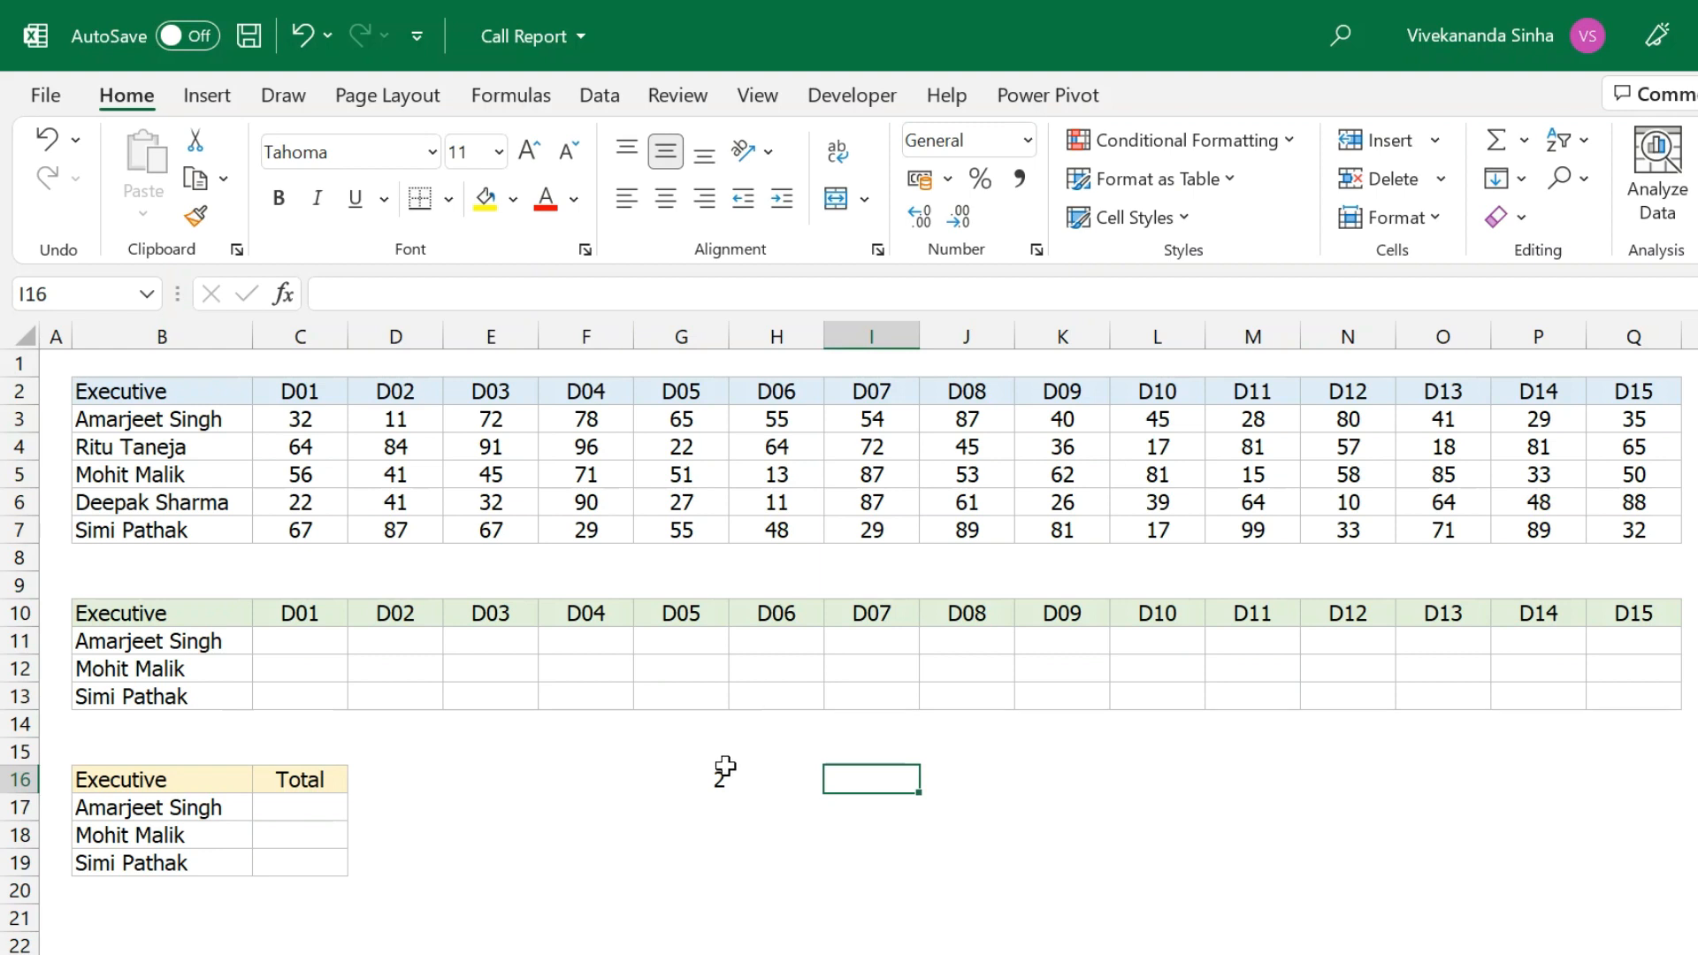
# Try the horizontal array constant ={2,3,4,5} in I16, then abandon the entry.
pyautogui.click(666, 780)
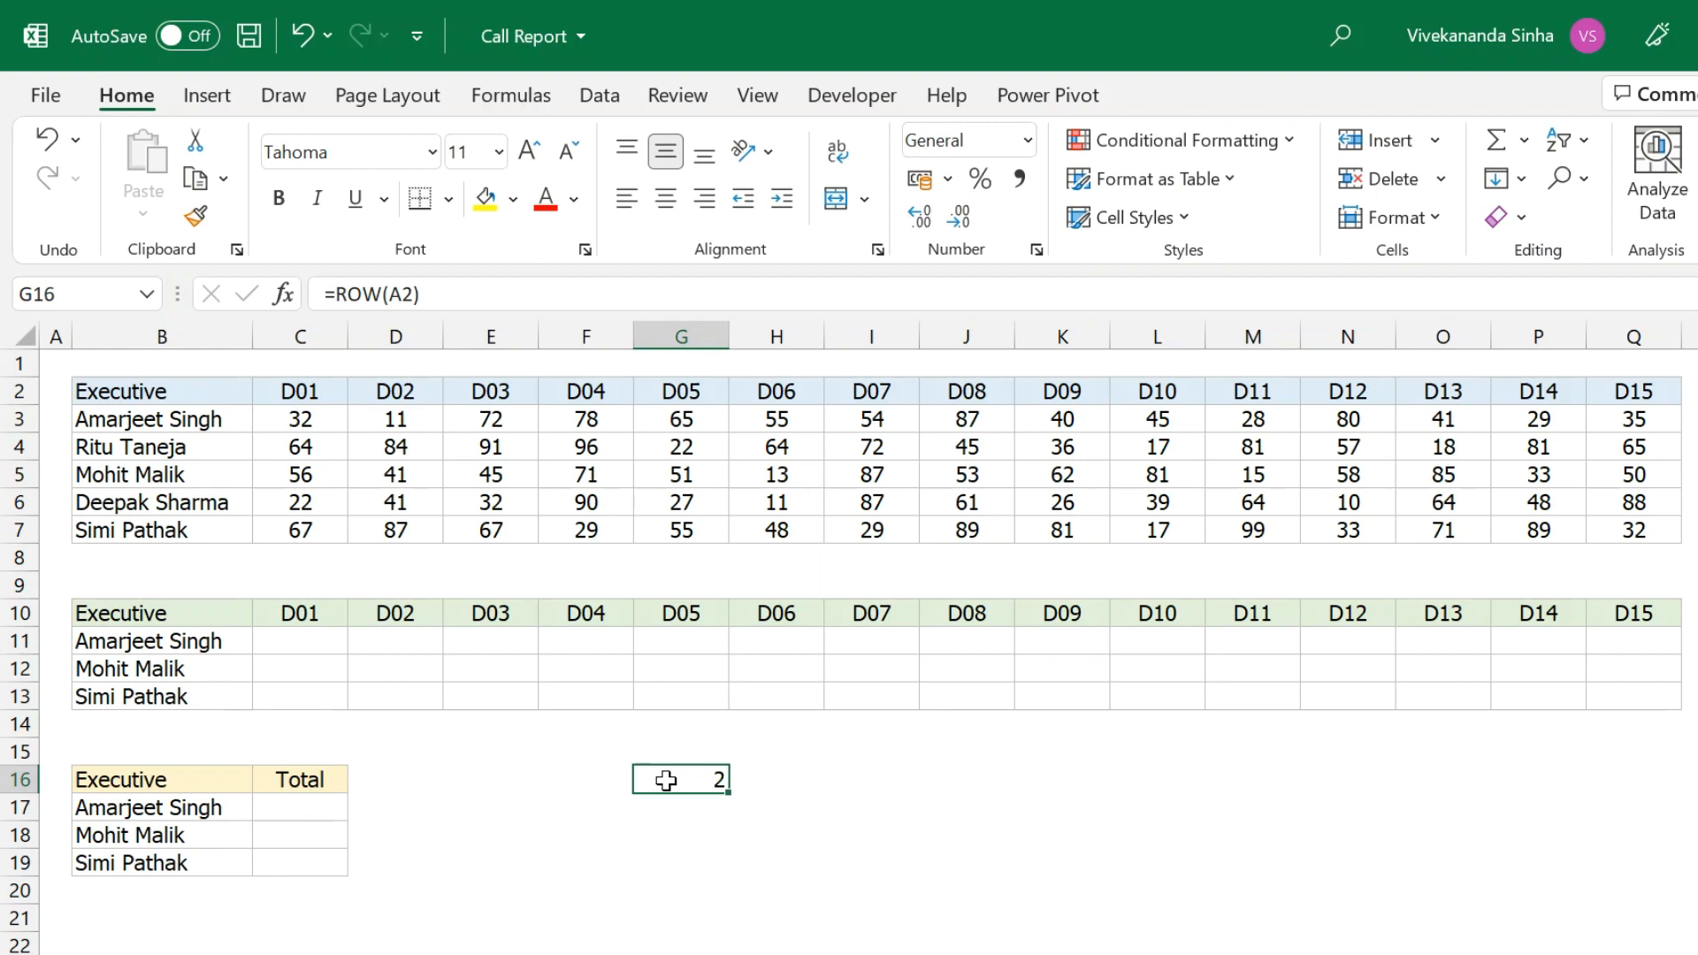
pyautogui.click(860, 778)
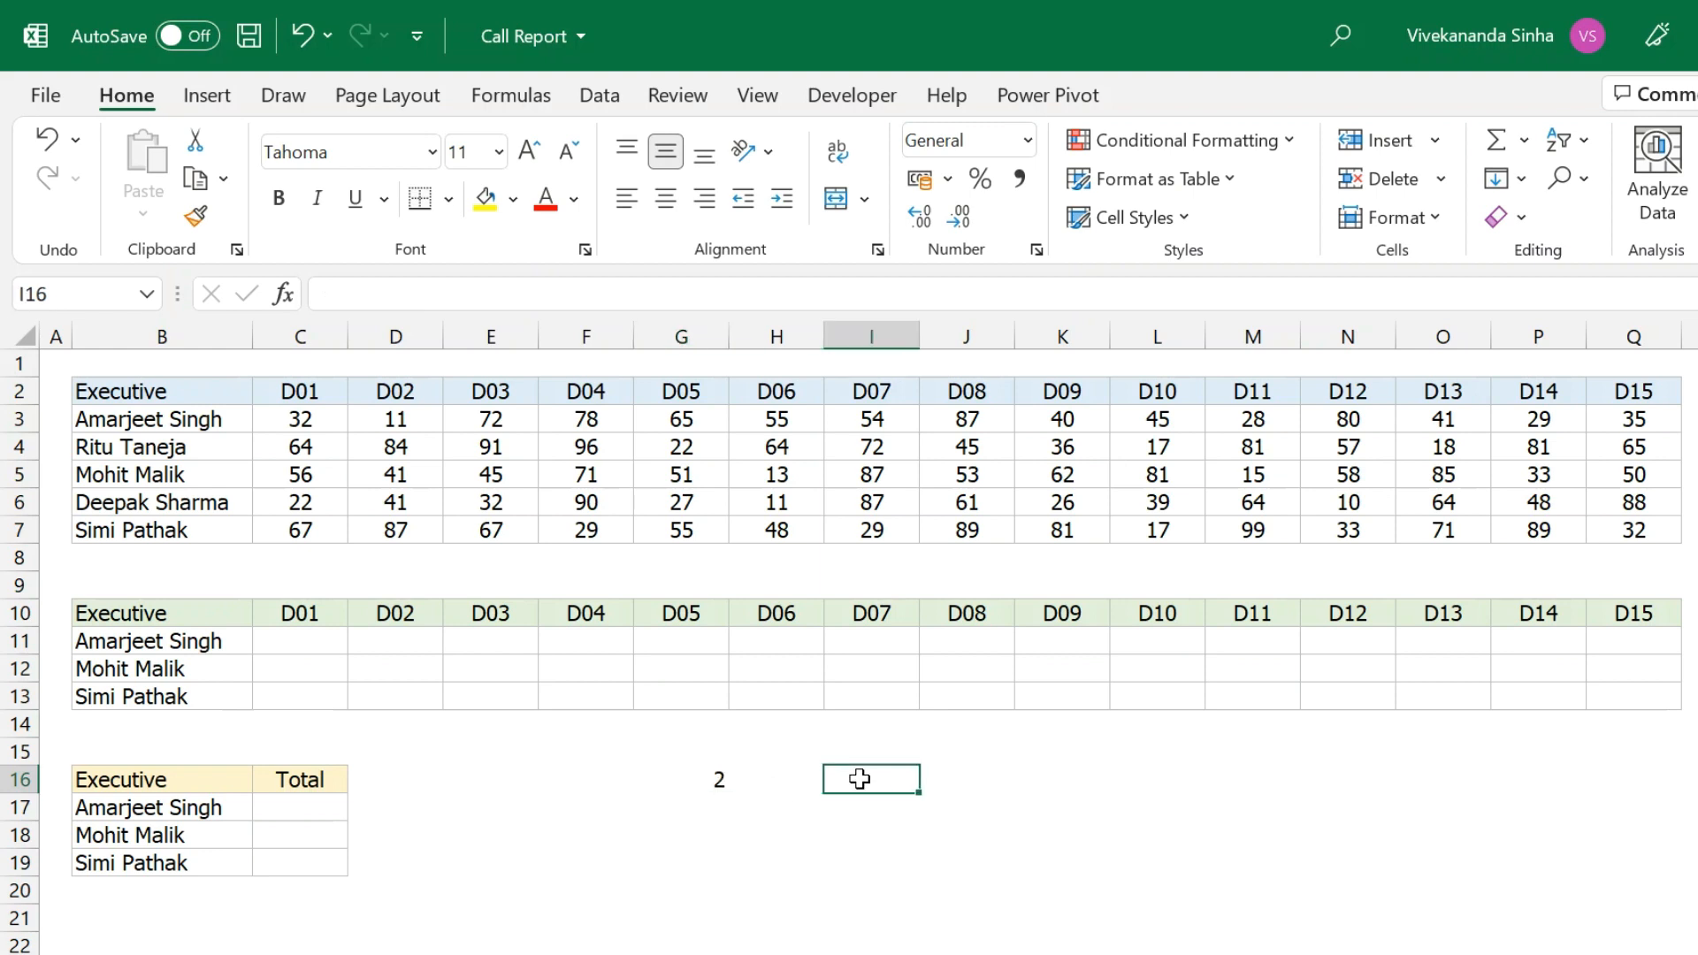
pyautogui.write('={')
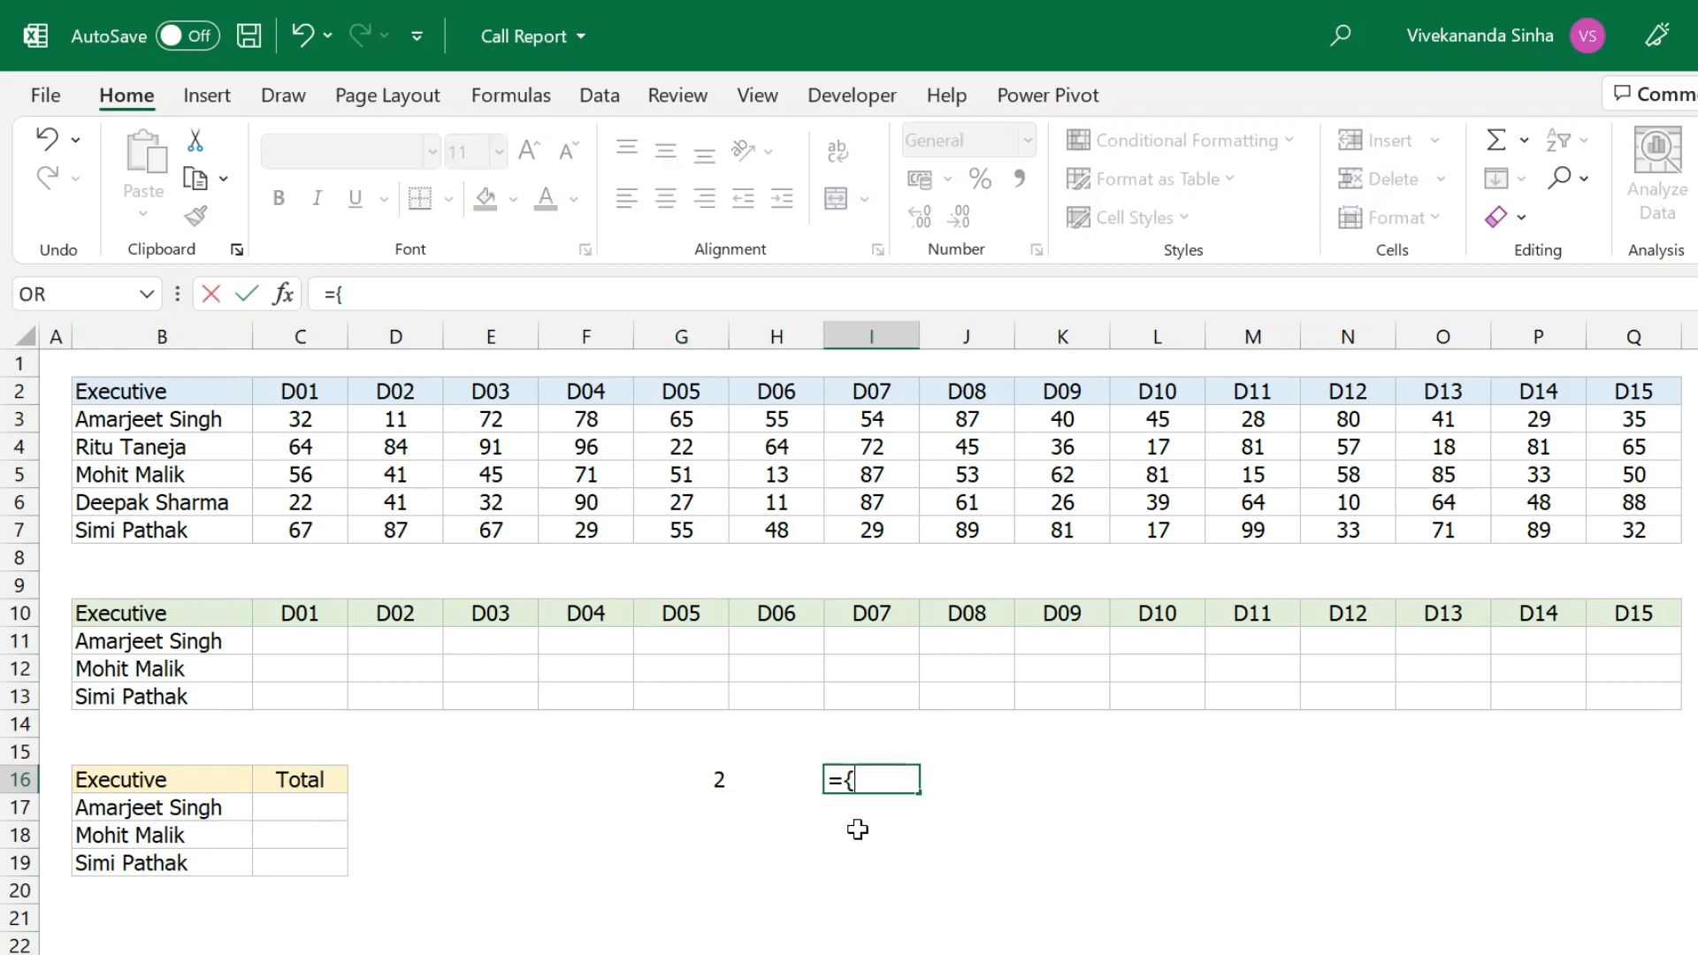
pyautogui.write('2,3,4,5}')
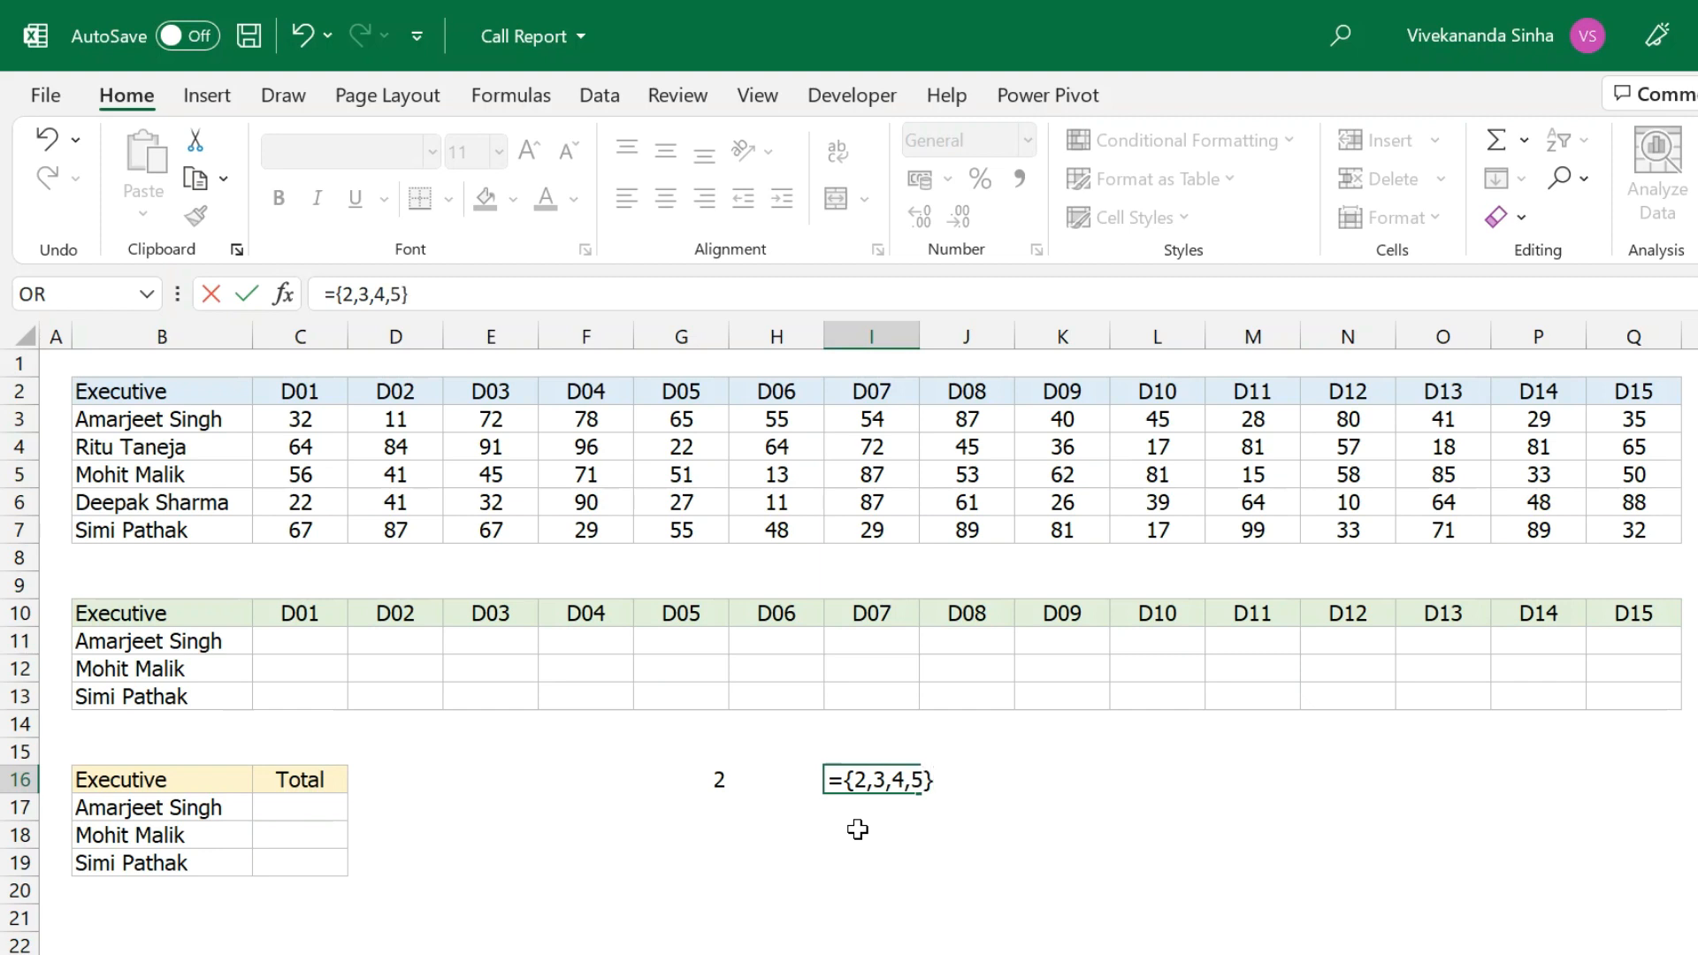
pyautogui.press('Escape')
# Extend G16's ROW formula reference to A2:A5.
pyautogui.click(704, 775)
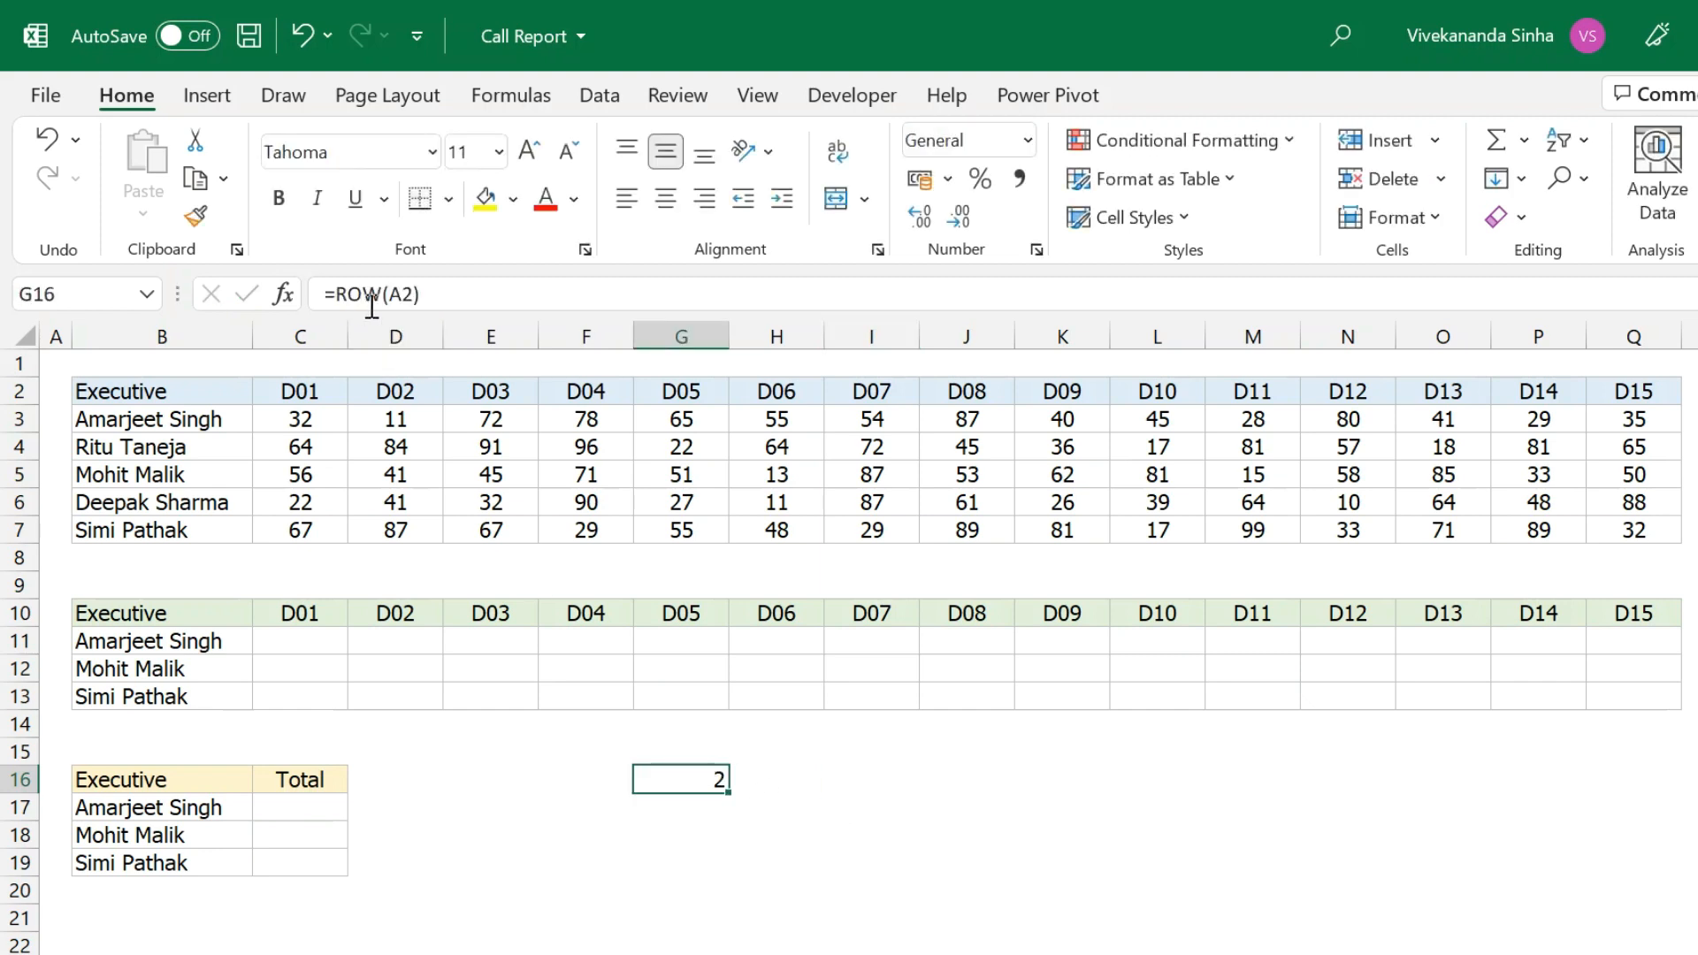
pyautogui.click(410, 299)
pyautogui.write(':A5')
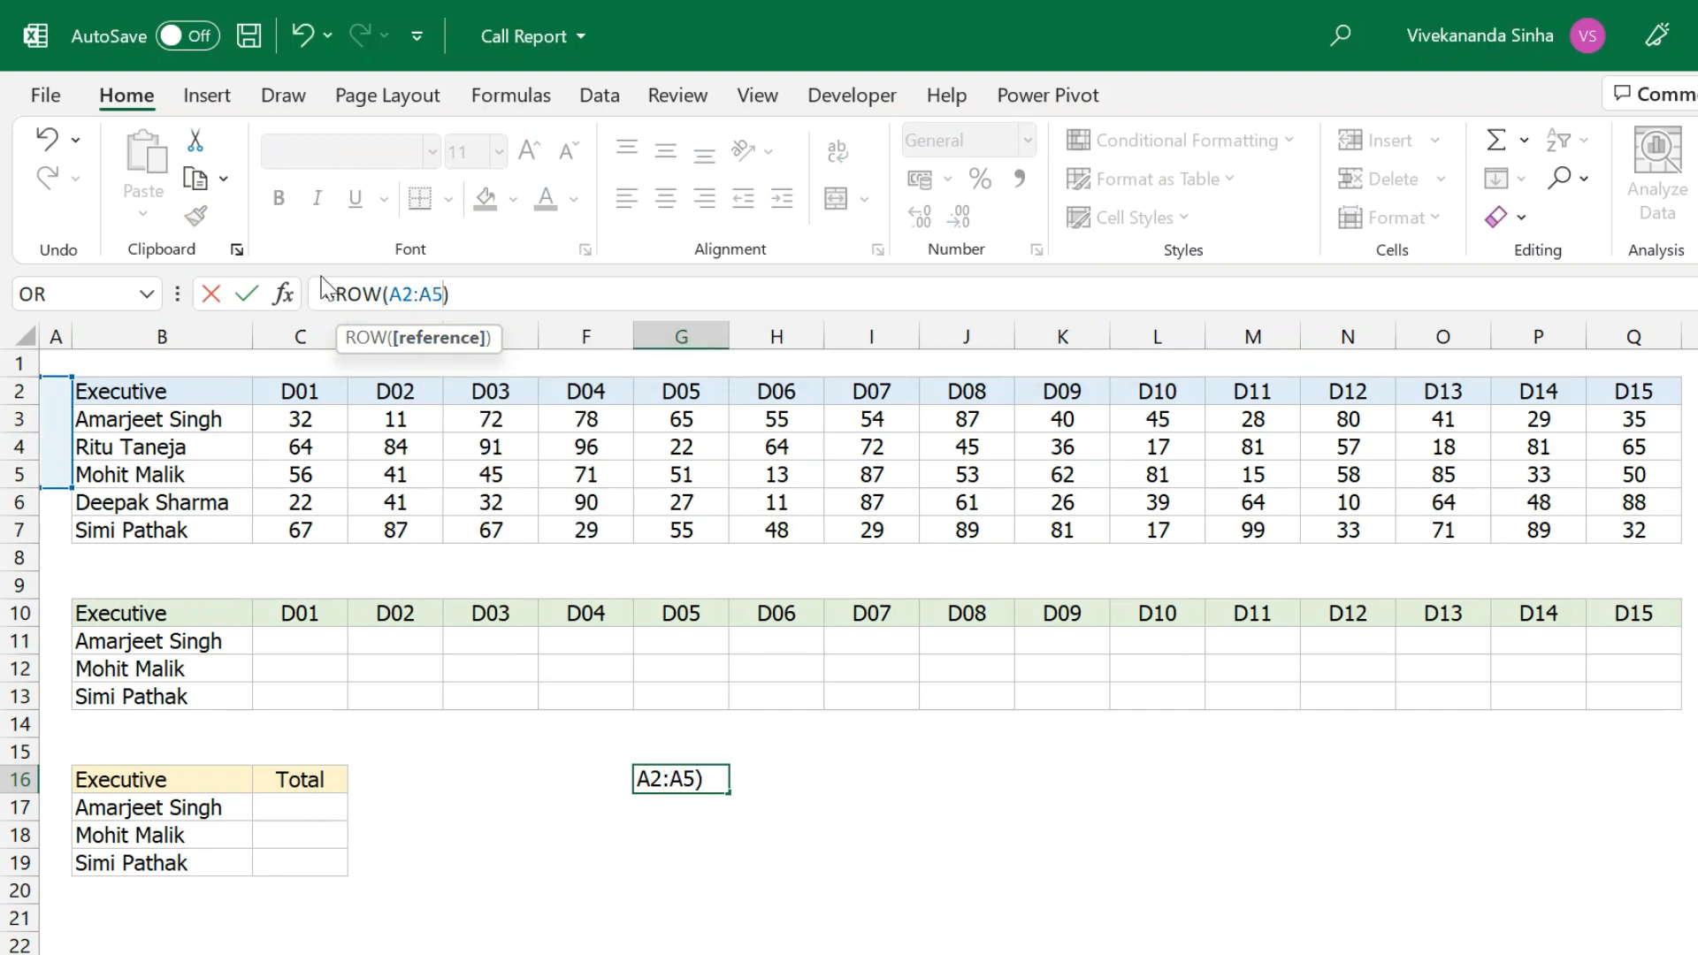
# Evaluate ROW(A2:A5) with F9 to preview its array, then undo the evaluation.
pyautogui.moveTo(335, 294); pyautogui.dragTo(603, 291)
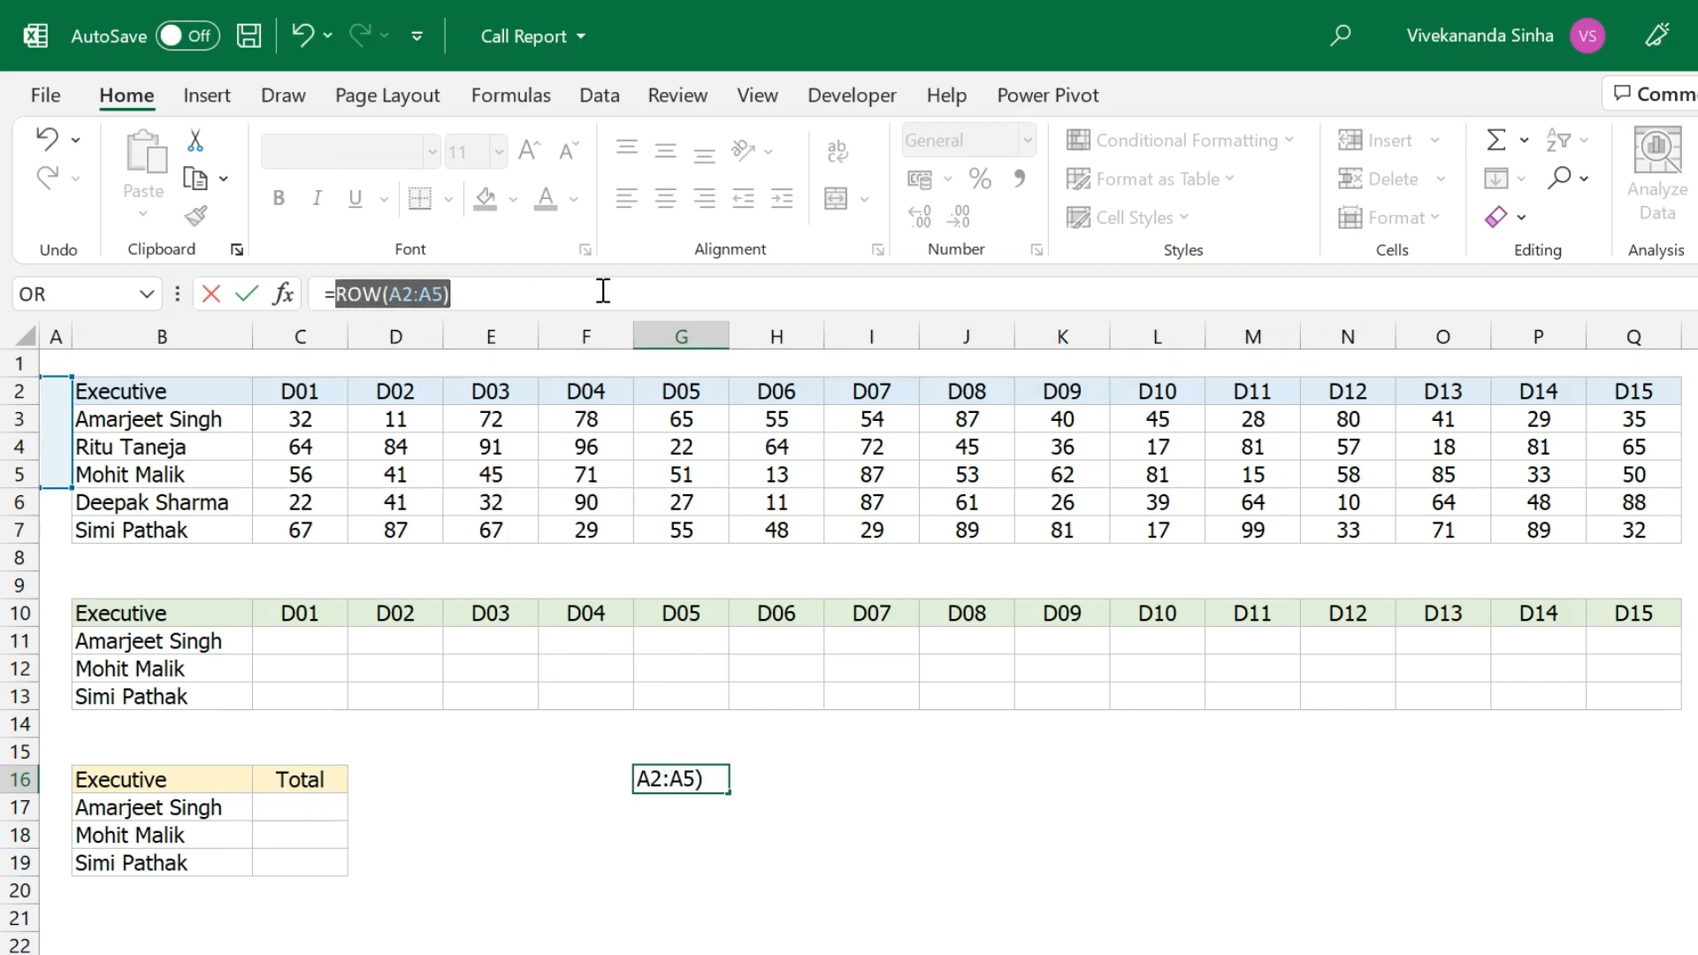
pyautogui.press('F9')
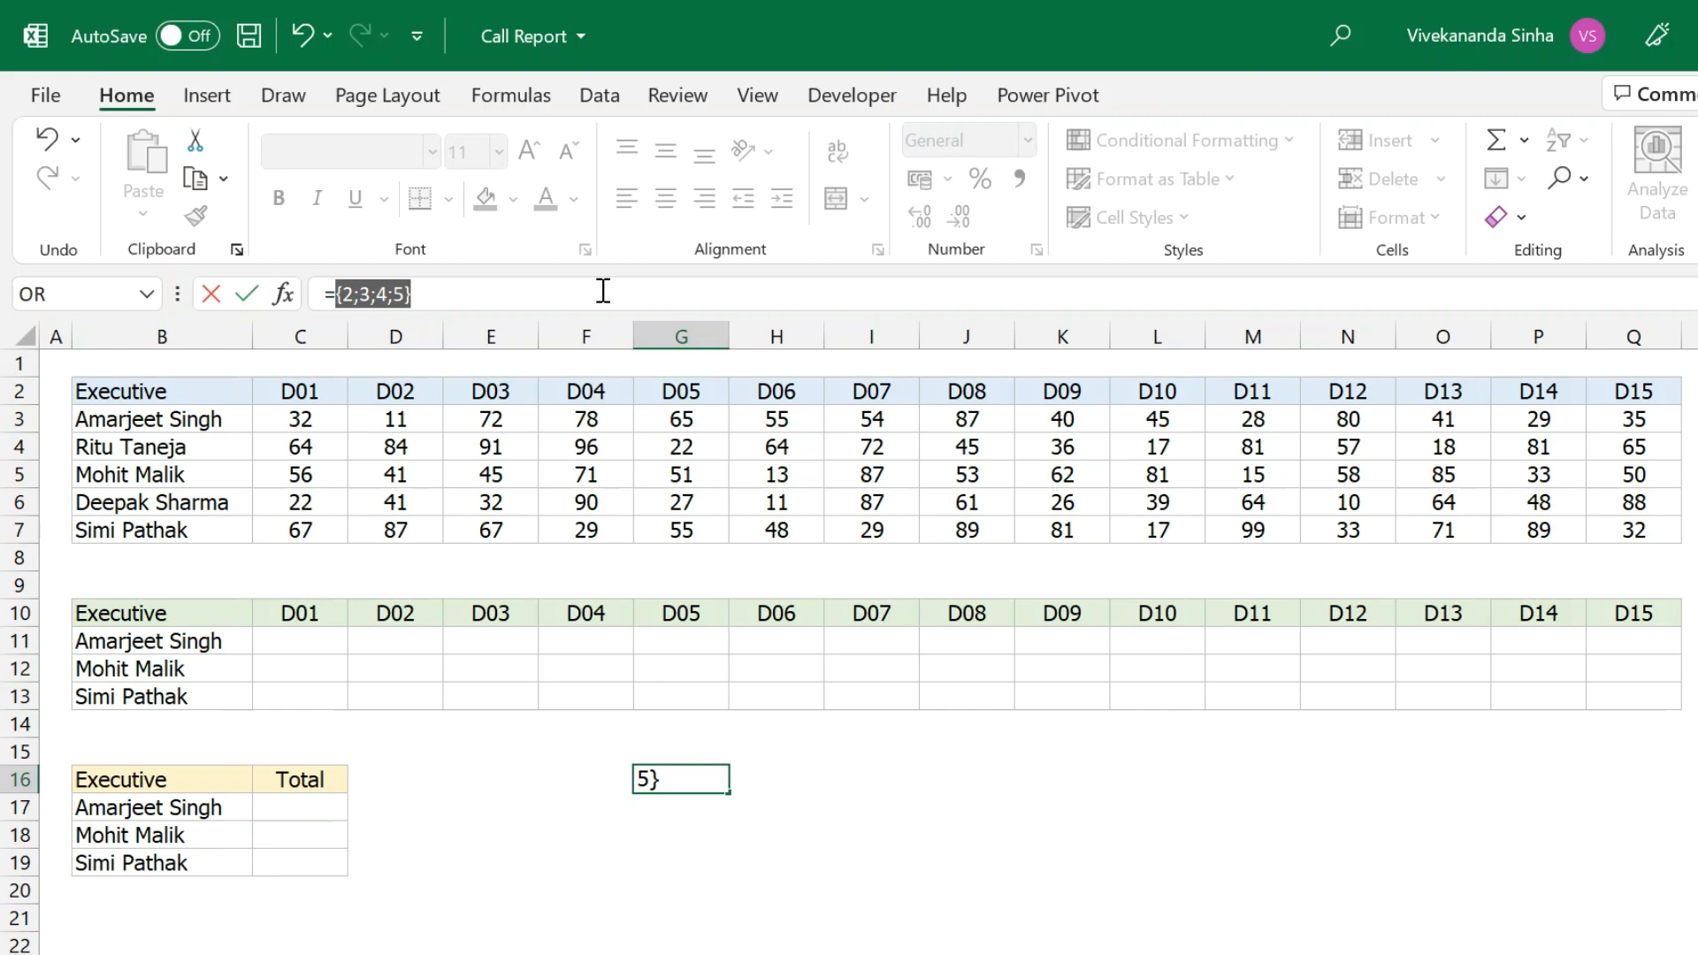
pyautogui.hotkey('ctrl', 'z')
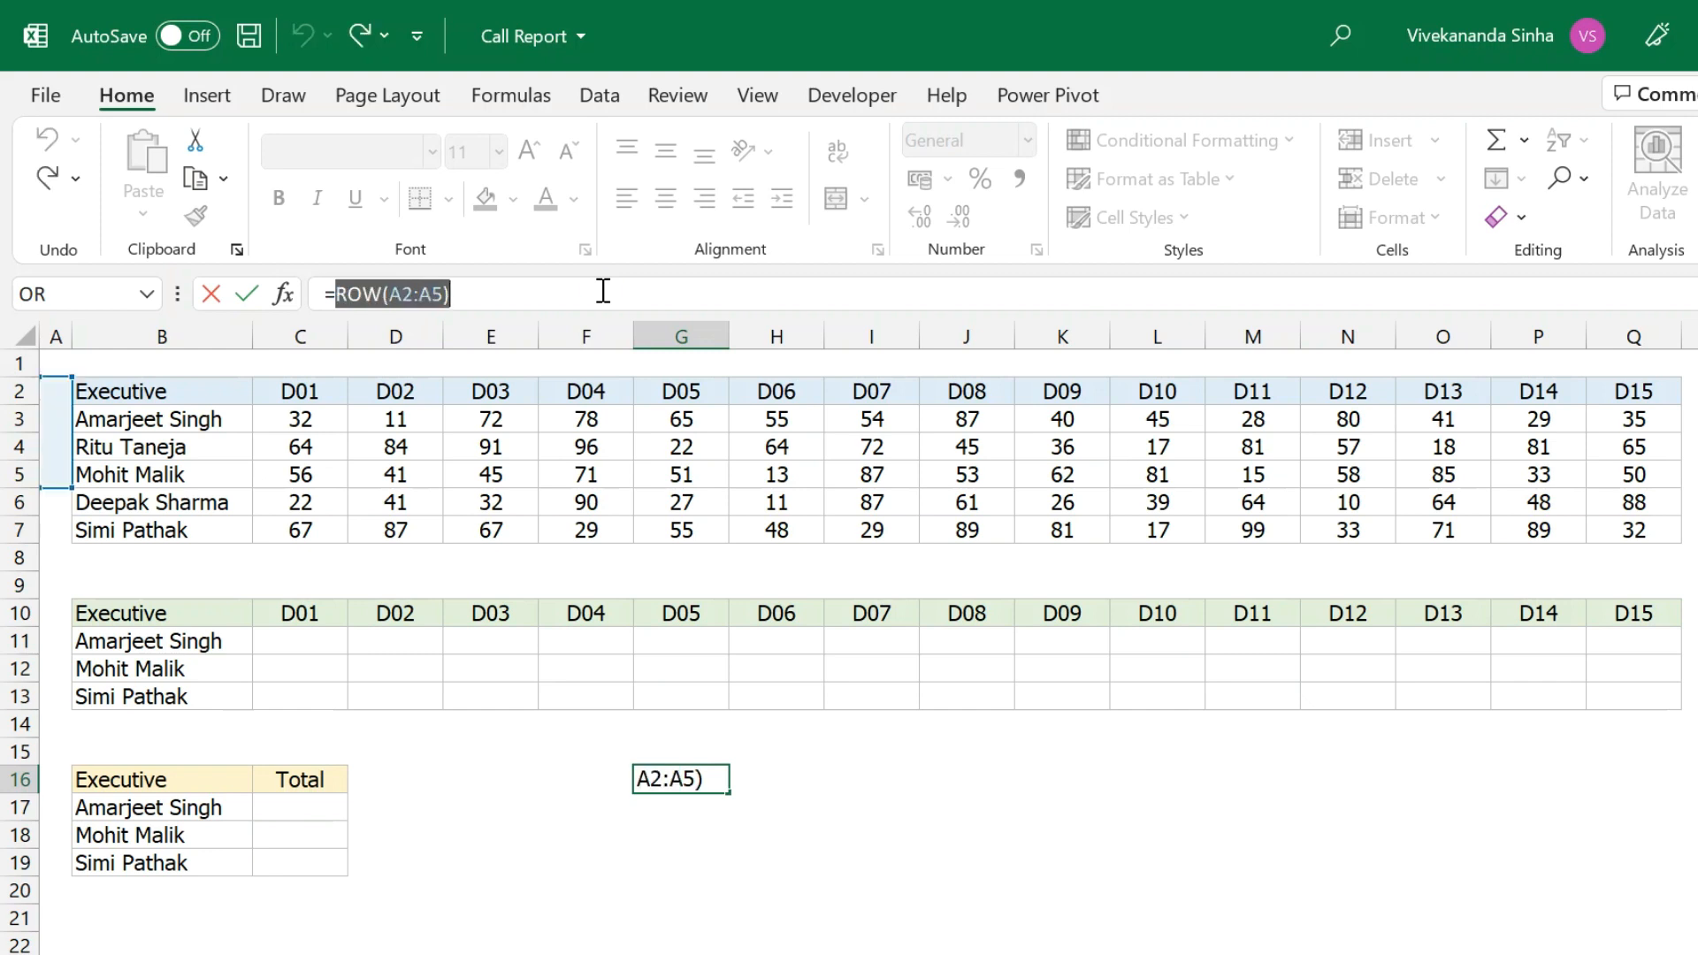
# Wrap it as TRANSPOSE(ROW(A2:A5)), preview {2,3,4,5} with F9, then discard the edit.
pyautogui.click(335, 293)
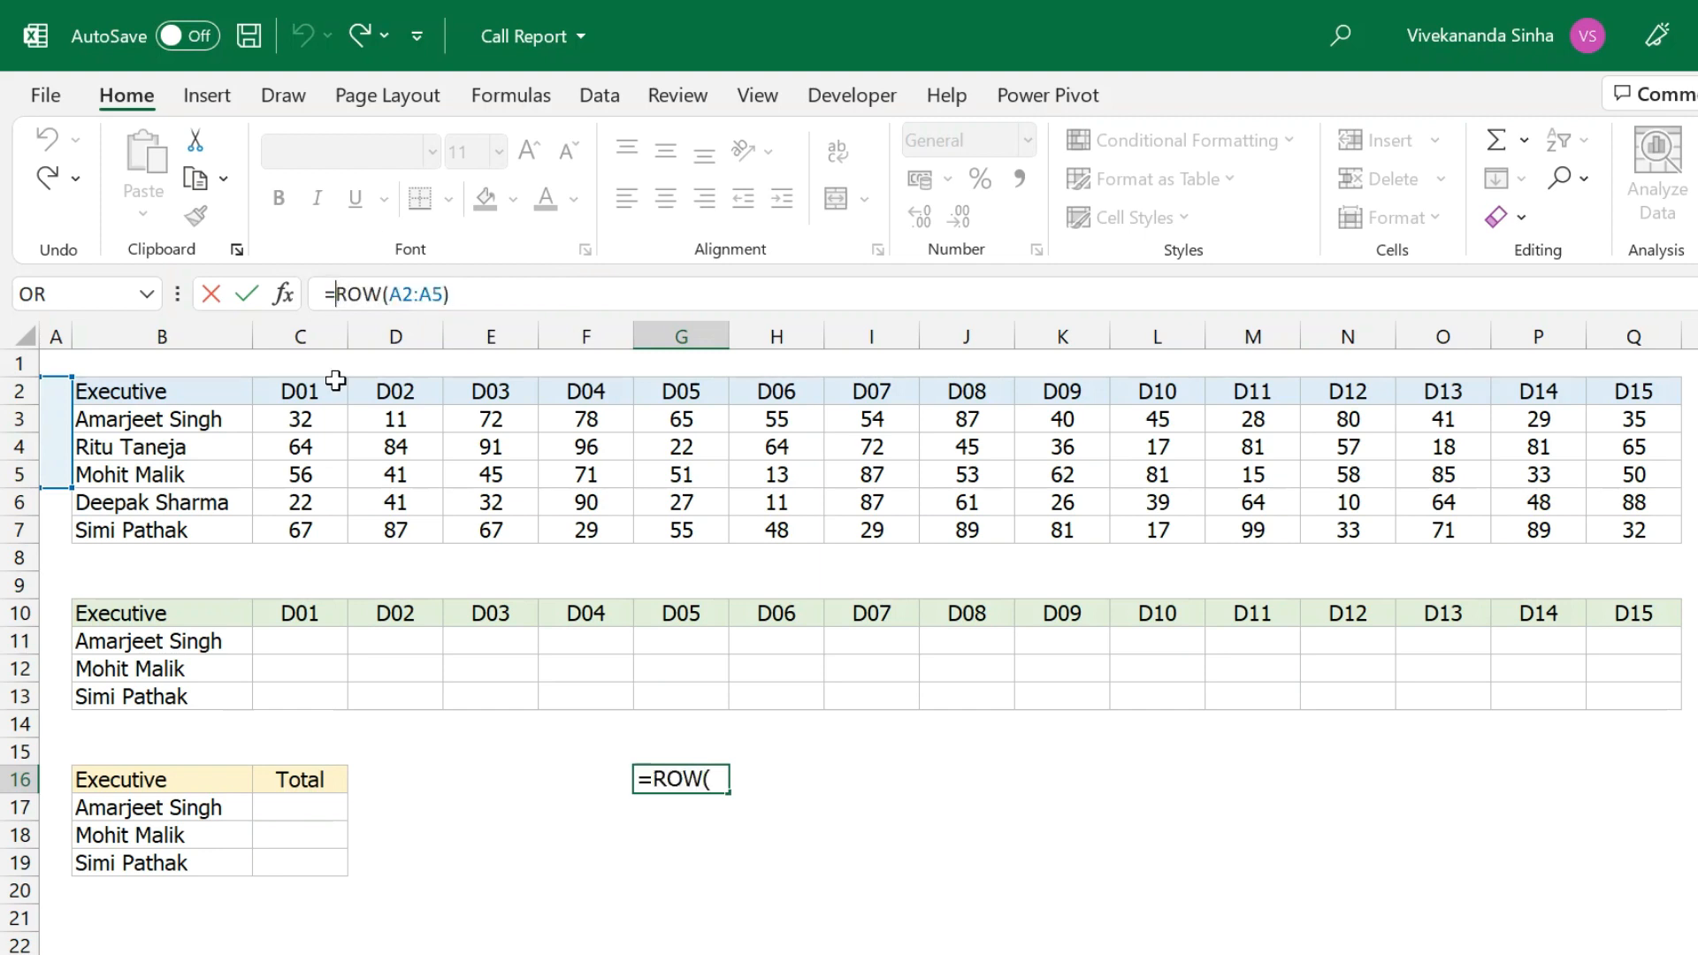
pyautogui.write('tra')
pyautogui.press('Tab')
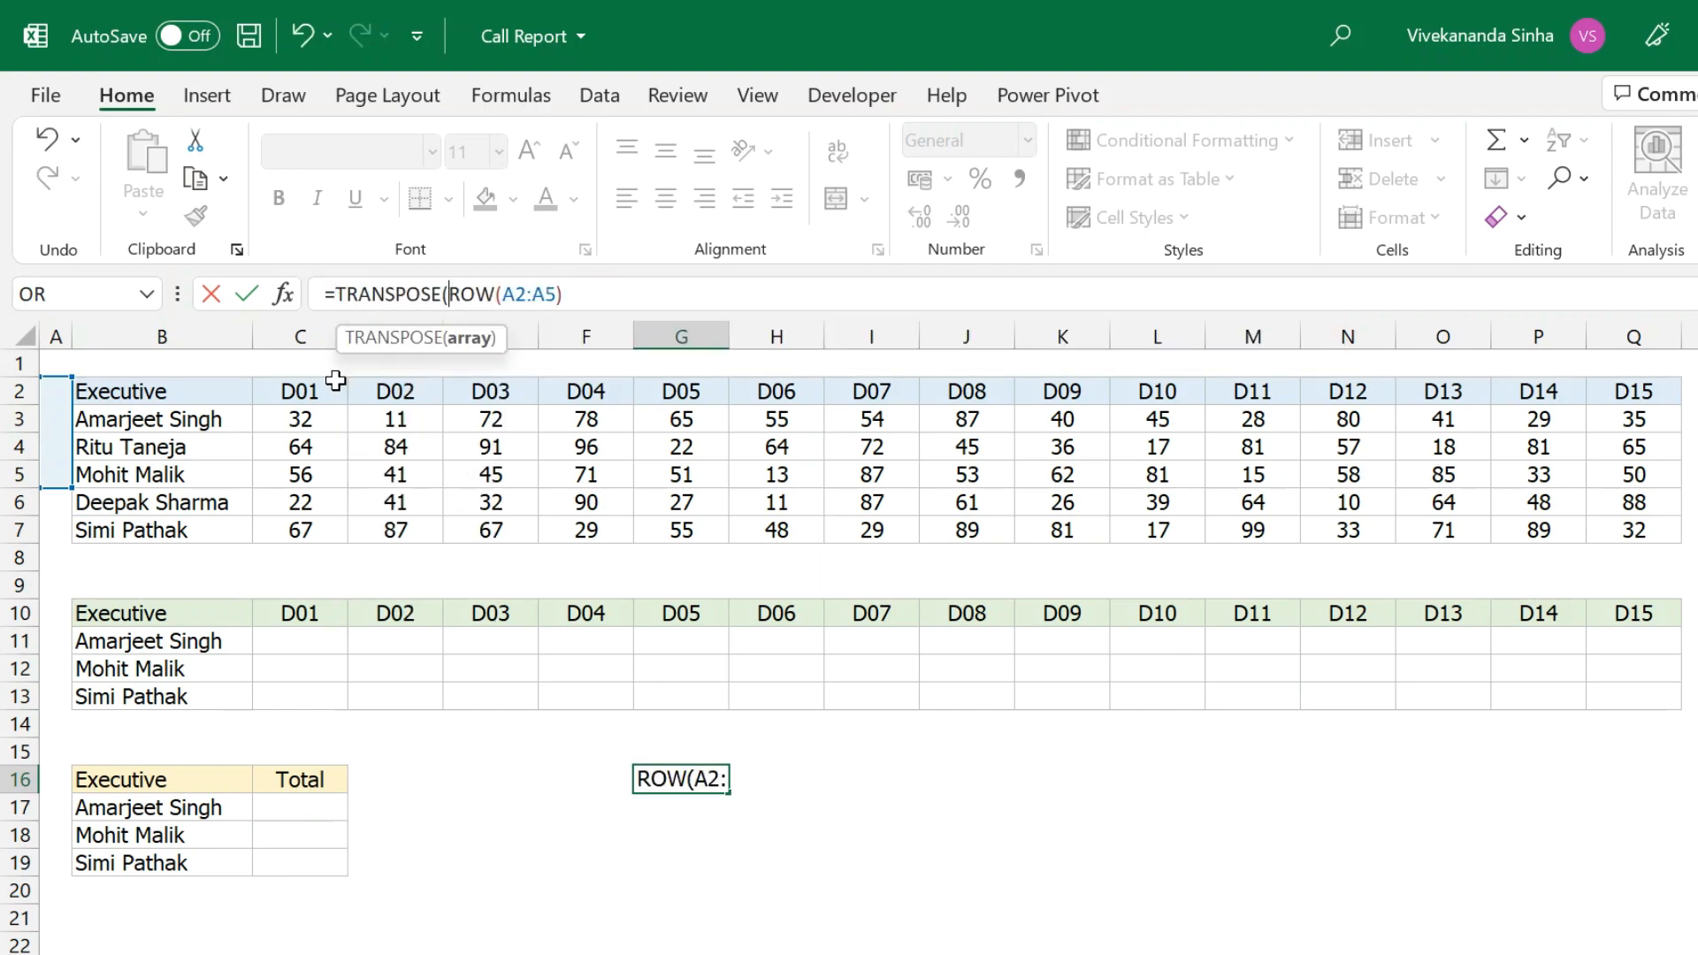
pyautogui.click(595, 295)
pyautogui.write(')')
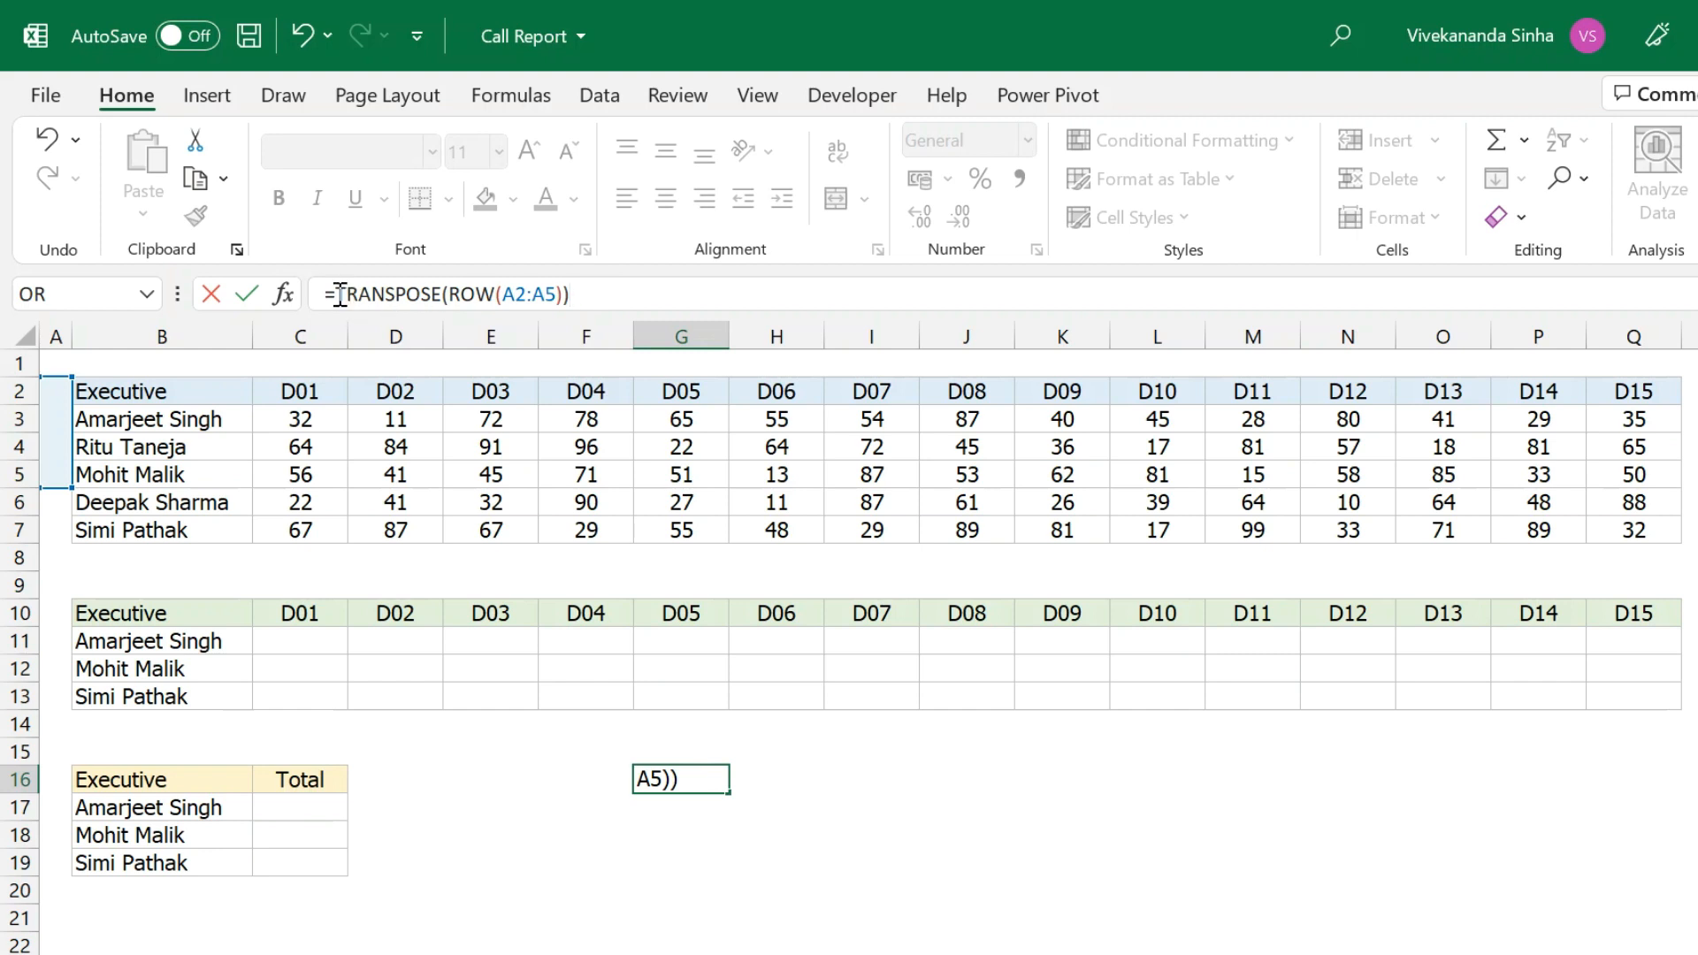
pyautogui.moveTo(336, 294); pyautogui.dragTo(702, 291)
pyautogui.press('F9')
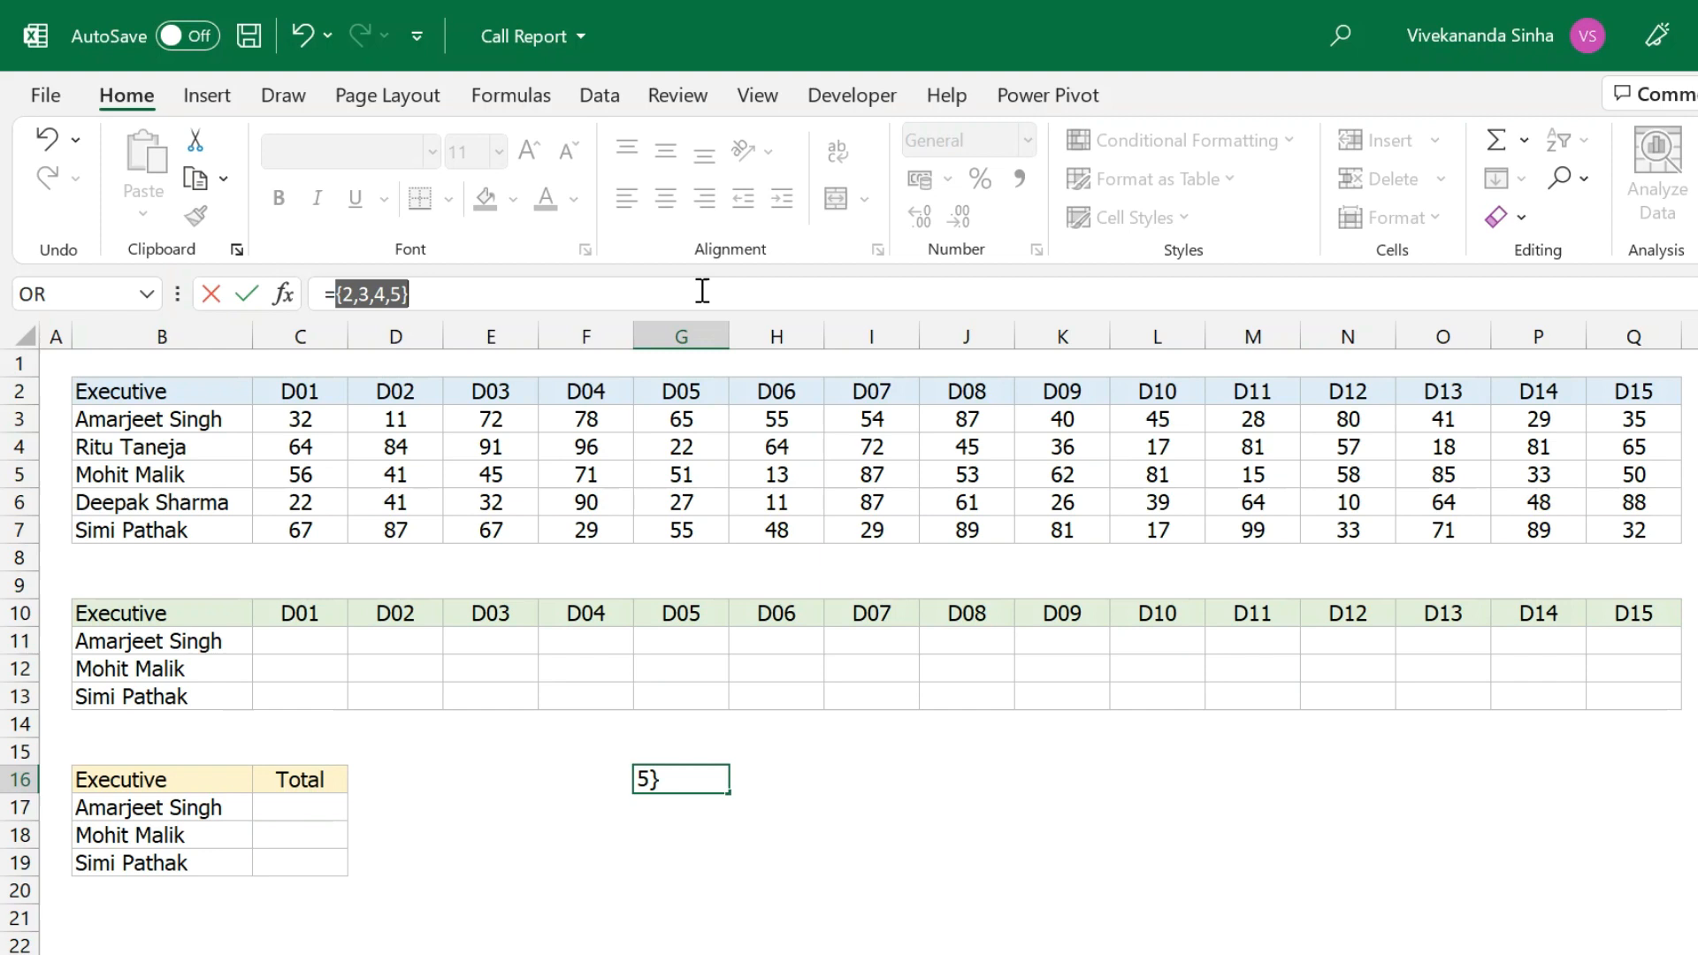
pyautogui.press('Escape')
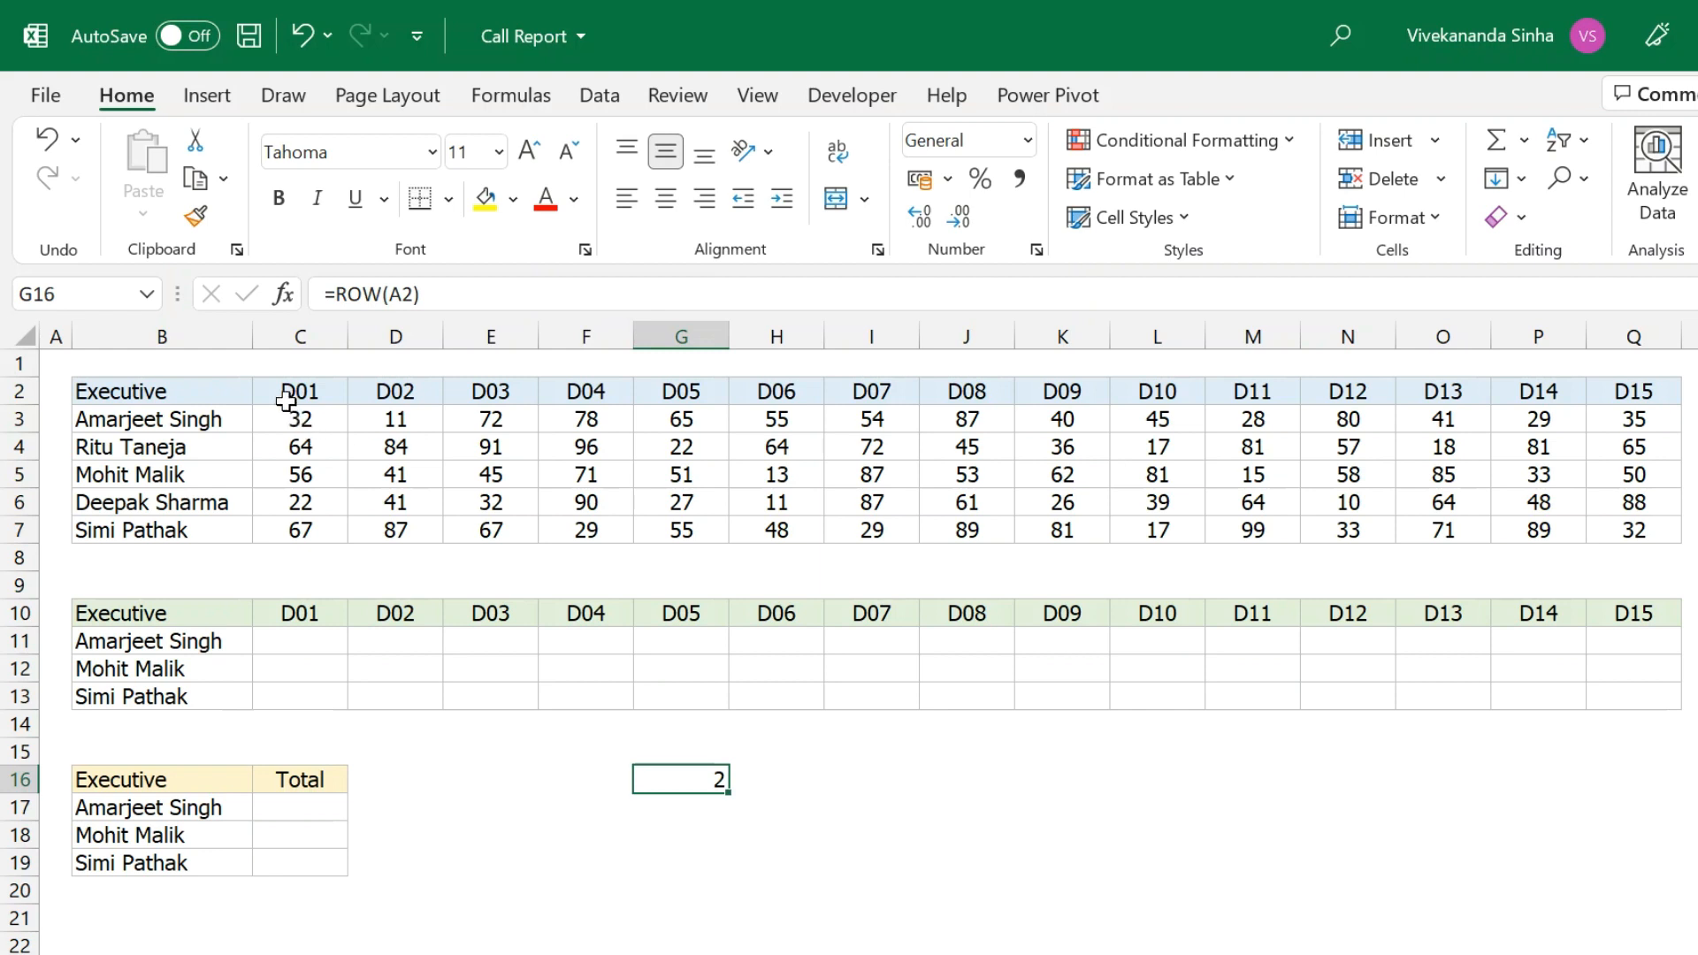
pyautogui.moveTo(226, 402); pyautogui.dragTo(1623, 523)
pyautogui.click(320, 395)
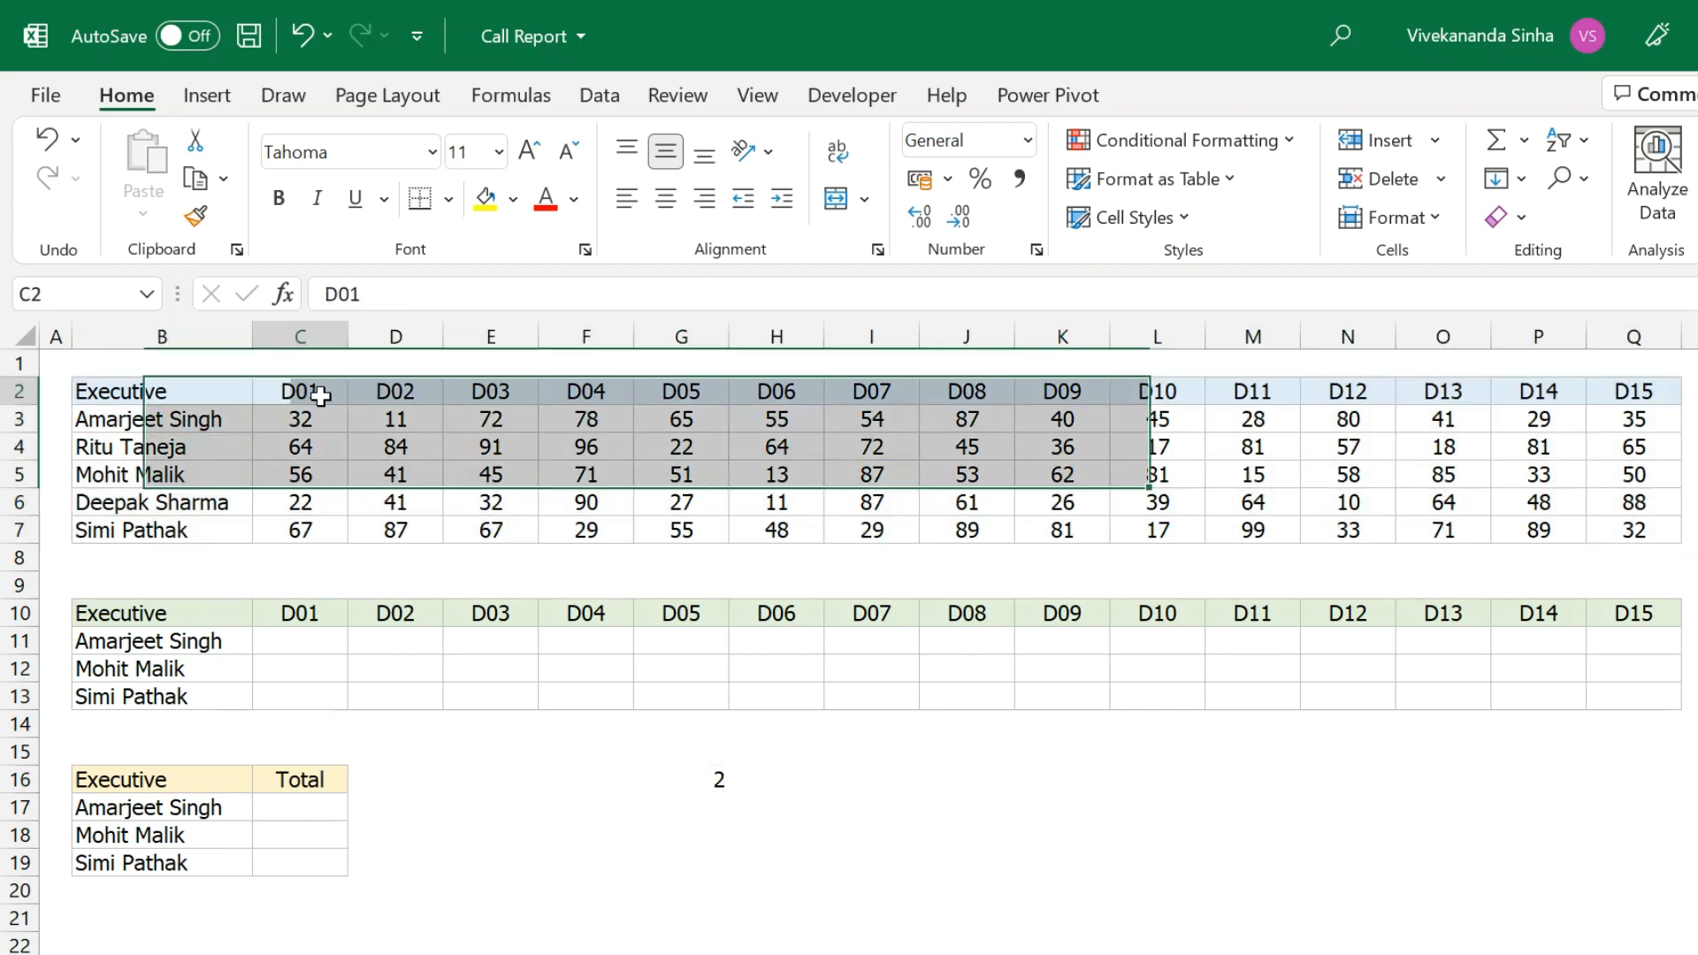
pyautogui.press('Right')
pyautogui.press('Right')
pyautogui.press('Right')
pyautogui.press('Right')
pyautogui.press('Right')
pyautogui.press('Right')
pyautogui.press('Right')
pyautogui.press('Right')
pyautogui.press('Right')
pyautogui.press('Right')
pyautogui.press('Right')
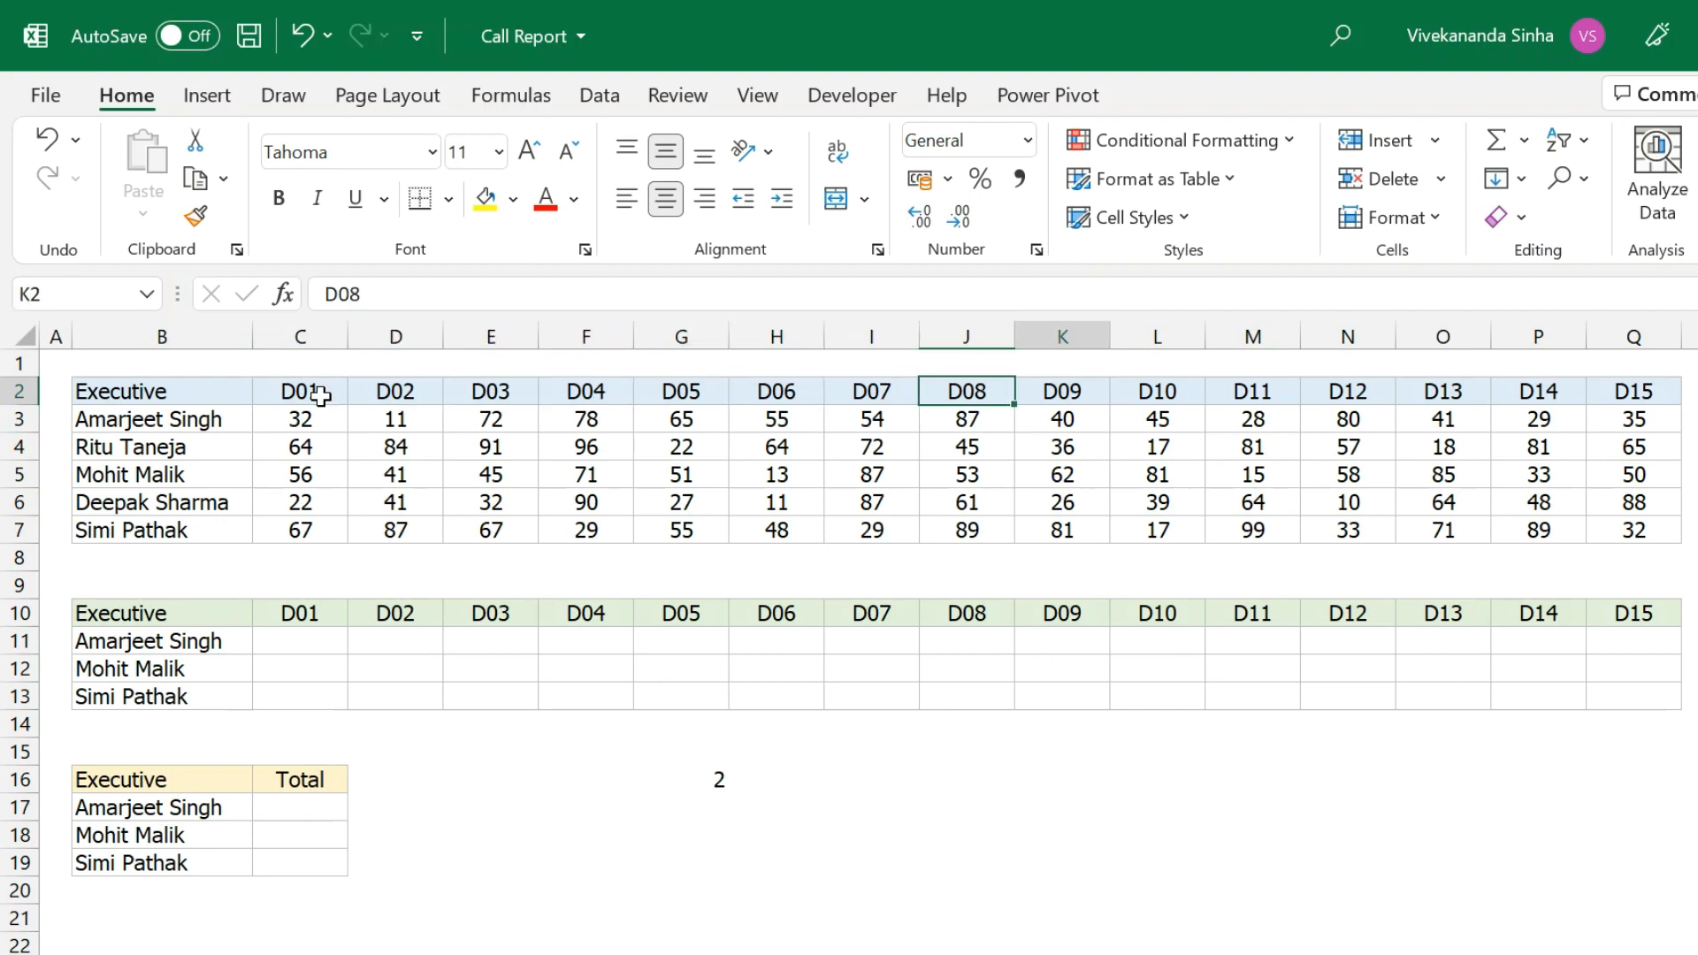
pyautogui.press('Right')
pyautogui.press('Right')
pyautogui.press('Right')
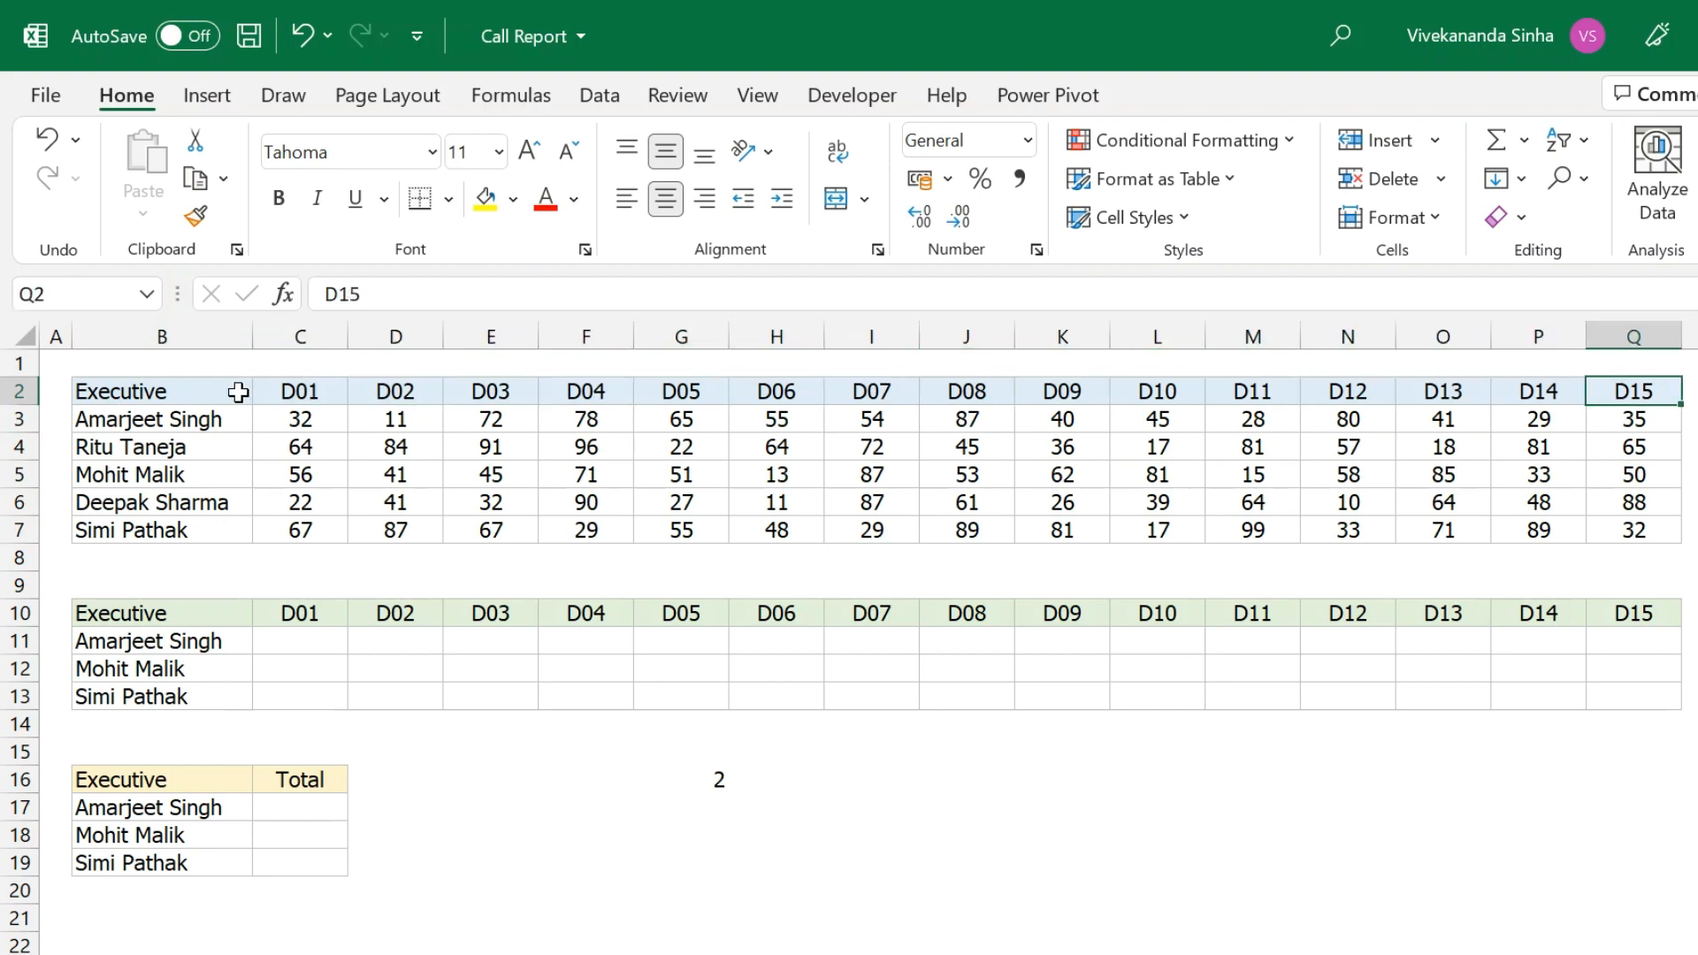
pyautogui.click(309, 393)
pyautogui.press('Right')
pyautogui.press('Right')
pyautogui.press('Right')
pyautogui.press('Right')
pyautogui.press('Right')
pyautogui.press('Right')
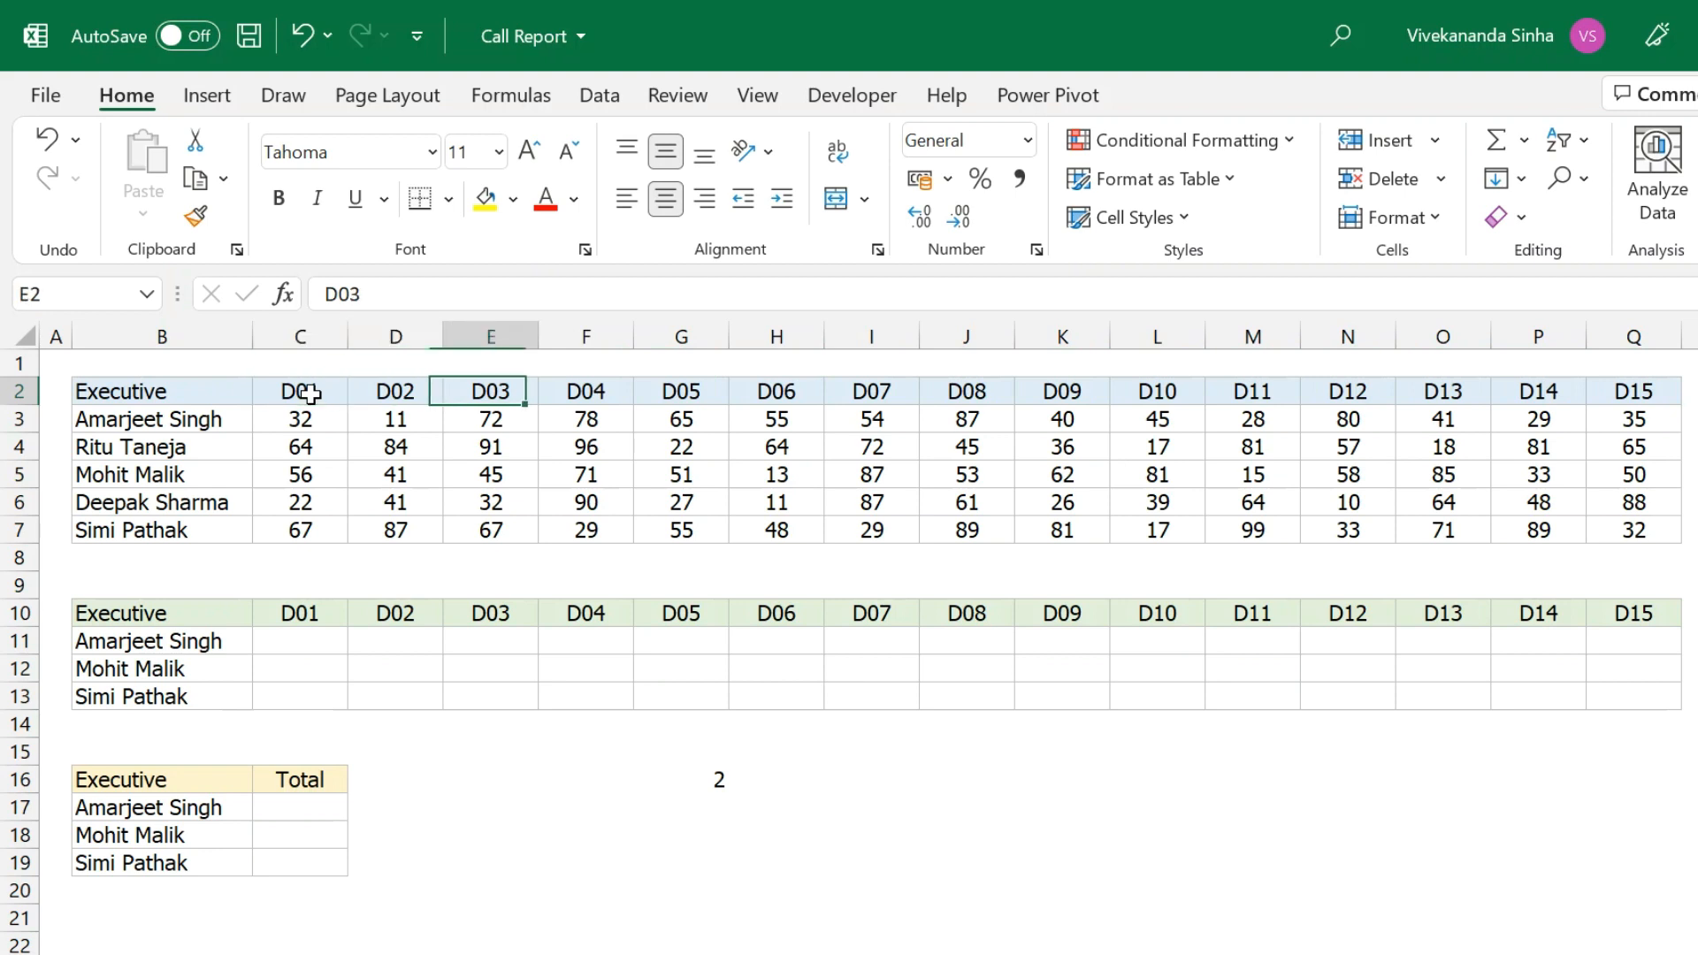
pyautogui.press('Right')
pyautogui.press('Right')
pyautogui.press('Right')
pyautogui.press('Right')
pyautogui.press('Right')
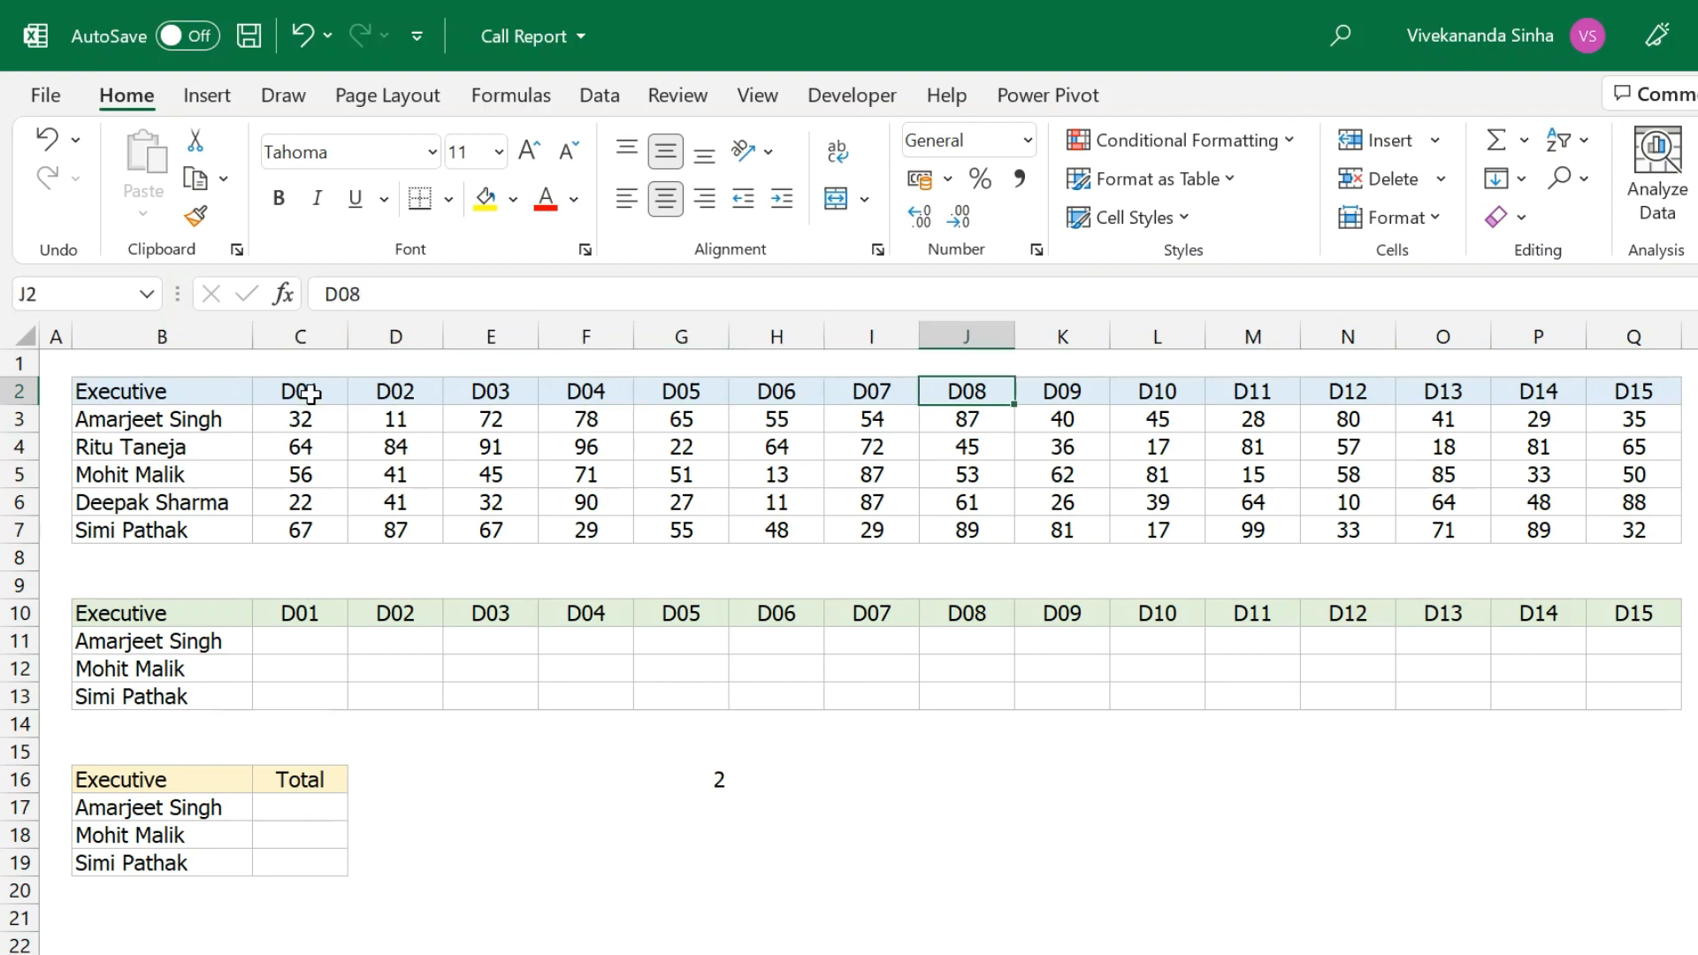
pyautogui.press('Right')
pyautogui.press('Right')
pyautogui.press('Right')
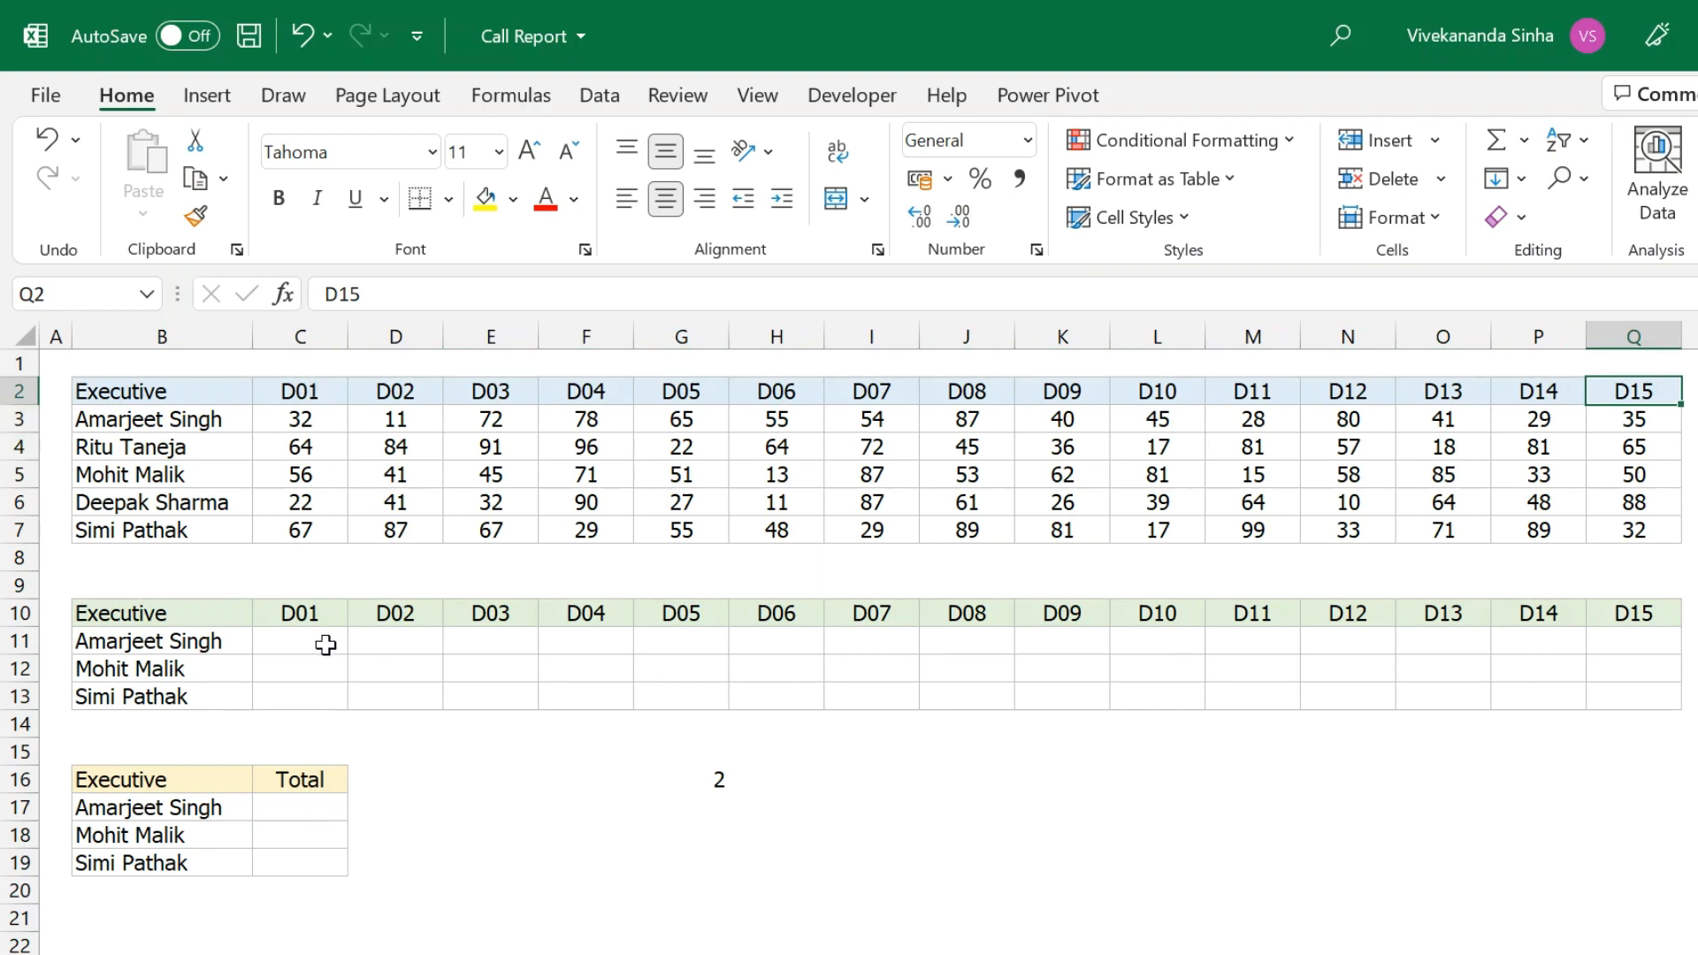
# Across C11:Q11, begin a VLOOKUP of $B11 in the absolute table $B$2:$Q$7.
pyautogui.click(301, 642)
pyautogui.write('=')
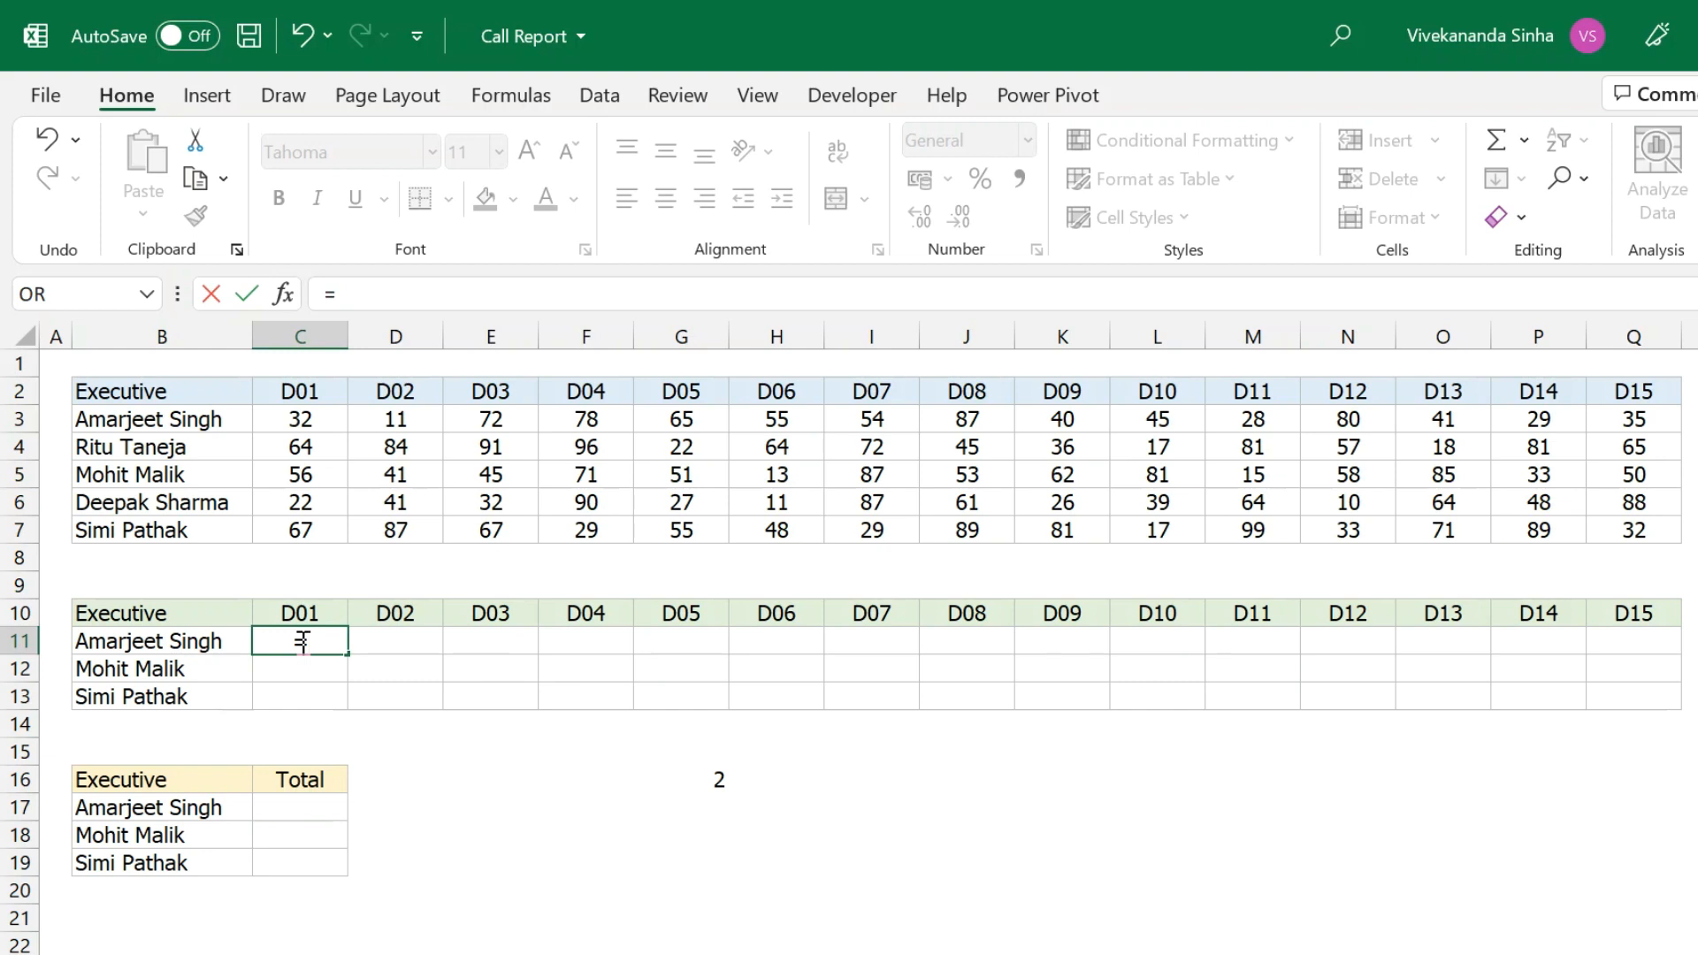
pyautogui.press('Escape')
pyautogui.moveTo(304, 642); pyautogui.dragTo(1650, 637)
pyautogui.write('=vlo')
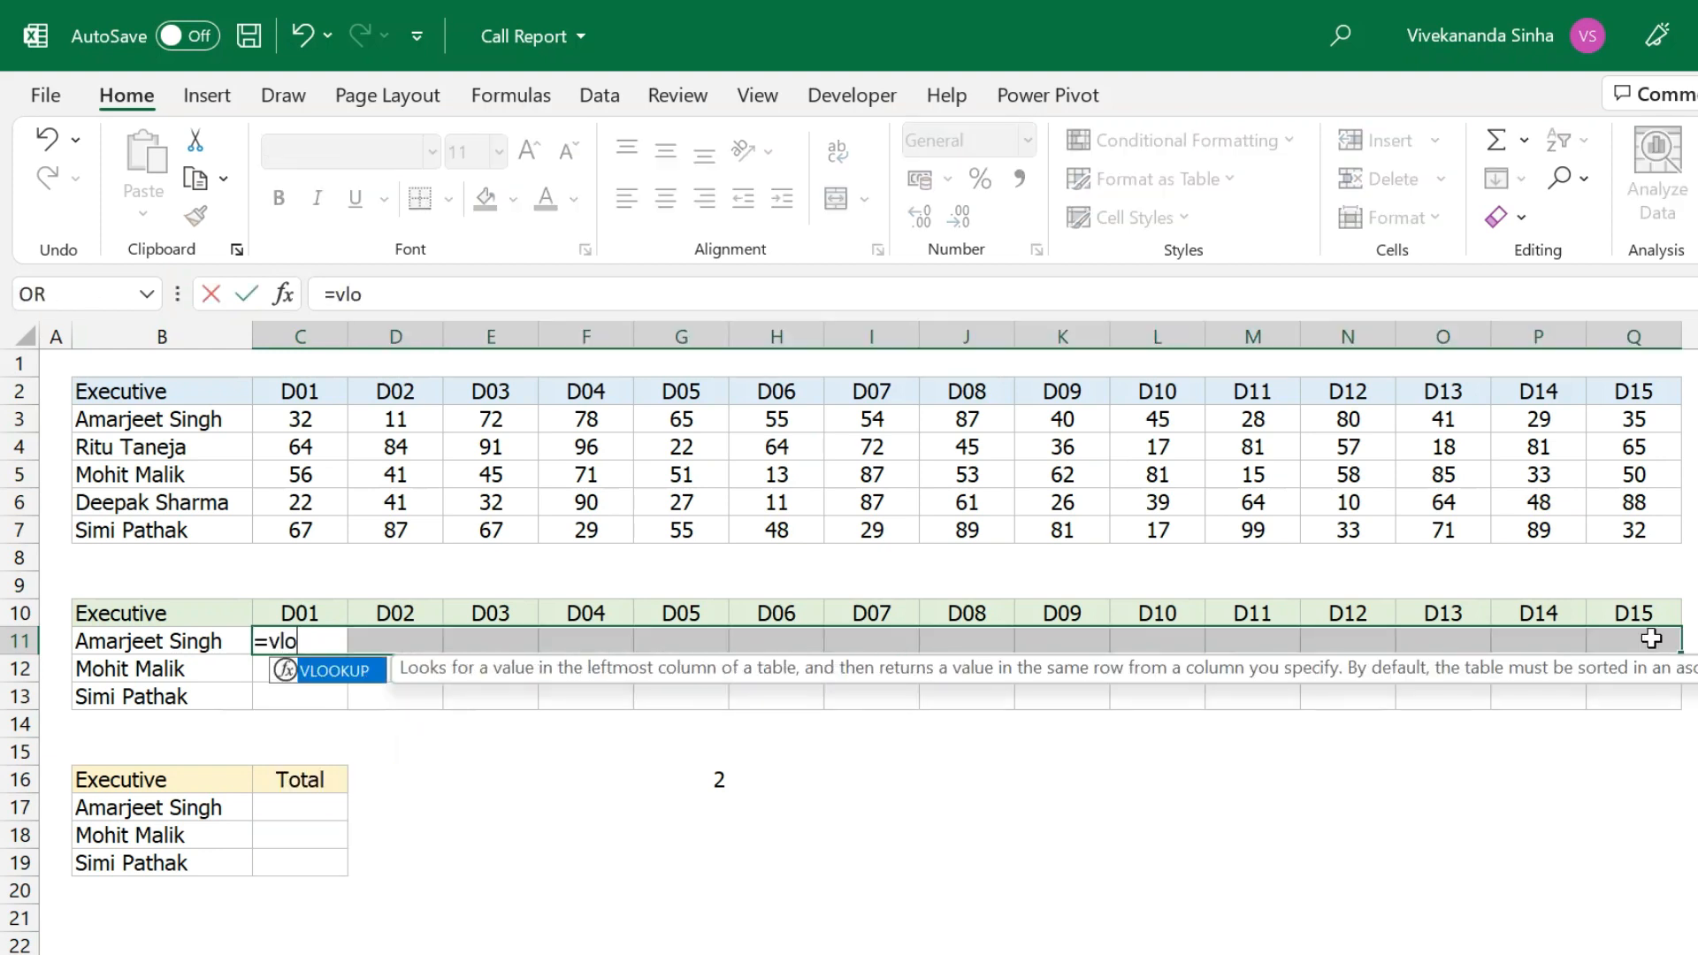
pyautogui.press('Tab')
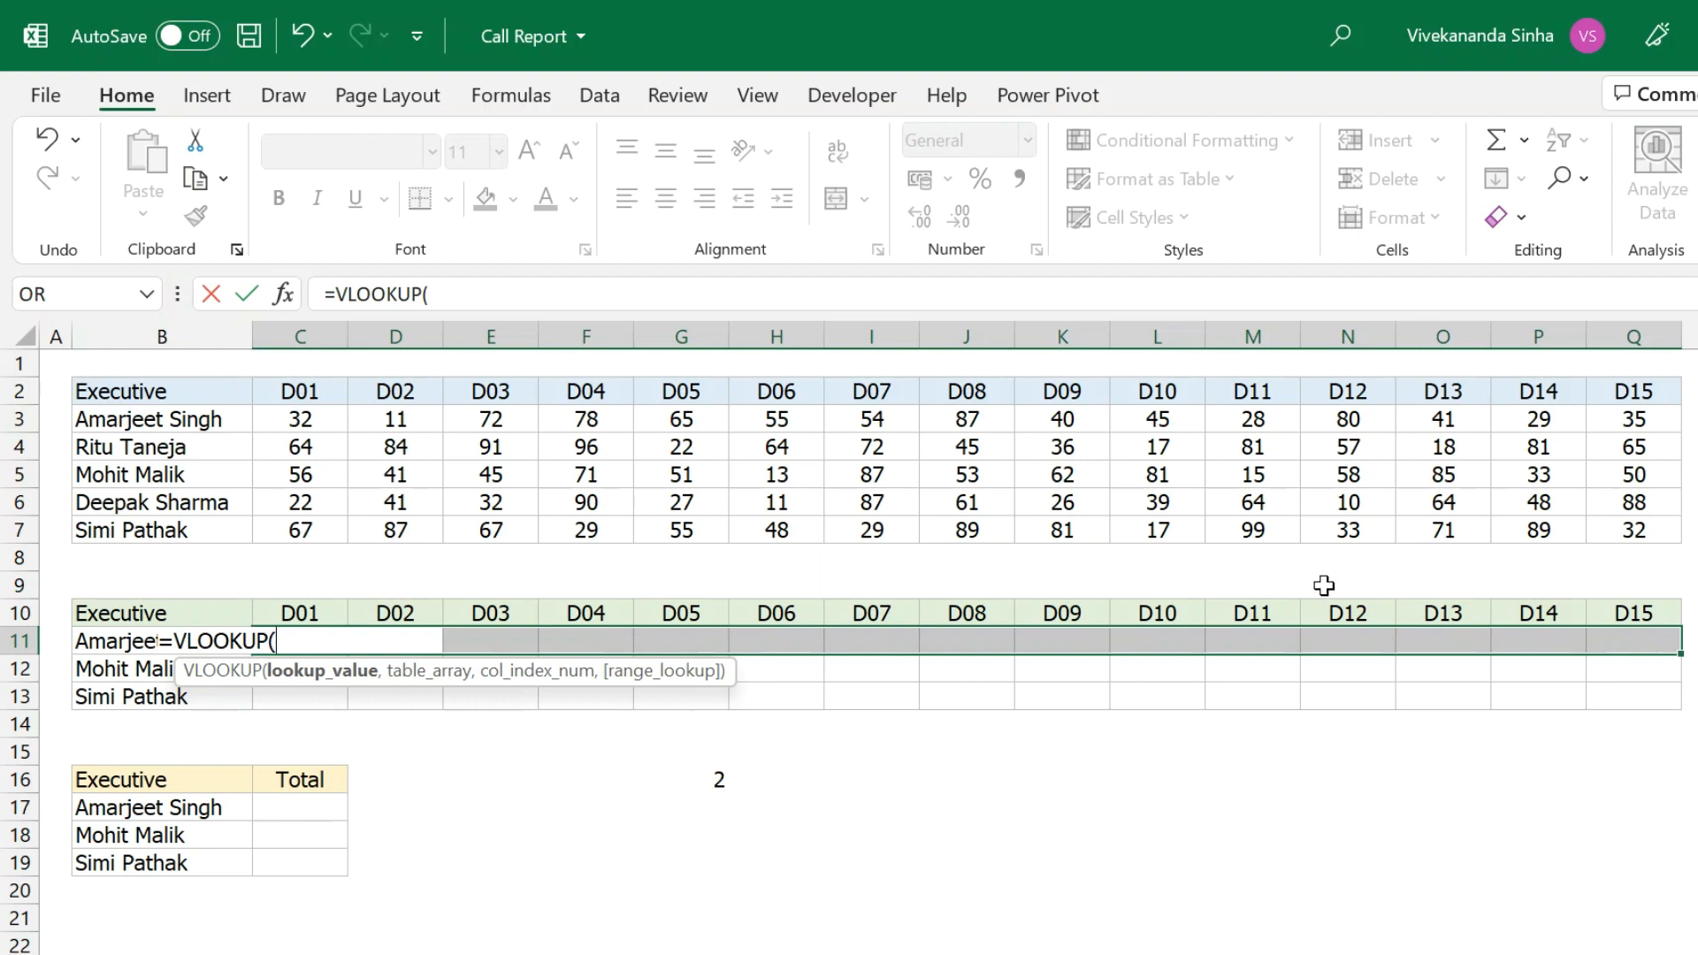
pyautogui.click(105, 652)
pyautogui.press('F4')
pyautogui.press('F4')
pyautogui.press('F4')
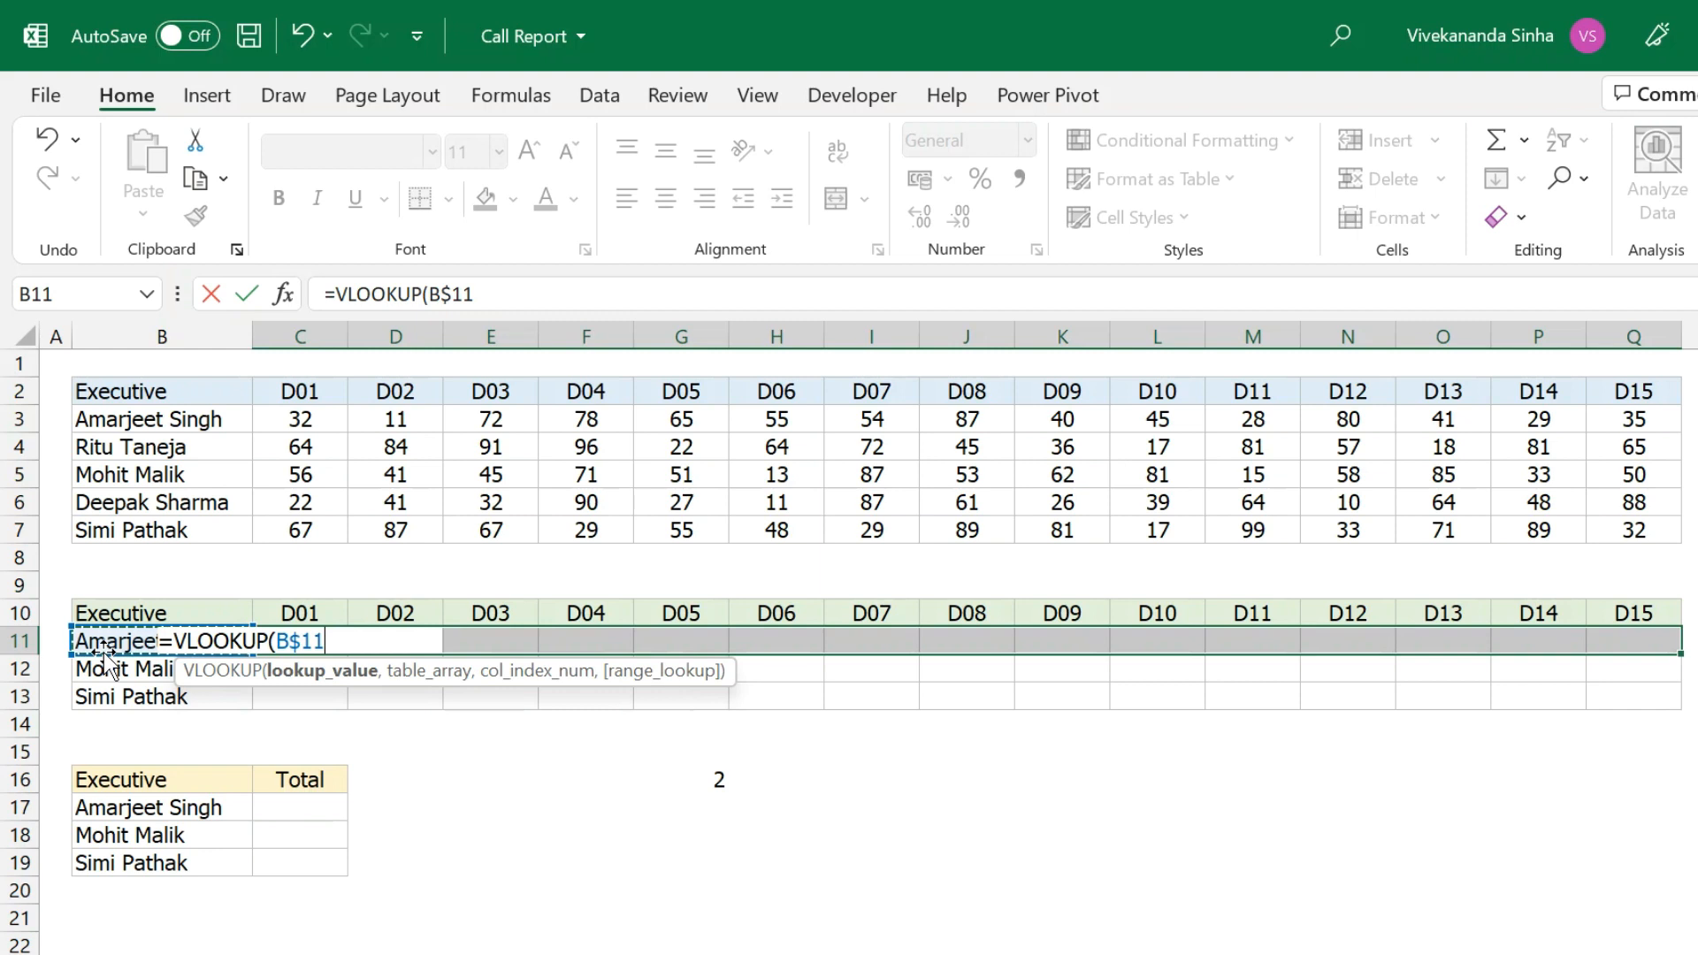
pyautogui.write(',')
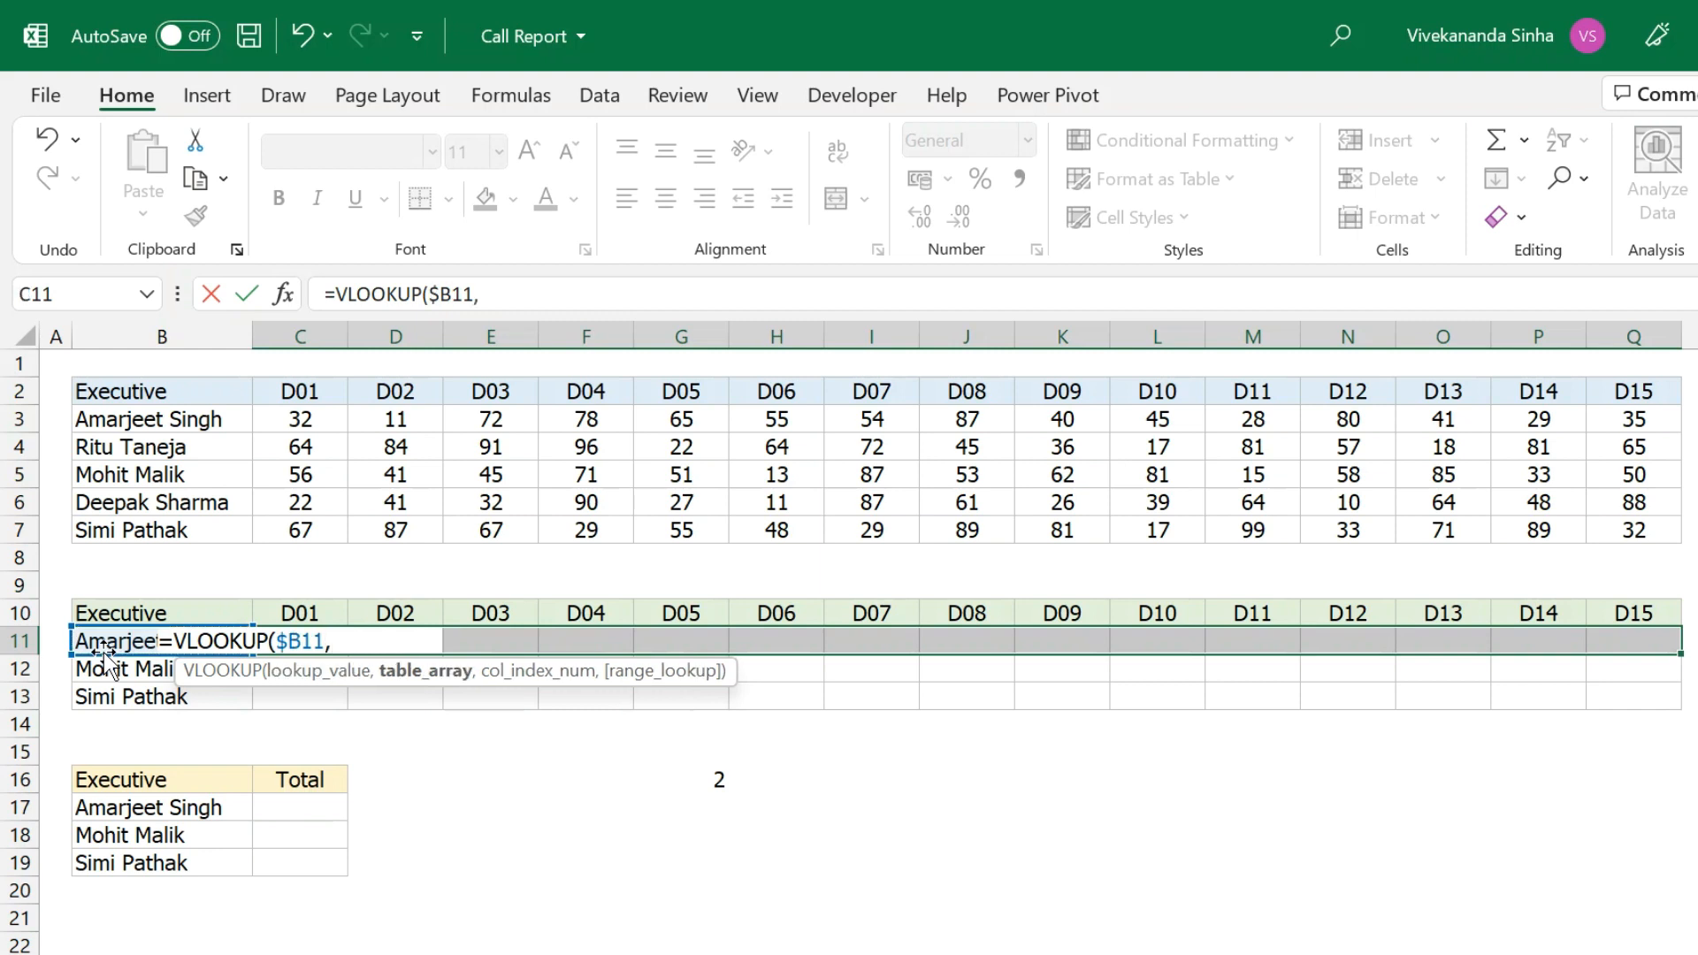
pyautogui.write('r')
pyautogui.press('BackSpace')
pyautogui.moveTo(84, 391); pyautogui.dragTo(1623, 526)
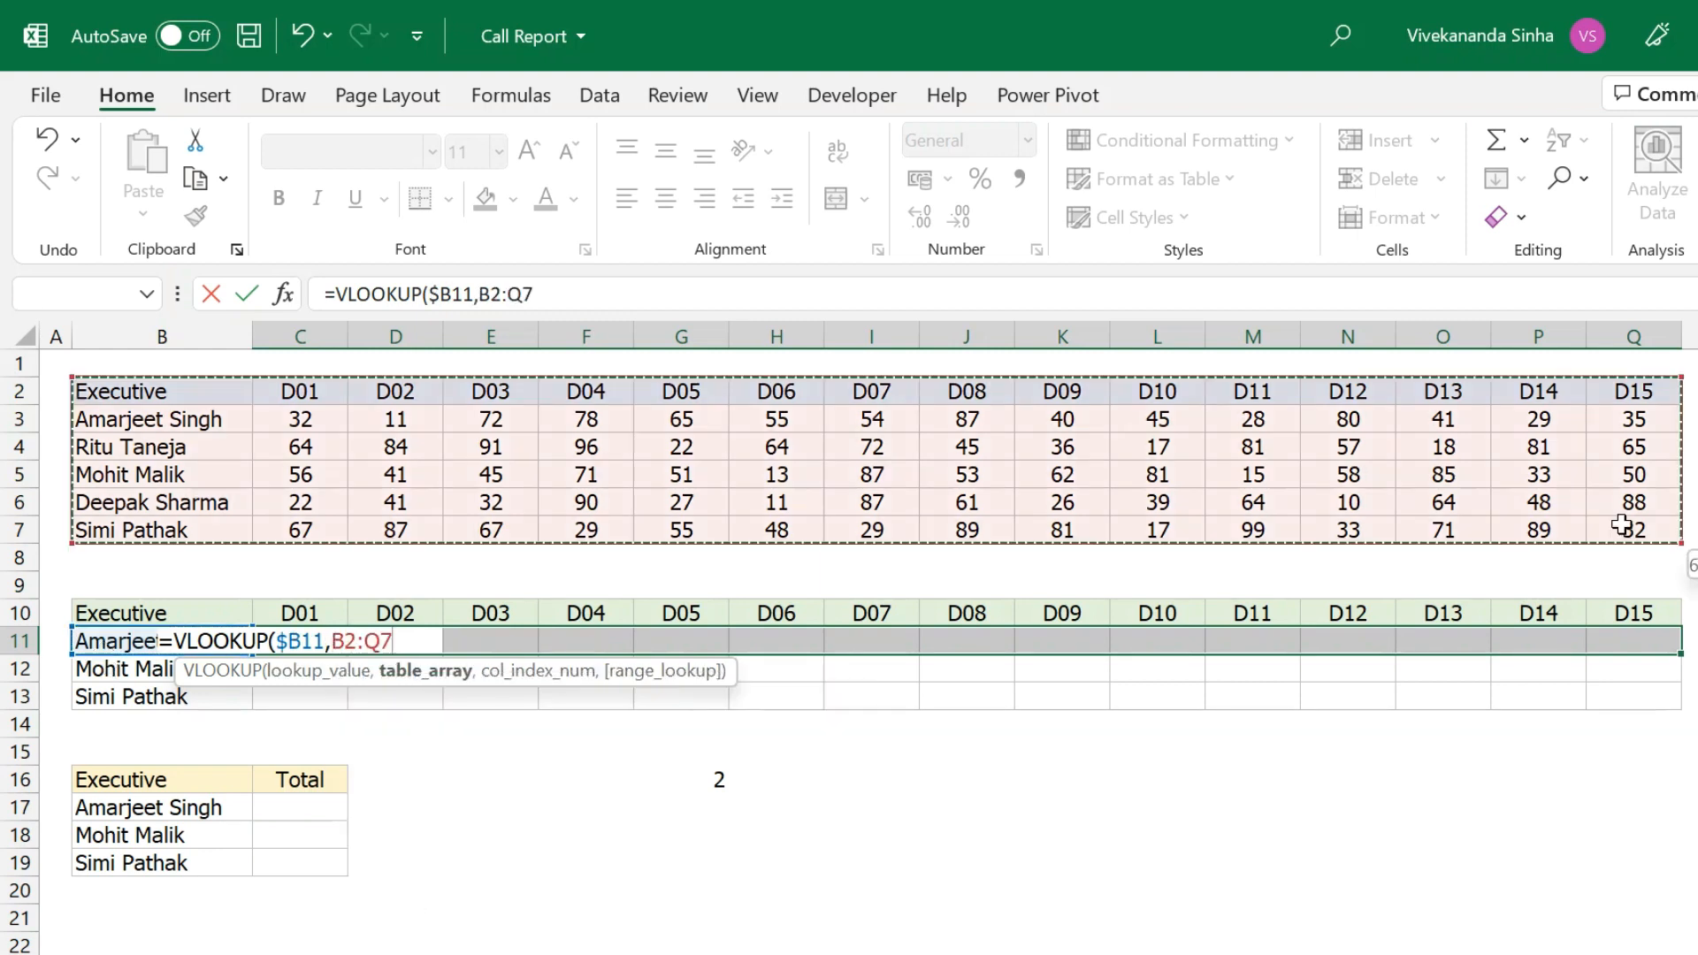
pyautogui.press('F4')
# Finish it with column index TRANSPOSE(ROW($A$2:$A$16)) and exact match 0, entered as an array formula.
pyautogui.write(',')
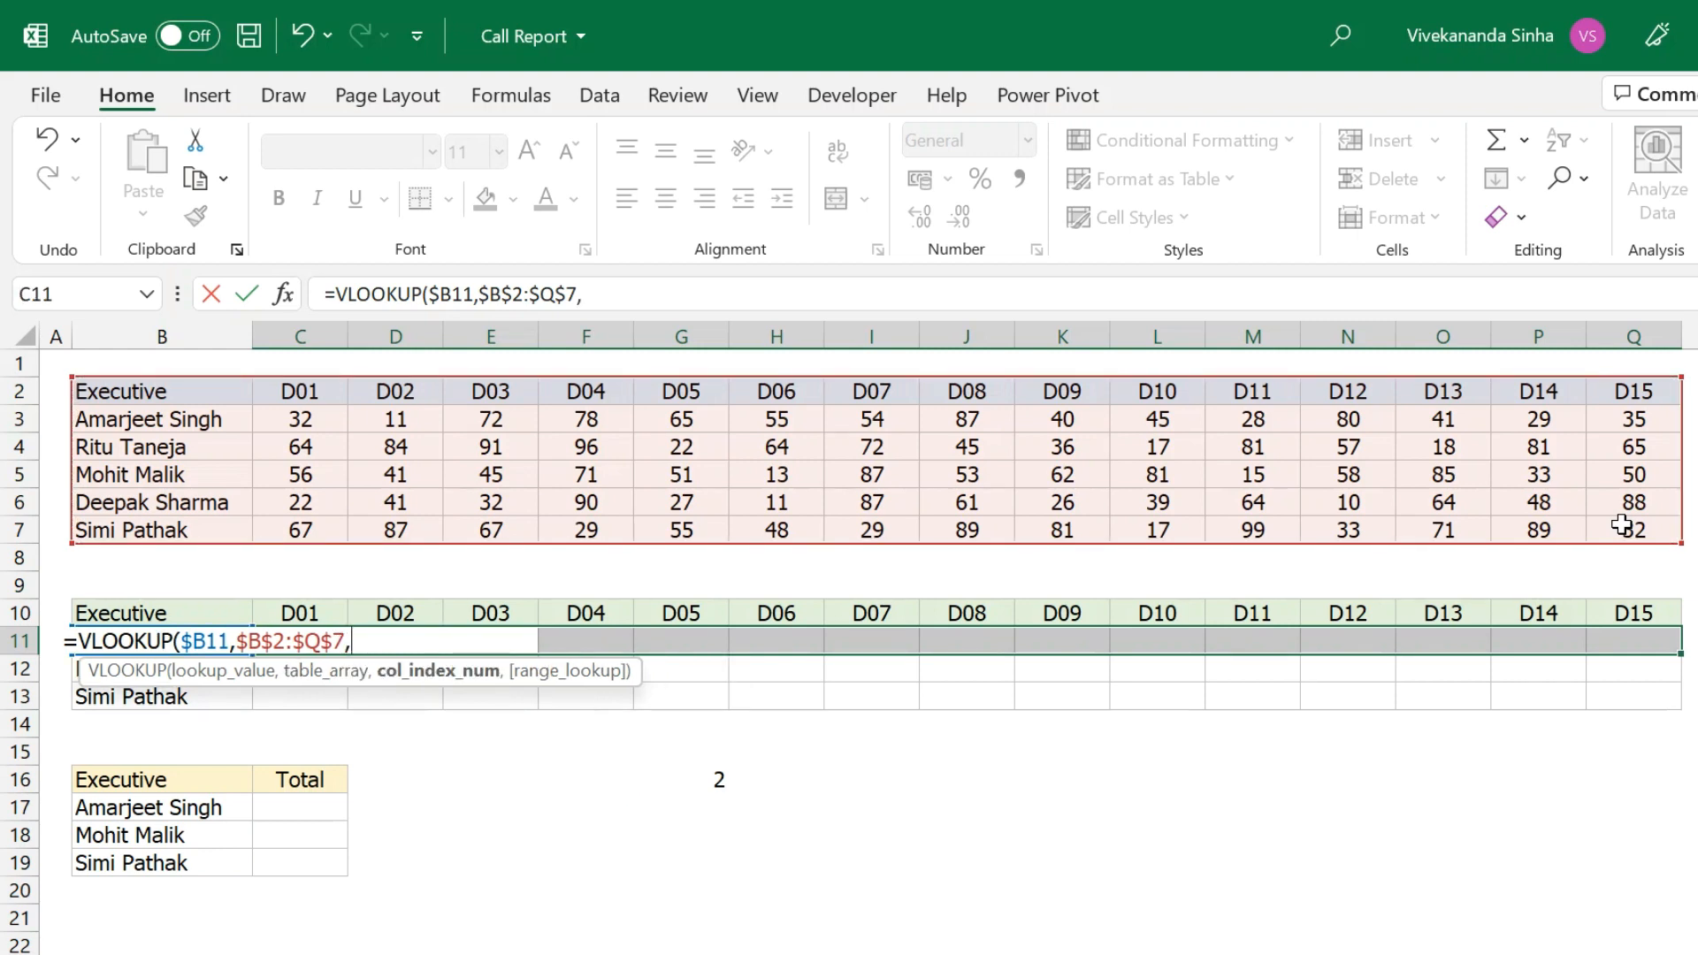
pyautogui.write('row(A2:A16')
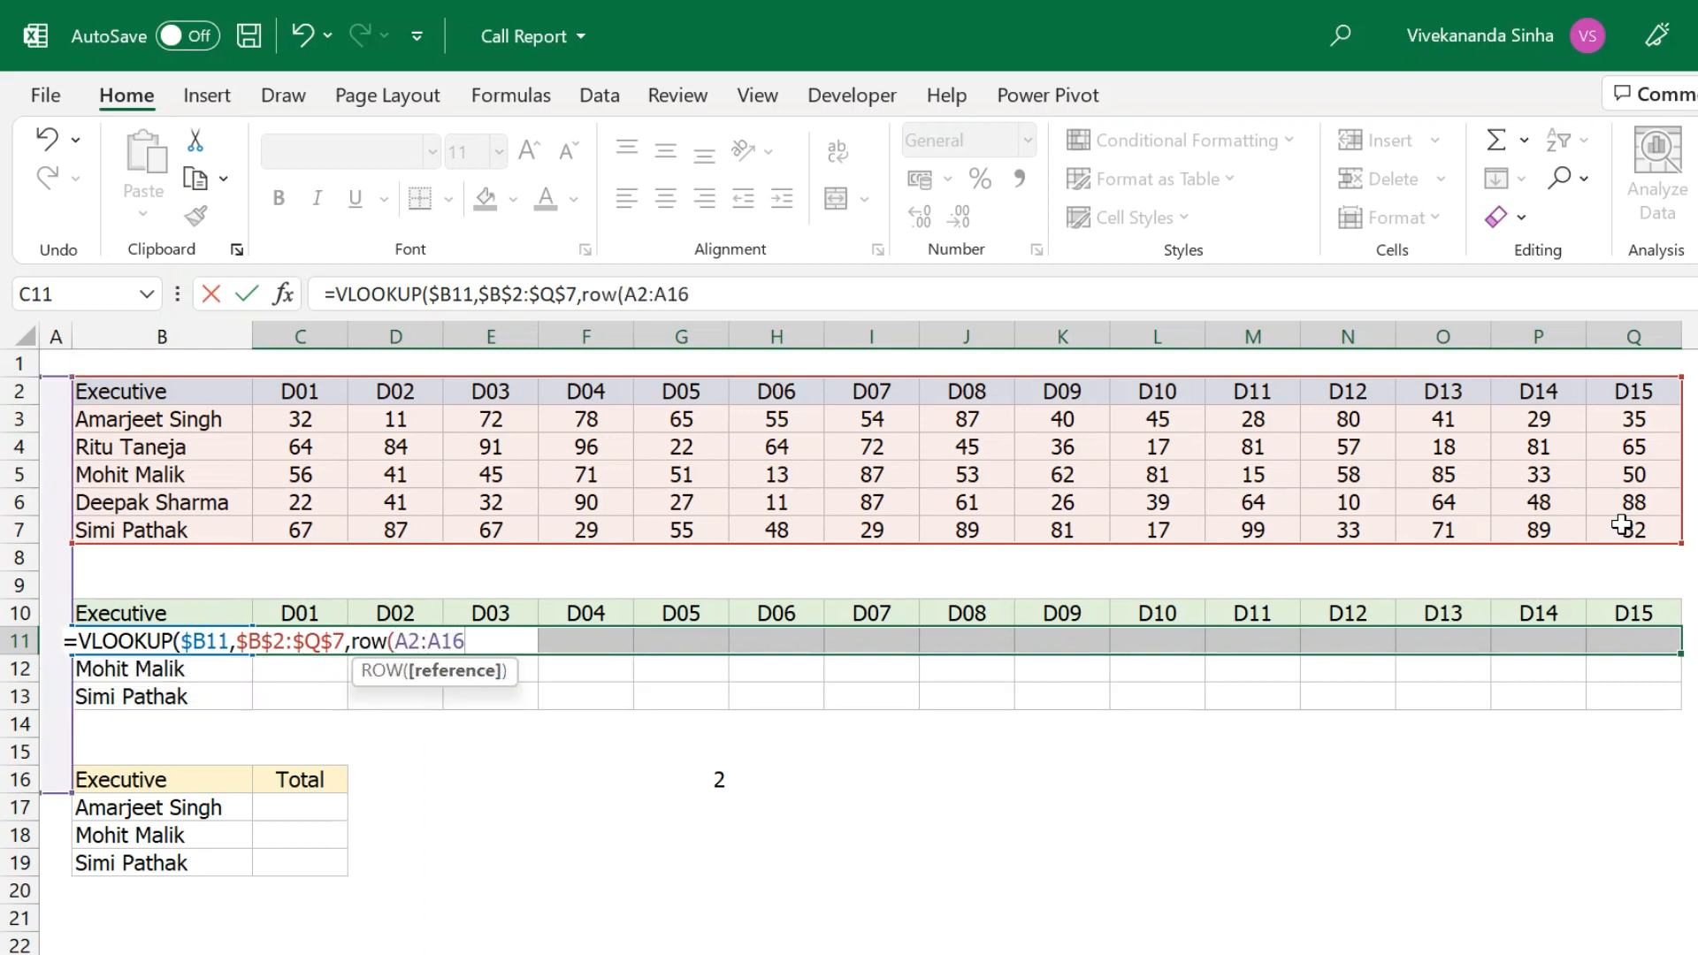
pyautogui.write(')')
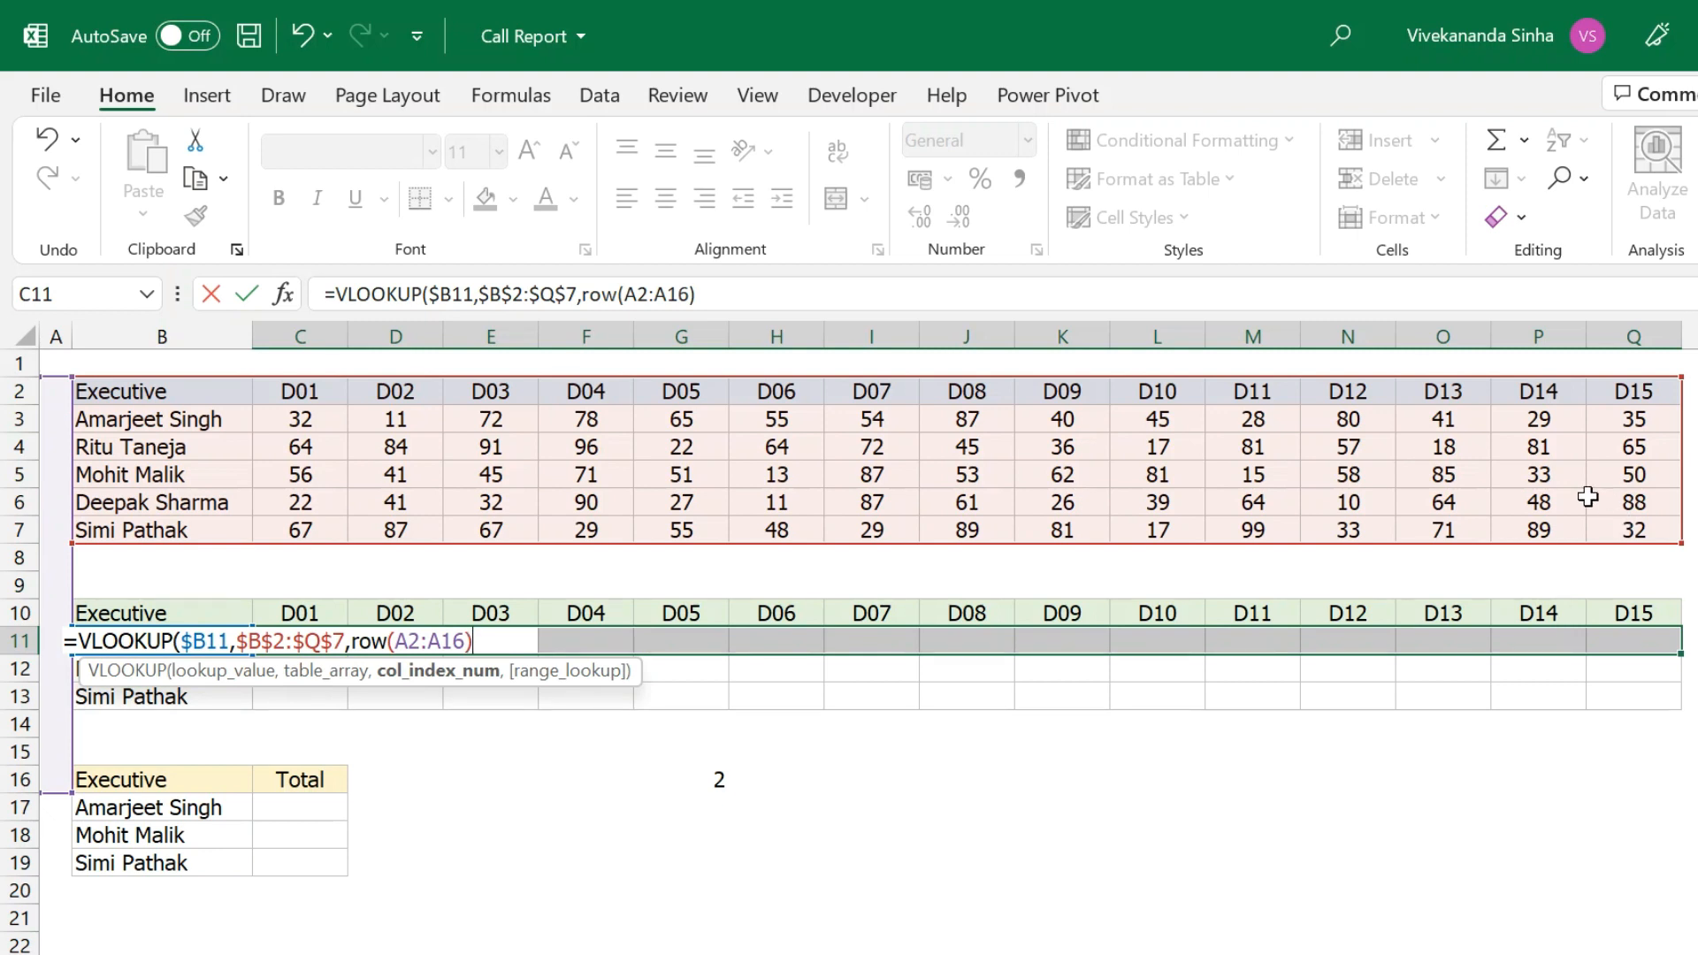
pyautogui.click(357, 640)
pyautogui.write('tr')
pyautogui.press('Tab')
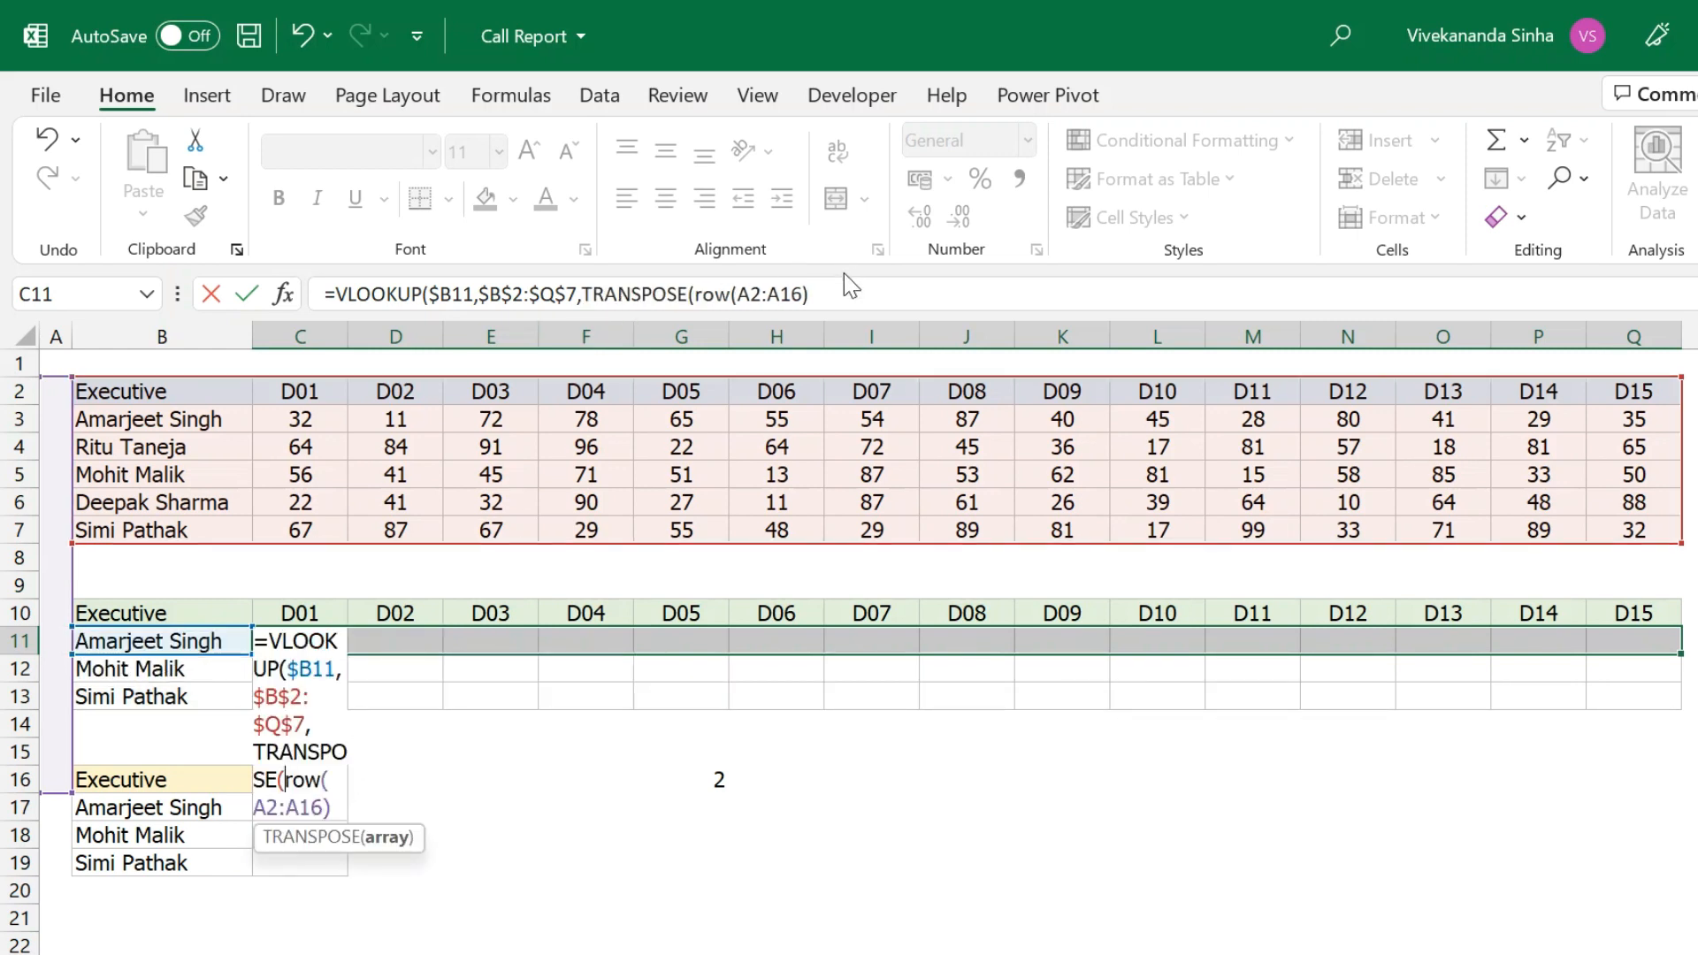
pyautogui.click(845, 294)
pyautogui.write(')')
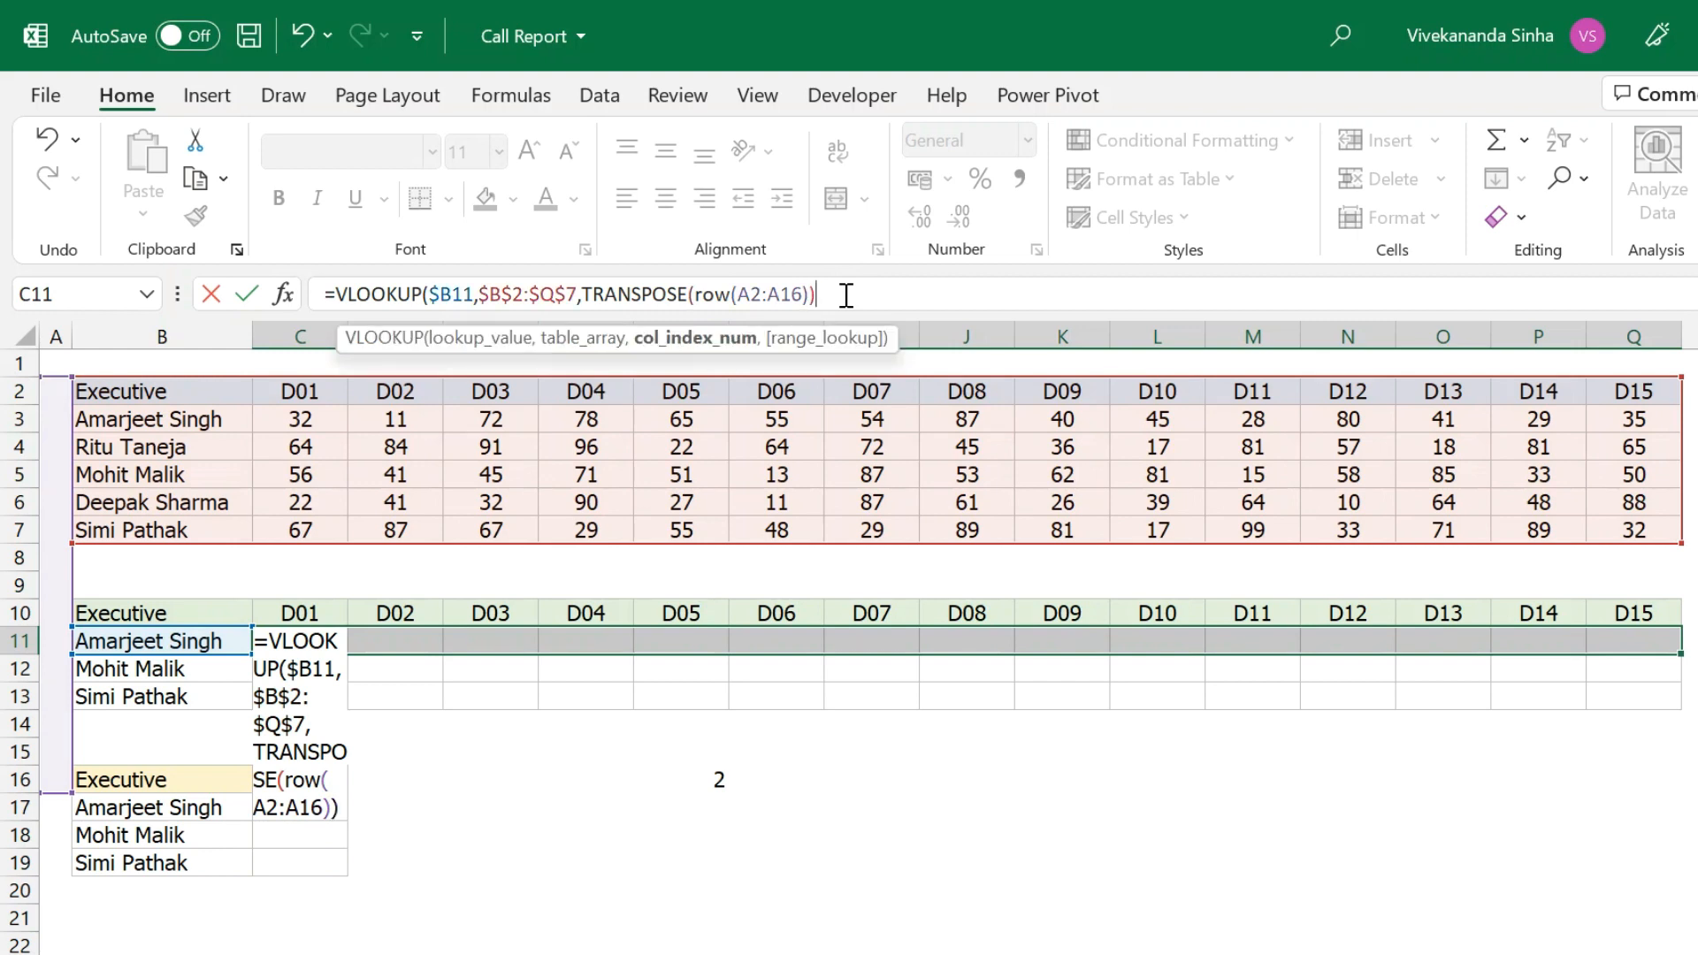
pyautogui.write(',0')
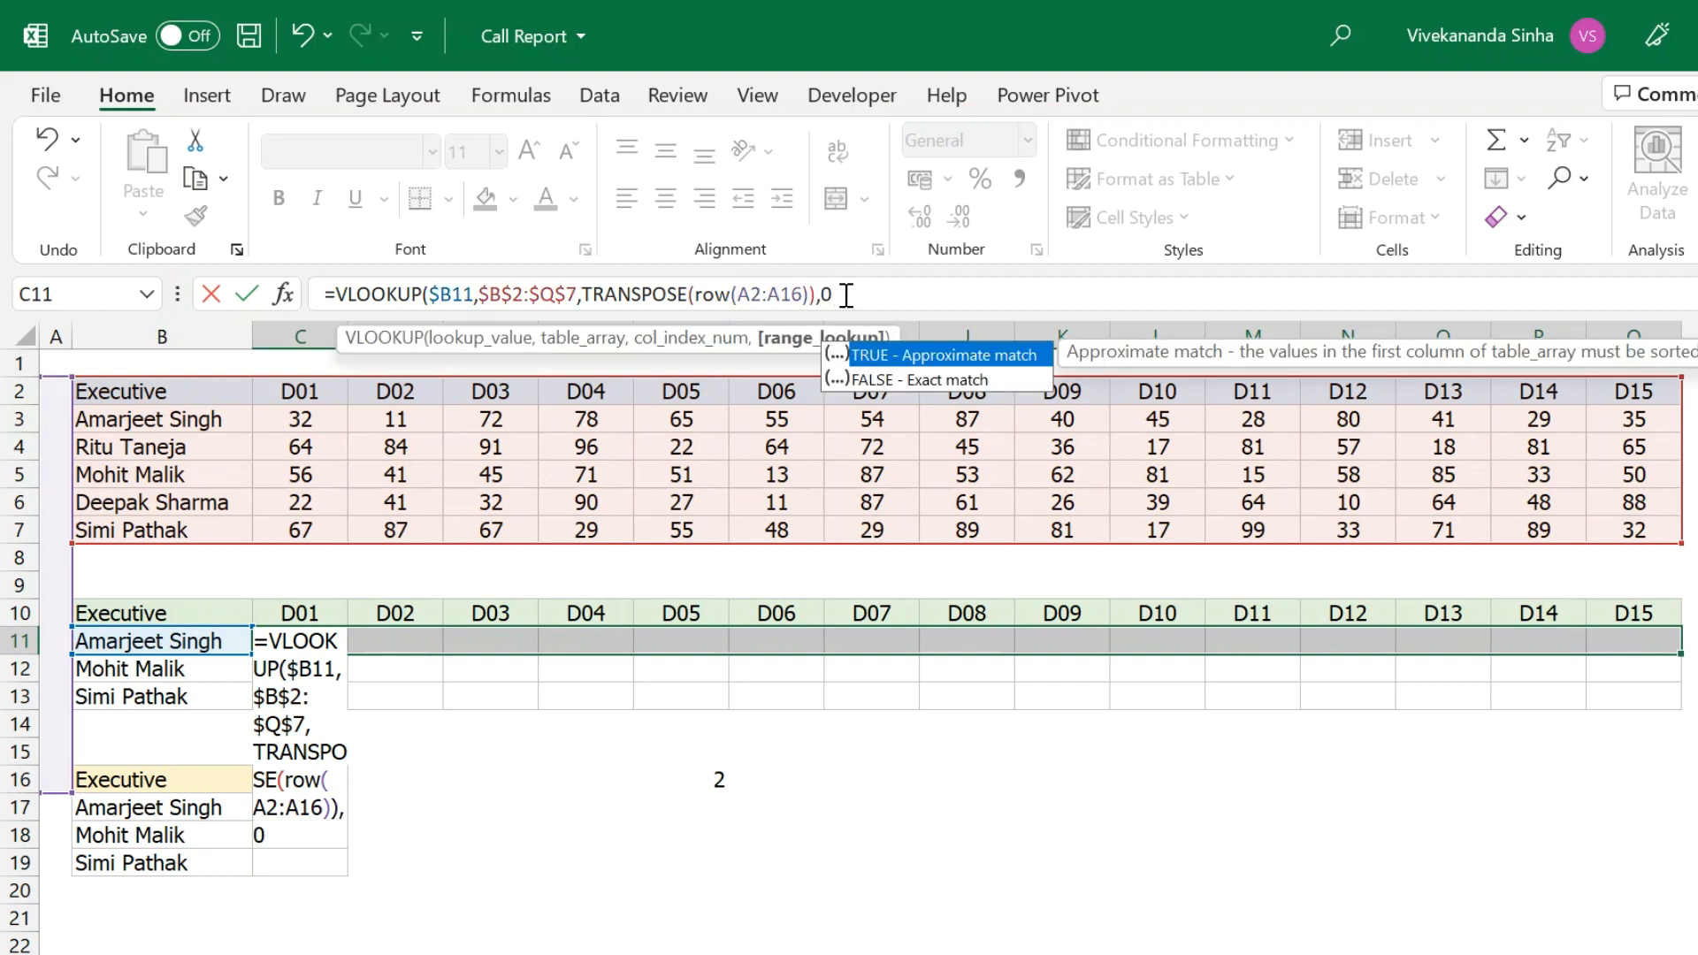
pyautogui.write(')')
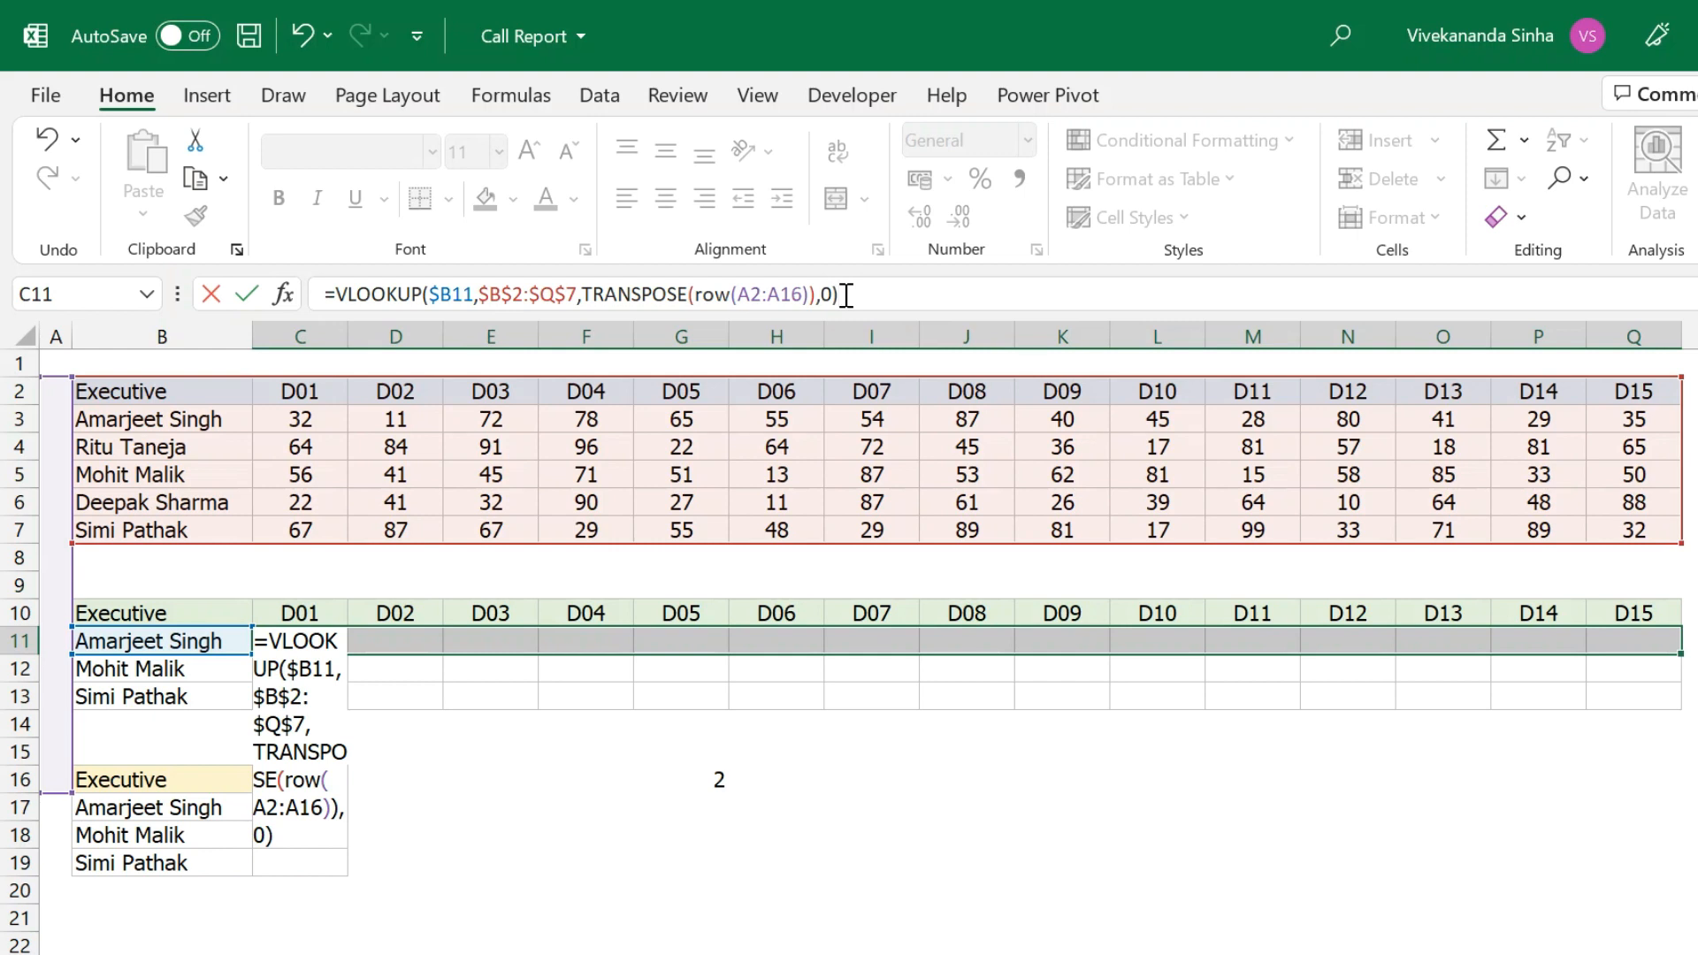
pyautogui.moveTo(739, 295); pyautogui.dragTo(801, 295)
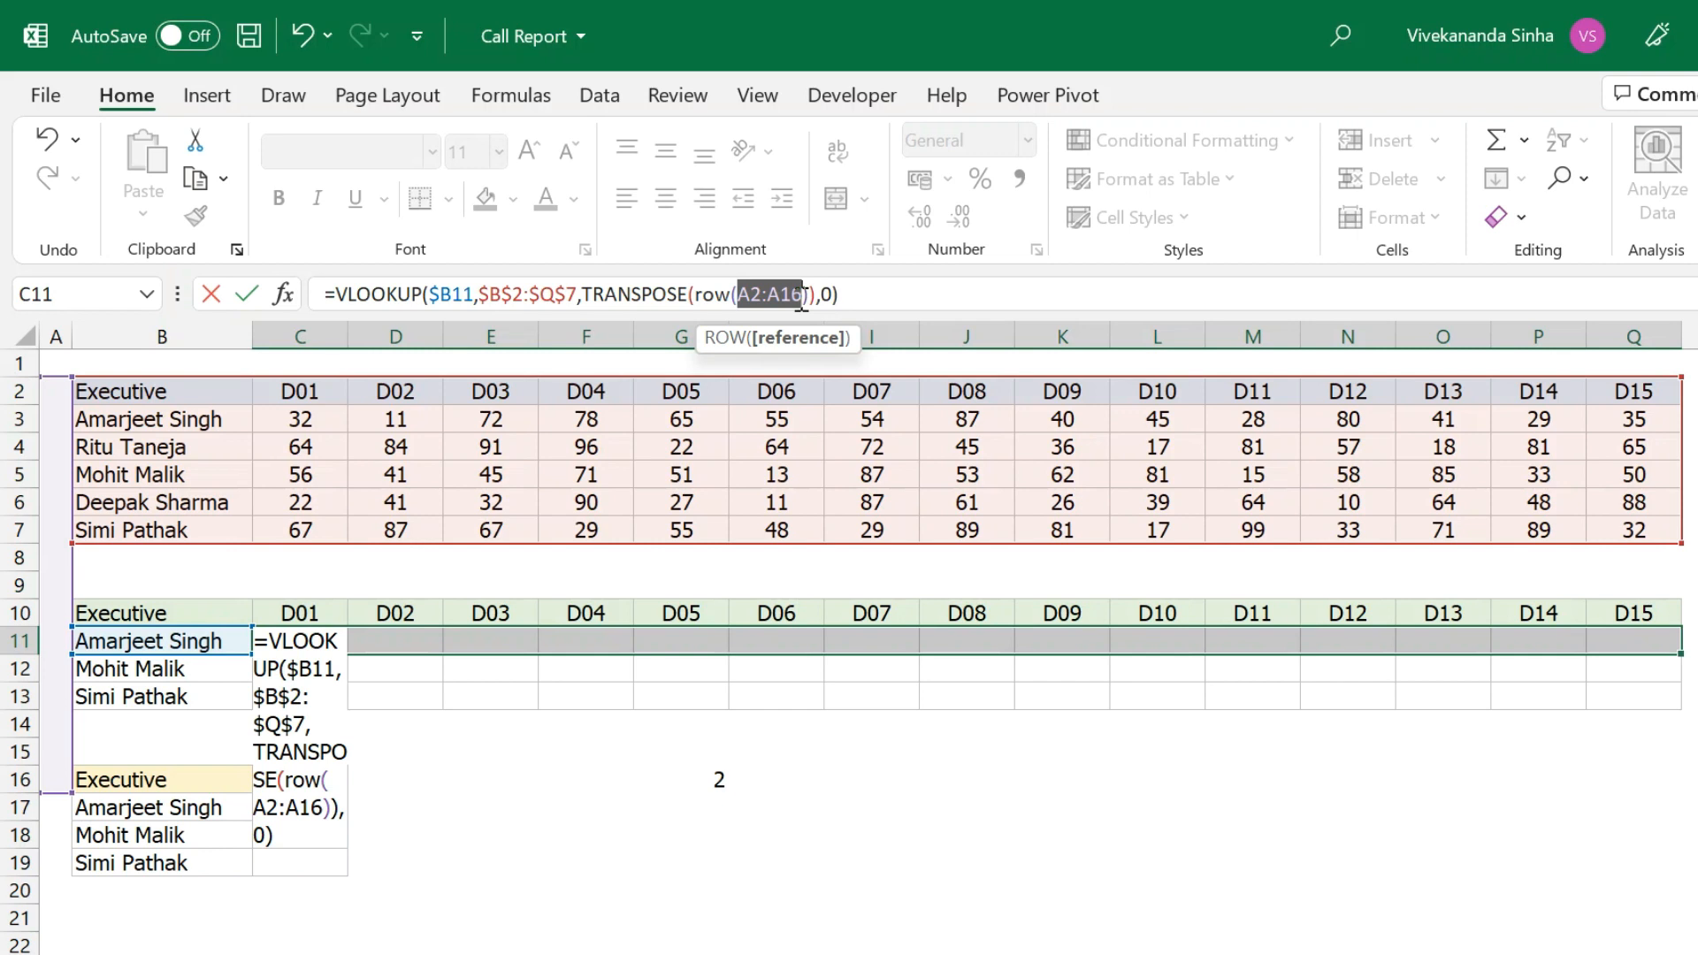
pyautogui.press('F4')
pyautogui.click(929, 289)
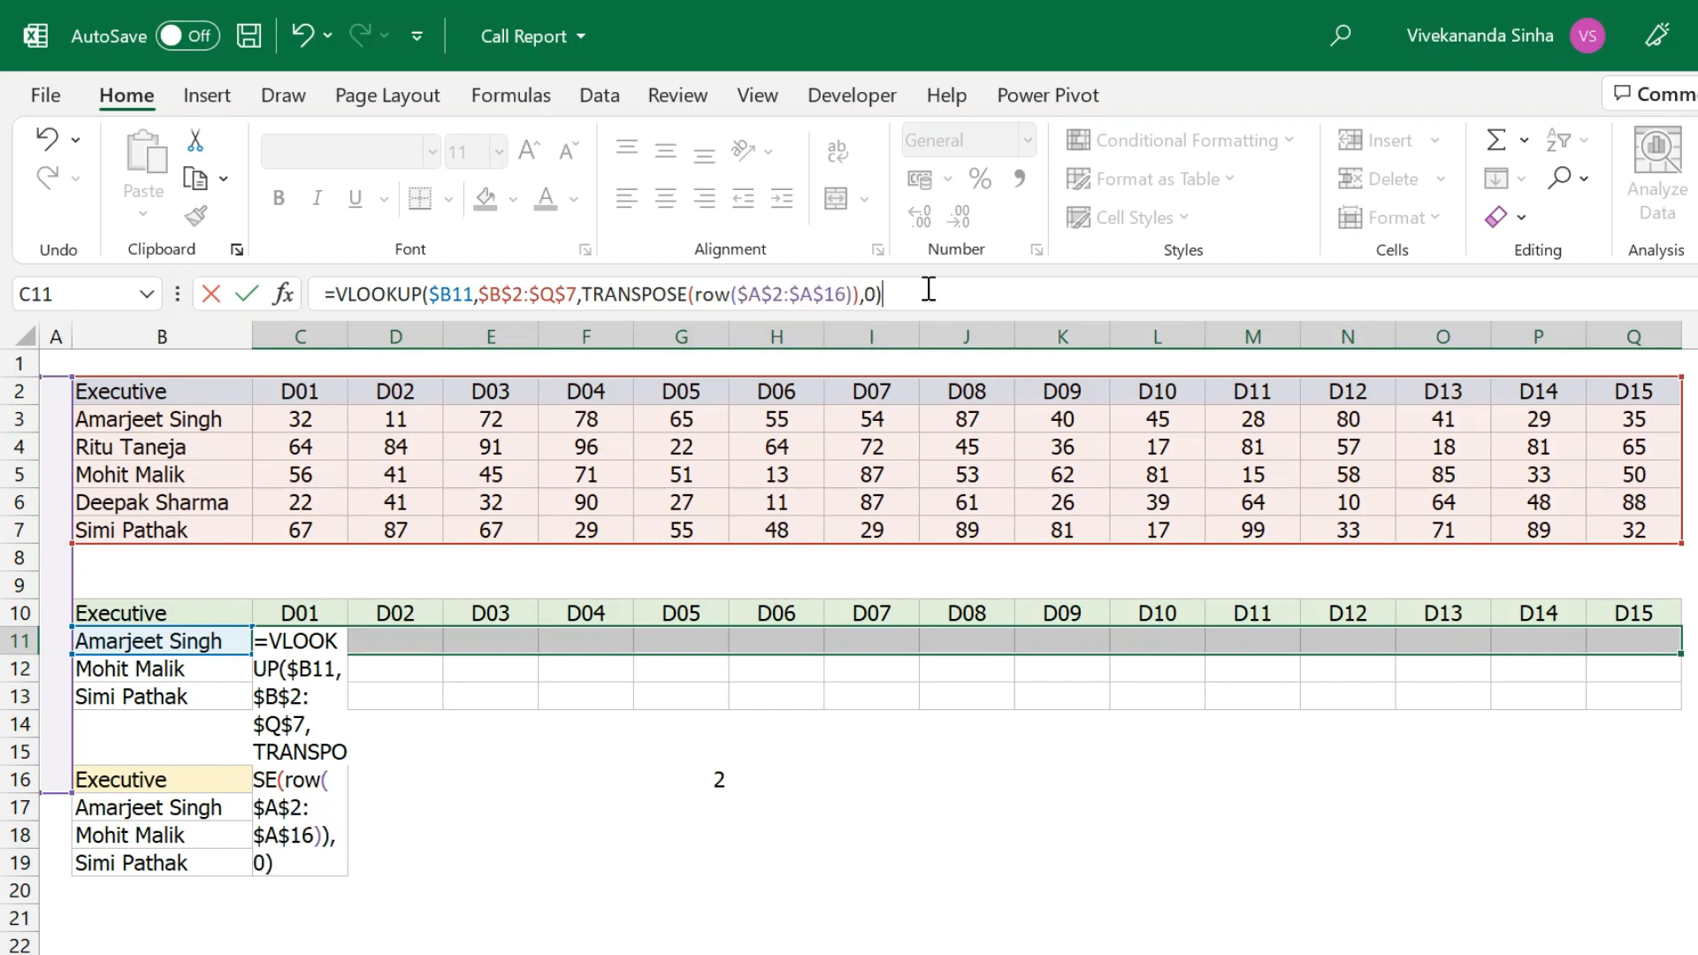
pyautogui.hotkey('ctrl', 'shift', 'Return')
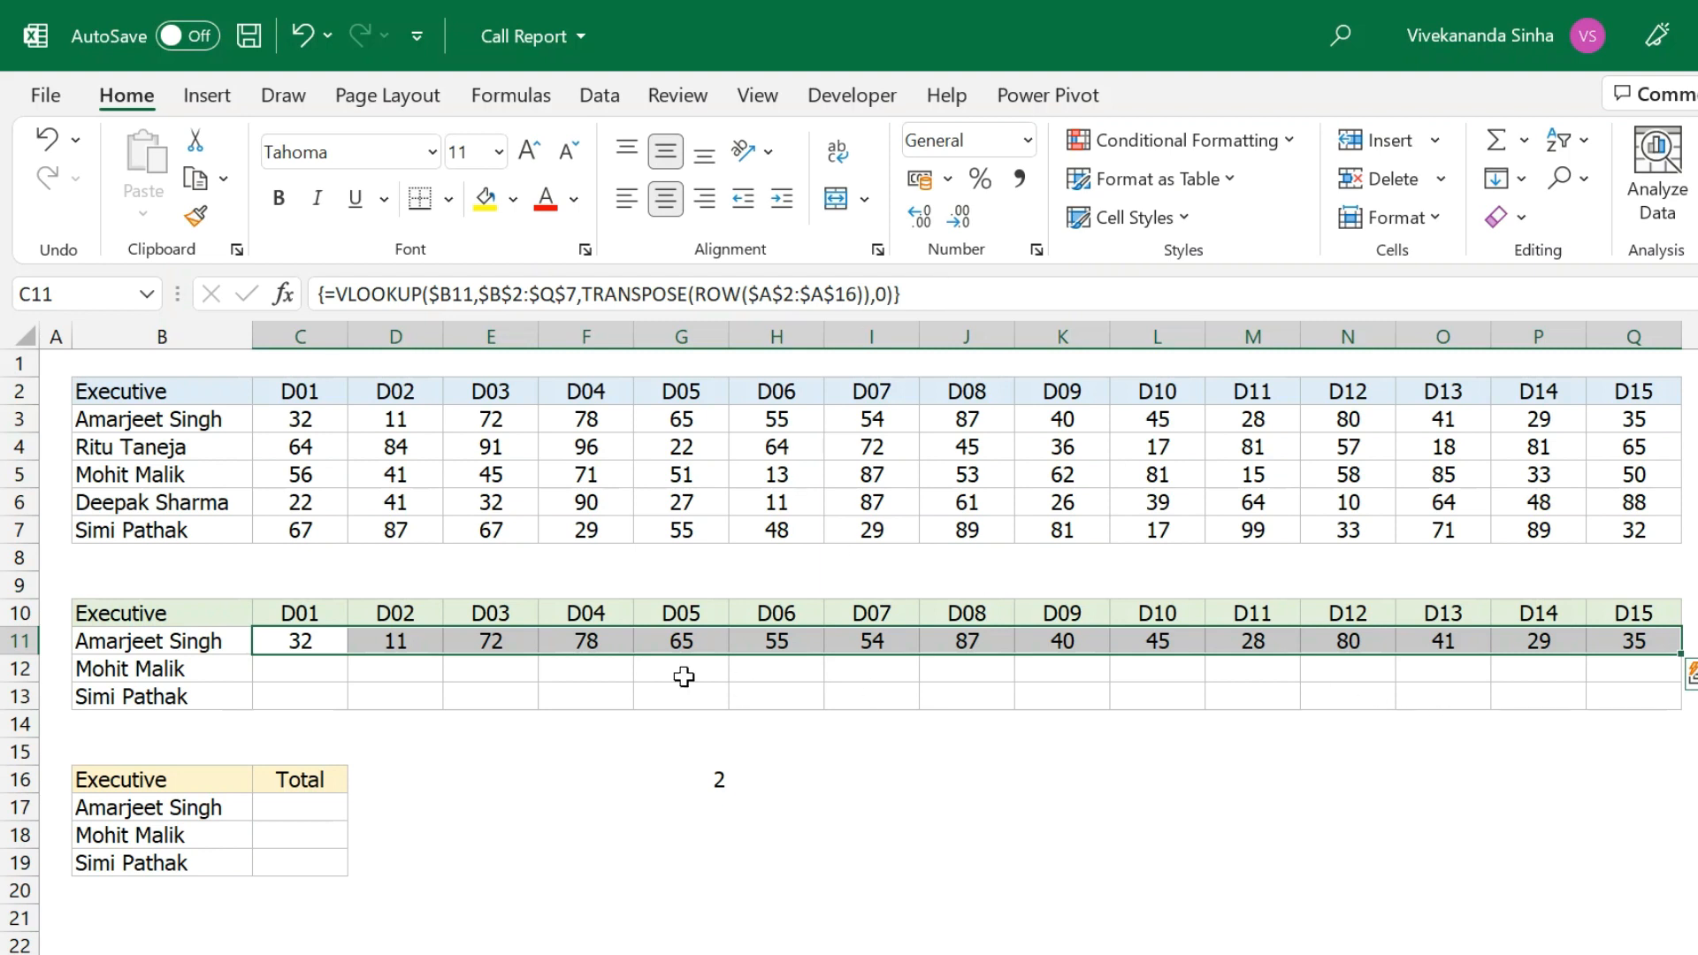
pyautogui.moveTo(341, 661); pyautogui.dragTo(1621, 648)
# Copy the row 11 array formula into rows 12 and 13.
pyautogui.hotkey('ctrl', 'c')
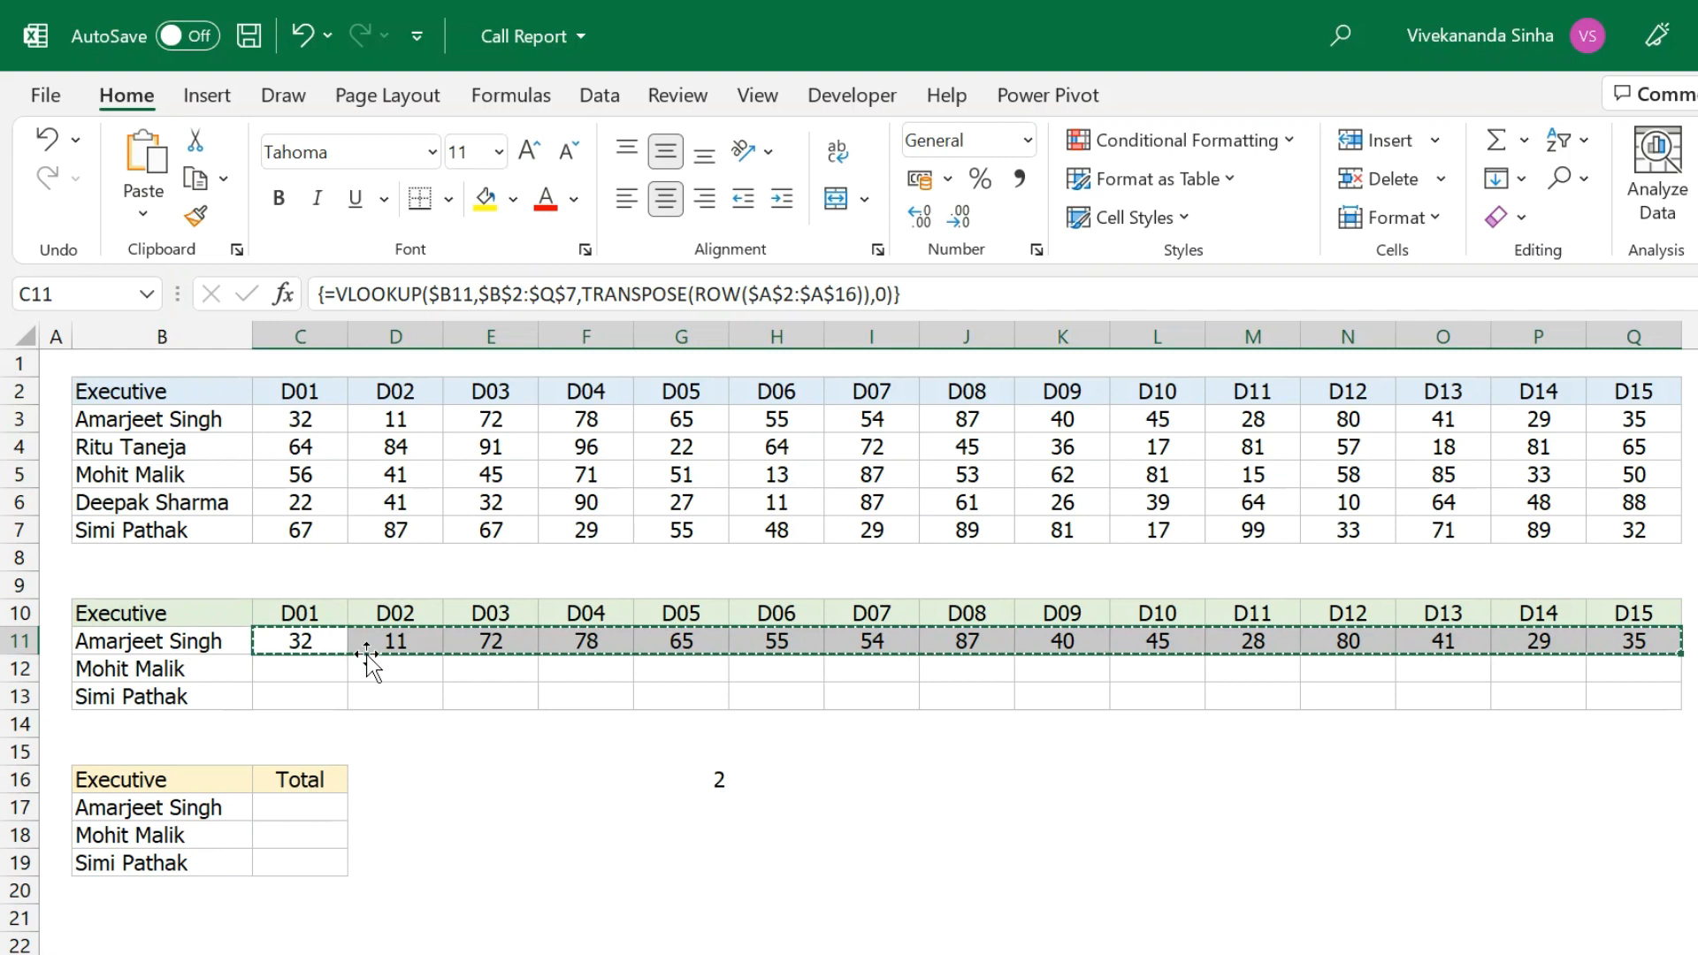
pyautogui.moveTo(309, 669); pyautogui.dragTo(305, 688)
pyautogui.hotkey('ctrl', 'v')
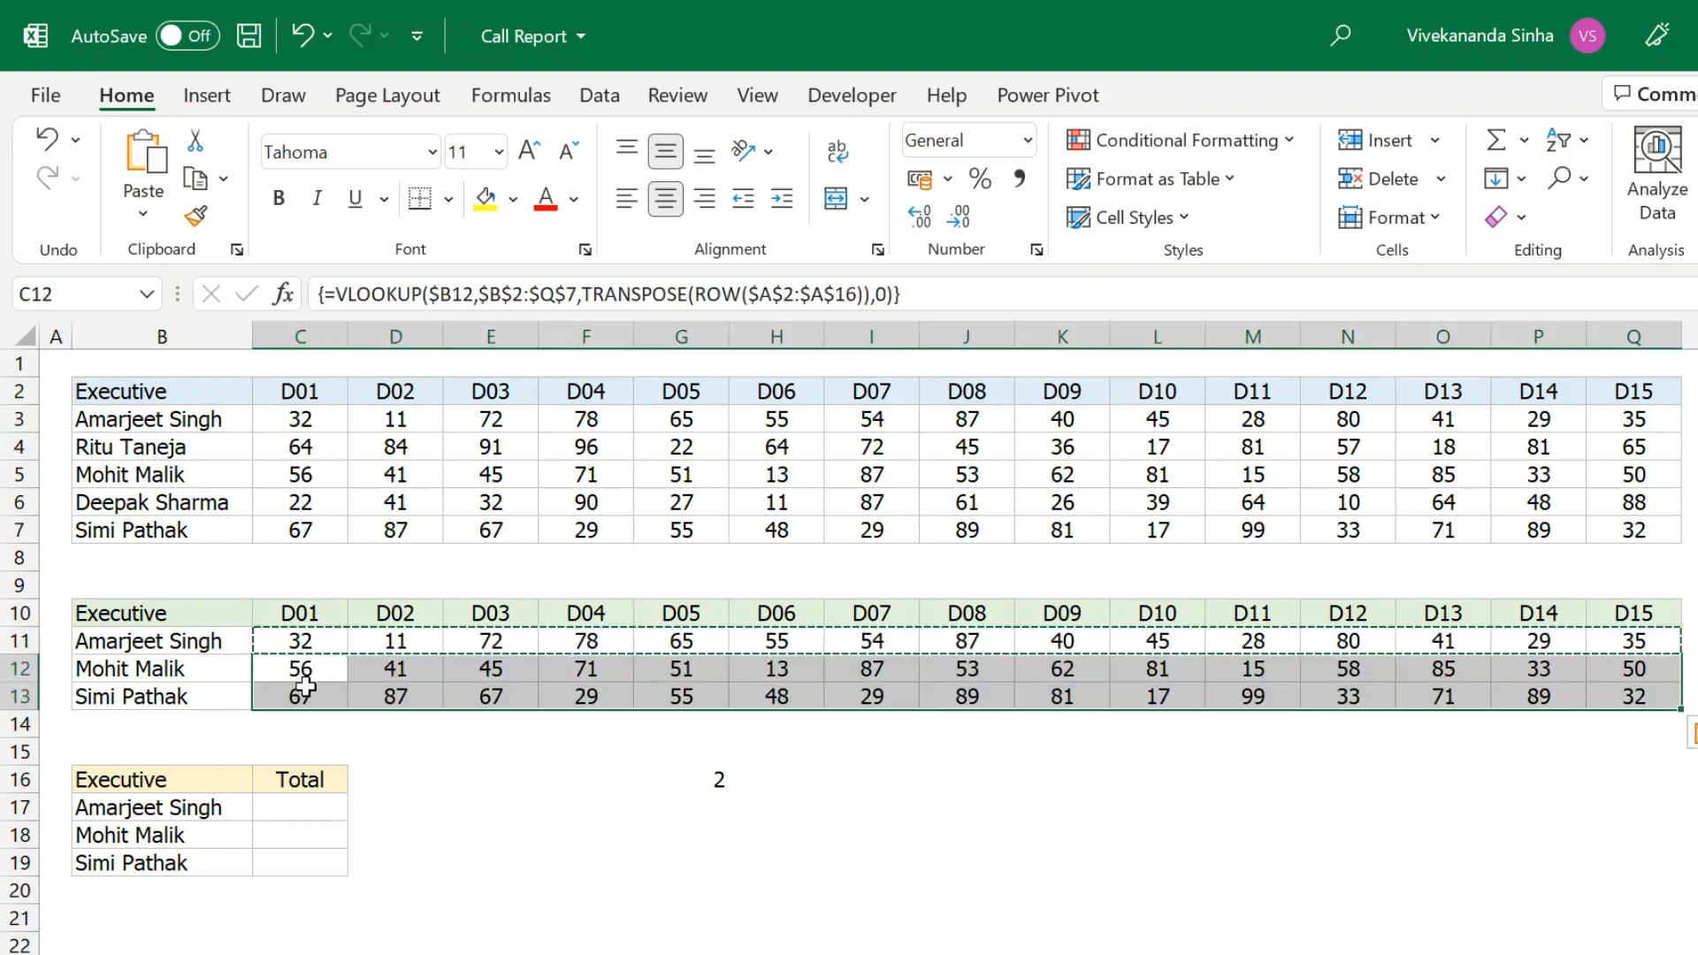
# Check the F12 result against the source value 71 in F5, then cancel the copy.
pyautogui.click(304, 691)
pyautogui.click(166, 669)
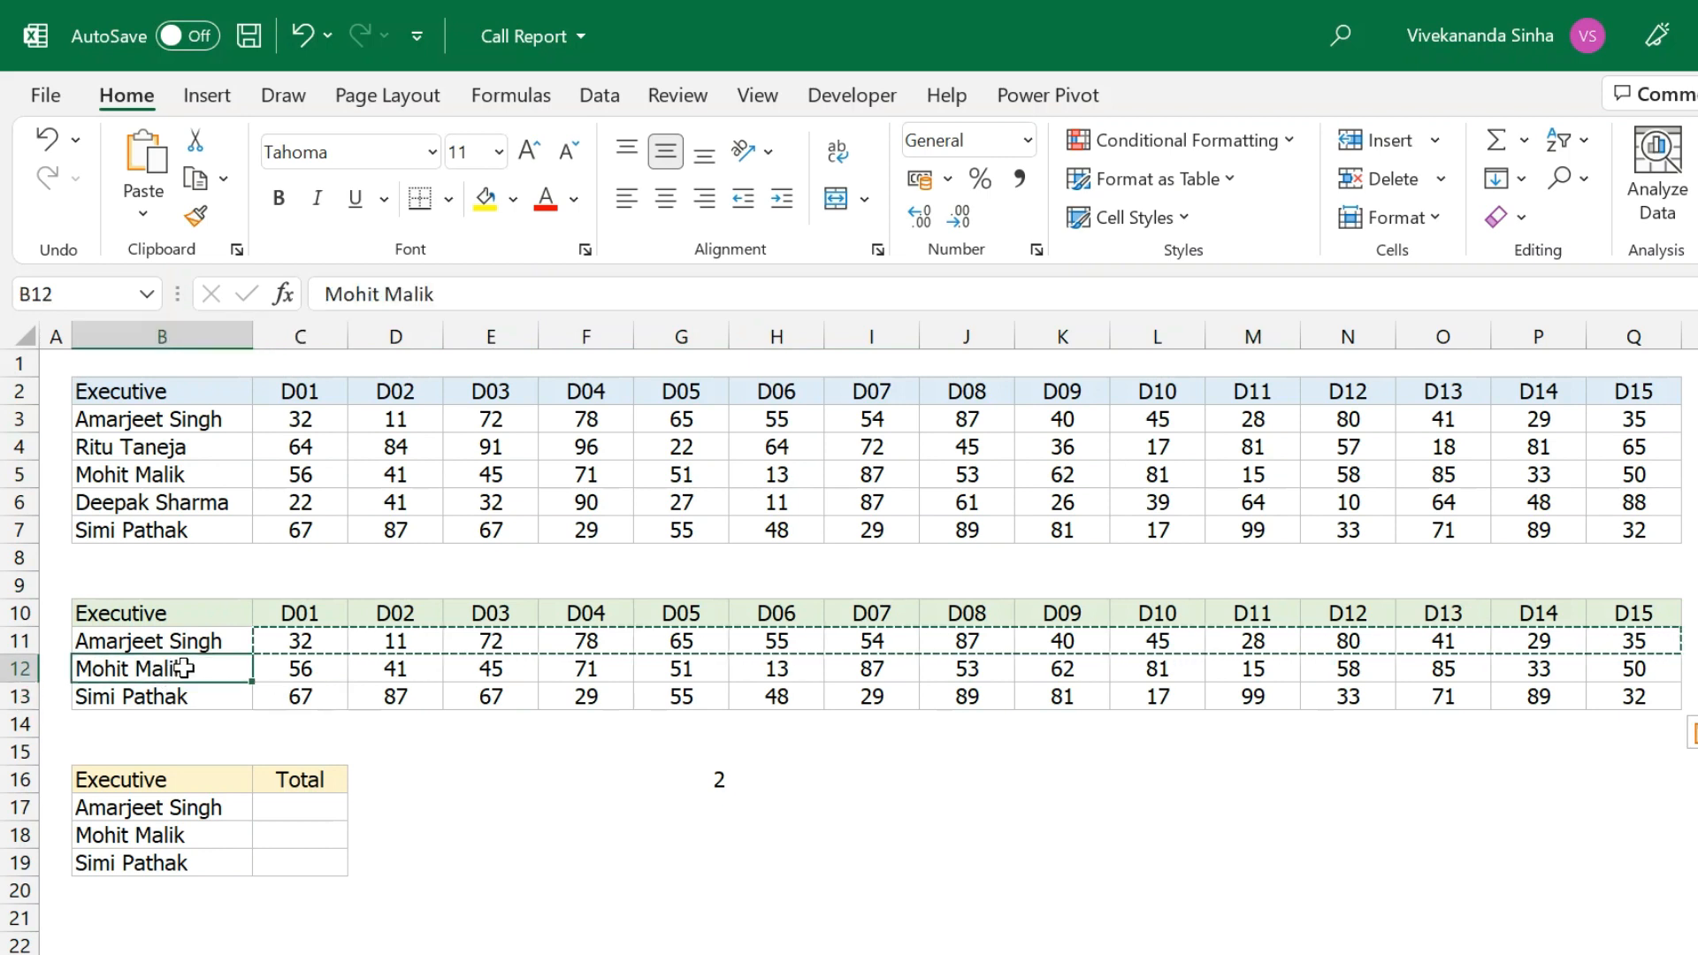
pyautogui.click(614, 665)
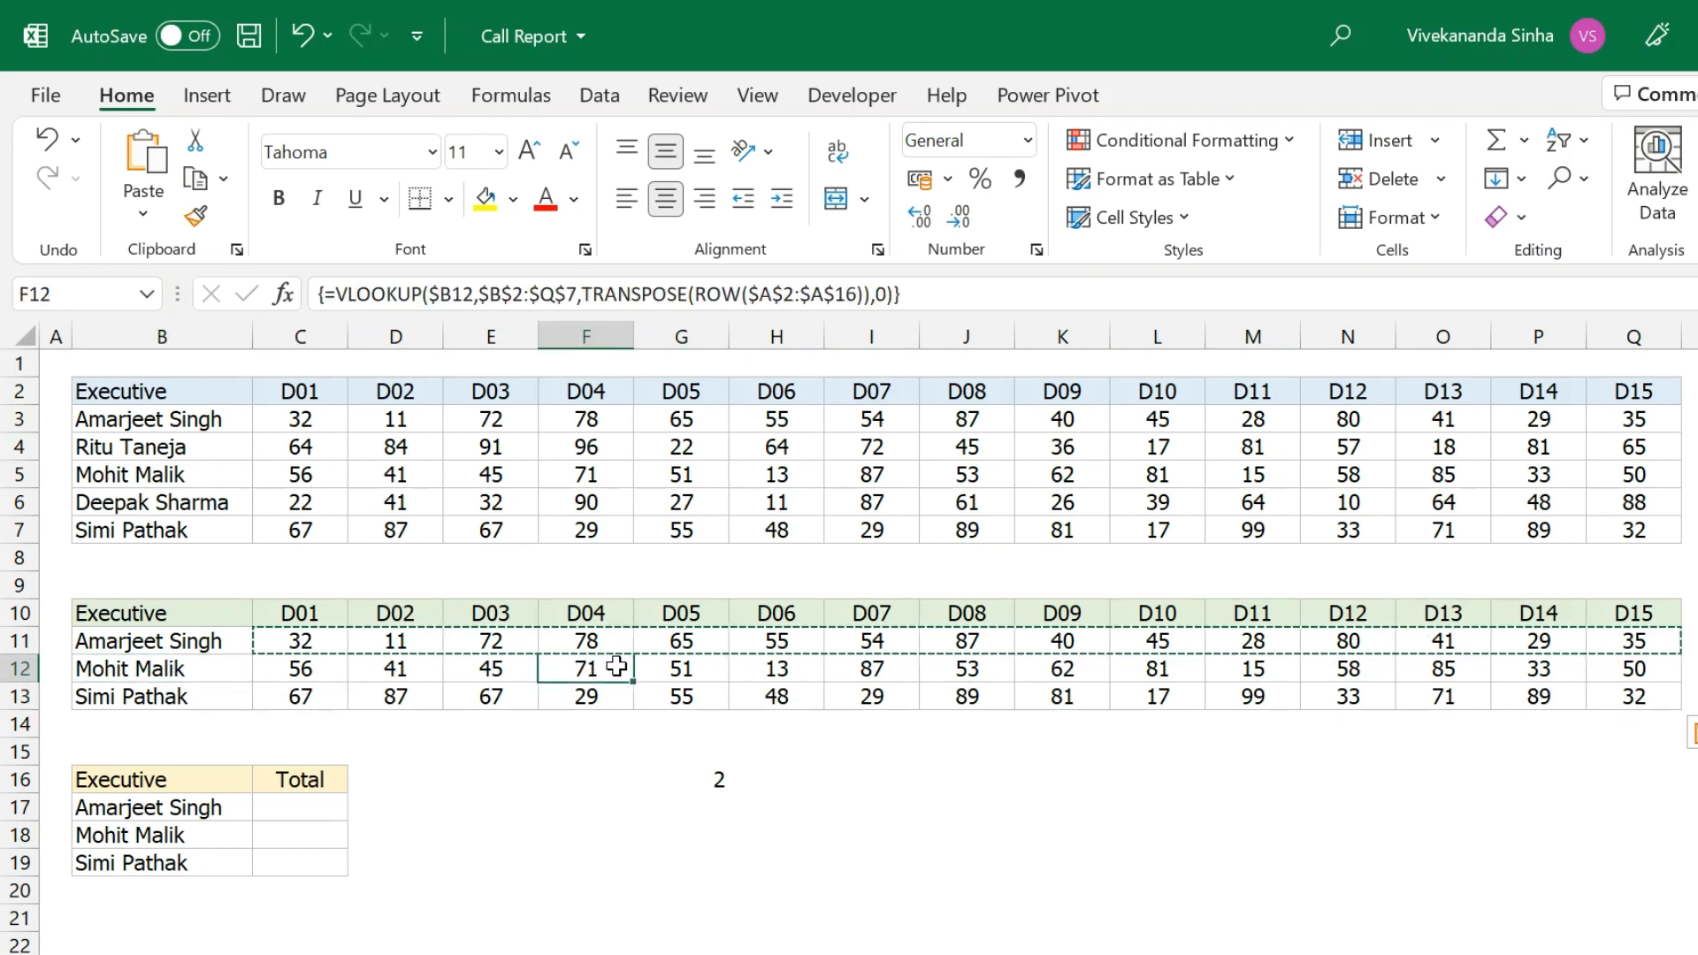
pyautogui.click(230, 471)
pyautogui.click(562, 475)
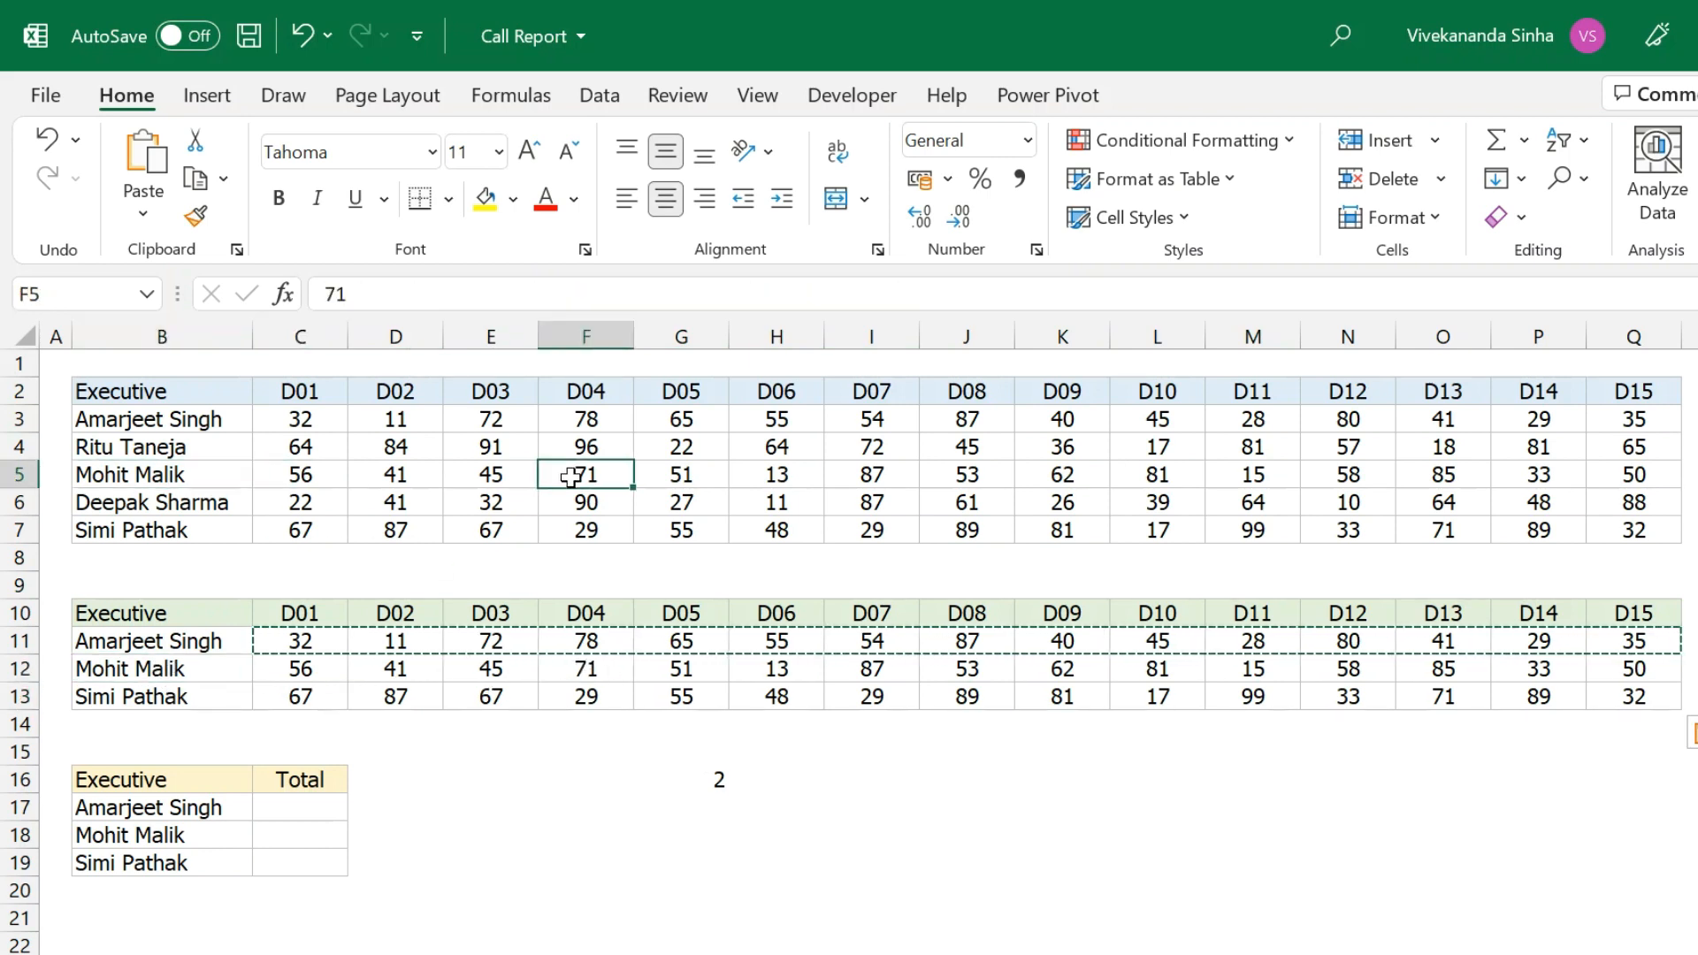
pyautogui.press('Escape')
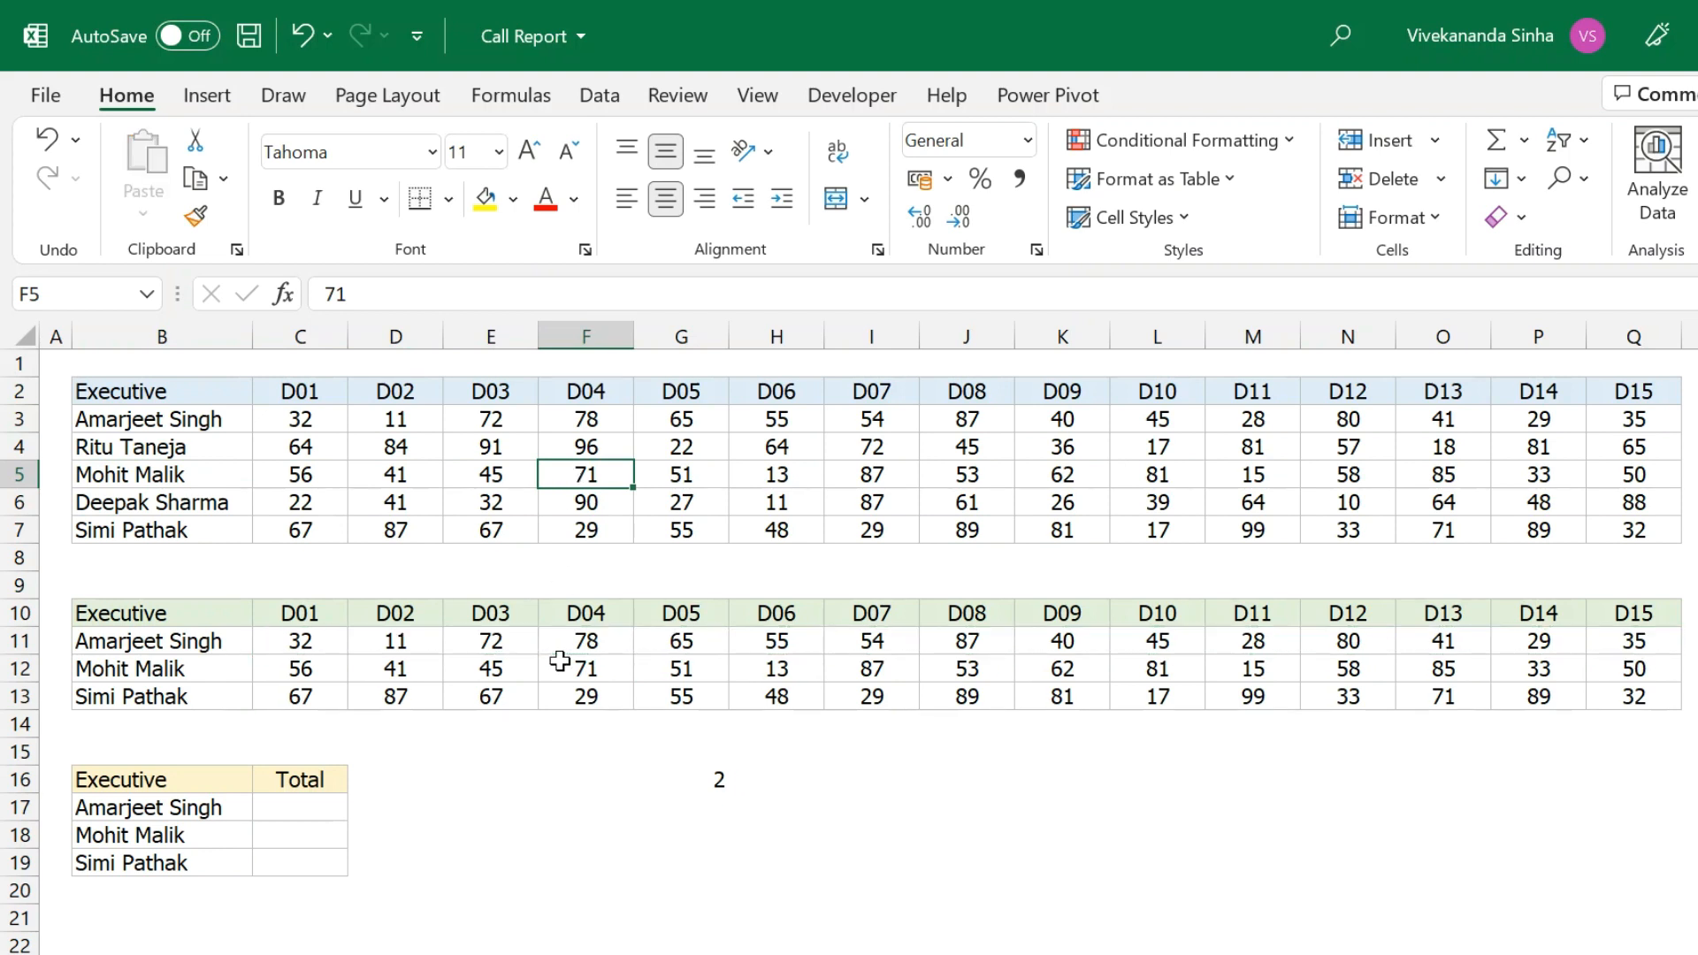
pyautogui.click(312, 644)
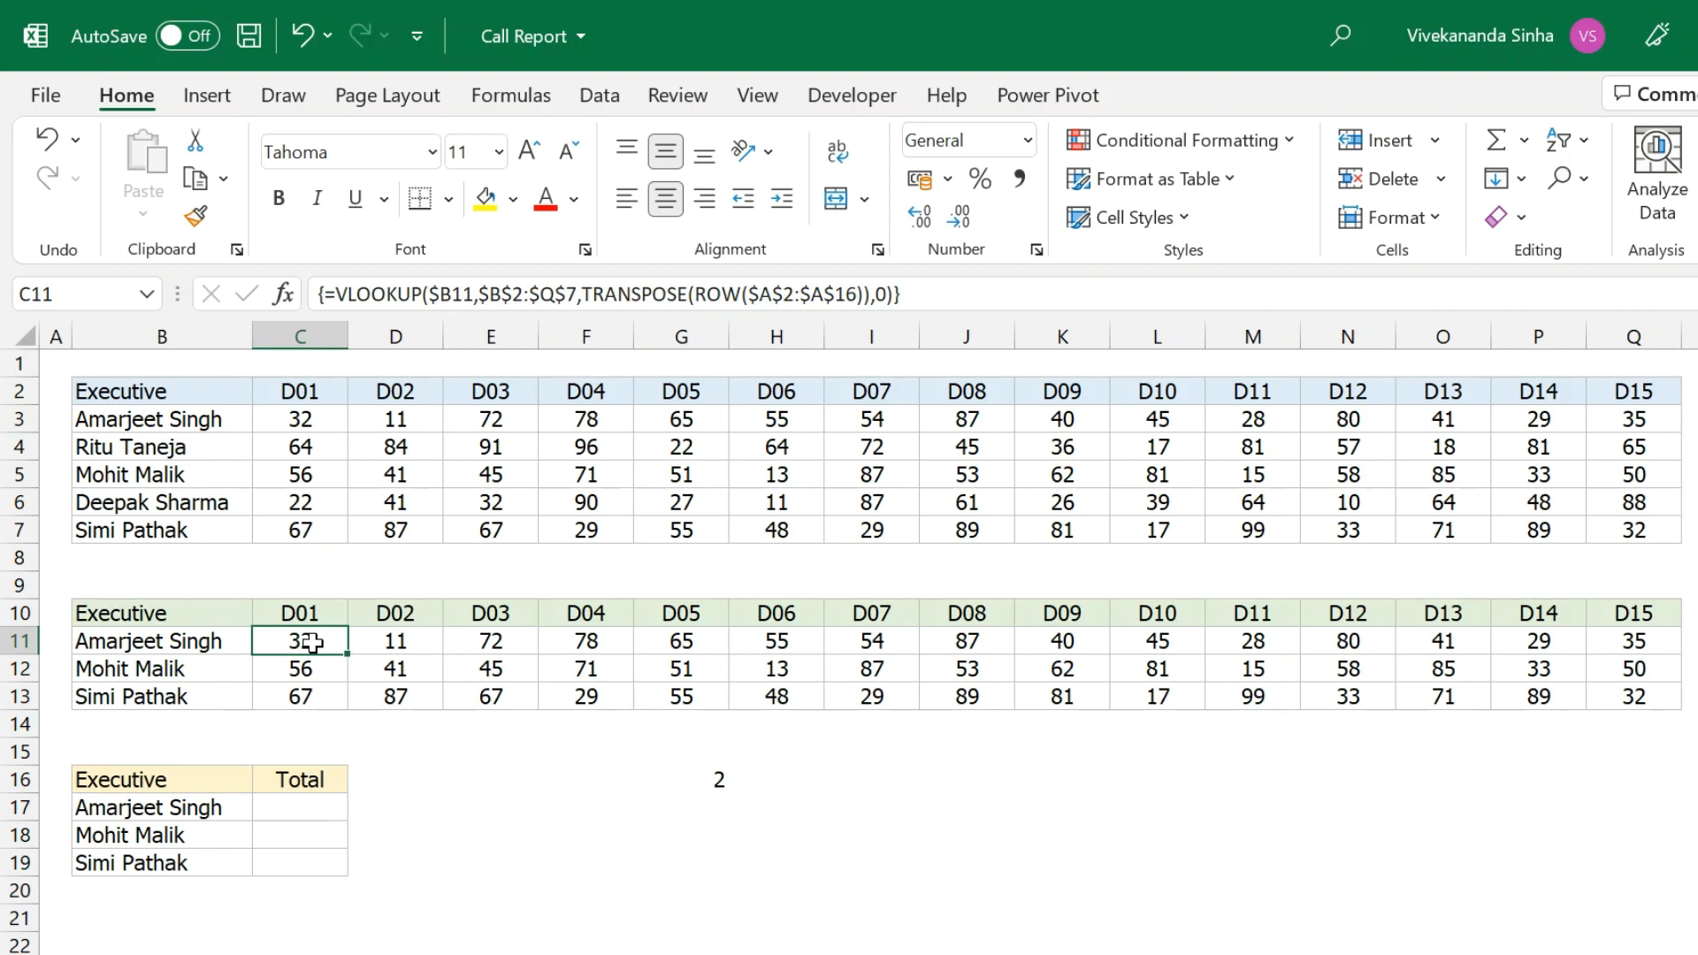
# Review the source table B2:Q7, then select C11's VLOOKUP formula text in the formula bar for copying.
pyautogui.click(291, 807)
pyautogui.moveTo(172, 394); pyautogui.dragTo(1636, 535)
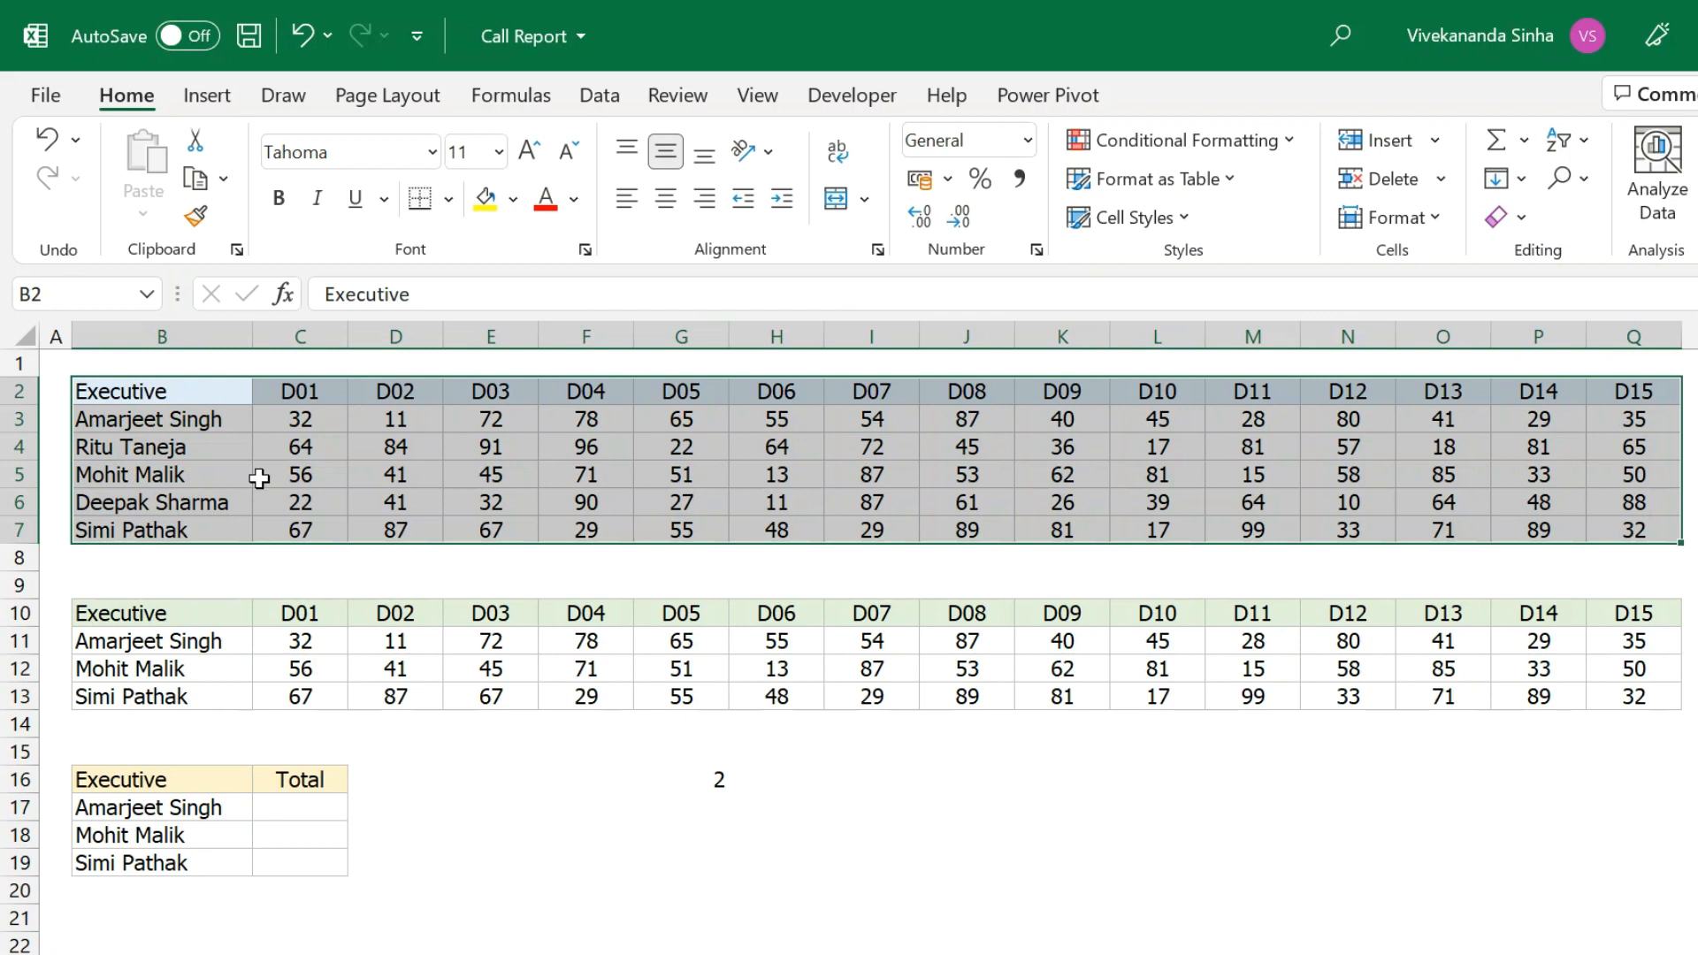
pyautogui.click(208, 808)
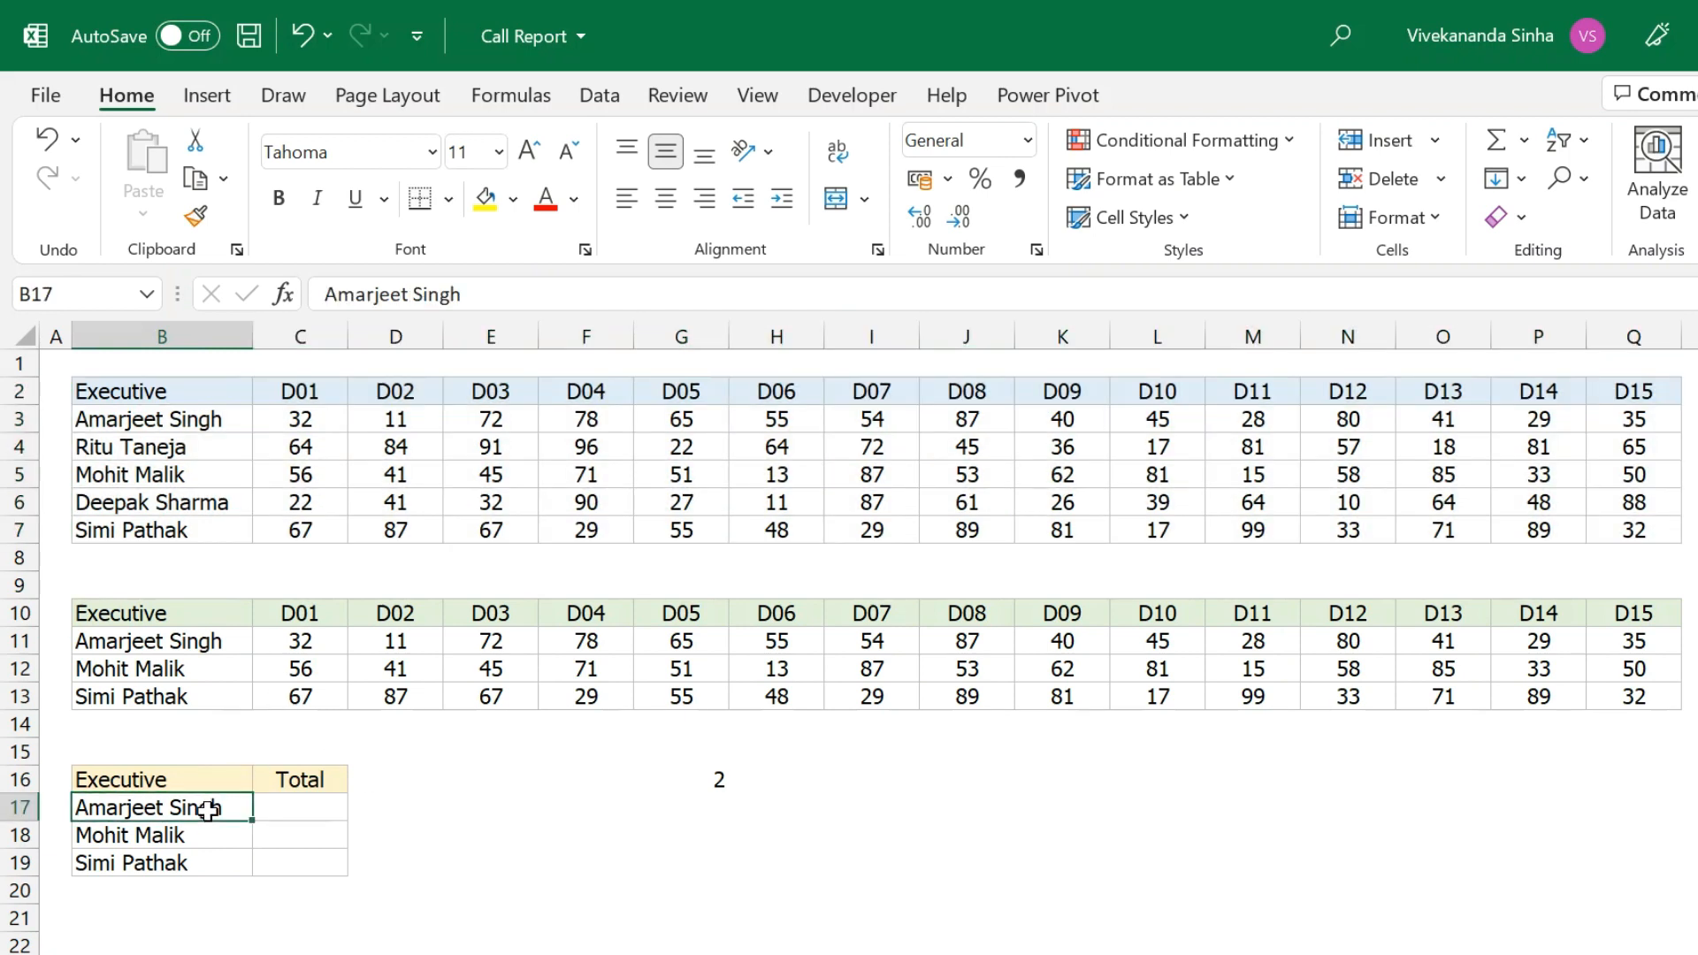
pyautogui.click(299, 812)
pyautogui.moveTo(304, 389); pyautogui.dragTo(1627, 530)
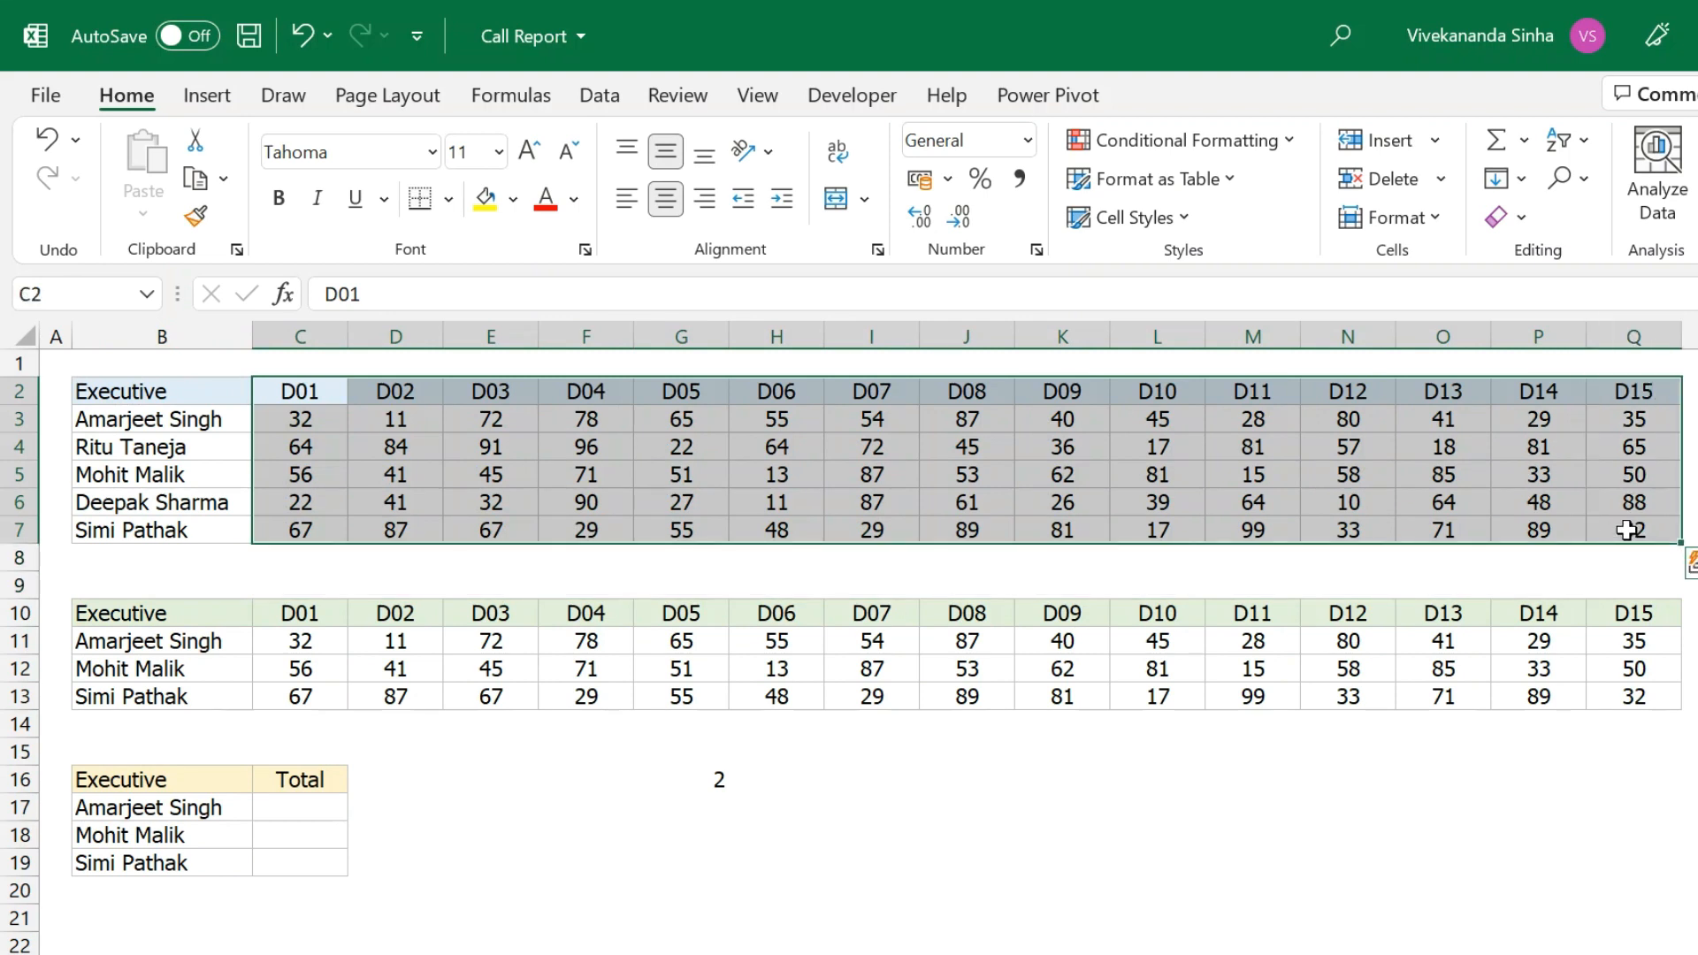
pyautogui.moveTo(301, 418); pyautogui.dragTo(1635, 424)
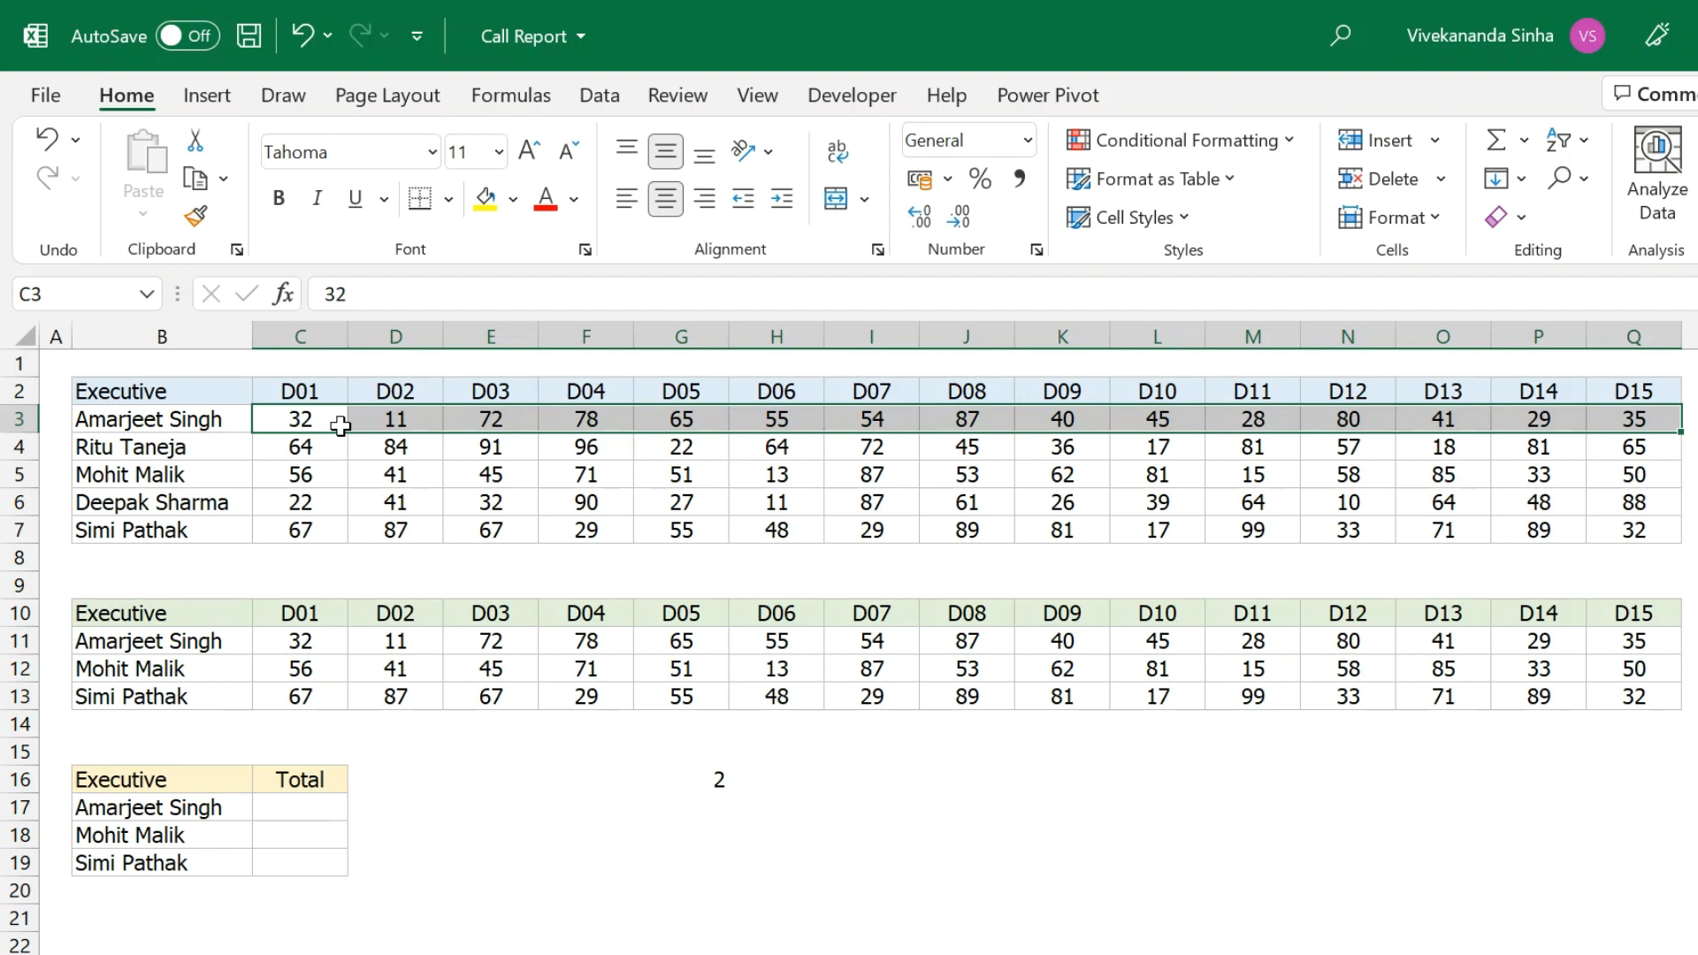
pyautogui.click(284, 632)
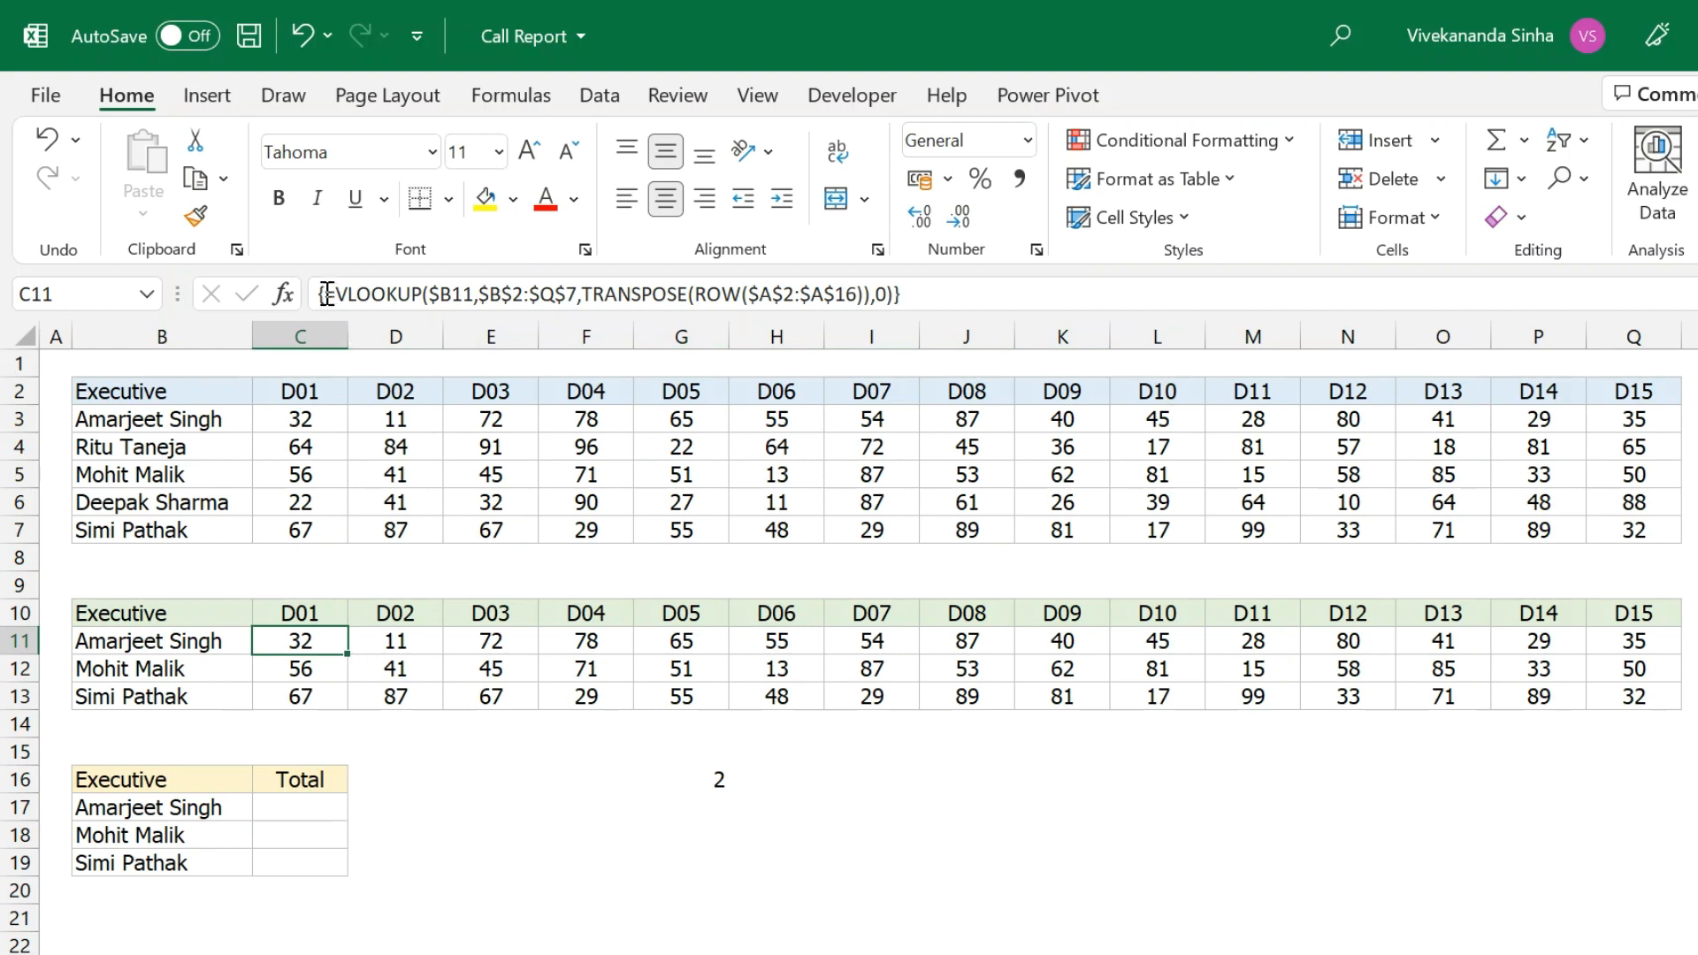
pyautogui.moveTo(333, 293); pyautogui.dragTo(1046, 310)
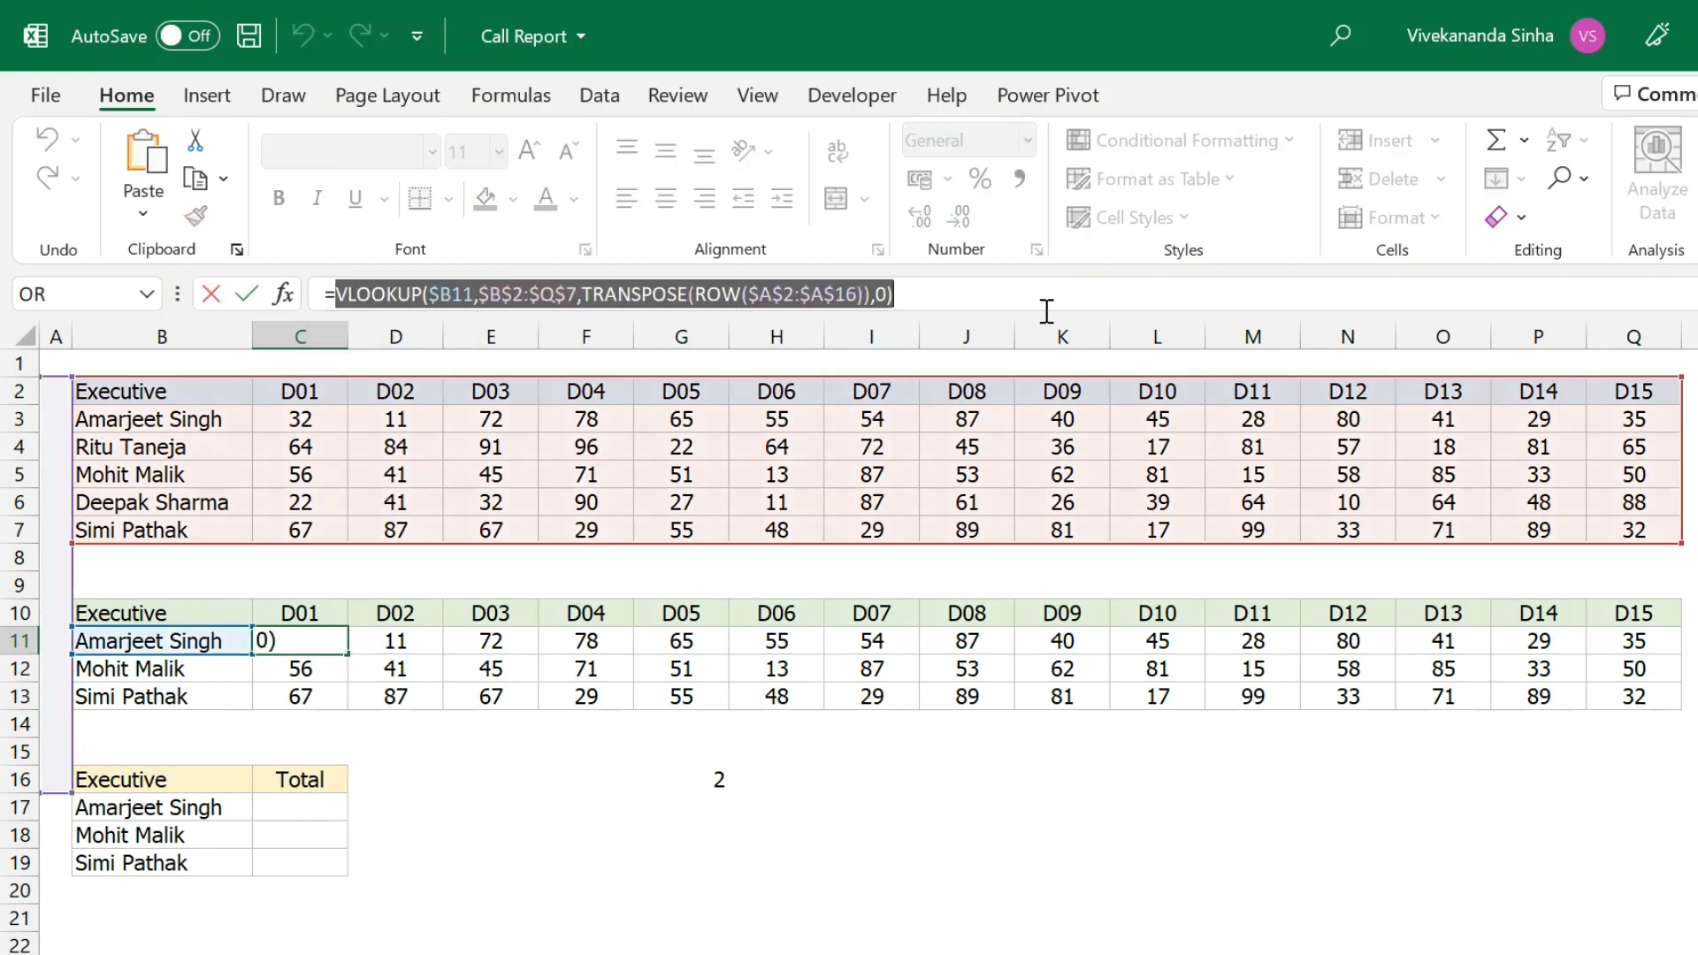
# In C17, wrap the pasted VLOOKUP expression in =SUM( ... ).
pyautogui.hotkey('ctrl', 'shift', 'Return')
pyautogui.click(296, 809)
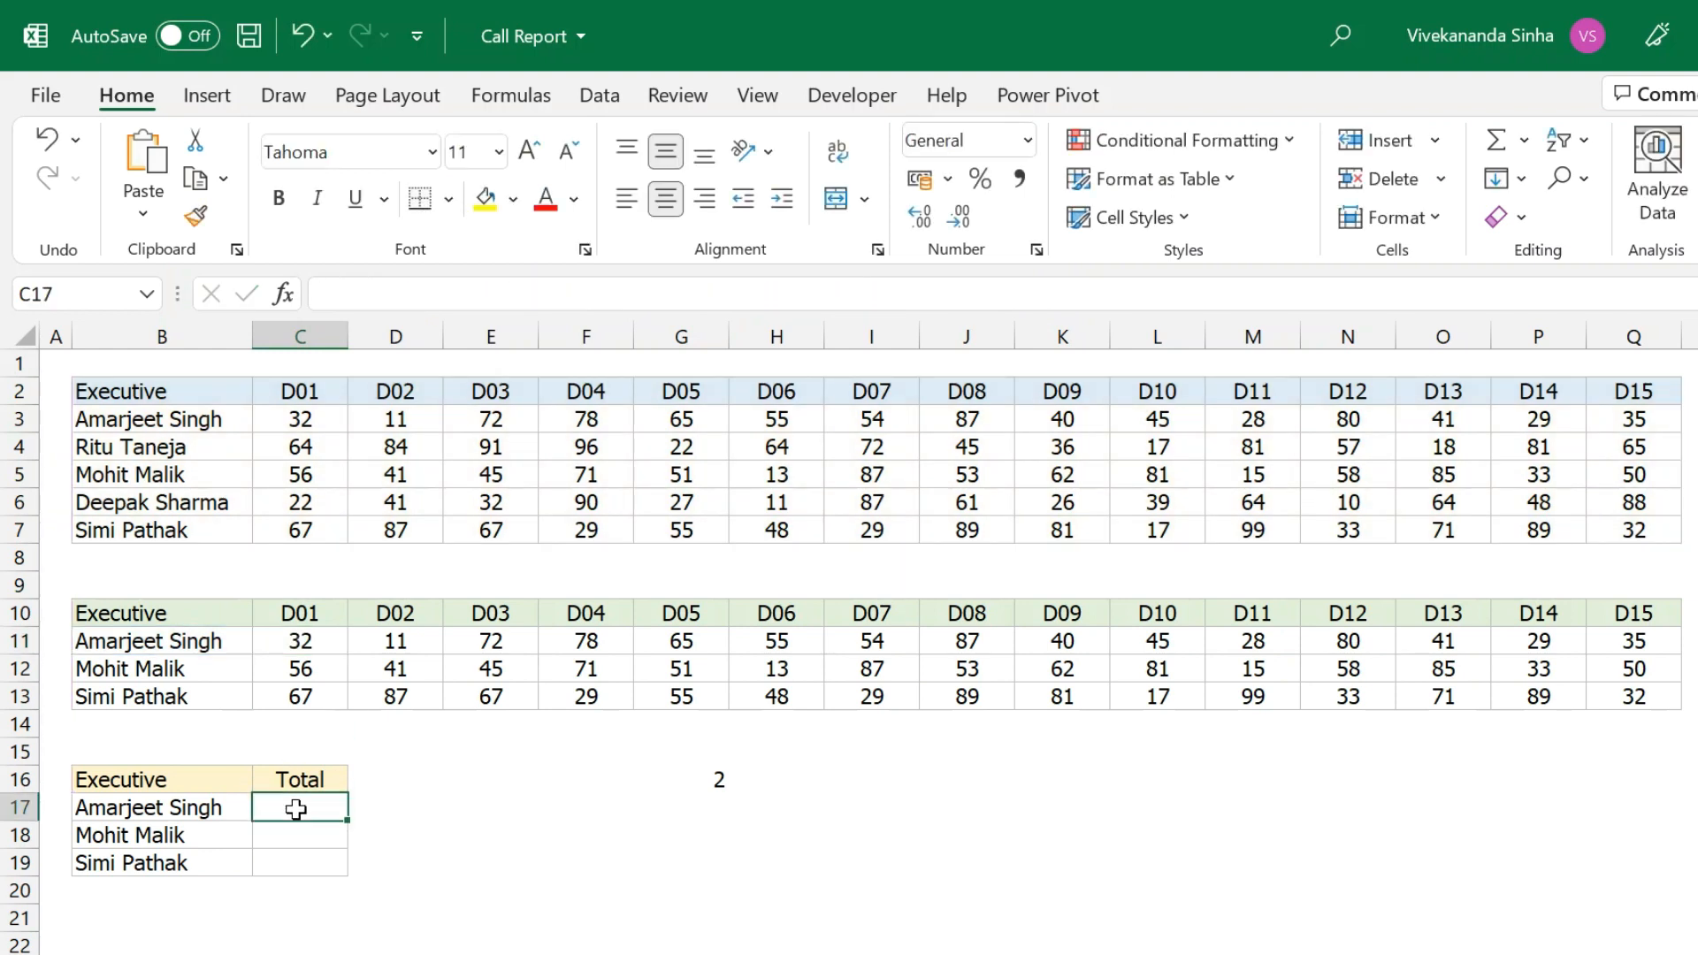
pyautogui.write('=sum')
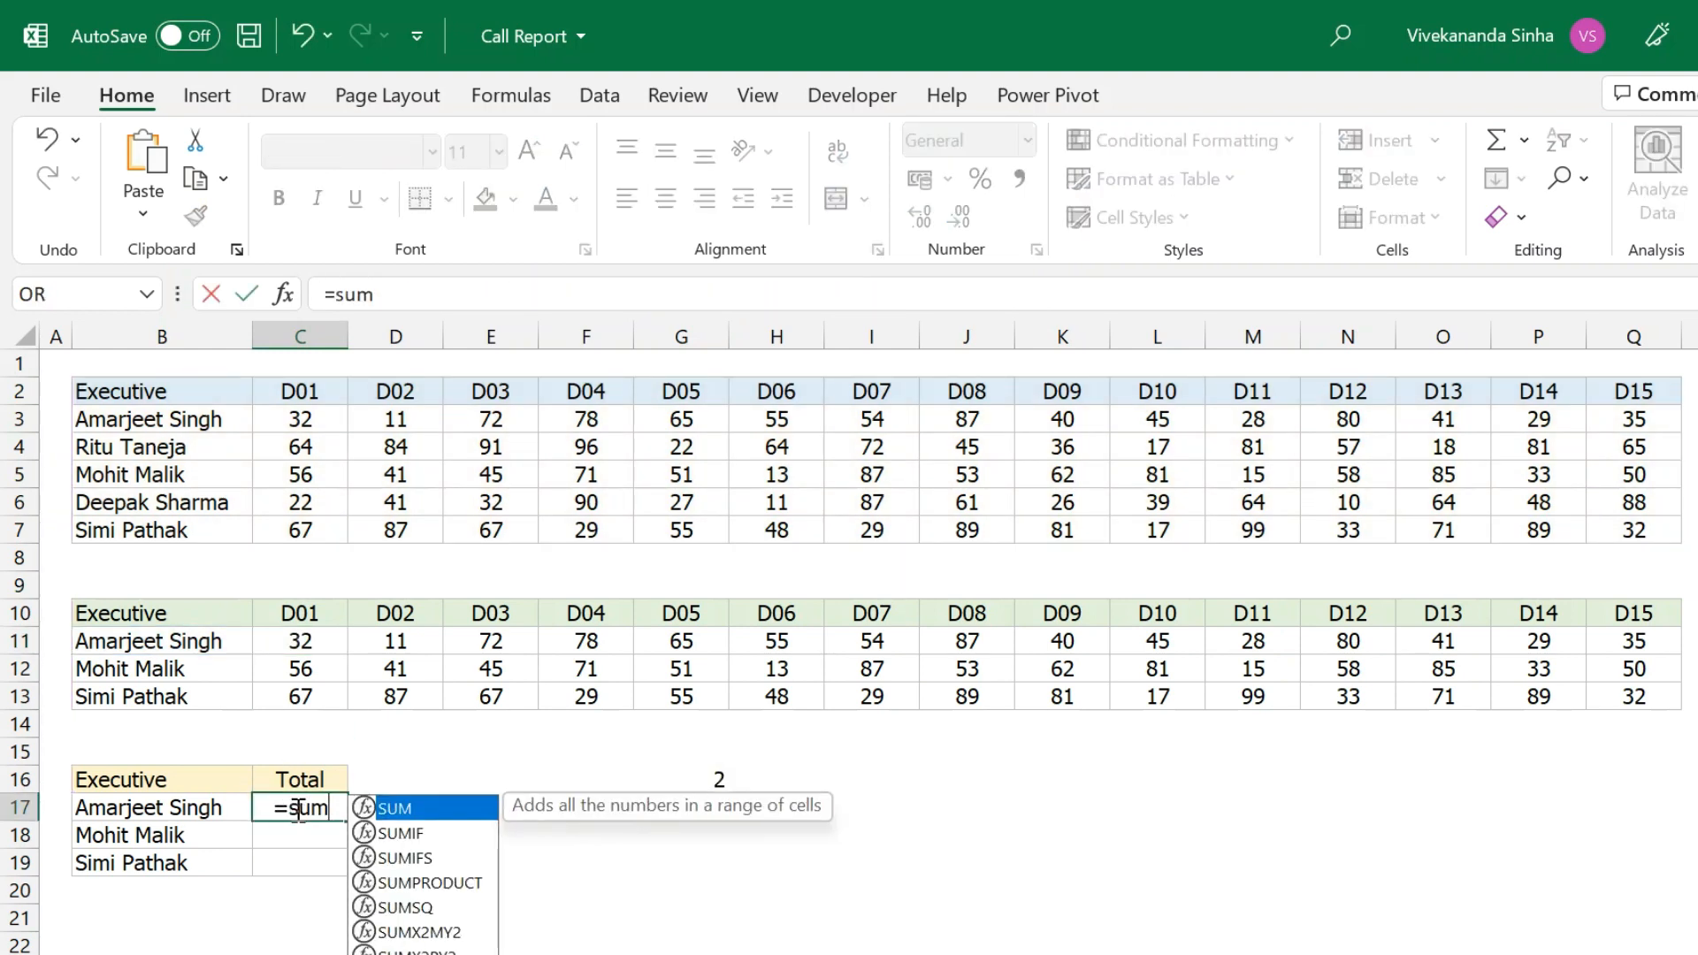
pyautogui.press('Tab')
pyautogui.hotkey('ctrl', 'v')
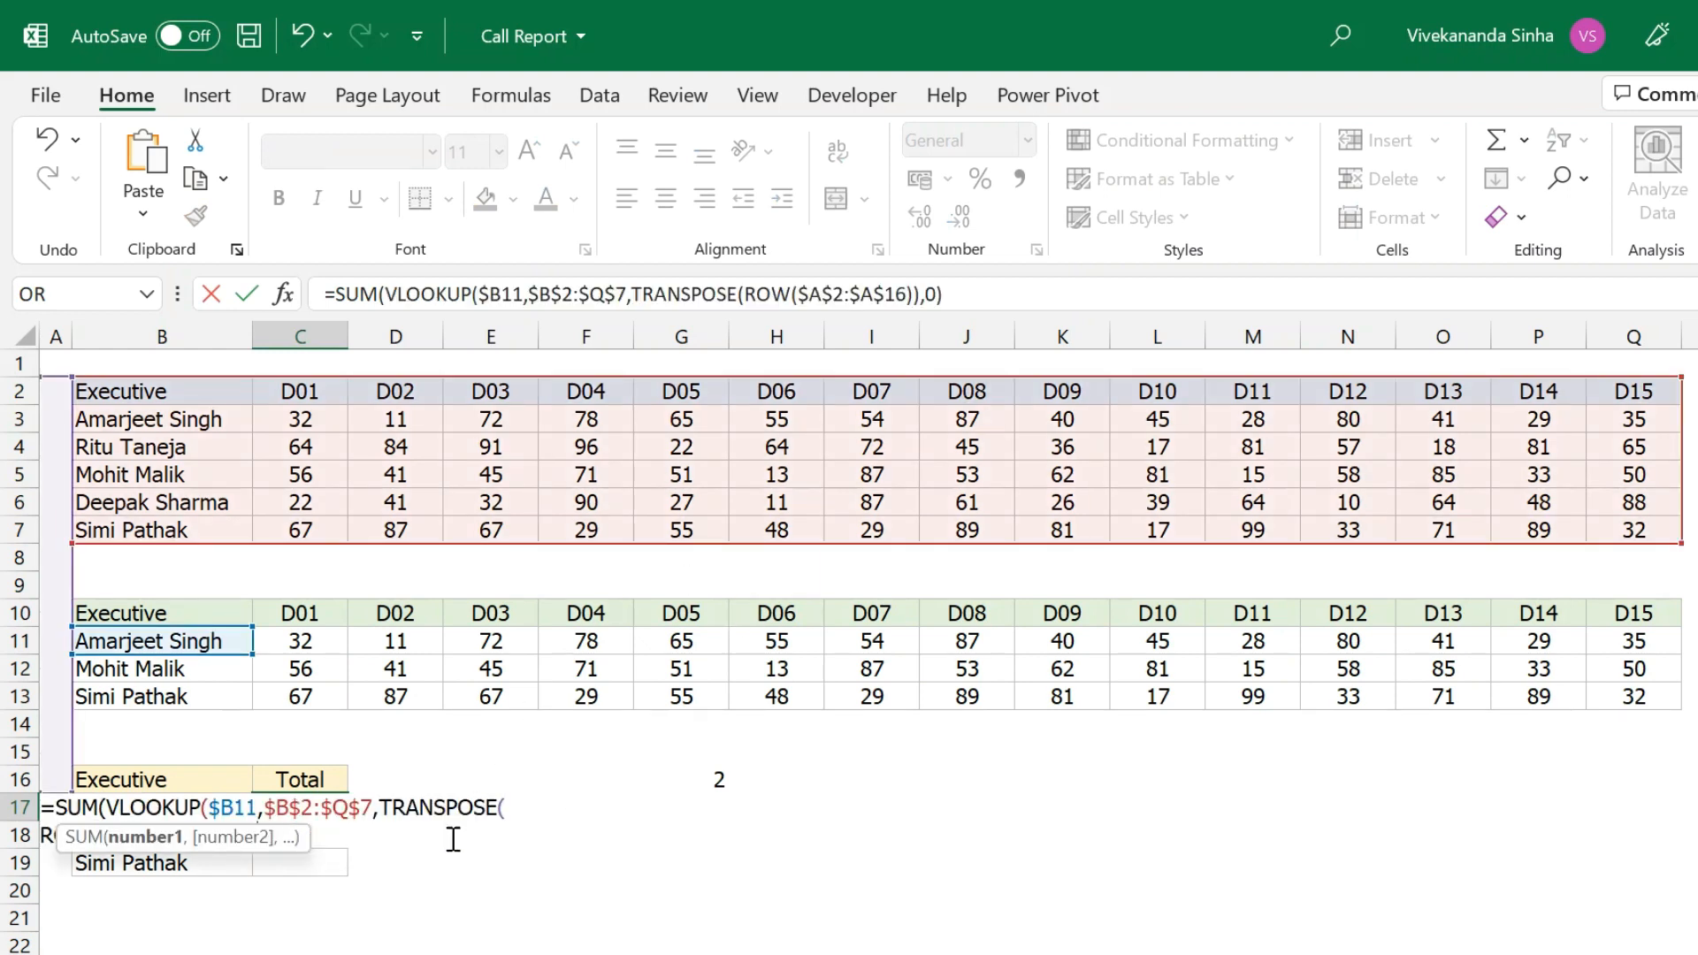
pyautogui.click(1003, 298)
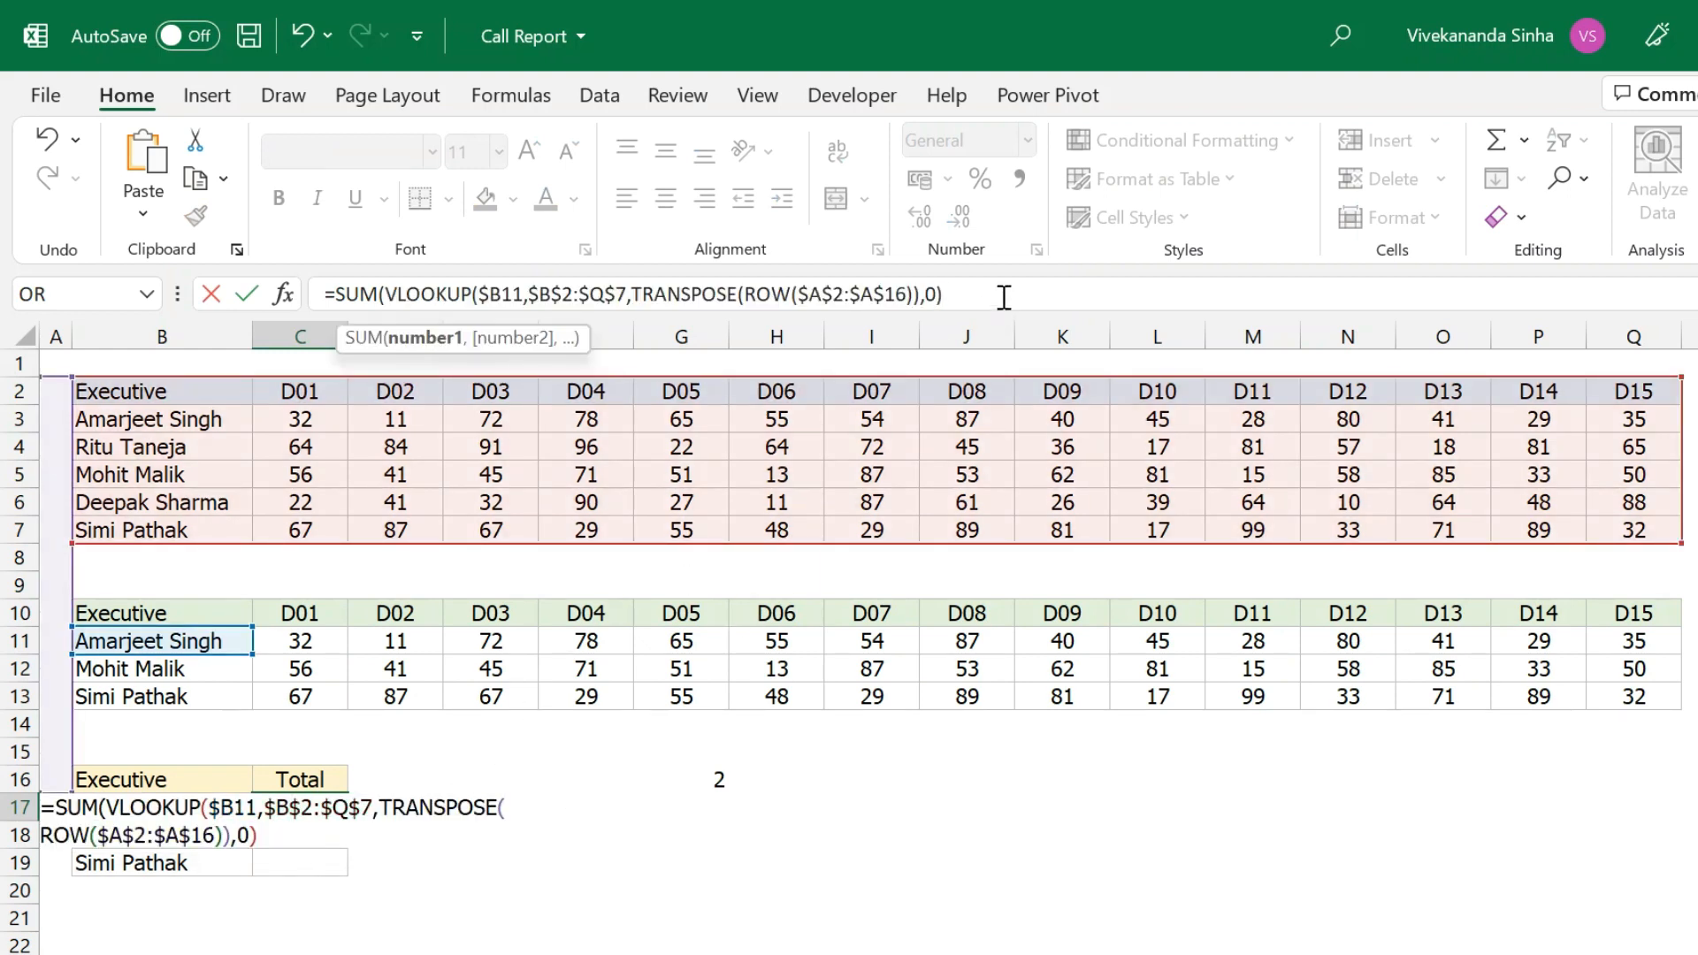
pyautogui.write(')')
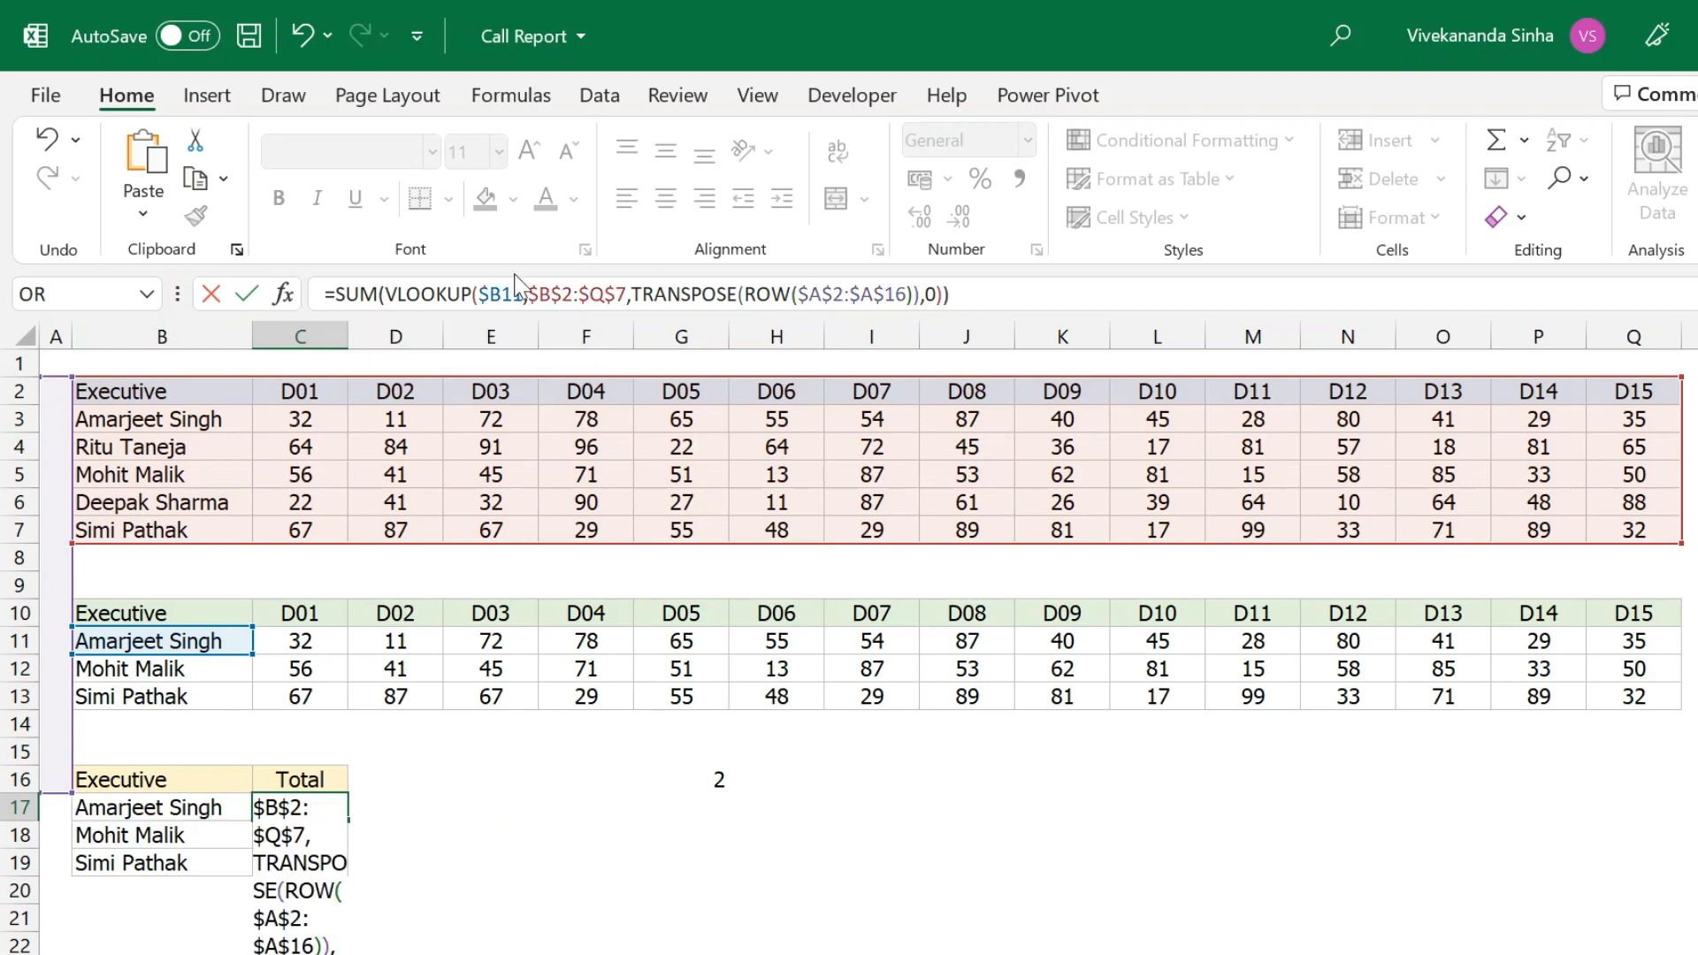
# Preview the VLOOKUP array with F9, enter the SUM as an array formula, and fill down to C19.
pyautogui.moveTo(390, 297); pyautogui.dragTo(941, 329)
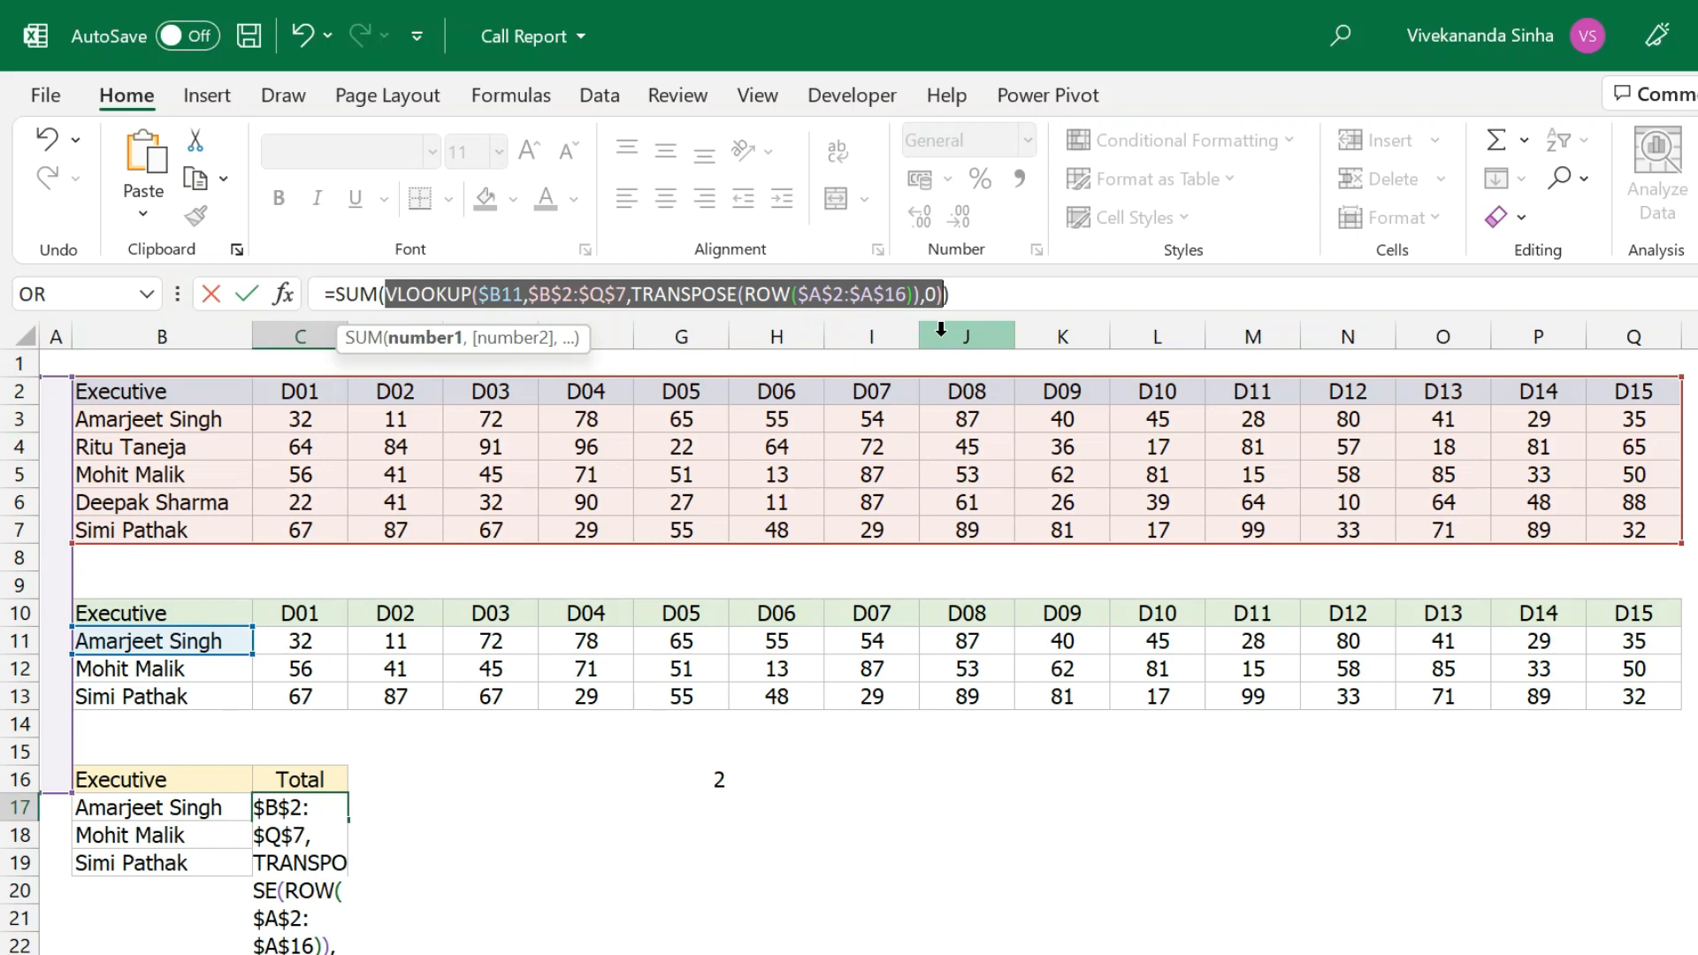
pyautogui.press('F9')
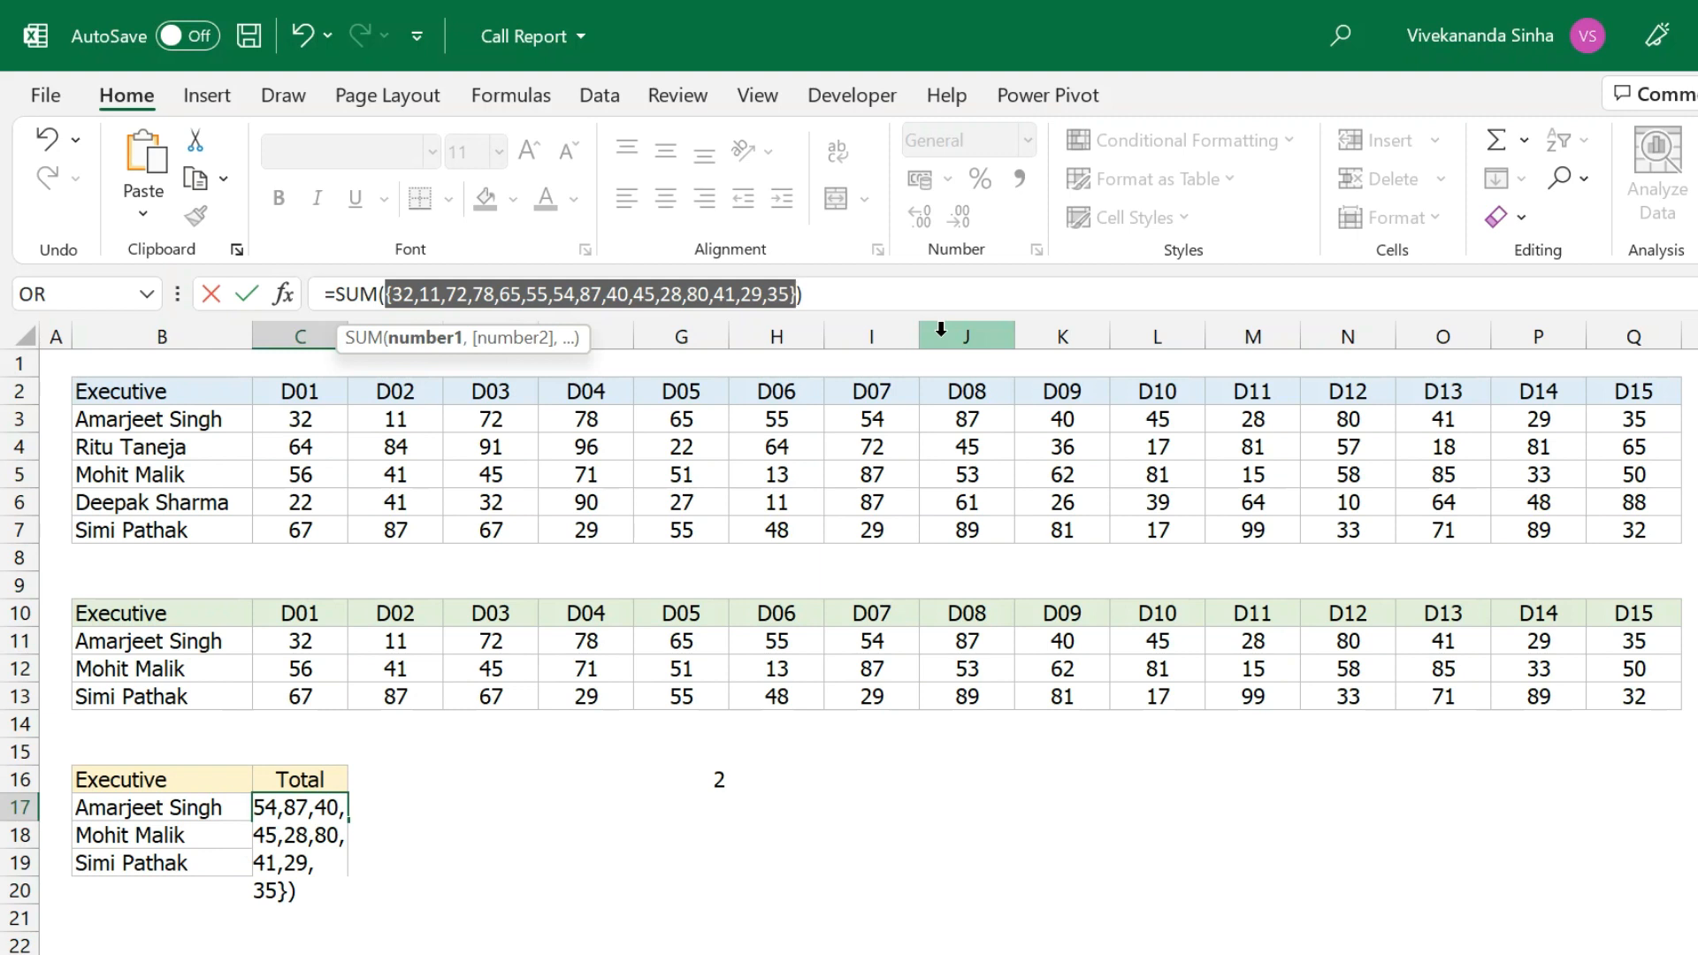
pyautogui.hotkey('ctrl', 'z')
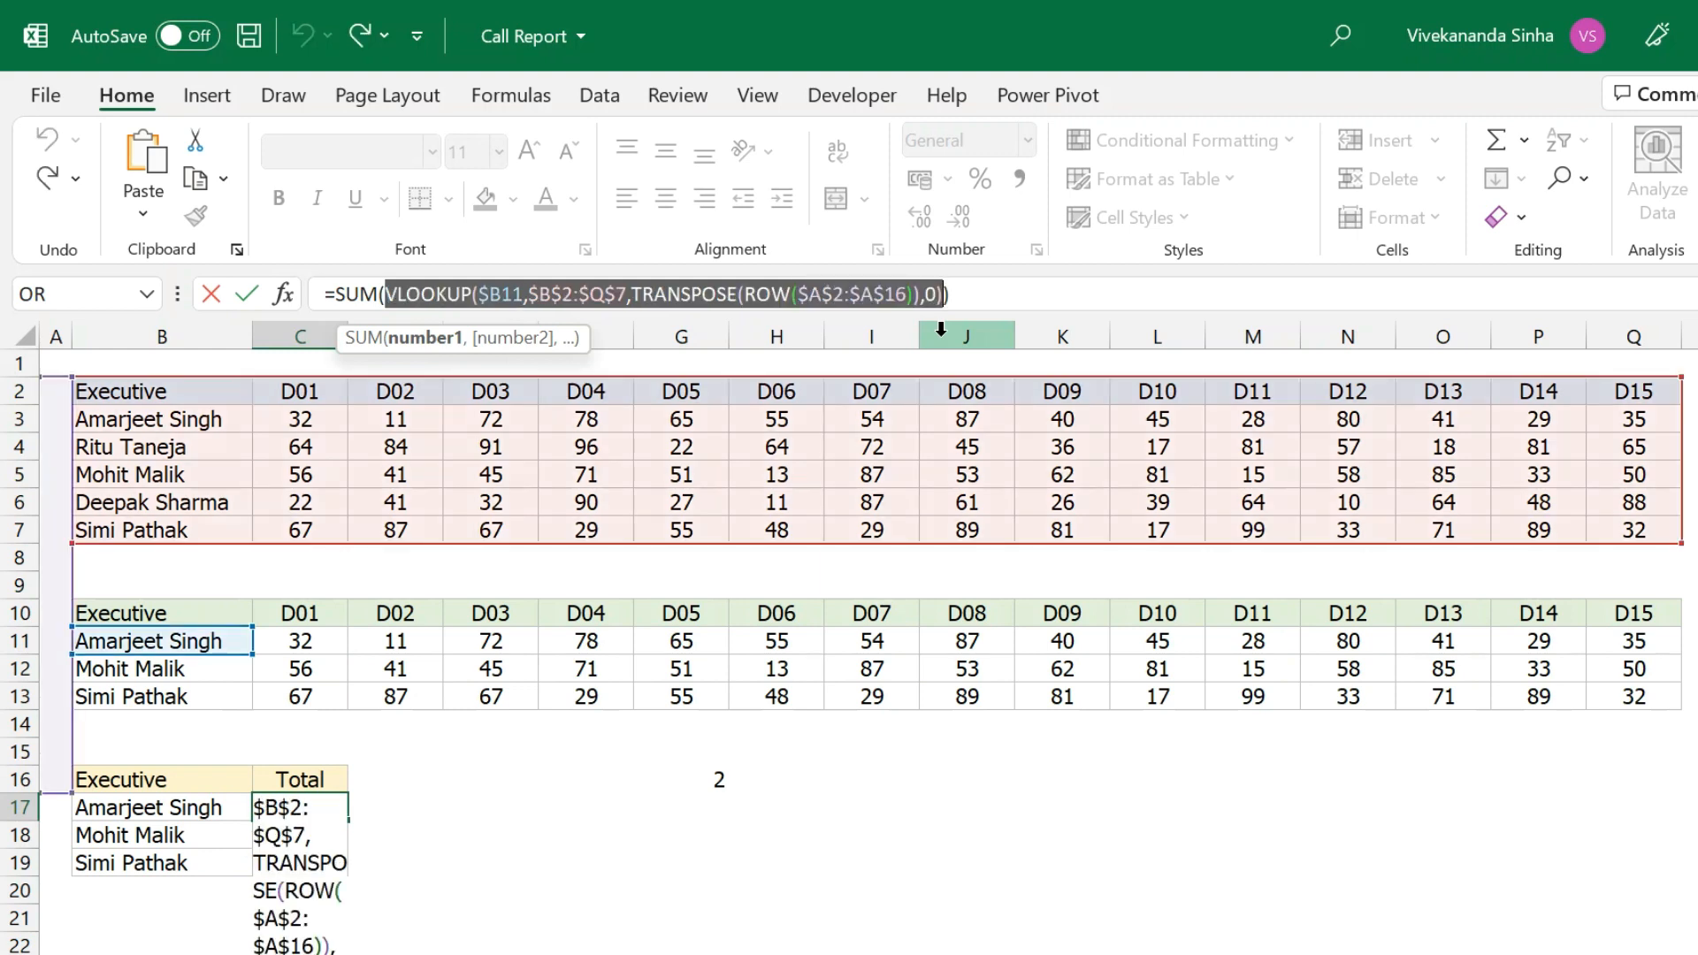
pyautogui.click(1055, 295)
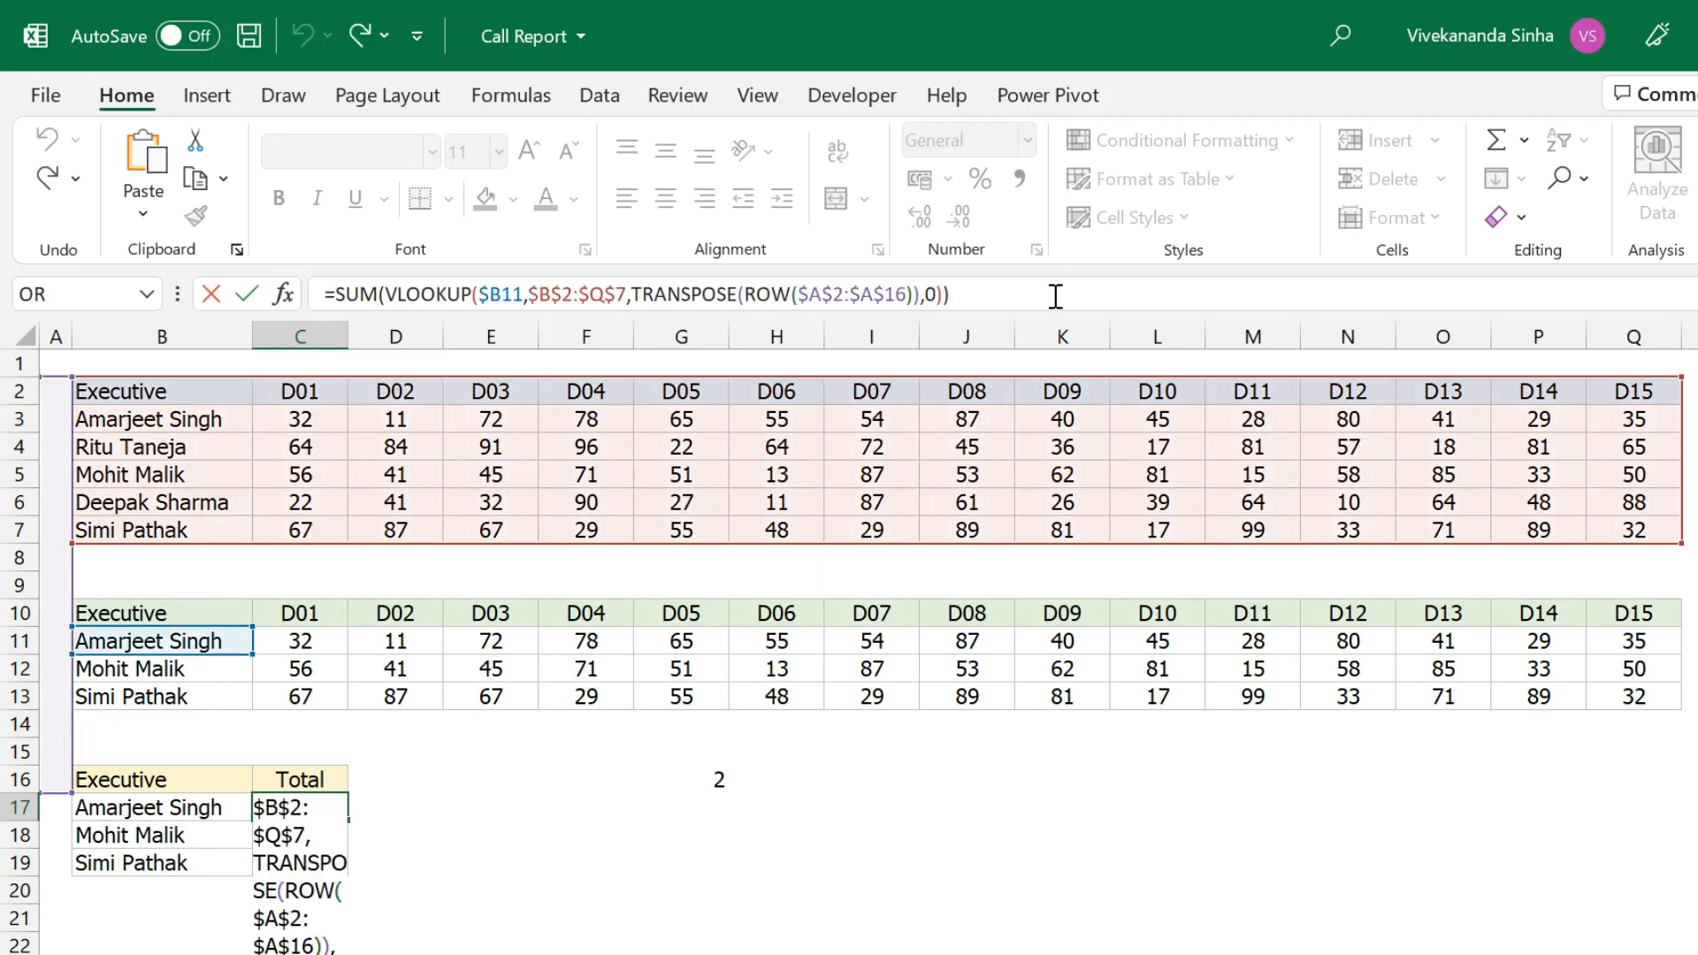
pyautogui.hotkey('ctrl', 'shift', 'Return')
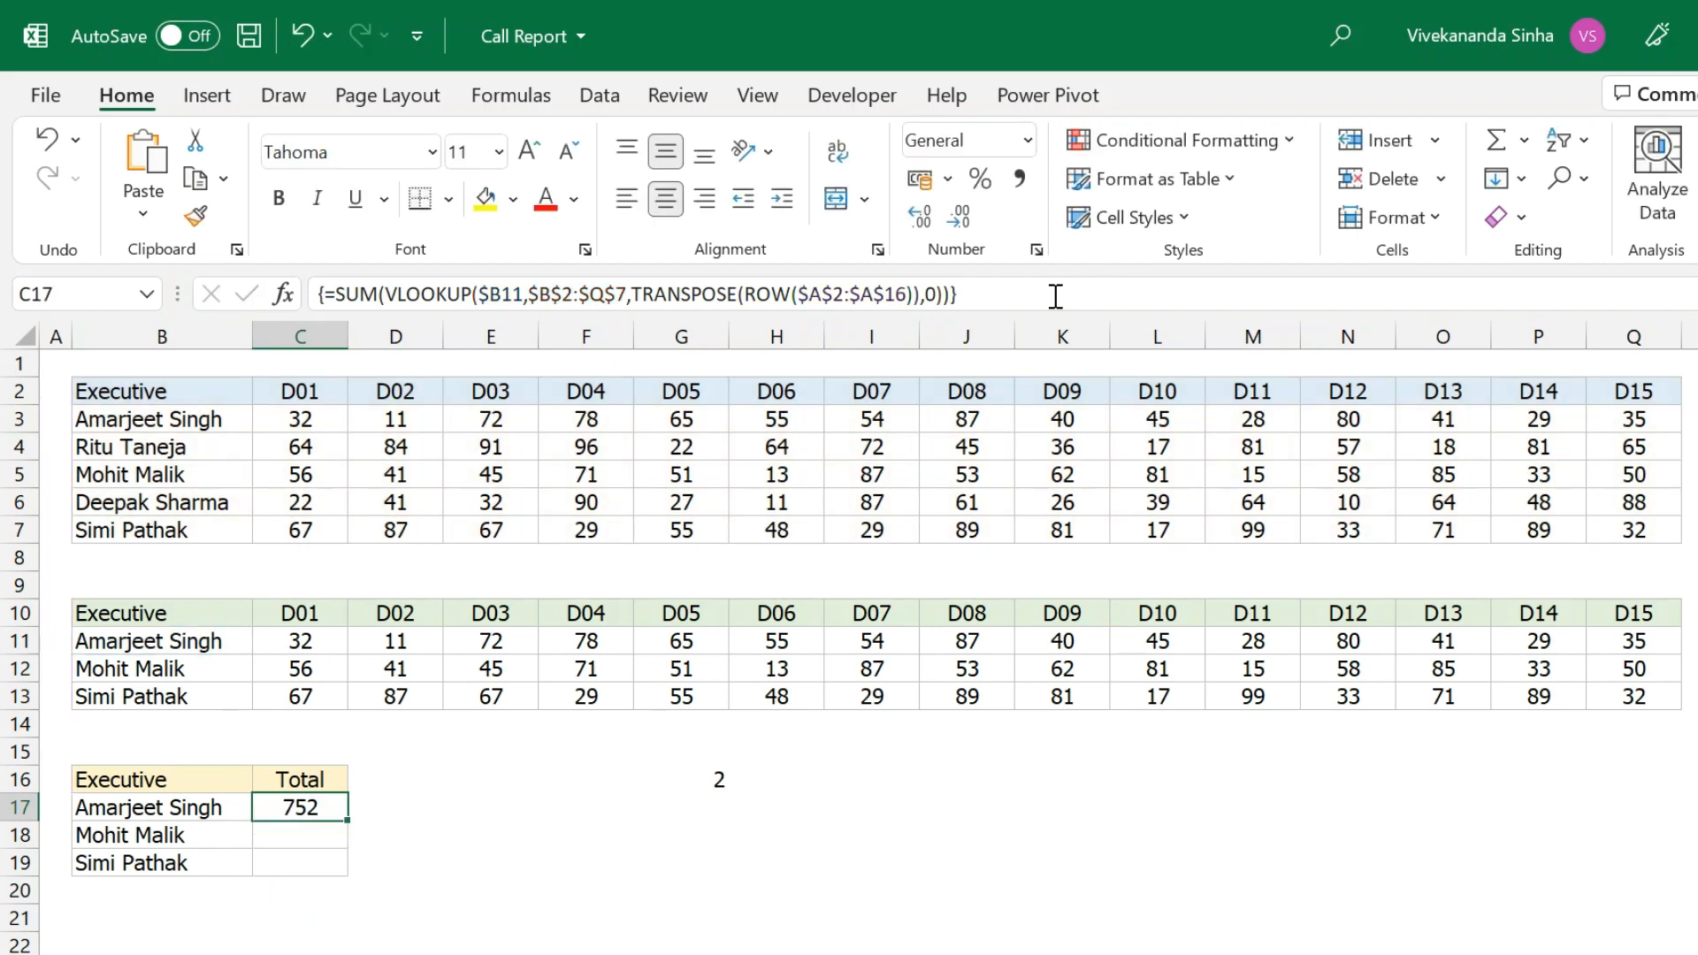
pyautogui.moveTo(349, 819); pyautogui.dragTo(345, 865)
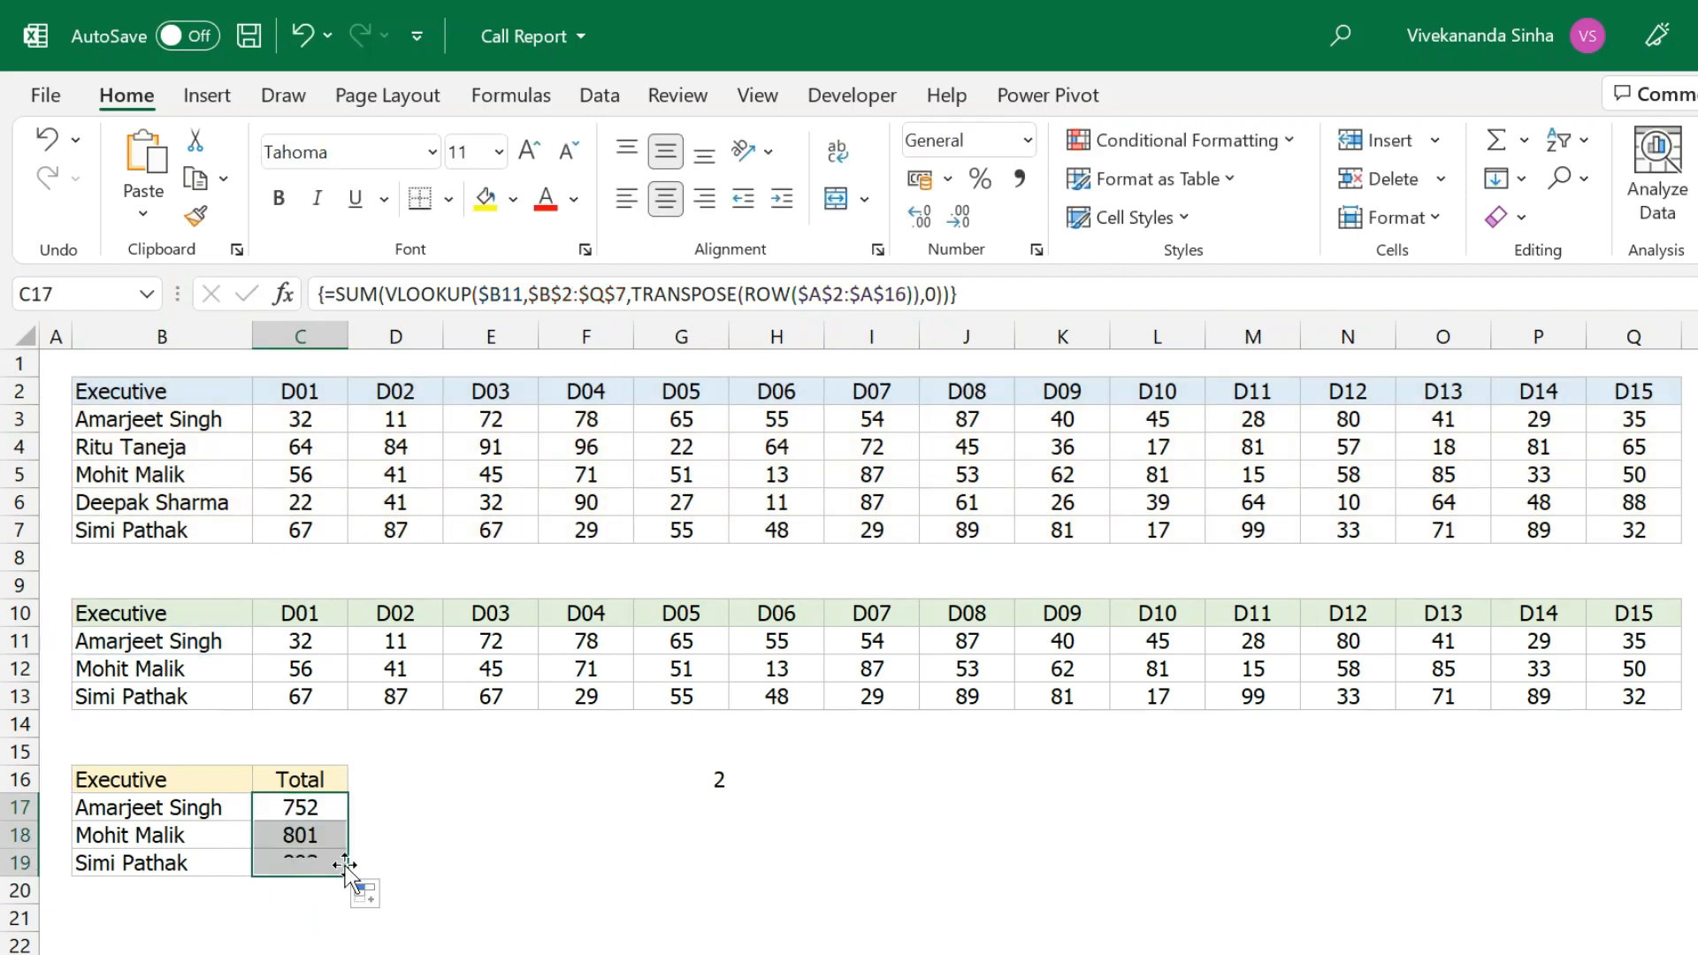
pyautogui.click(302, 834)
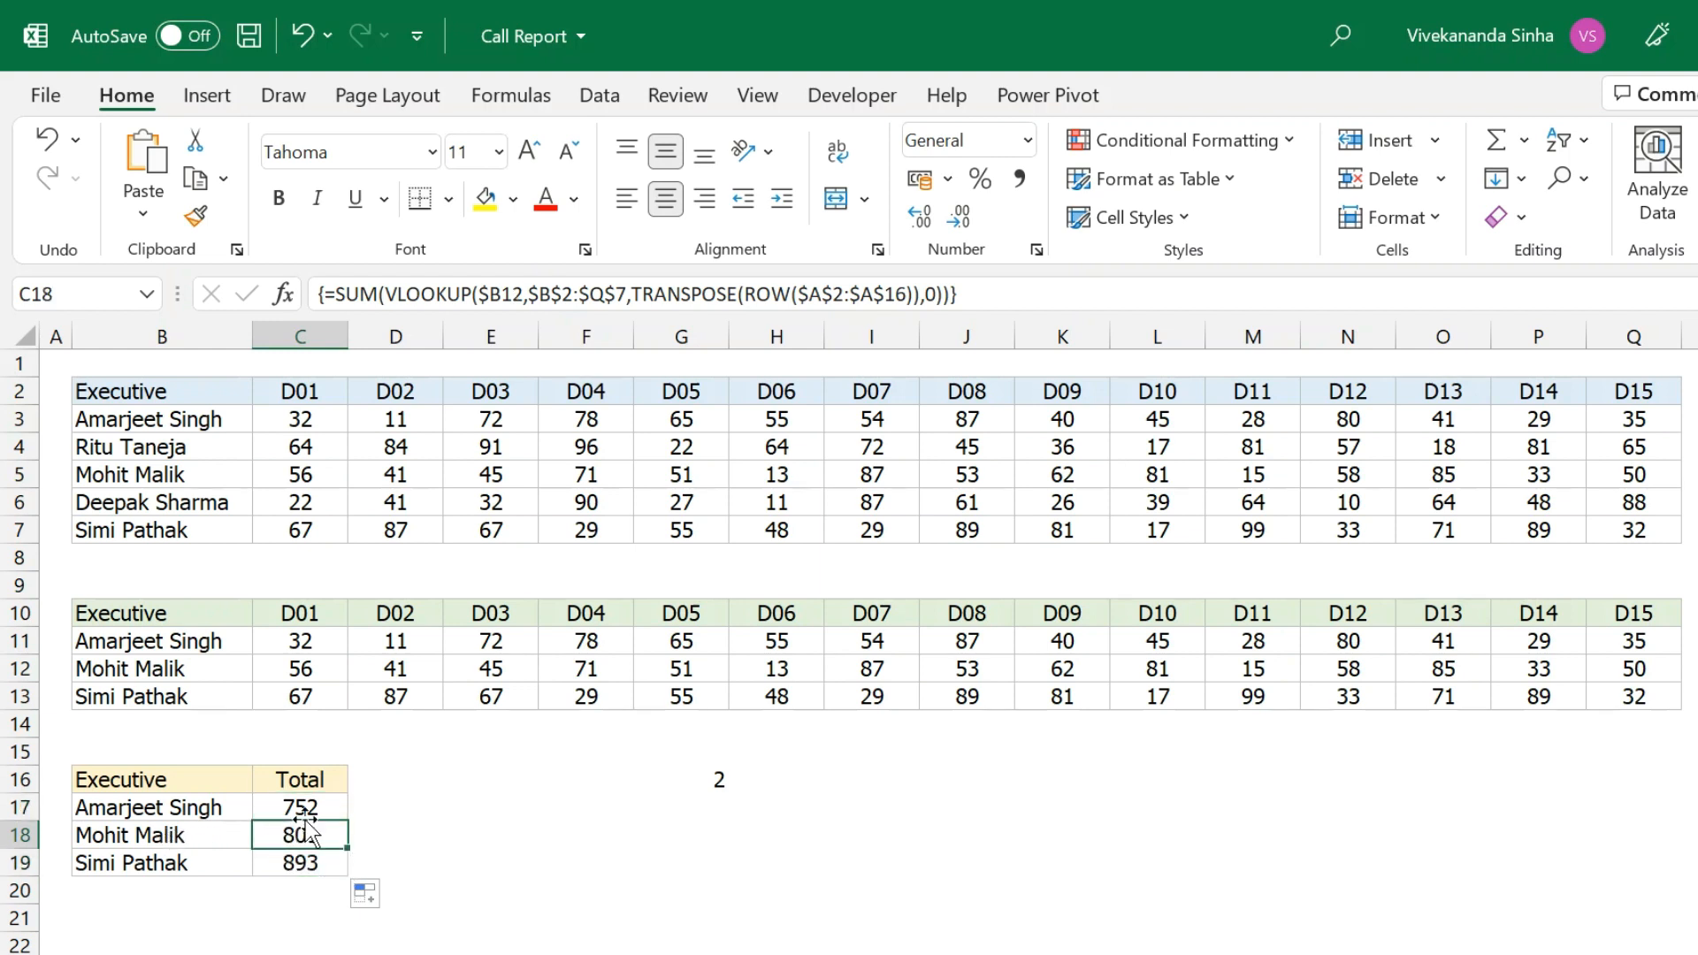
pyautogui.moveTo(307, 483); pyautogui.dragTo(1667, 475)
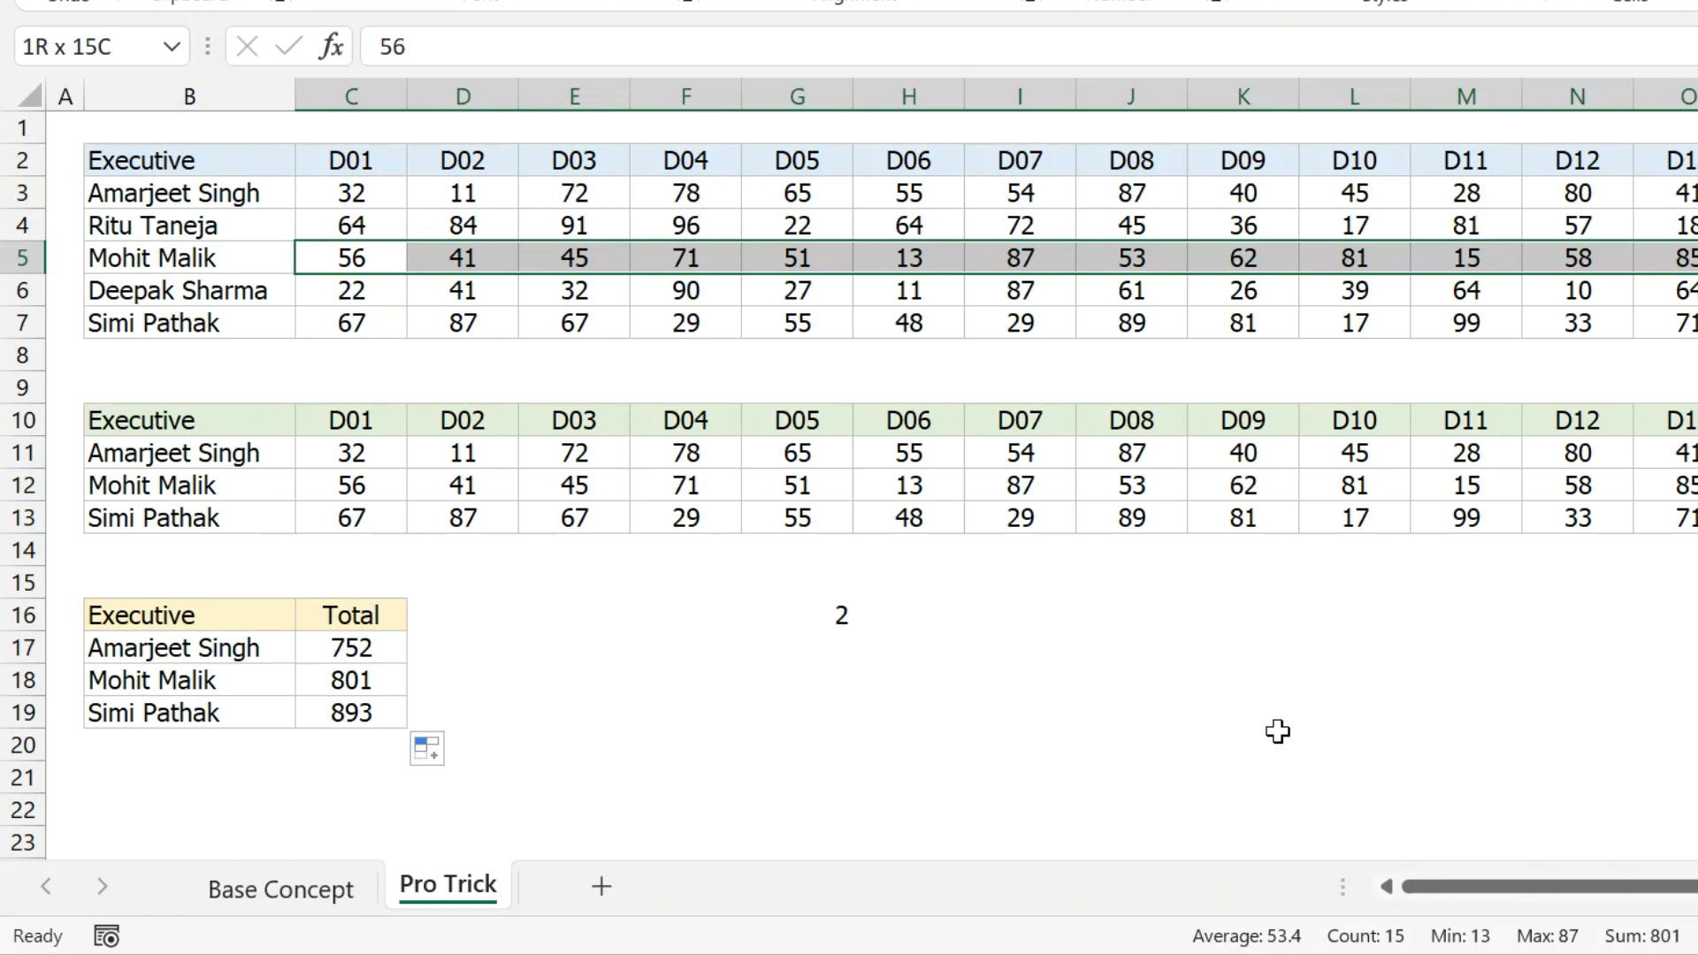
pyautogui.doubleClick(351, 649)
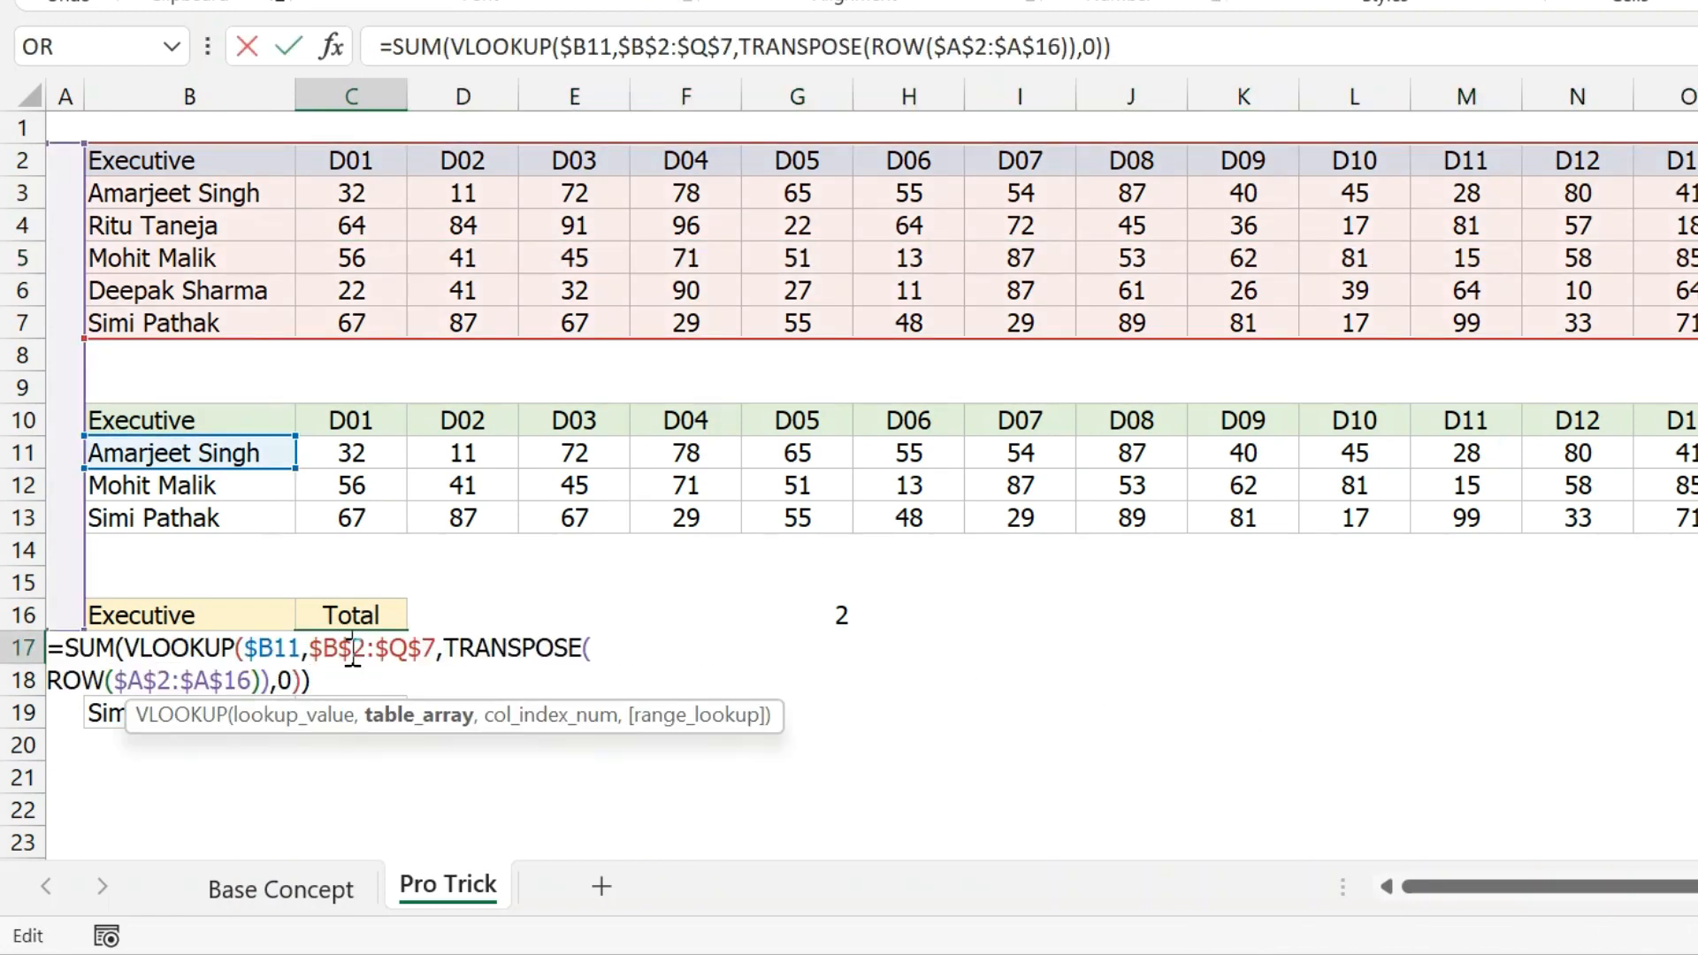
pyautogui.hotkey('ctrl', 'shift', 'Return')
pyautogui.click(351, 649)
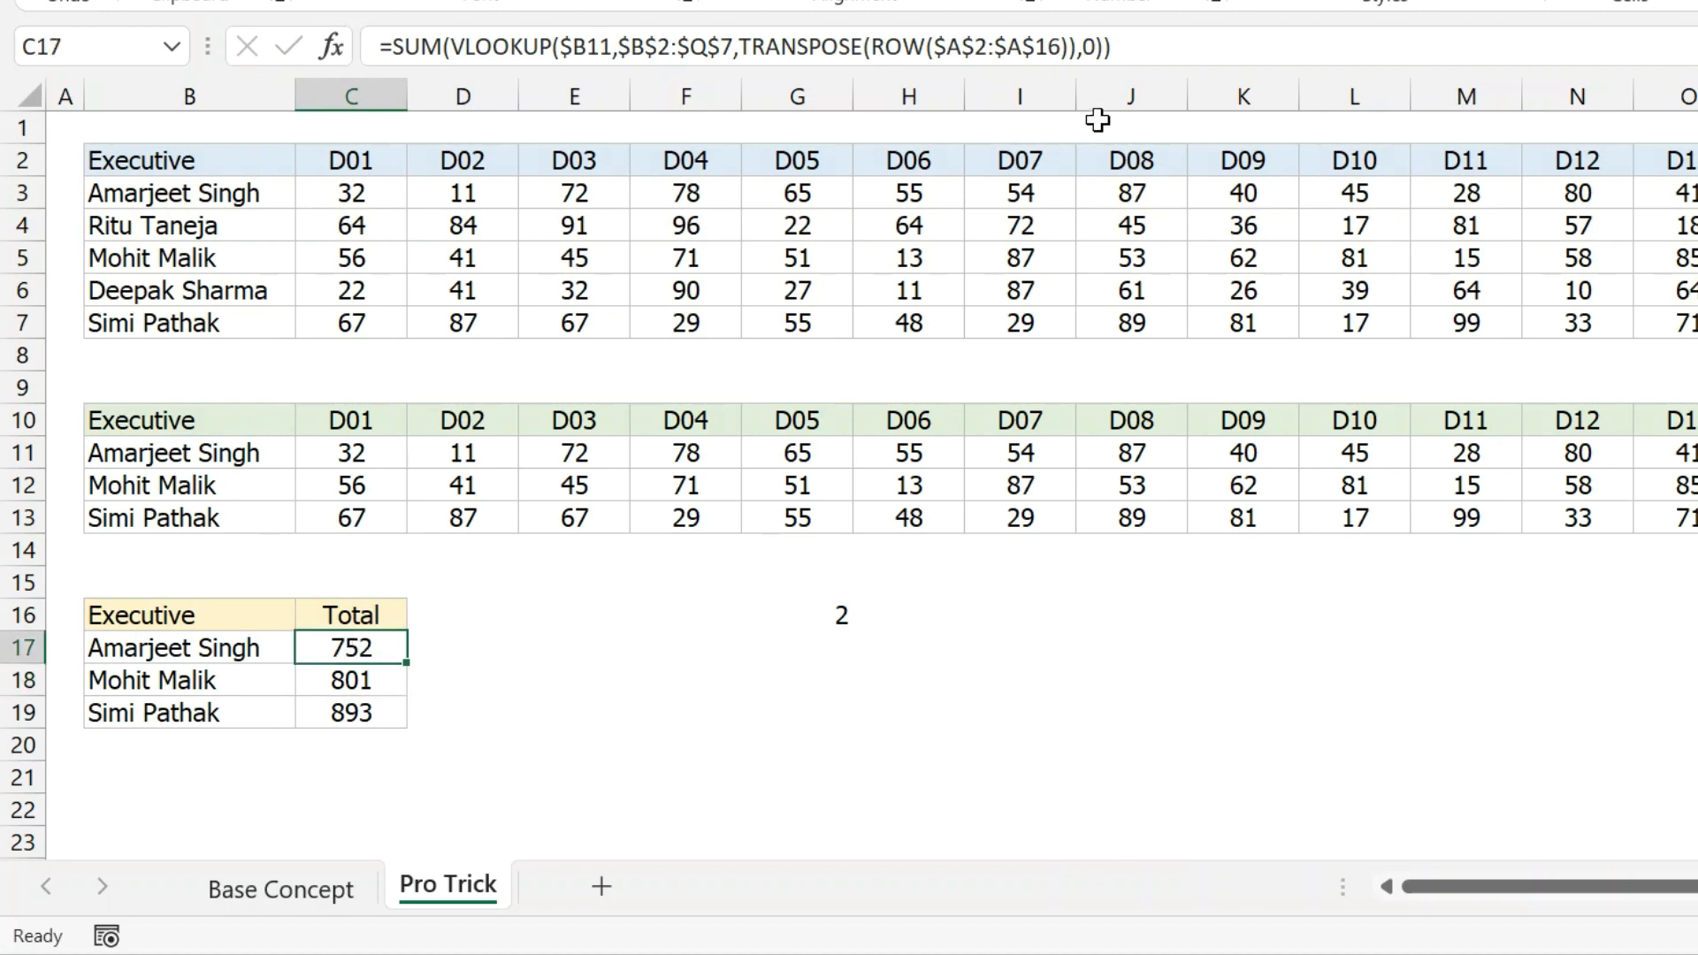
pyautogui.moveTo(389, 455); pyautogui.dragTo(1680, 452)
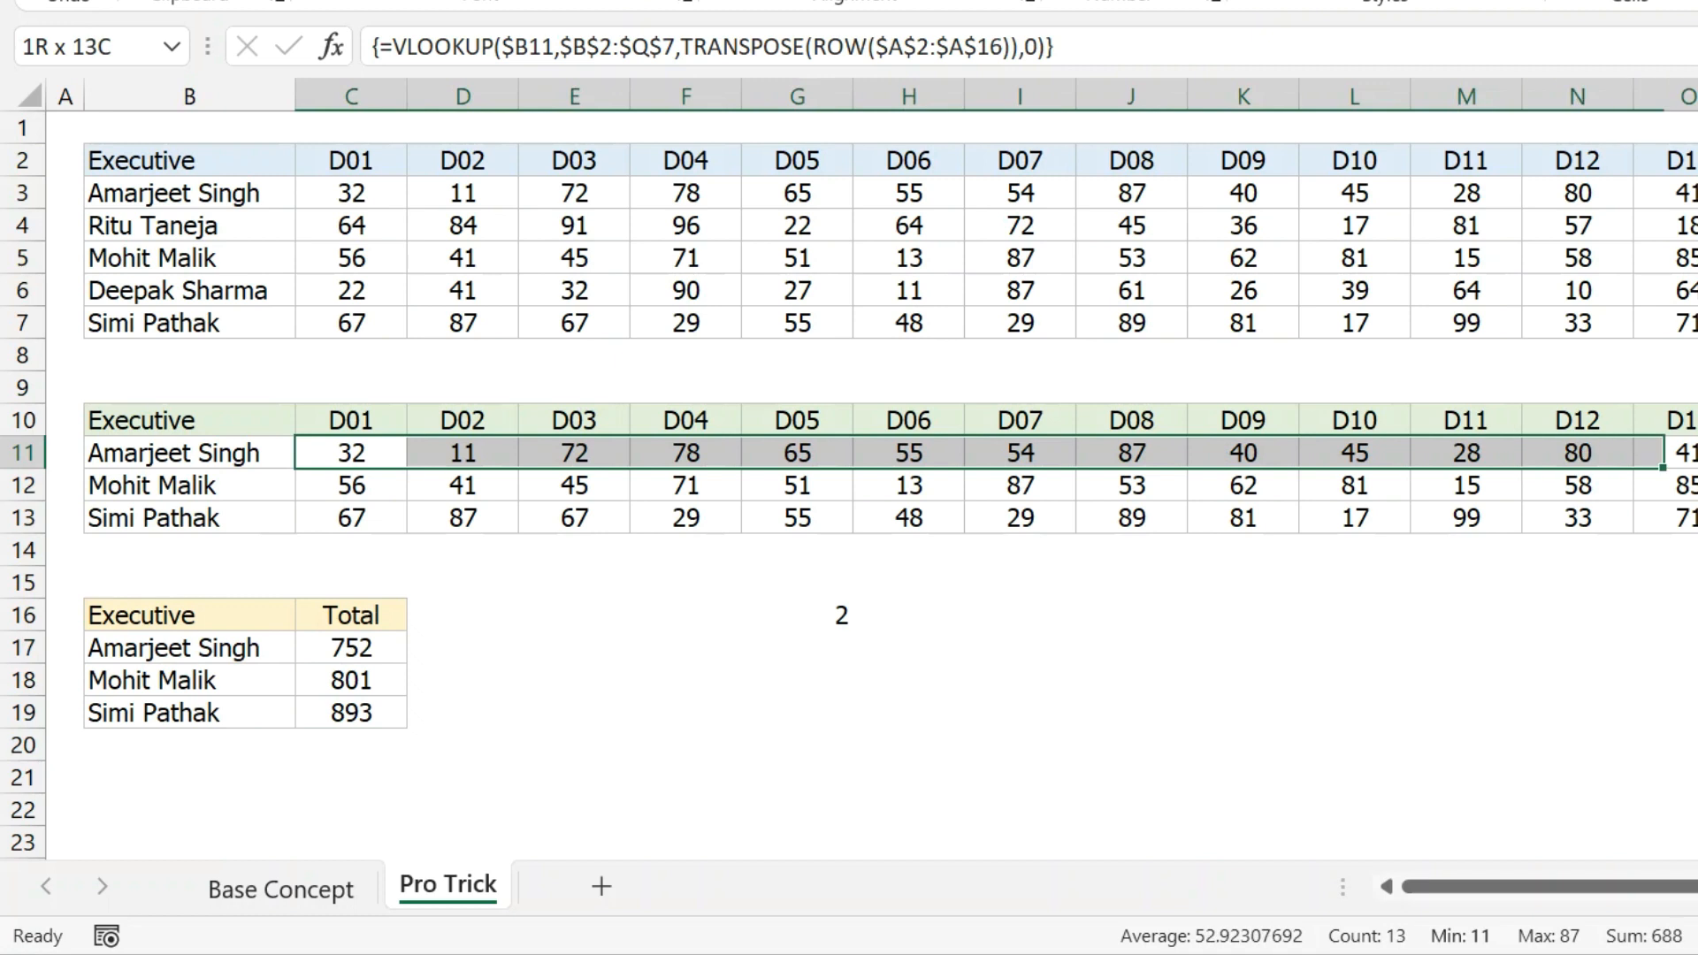
pyautogui.click(353, 649)
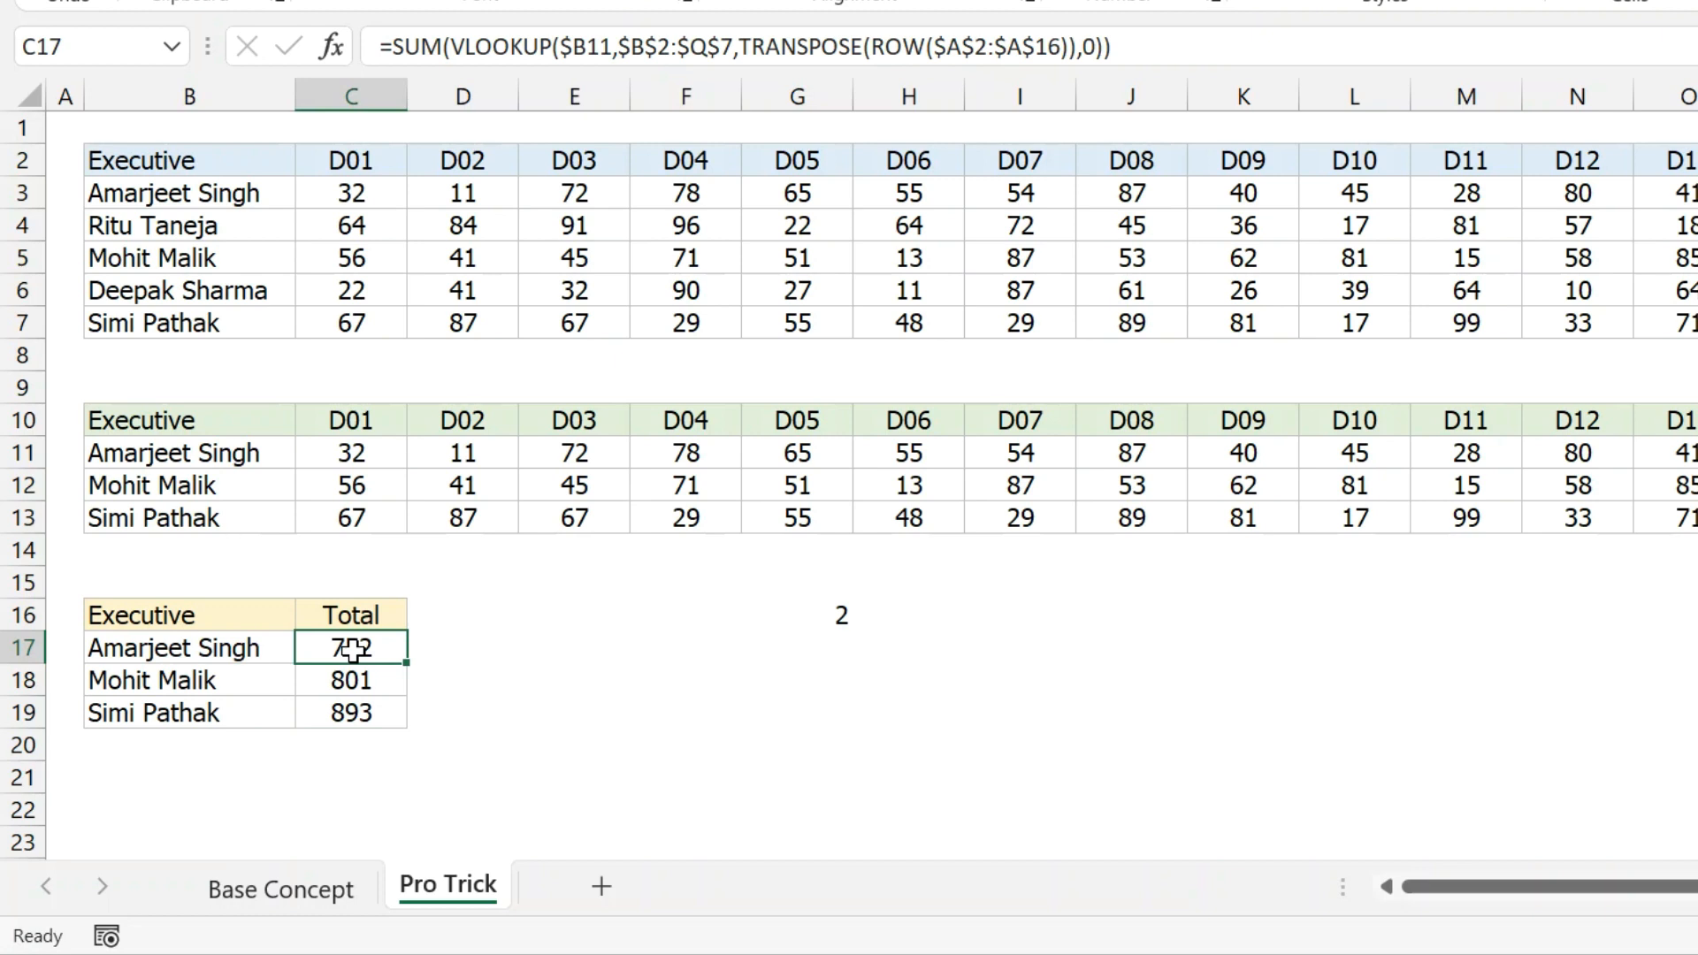
pyautogui.doubleClick(353, 650)
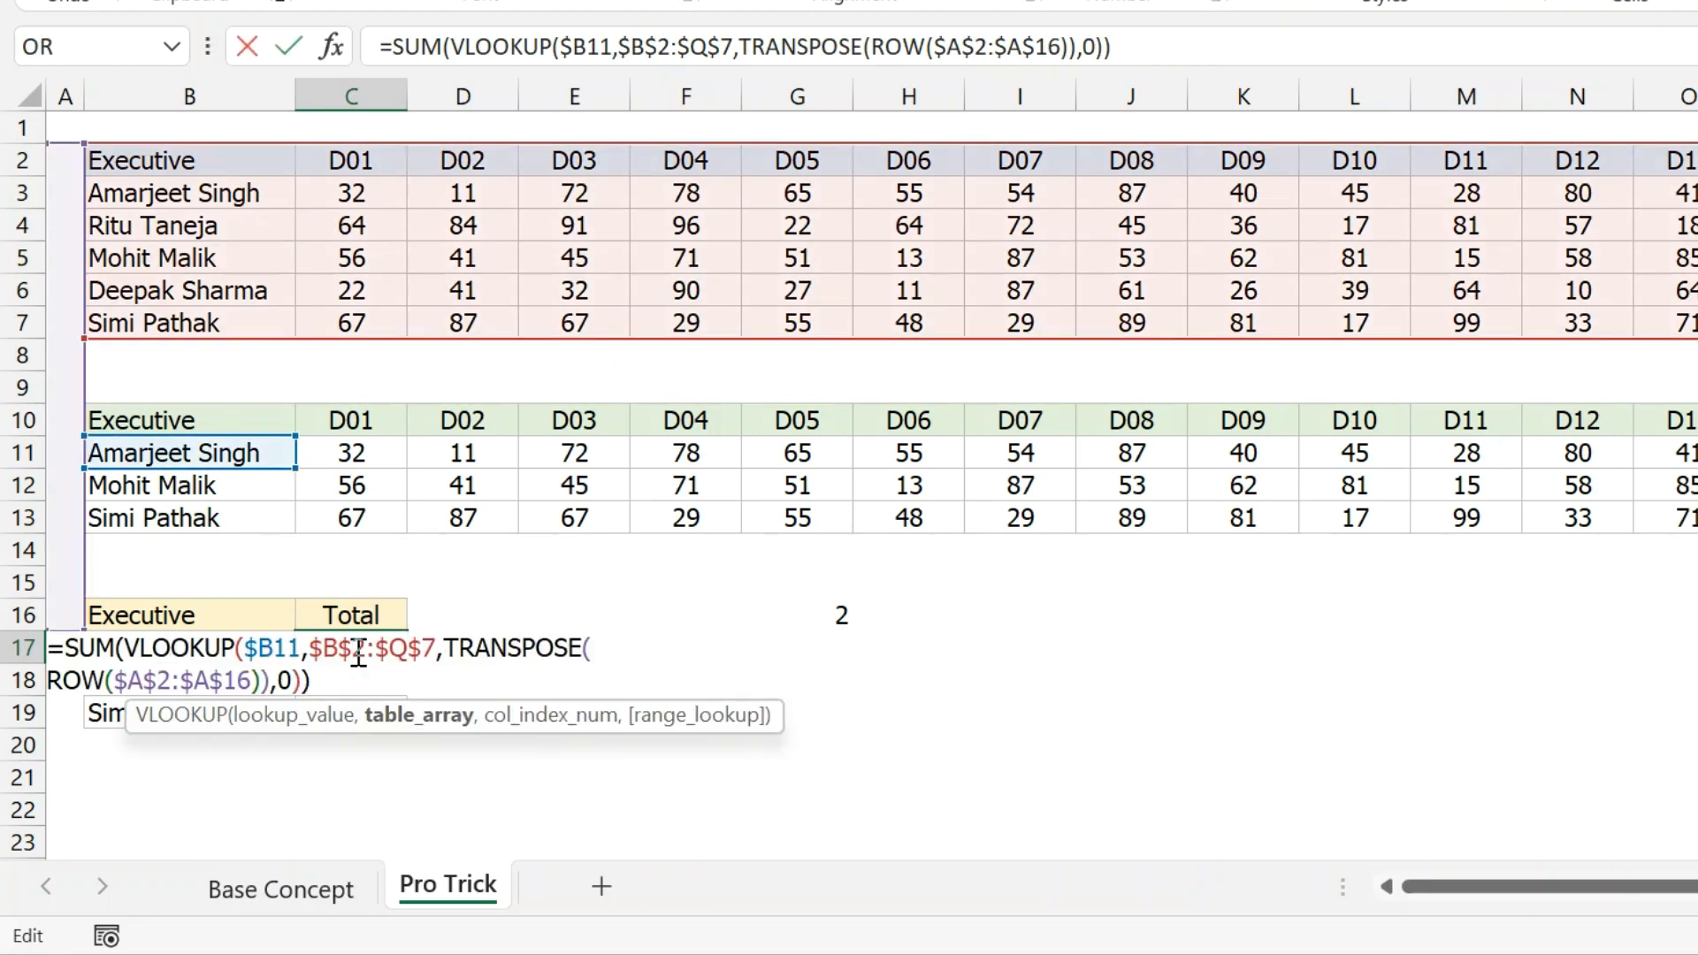
pyautogui.hotkey('ctrl', 'shift', 'Return')
pyautogui.click(352, 681)
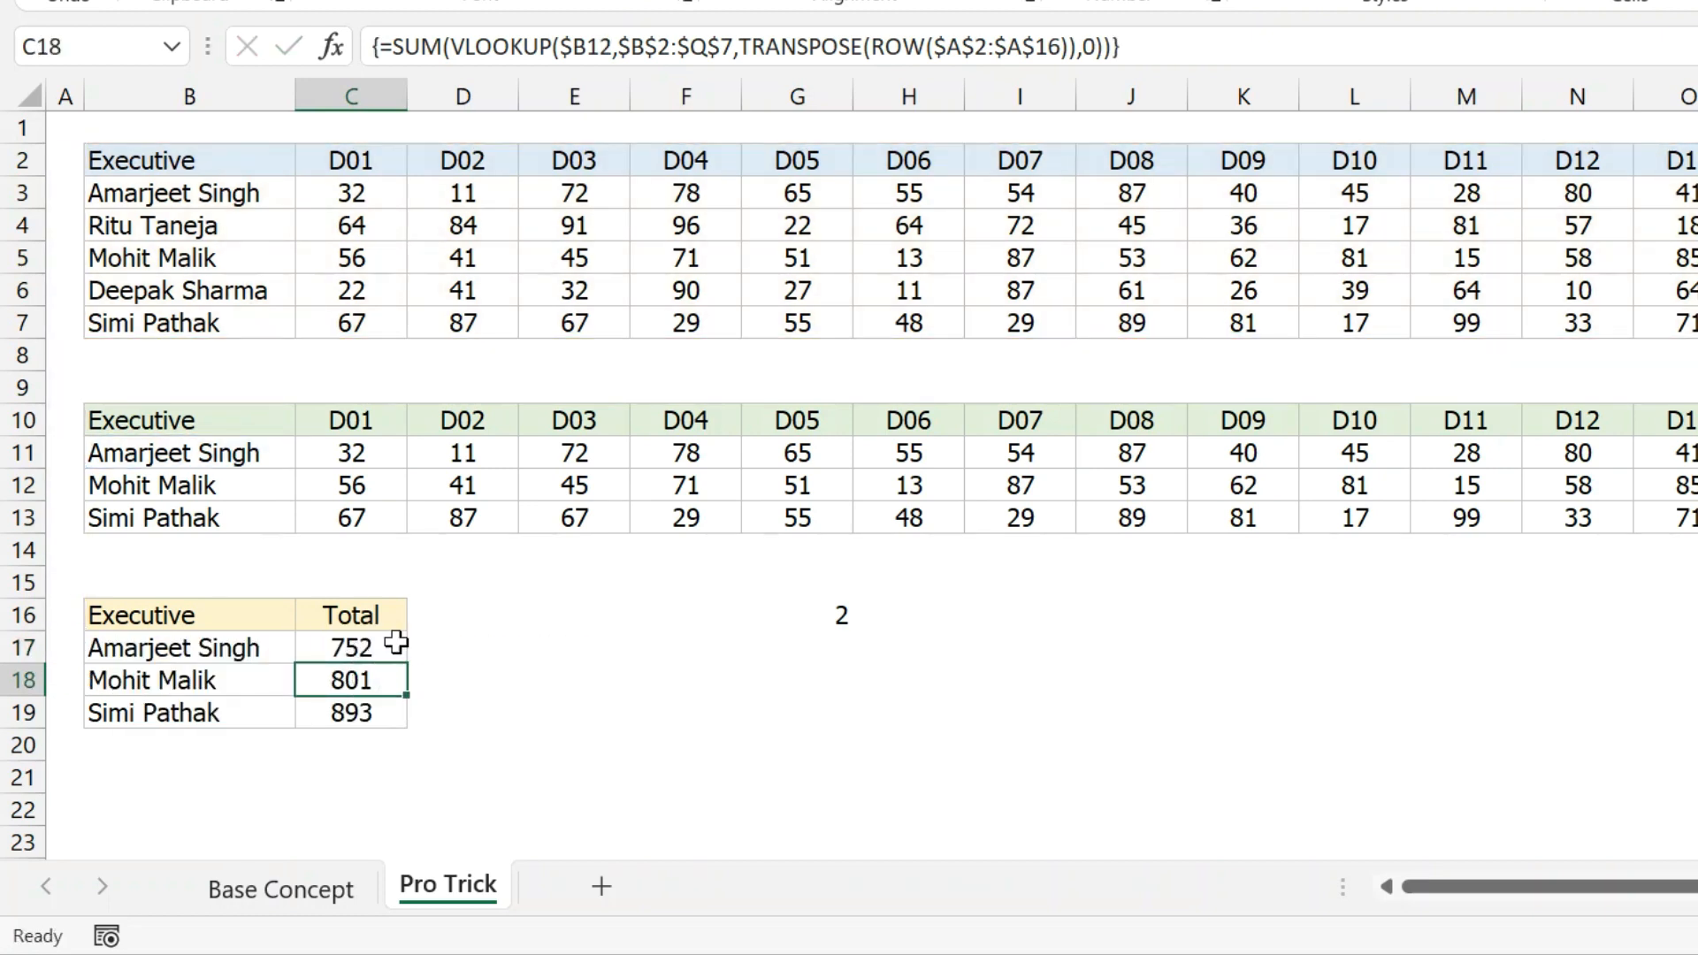
pyautogui.click(390, 644)
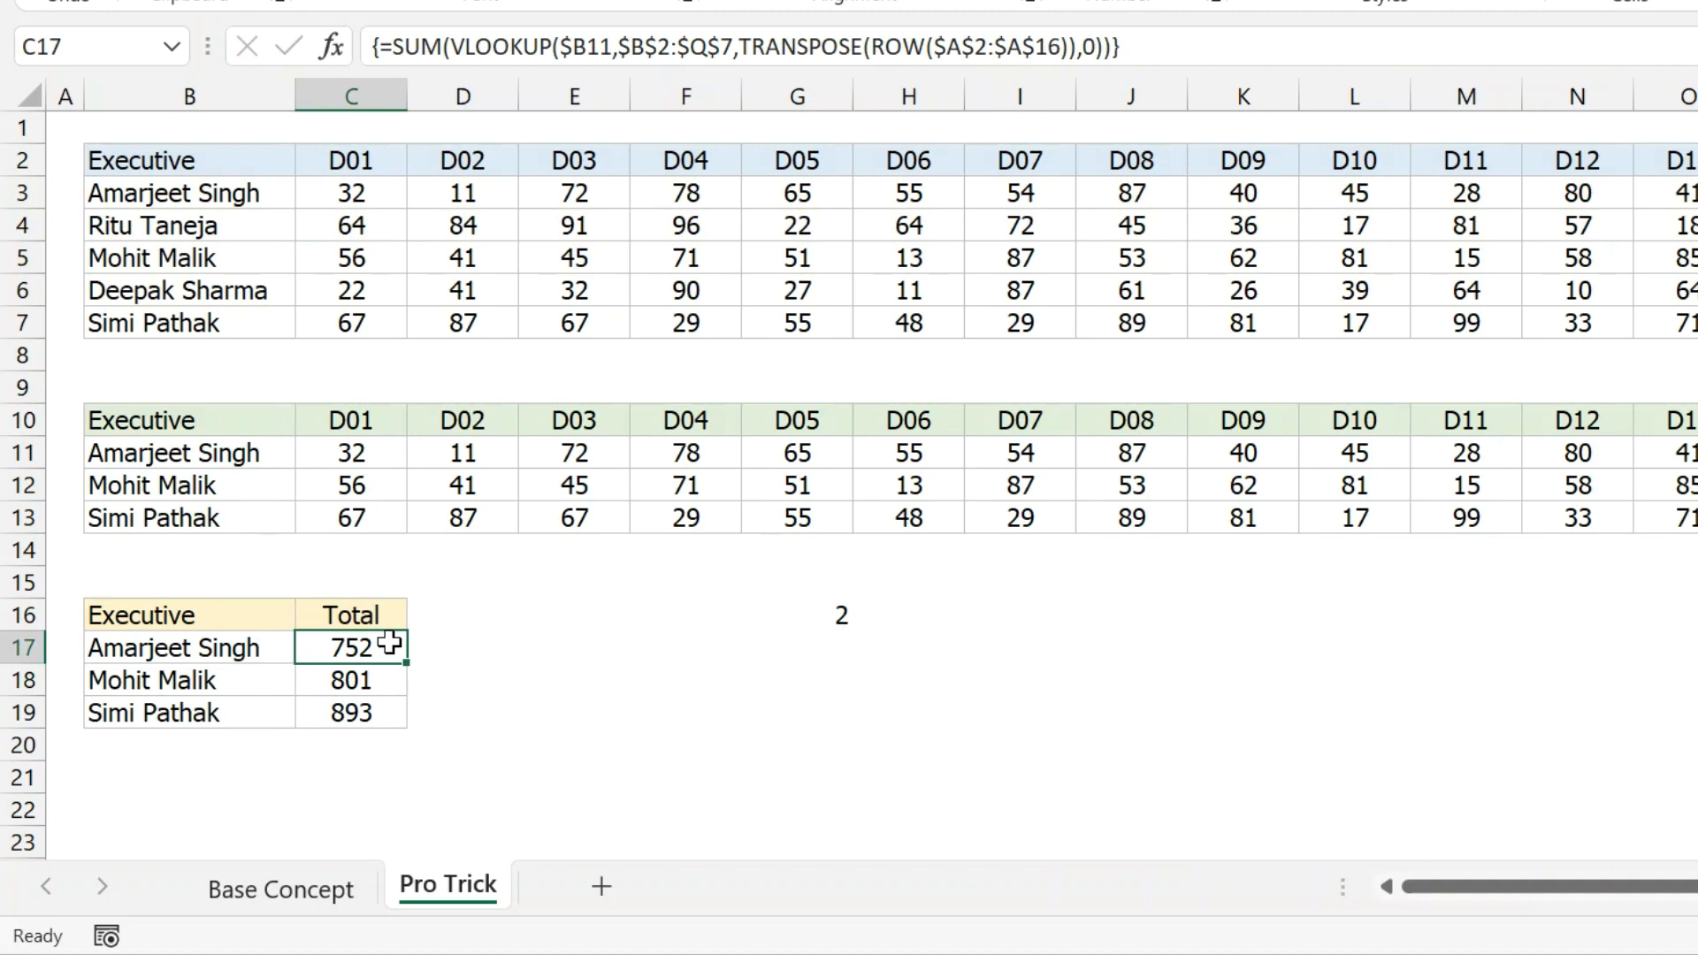